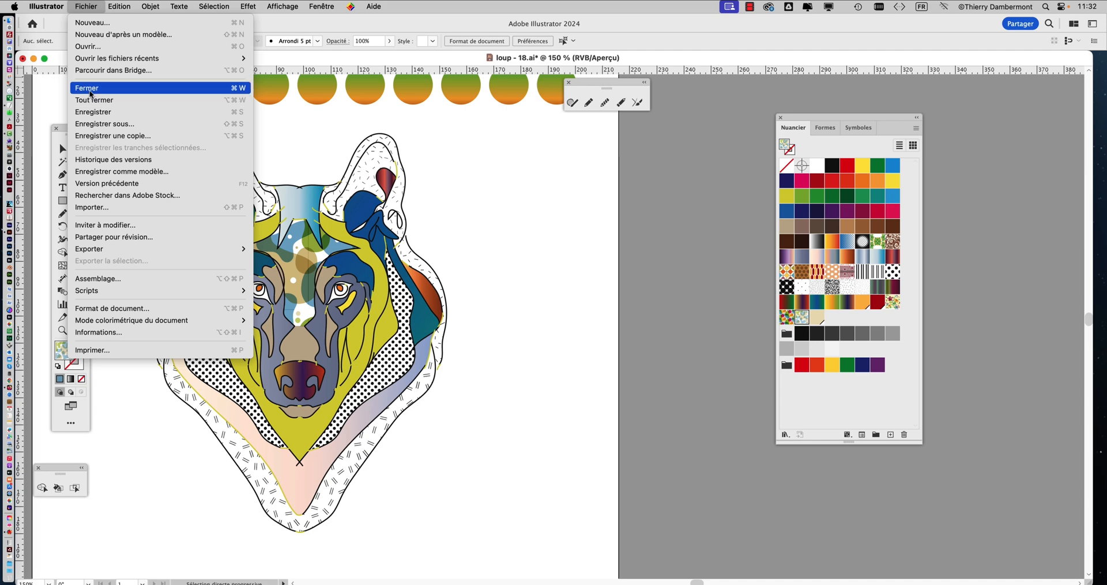
# Close loup - 18.ai with its changes saved, and open the recent file loup - 17.ai
pyautogui.click(92, 100)
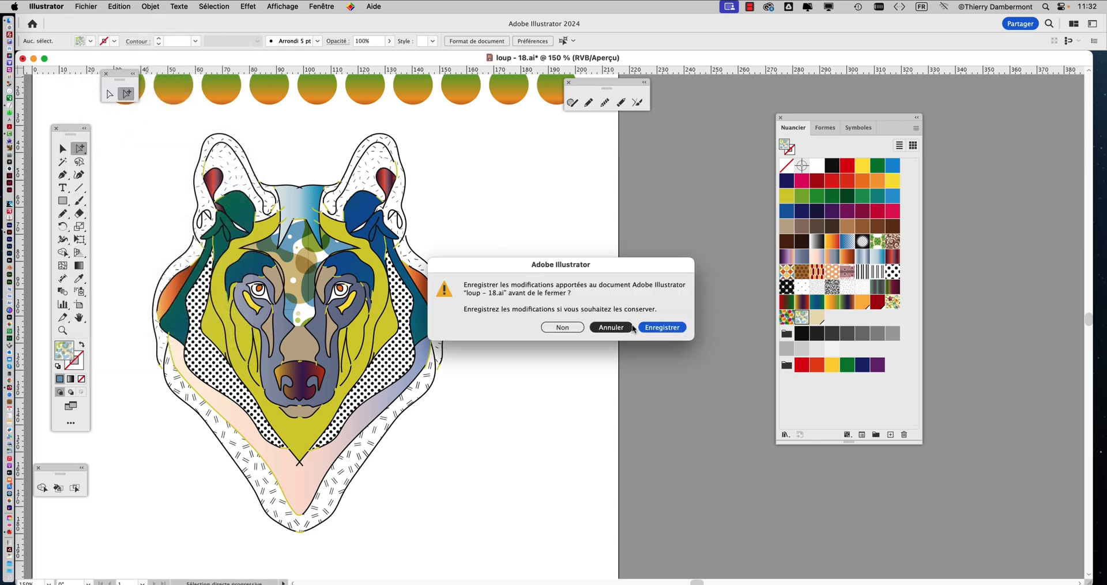
pyautogui.press('Return')
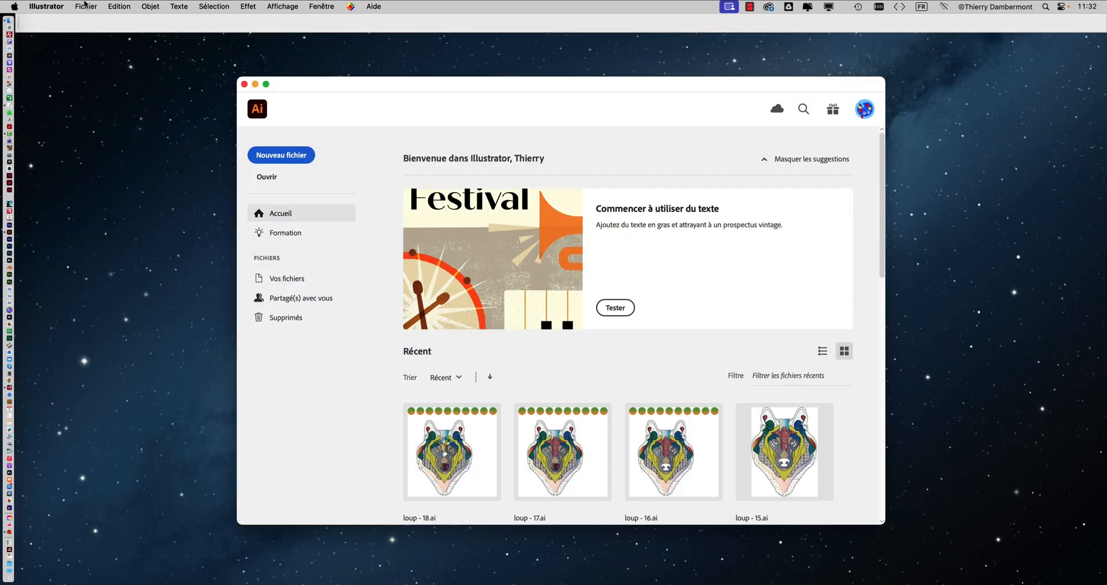
pyautogui.click(85, 6)
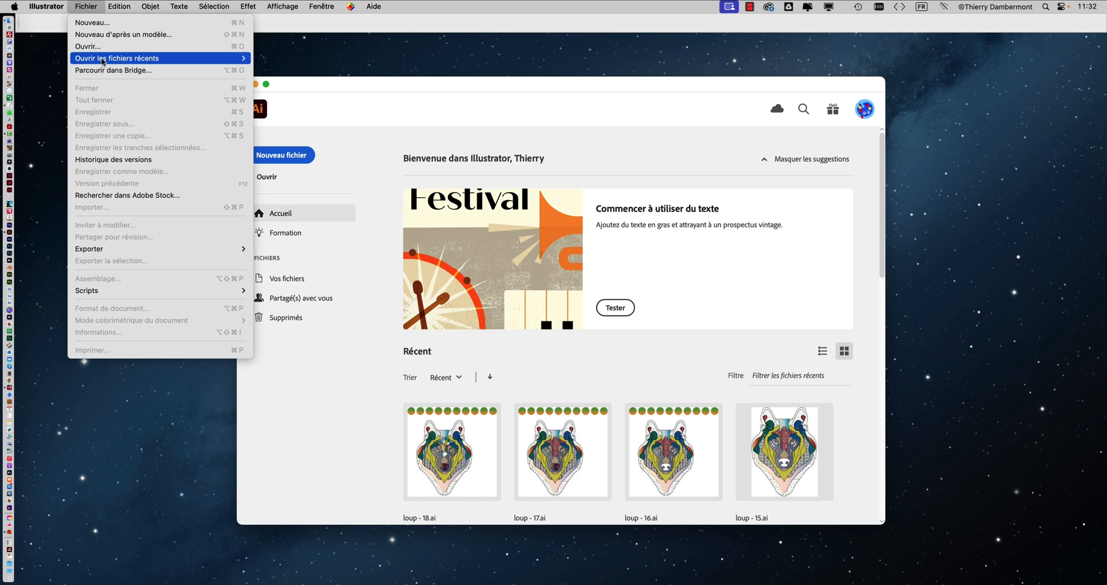
pyautogui.moveTo(103, 59)
pyautogui.click(312, 71)
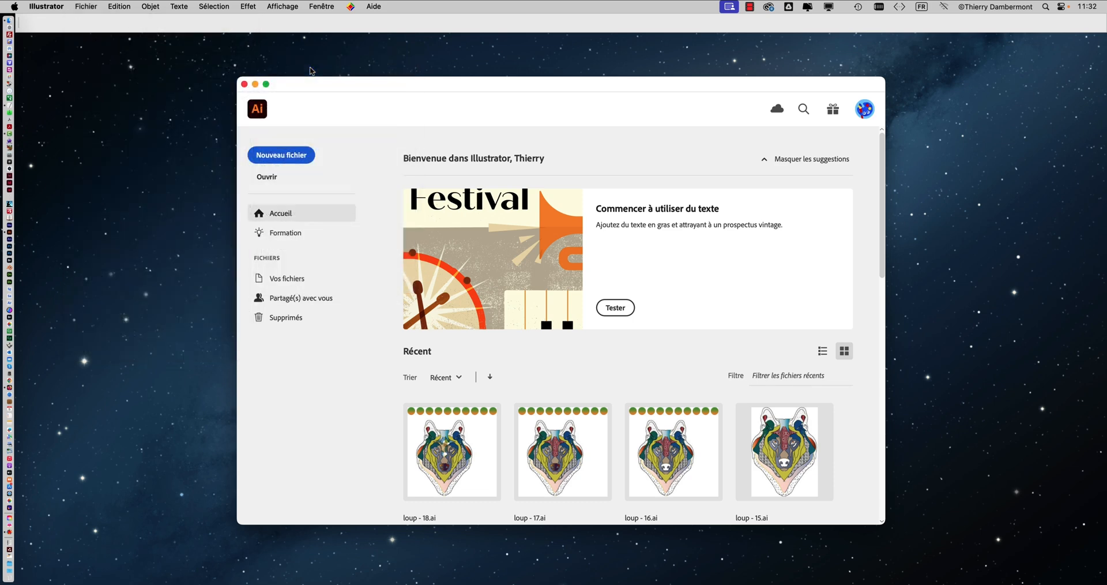
pyautogui.click(451, 176)
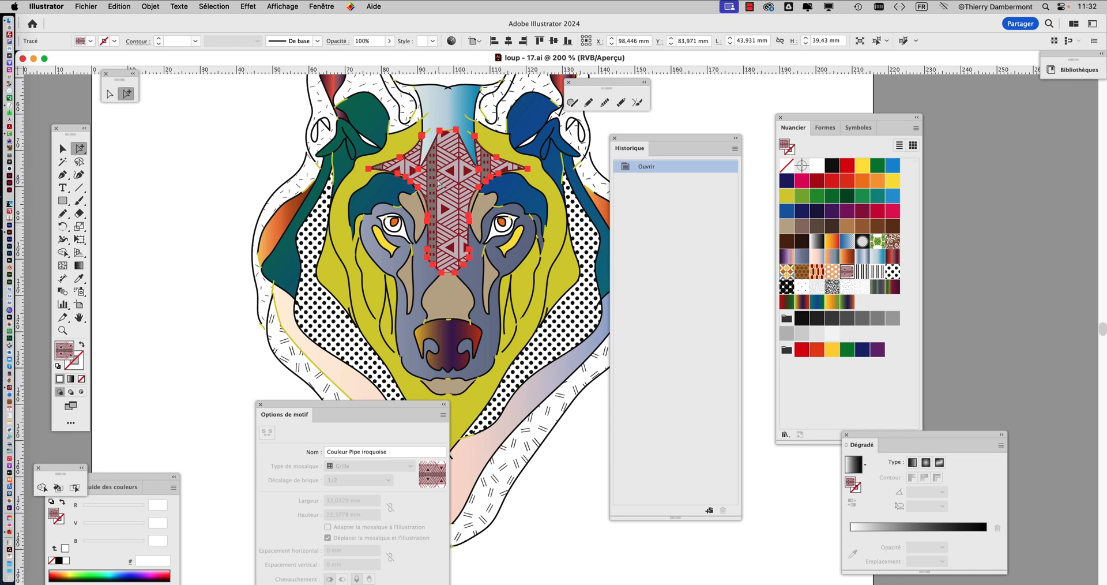
# Examine the Iroquois-patterned forehead shape of the wolf at several magnifications and clear the selection
pyautogui.scroll(2, 436, 158)
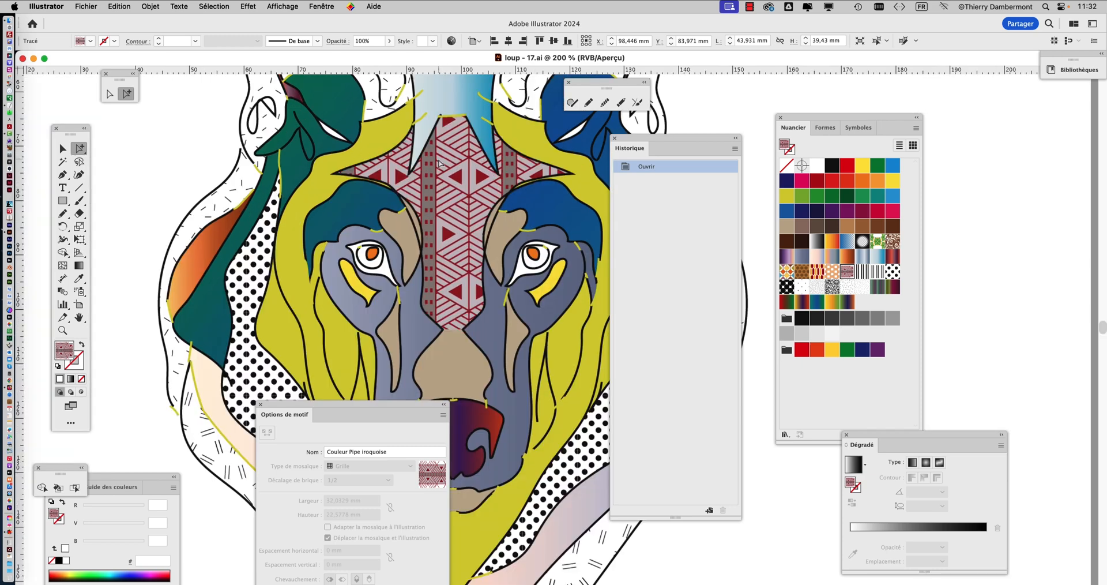
pyautogui.scroll(-3, 452, 171)
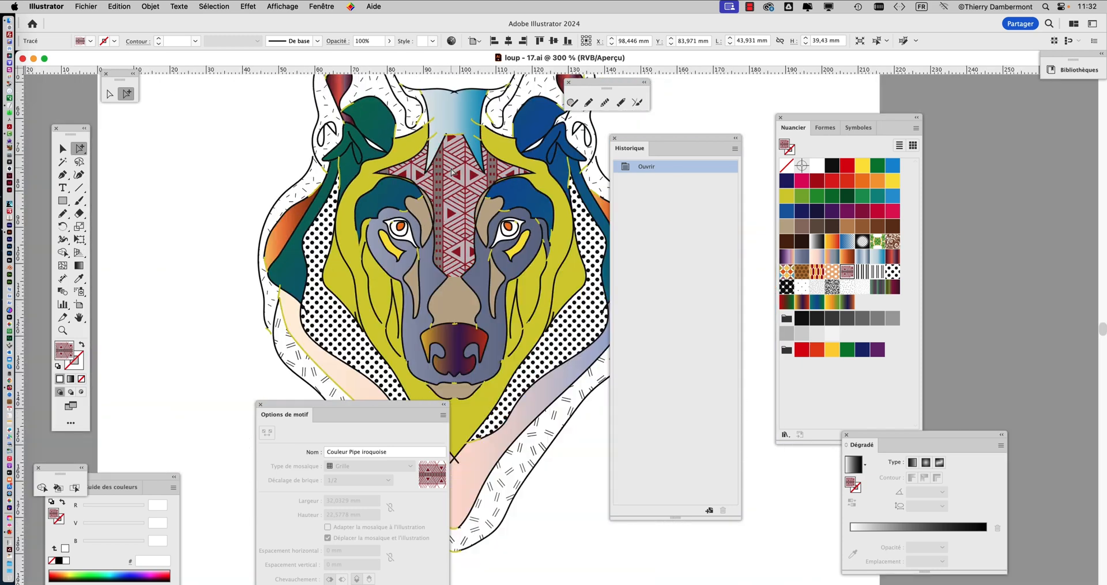
pyautogui.scroll(2, 380, 204)
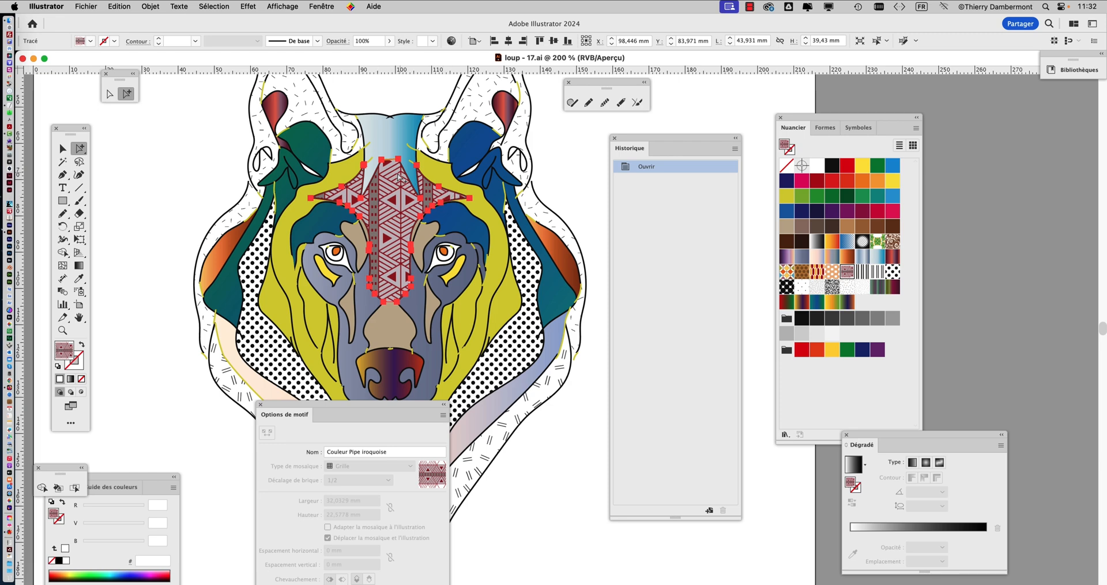
pyautogui.scroll(2, 402, 203)
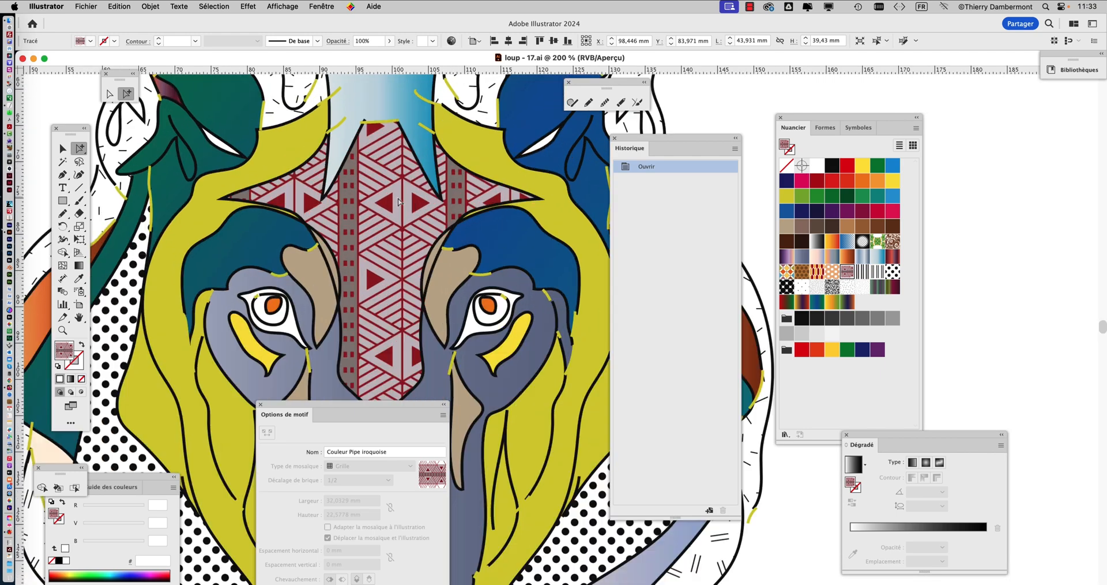
pyautogui.scroll(-1, 396, 241)
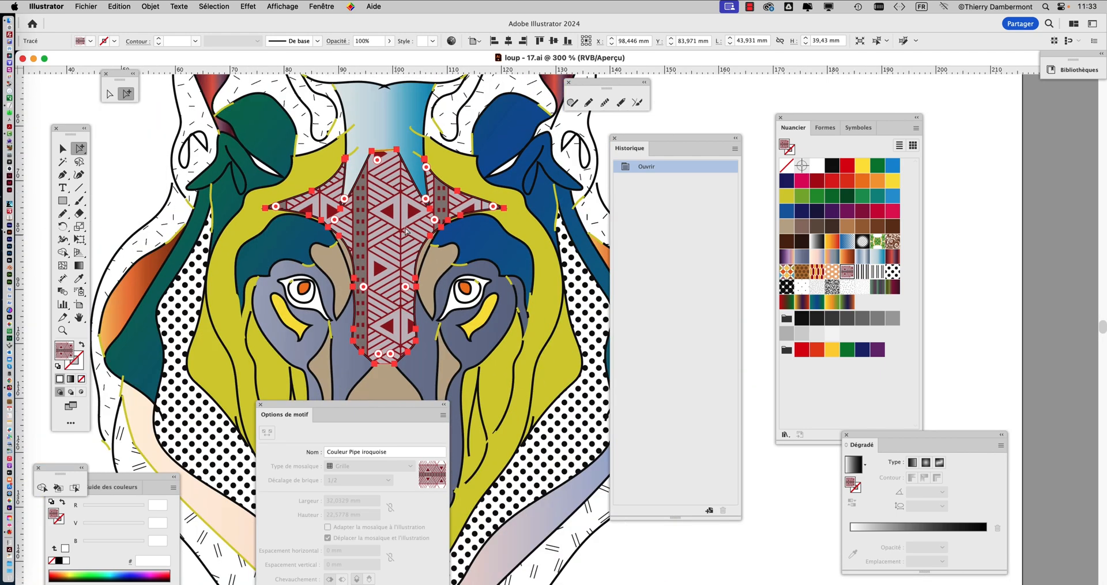
pyautogui.scroll(-2, 407, 230)
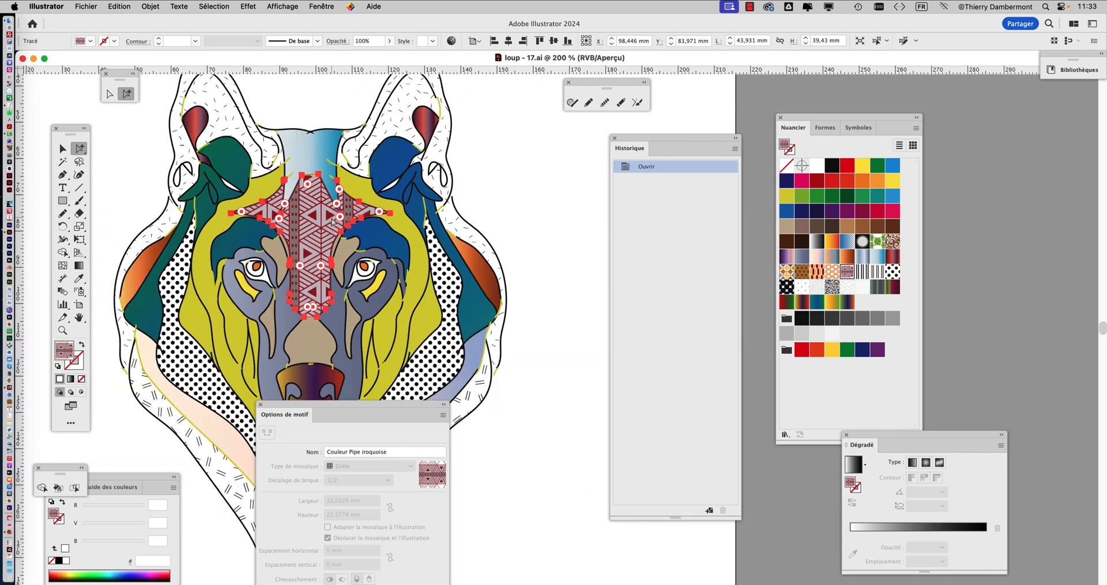
pyautogui.click(520, 189)
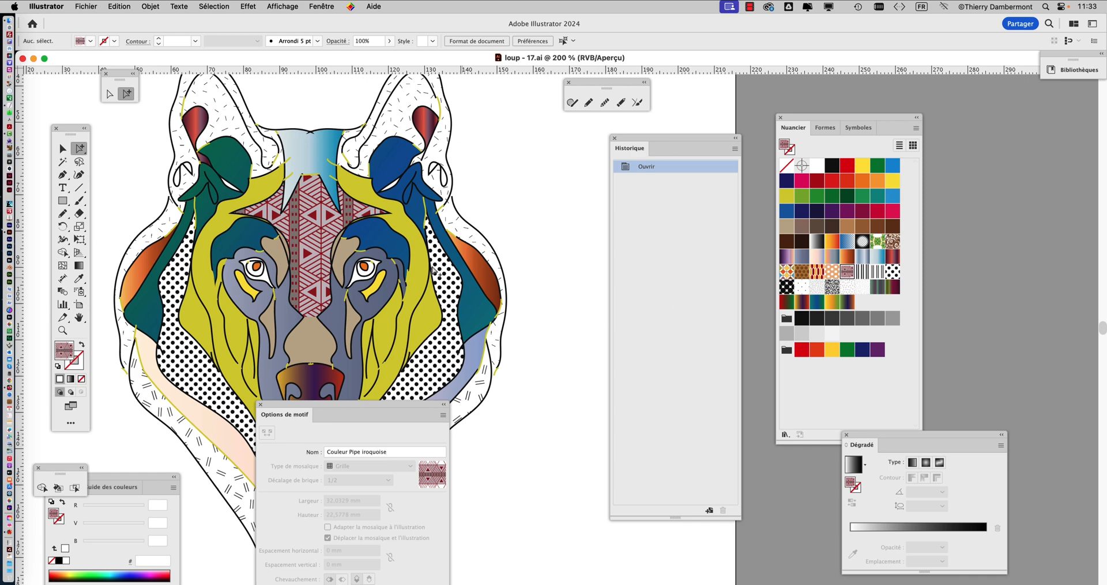
pyautogui.scroll(-2, 464, 270)
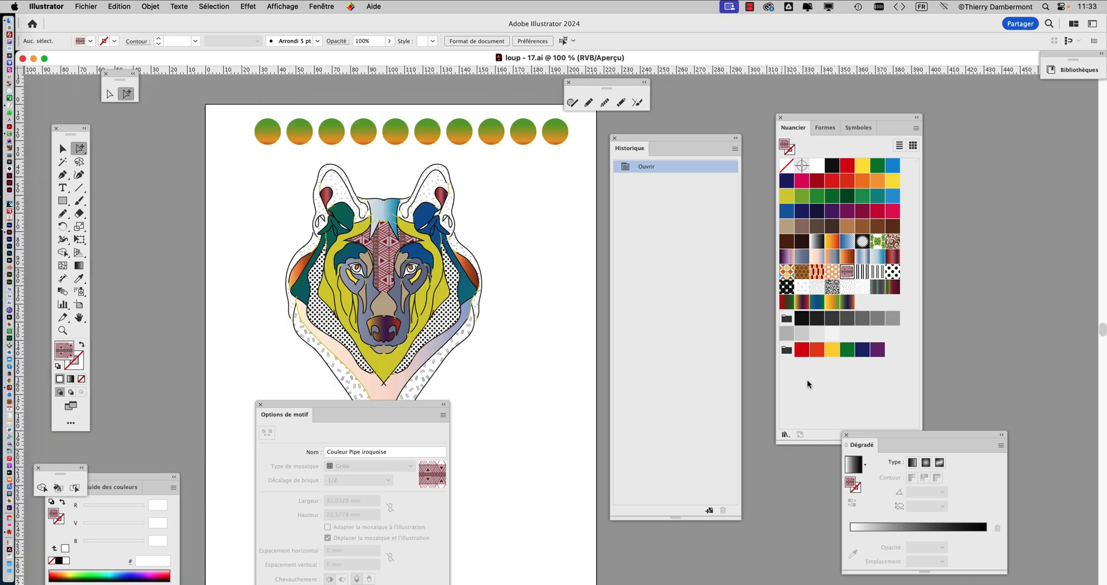
# Display the document's layers and highlight the "traits loup, couleurs loup, formes bouche-trous" entry in Calque 2
pyautogui.click(325, 6)
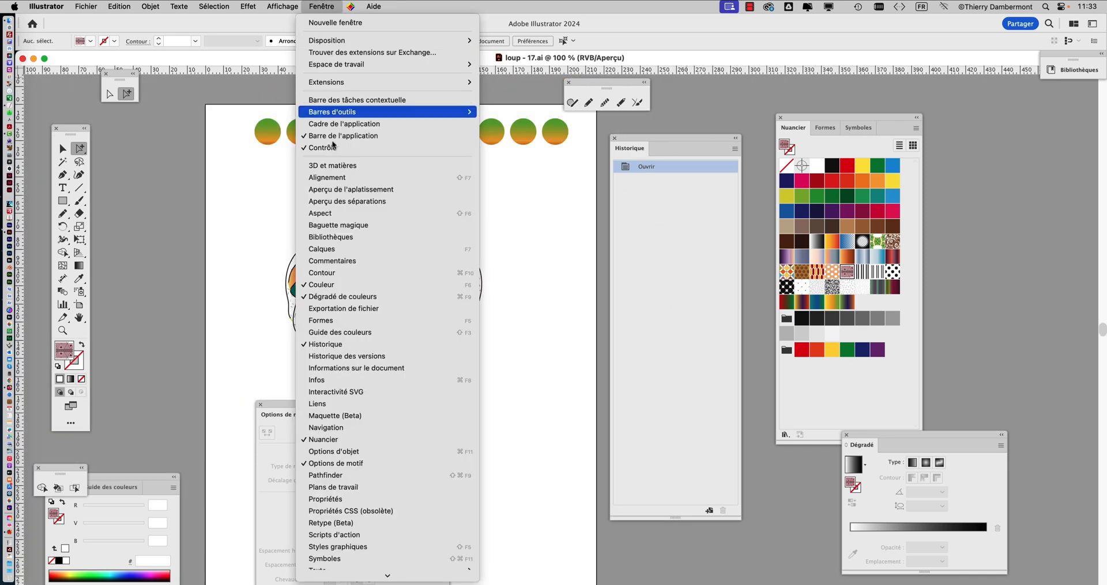
pyautogui.click(349, 249)
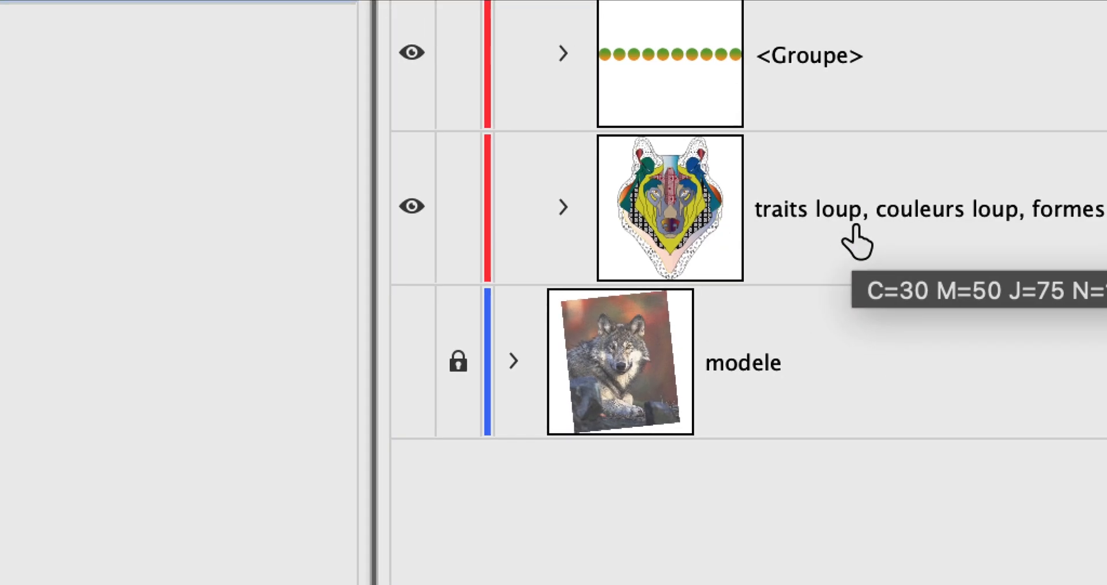
pyautogui.click(856, 234)
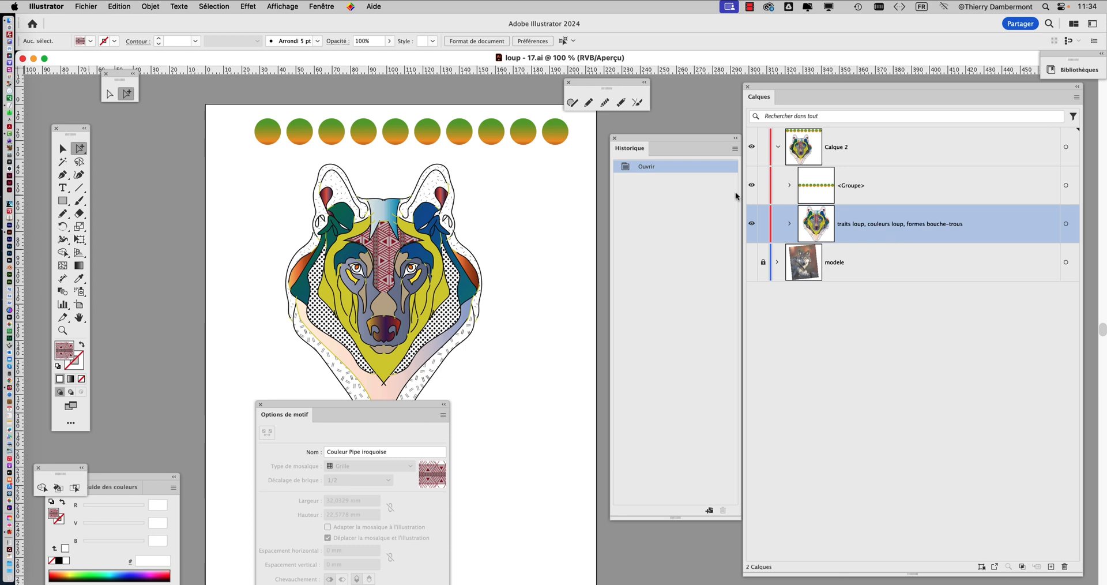
# Draw a rectangle about 186 by 167 mm over the wolf and fill it with the Ciel 19 gradient swatch
pyautogui.scroll(-3, 404, 326)
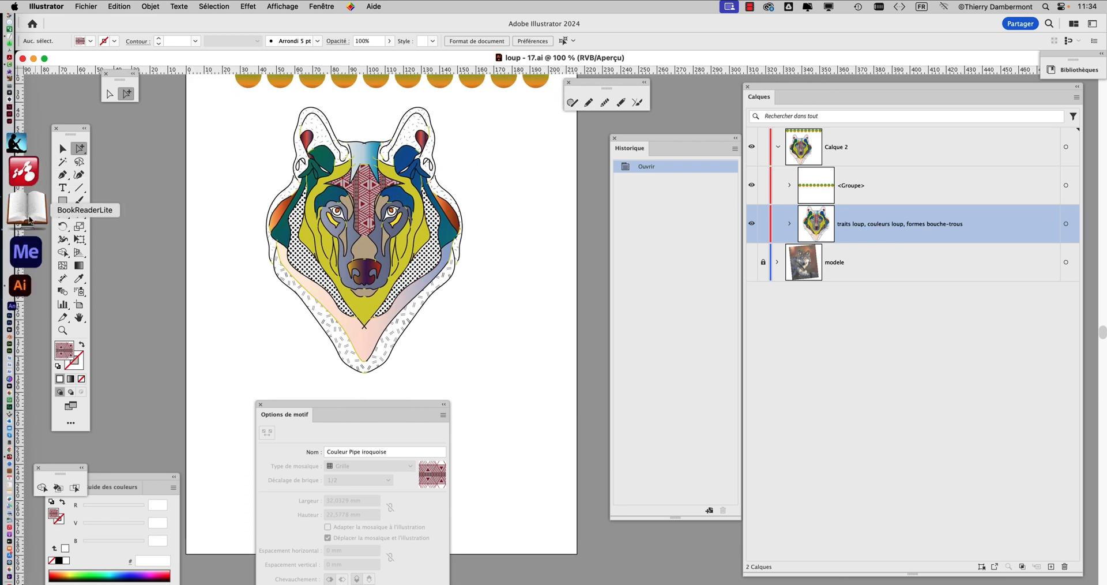
pyautogui.click(63, 201)
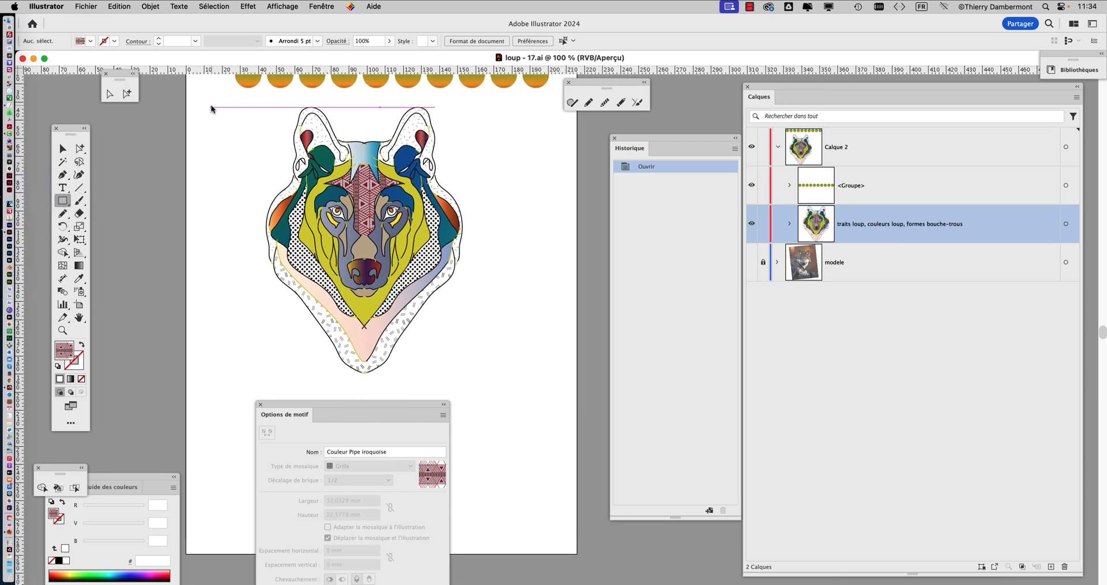
pyautogui.moveTo(211, 107)
pyautogui.mouseDown()
pyautogui.moveTo(349, 186)
pyautogui.moveTo(549, 389)
pyautogui.moveTo(549, 409)
pyautogui.mouseUp()
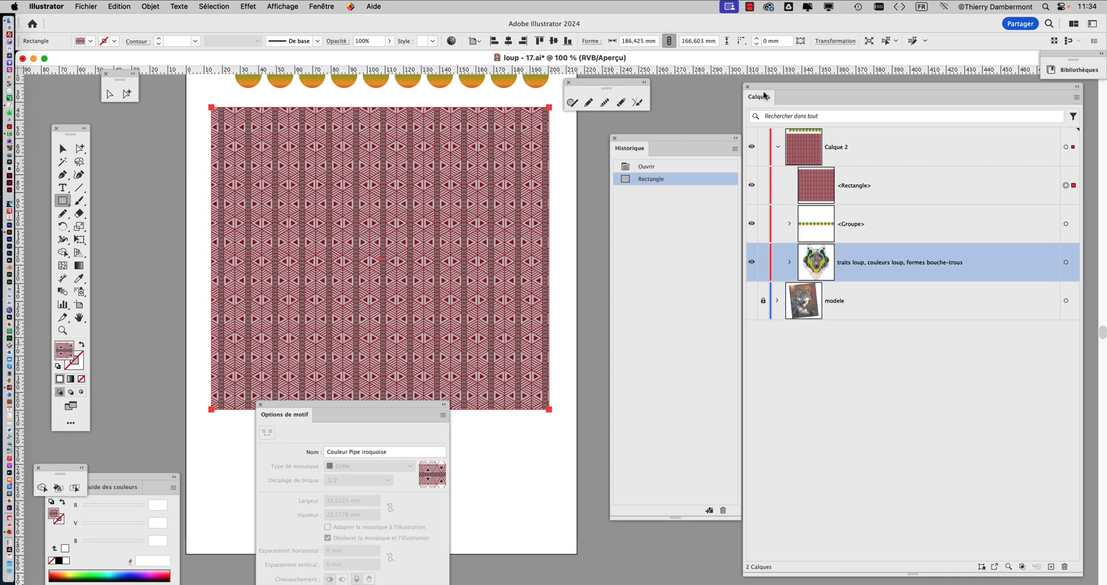
pyautogui.moveTo(765, 96); pyautogui.dragTo(826, 99)
pyautogui.click(792, 120)
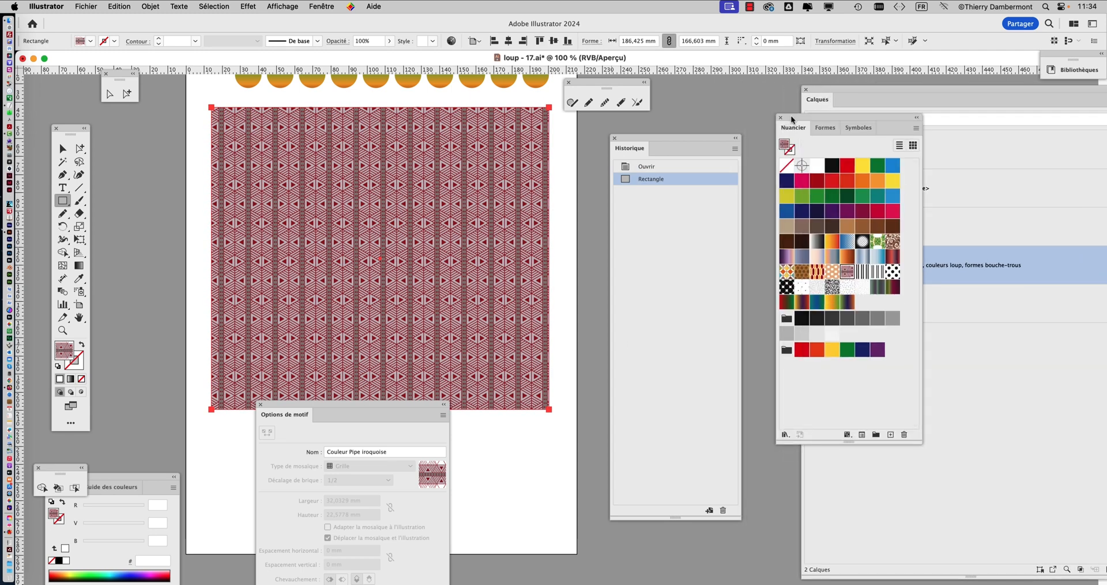
pyautogui.click(788, 257)
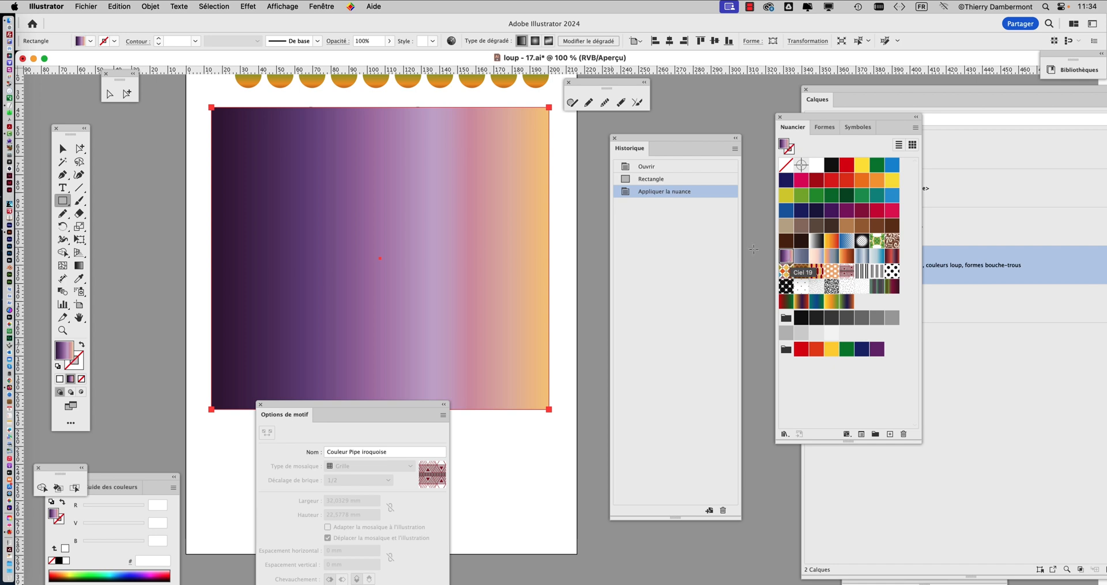
# Send the gradient rectangle behind the wolf artwork and lock it in the layer list
pyautogui.click(145, 7)
pyautogui.moveTo(173, 34)
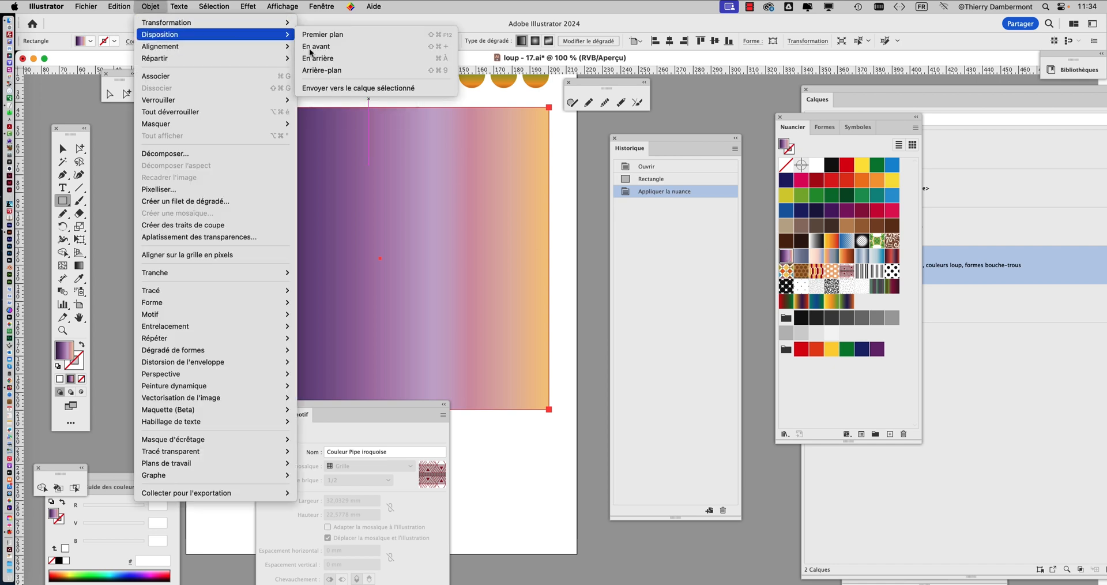
pyautogui.click(344, 71)
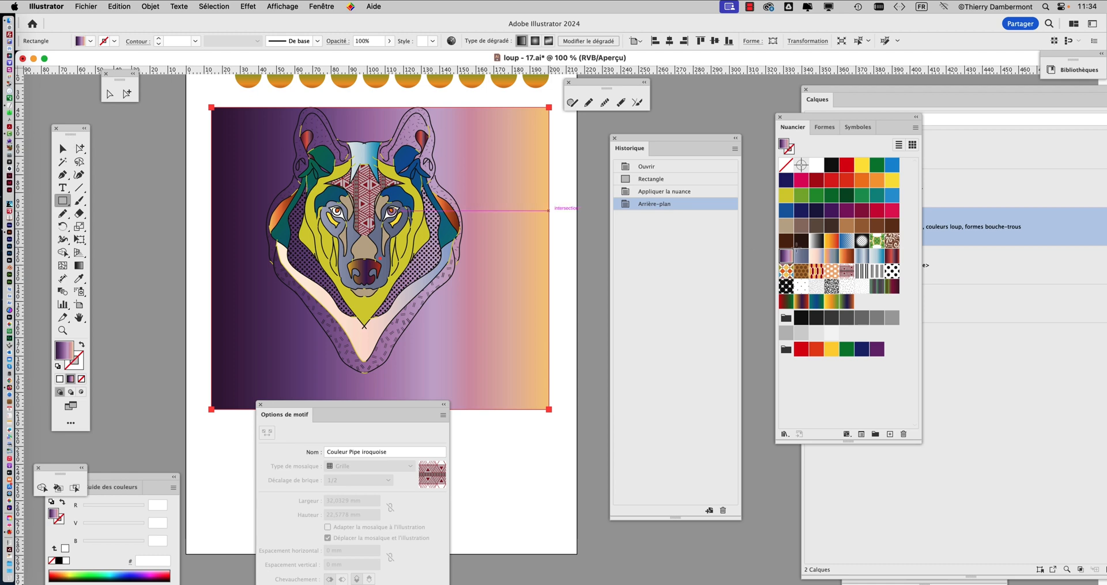
pyautogui.click(952, 97)
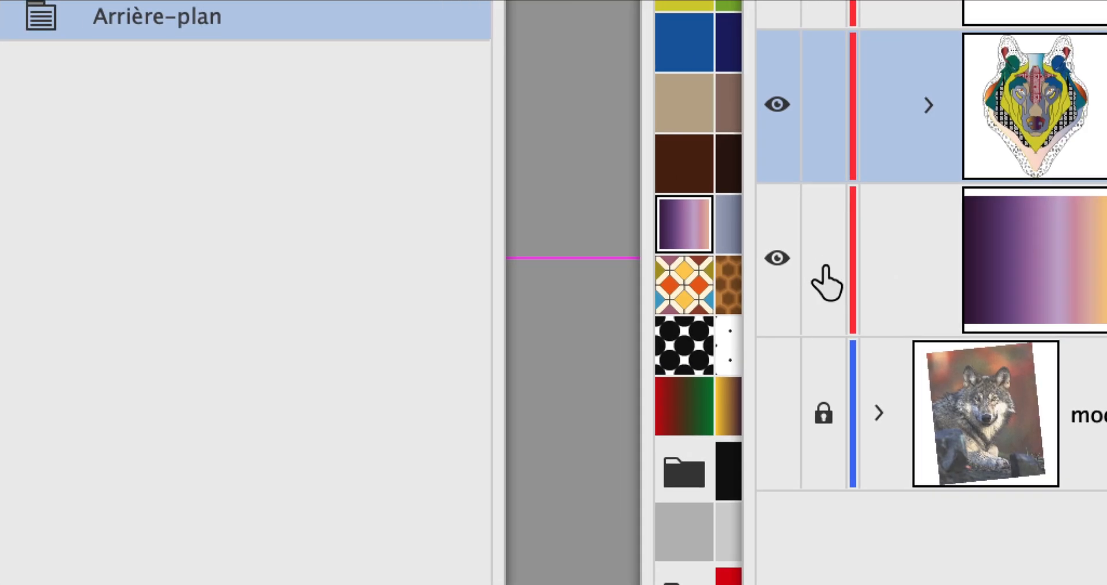
pyautogui.click(823, 266)
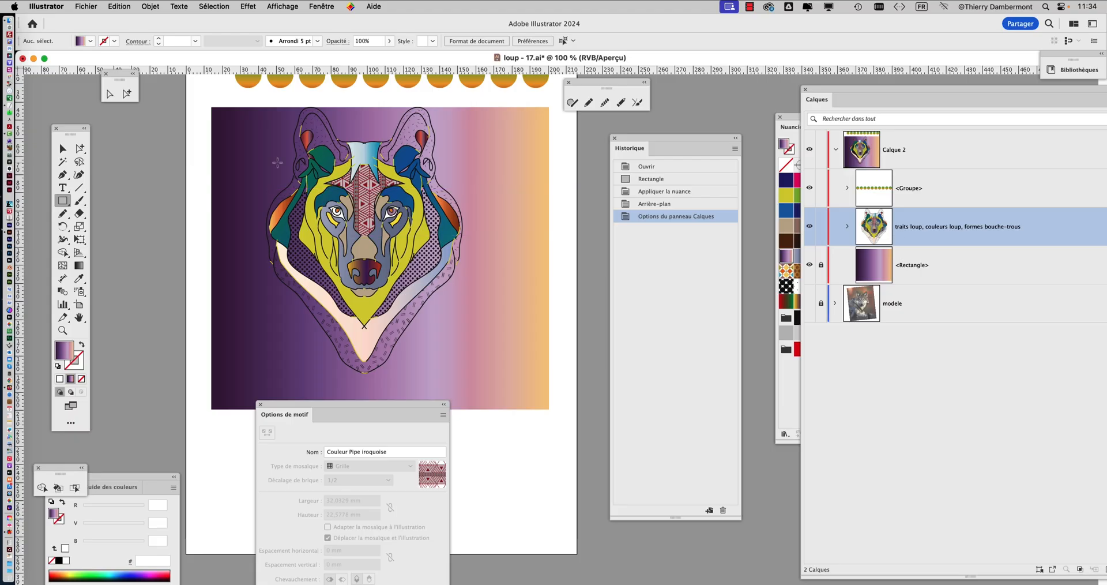
# Move the wolf artwork to the middle of the gradient rectangle and hide the floating panels for a clear view
pyautogui.click(60, 150)
pyautogui.moveTo(369, 203)
pyautogui.mouseDown()
pyautogui.moveTo(379, 218)
pyautogui.moveTo(367, 204)
pyautogui.mouseUp()
pyautogui.scroll(2, 334, 171)
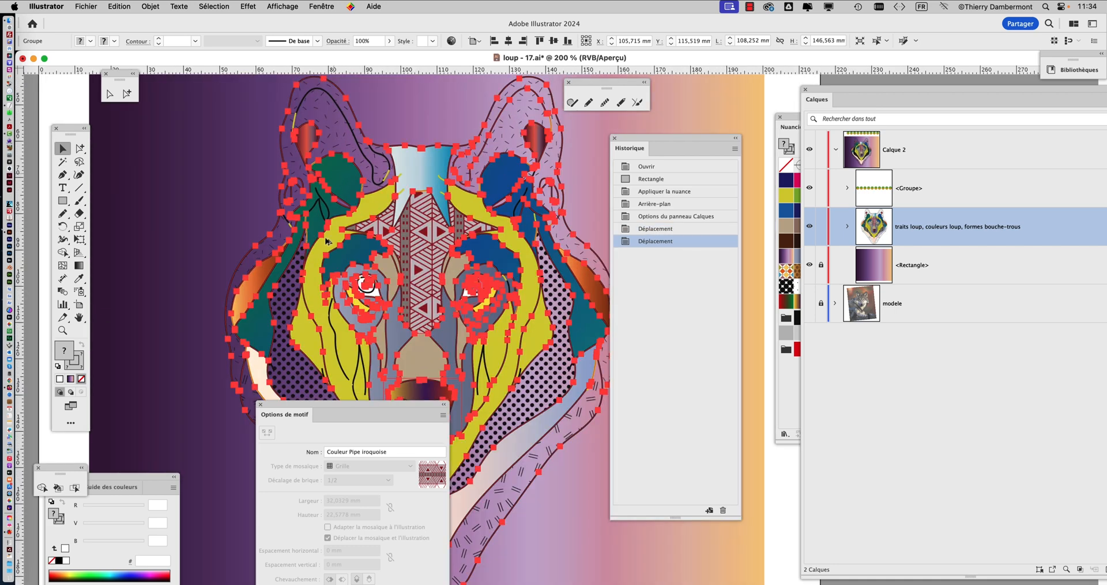
pyautogui.hotkey('shift', 'Tab')
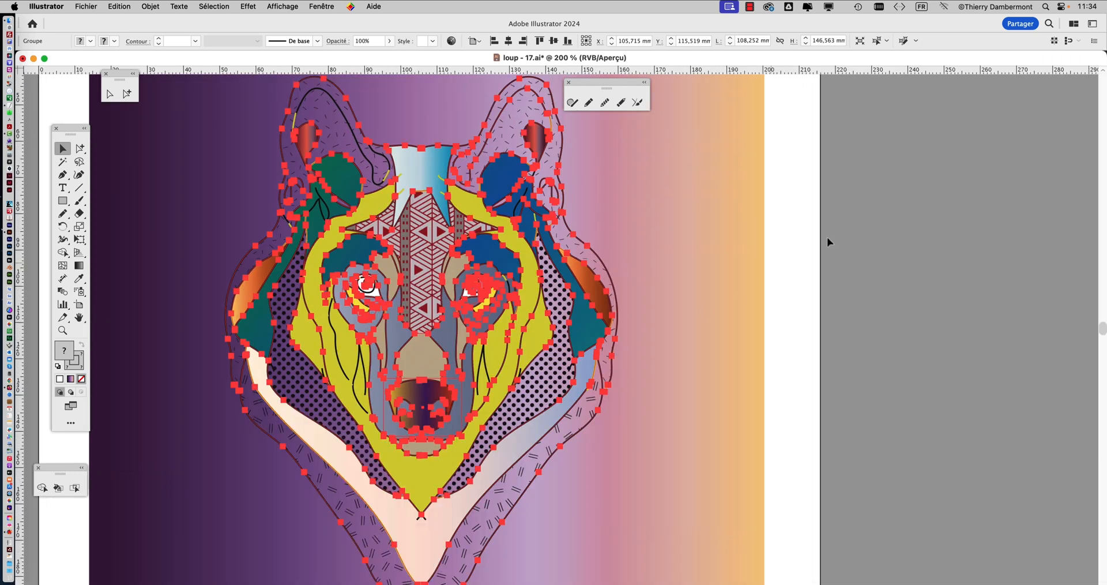
pyautogui.click(809, 238)
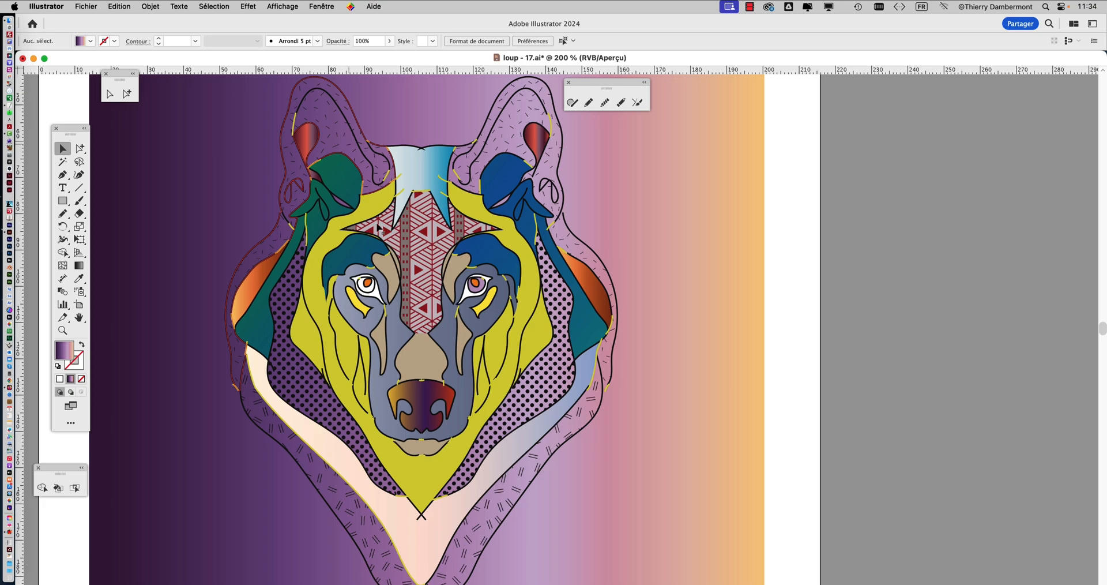
# Show the swatches again and place them clear of the artboard with the whole wolf in view
pyautogui.scroll(-5, 491, 375)
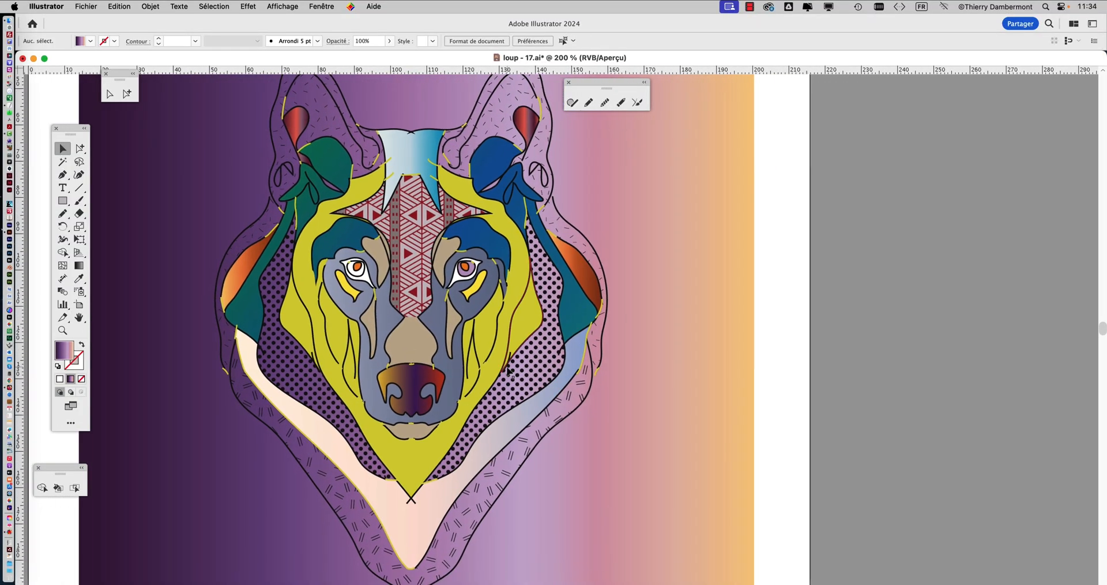
pyautogui.scroll(-1, 508, 373)
pyautogui.scroll(-1, 461, 346)
pyautogui.hscroll(1, 461, 346)
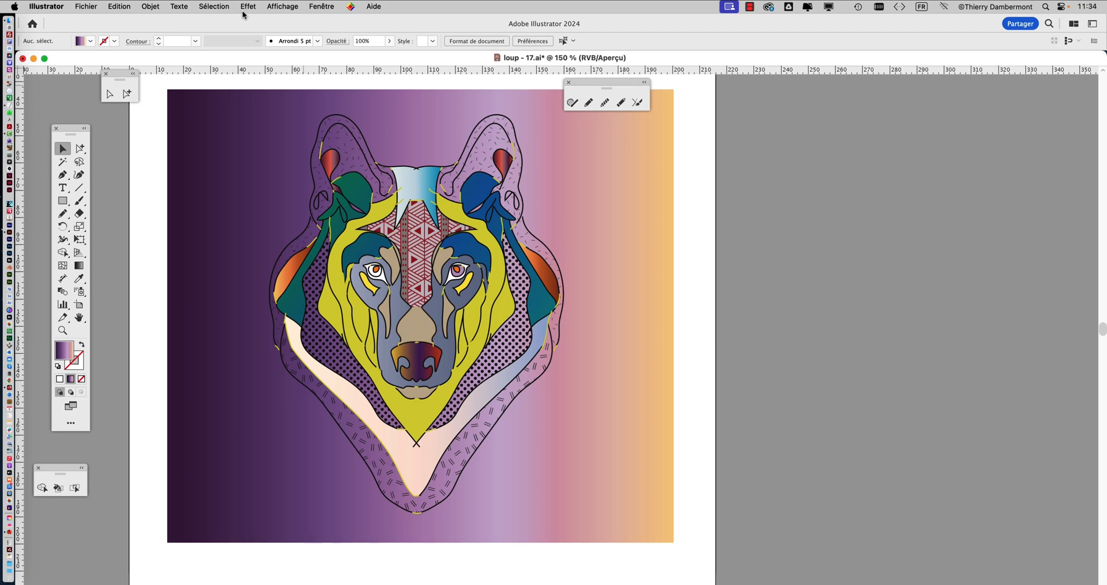
pyautogui.click(318, 7)
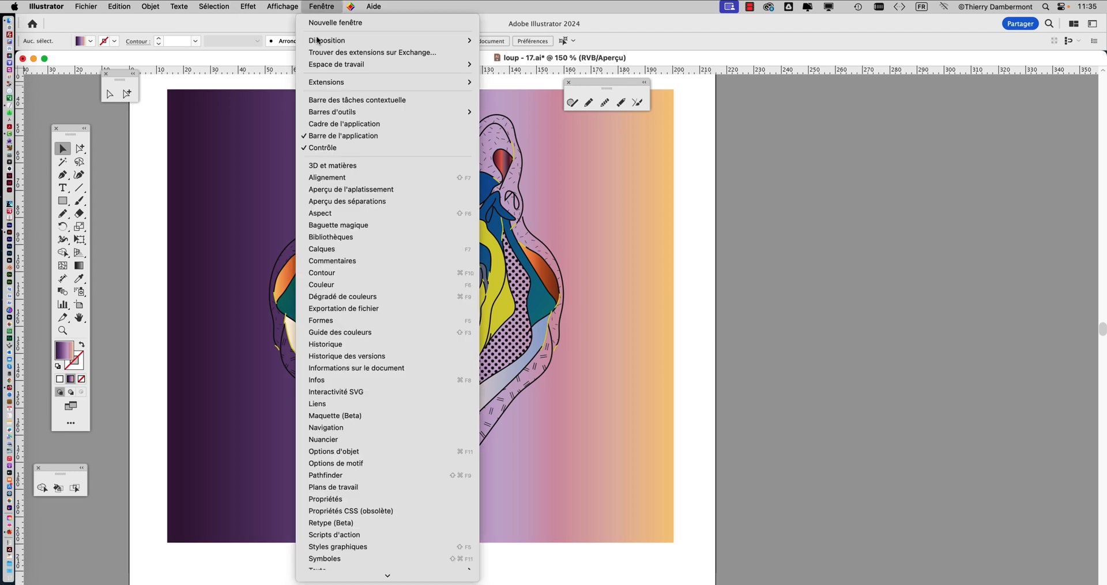
pyautogui.click(354, 441)
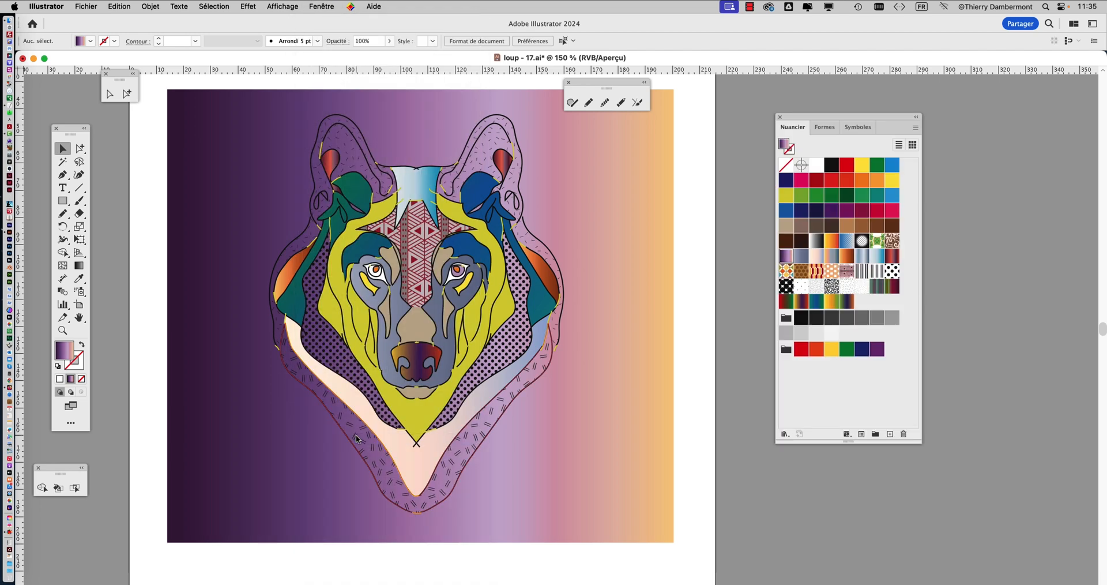
pyautogui.moveTo(816, 120); pyautogui.dragTo(843, 106)
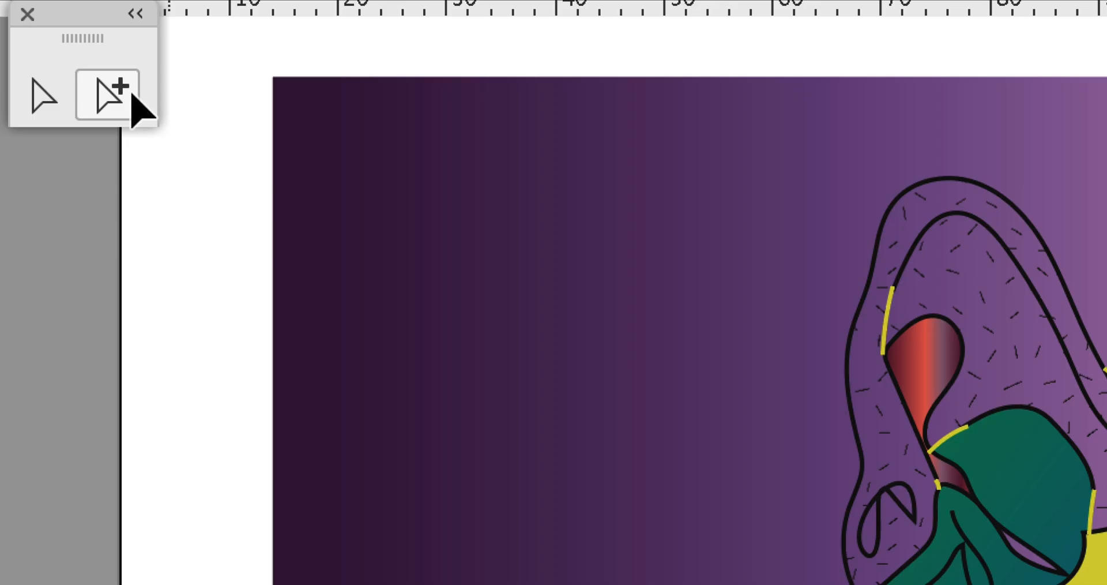
# Select the dotted shape on the wolf's cheek and open its 40 % 10 ppp pattern swatch for editing
pyautogui.click(132, 95)
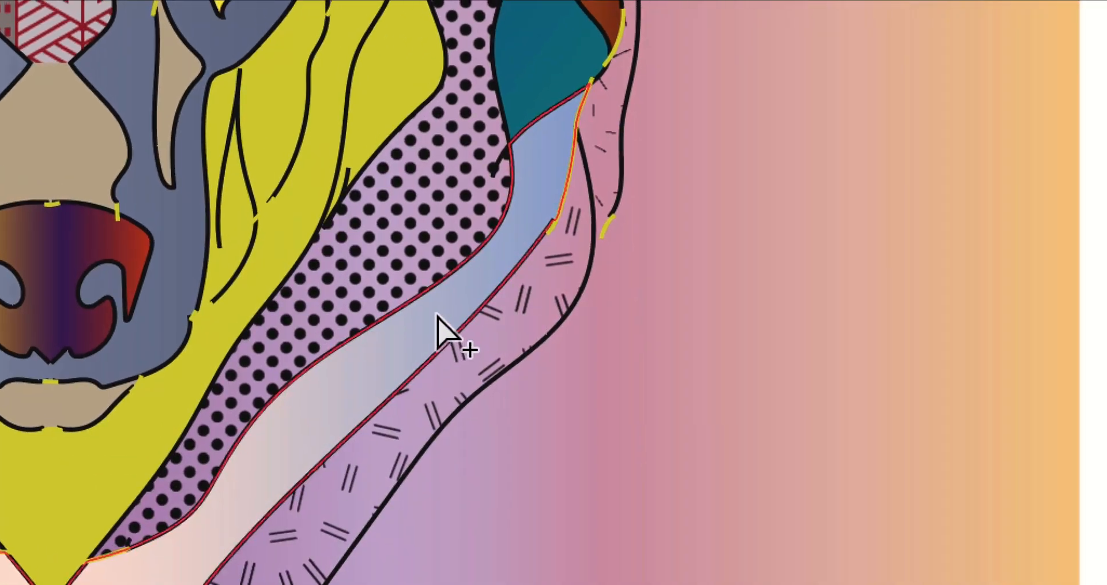
pyautogui.click(438, 320)
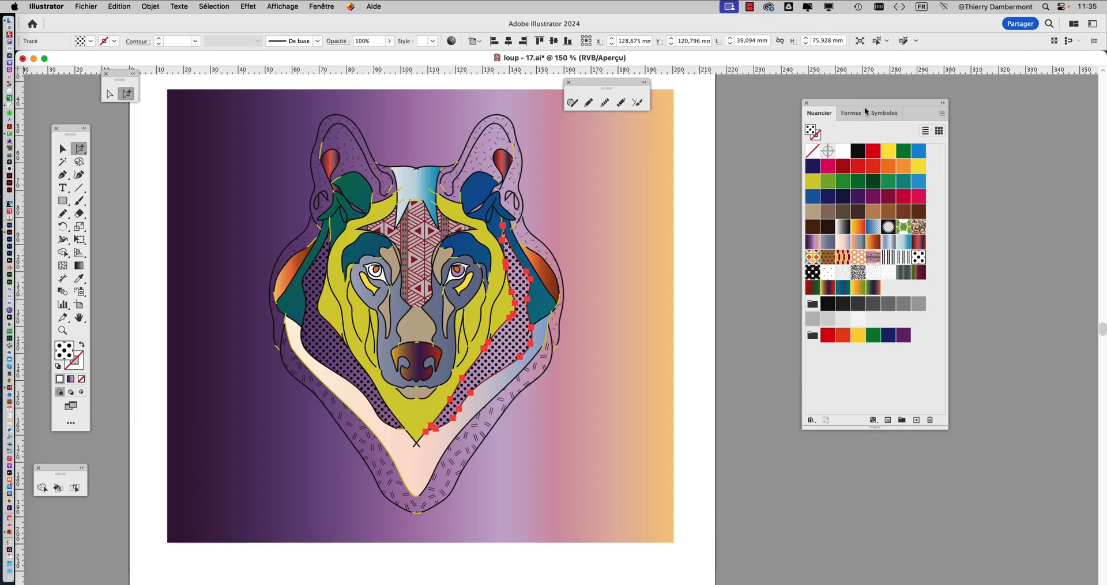
pyautogui.moveTo(866, 111); pyautogui.dragTo(823, 117)
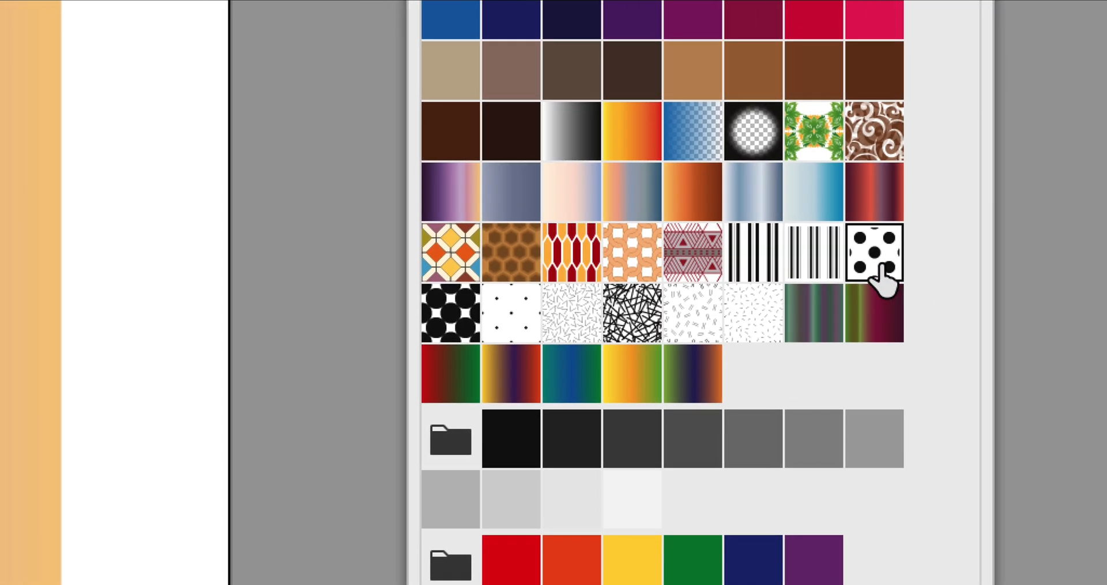
pyautogui.scroll(-1, 882, 266)
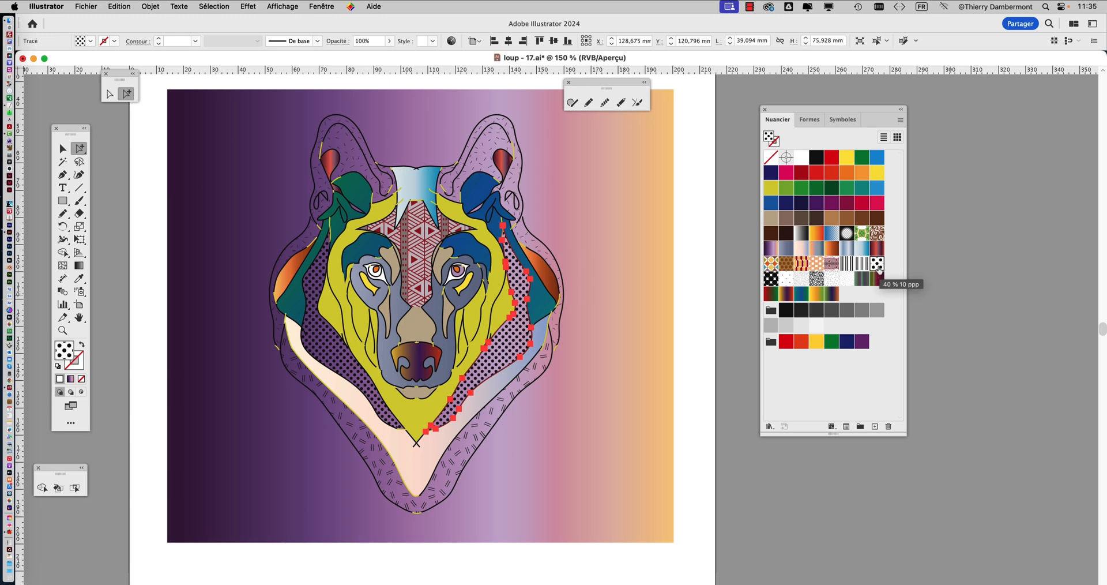
pyautogui.doubleClick(878, 264)
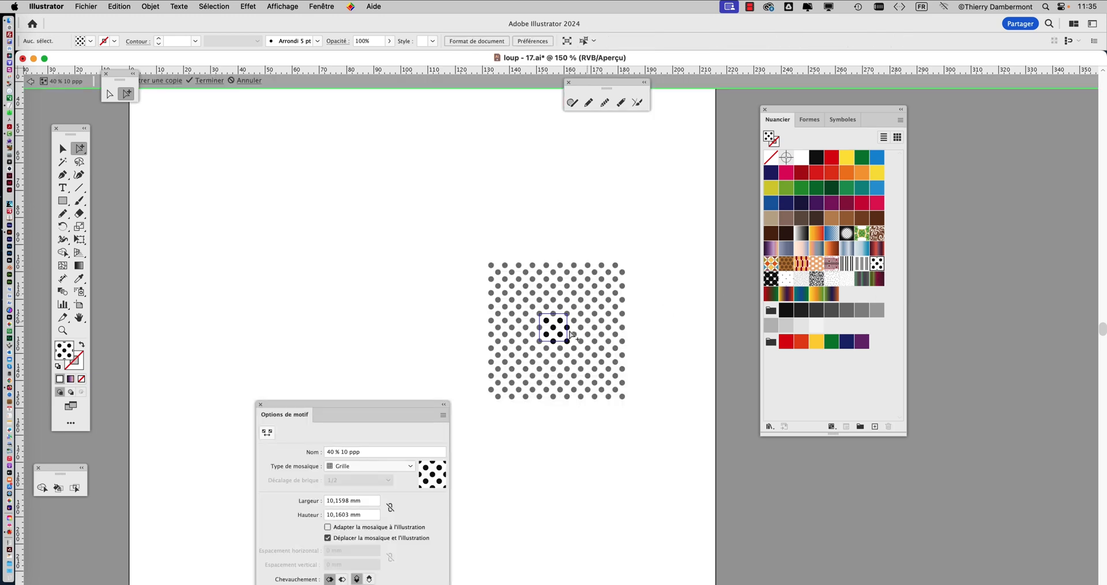
pyautogui.scroll(4, 569, 332)
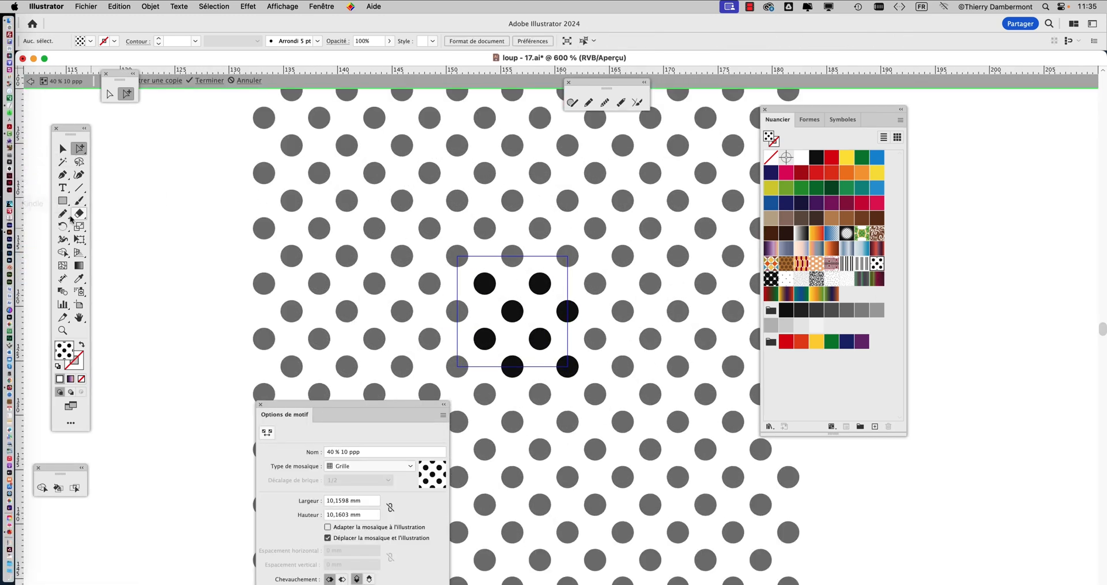
# Draw a green rectangle about 10.75 by 10.37 mm covering the dot pattern's tile
pyautogui.click(64, 202)
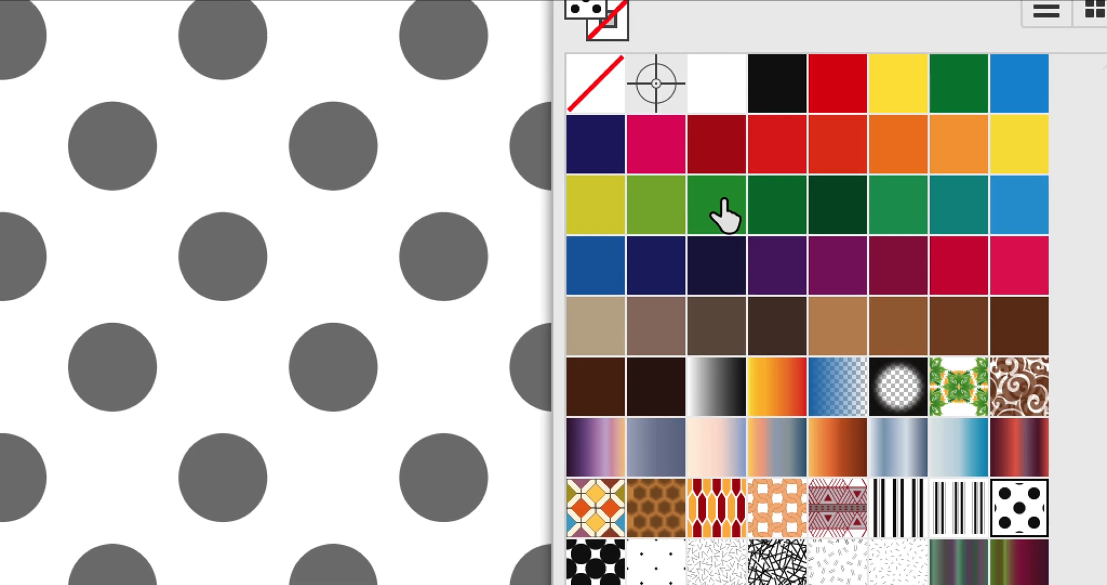
pyautogui.click(736, 18)
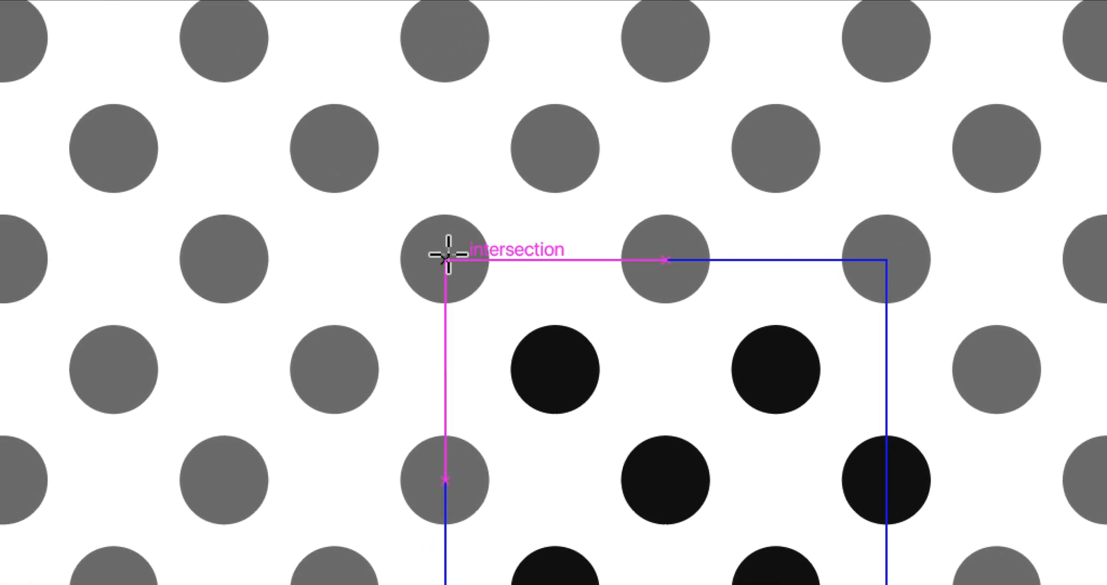
pyautogui.moveTo(446, 255); pyautogui.dragTo(770, 584)
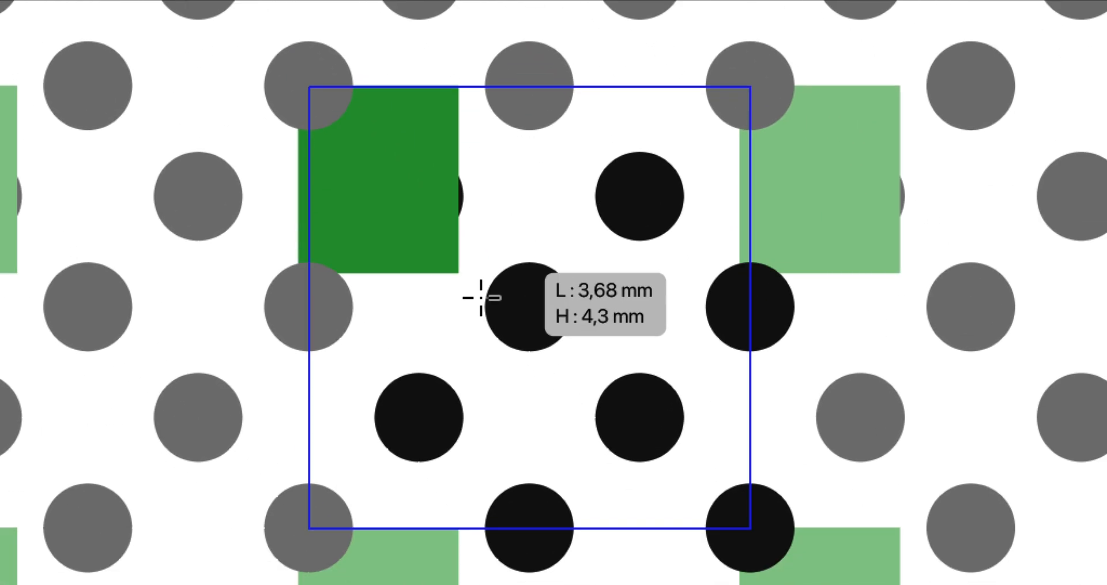
pyautogui.moveTo(511, 326); pyautogui.dragTo(647, 425)
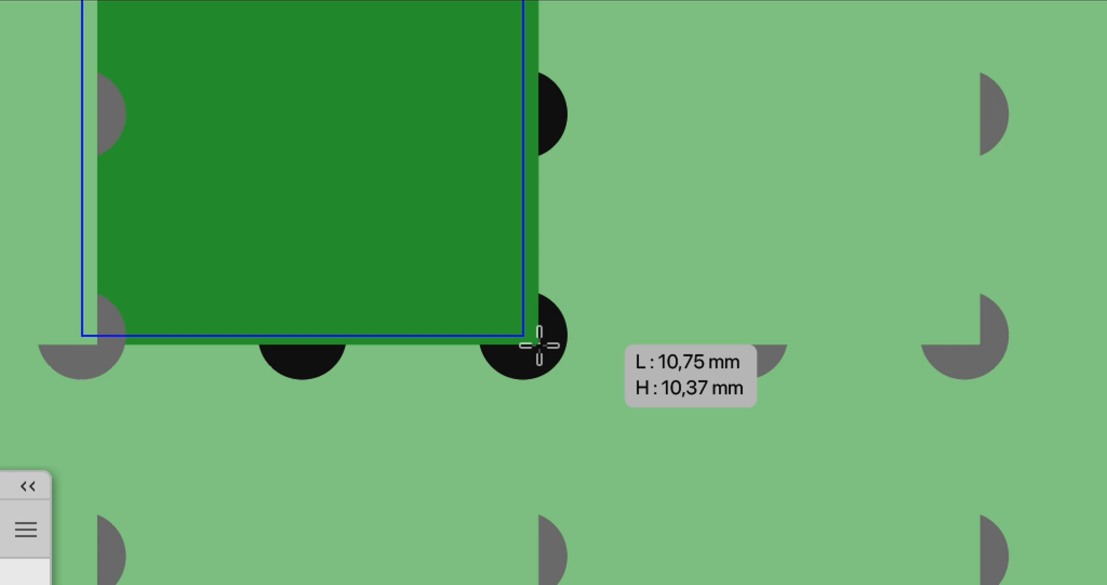
pyautogui.moveTo(539, 345); pyautogui.dragTo(539, 342)
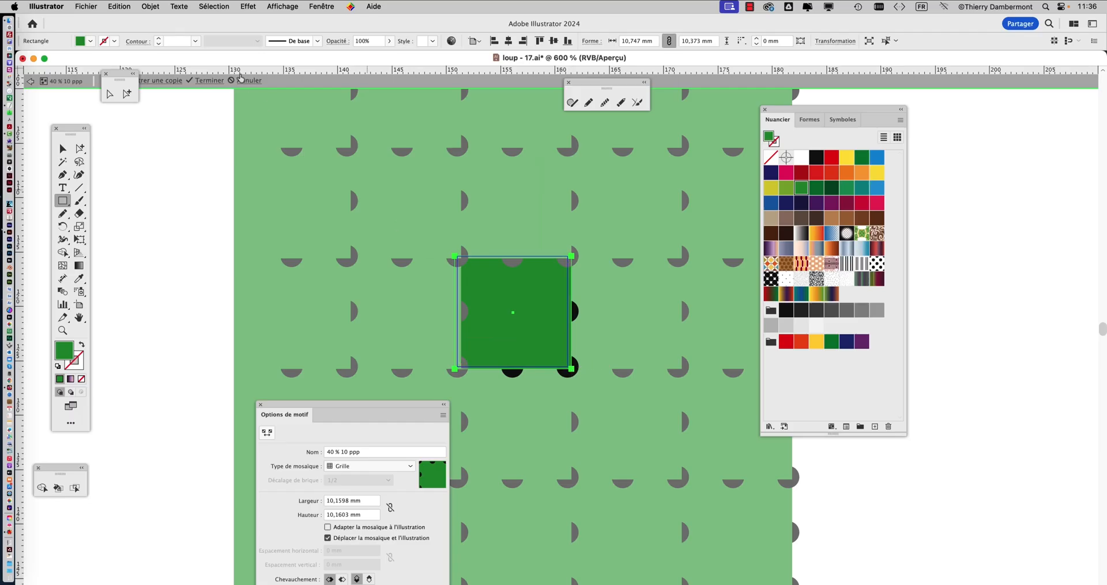
# Send the green rectangle behind the black dots in the pattern tile
pyautogui.click(151, 5)
pyautogui.moveTo(173, 34)
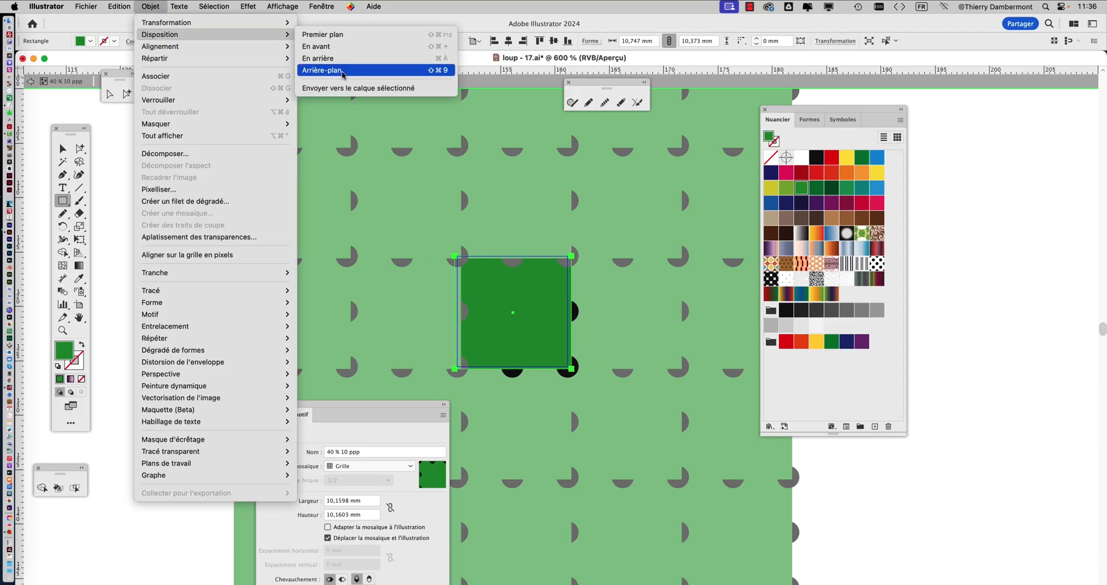
pyautogui.click(340, 72)
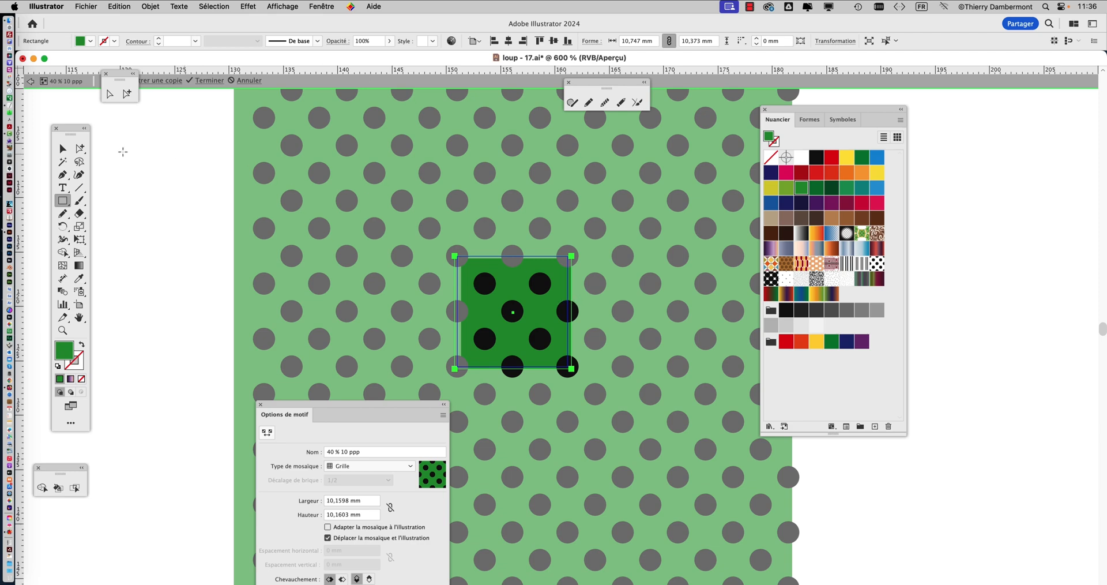
pyautogui.click(63, 149)
pyautogui.press('super+plus')
pyautogui.press('super+plus')
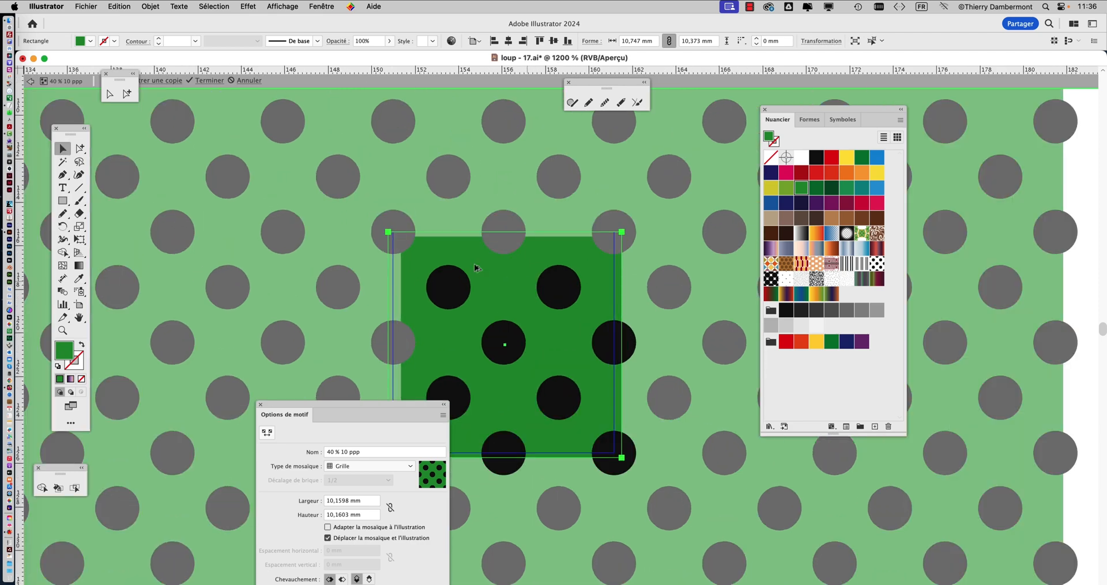
# Save the edited pattern as a copy named Nouveau motif, and cancel the changes to the original pattern
pyautogui.moveTo(121, 73); pyautogui.dragTo(140, 149)
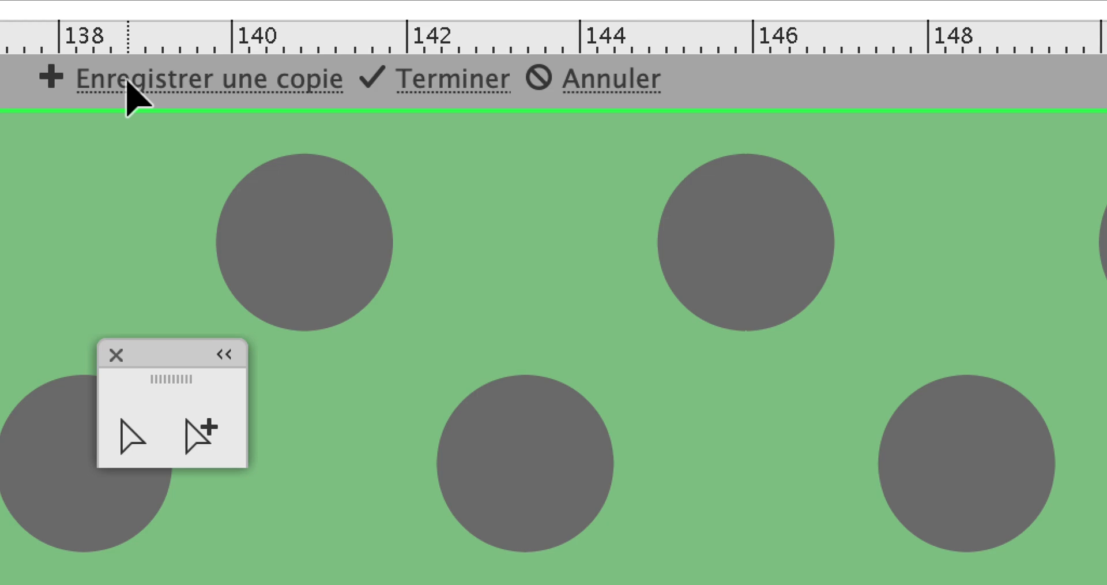
pyautogui.click(107, 84)
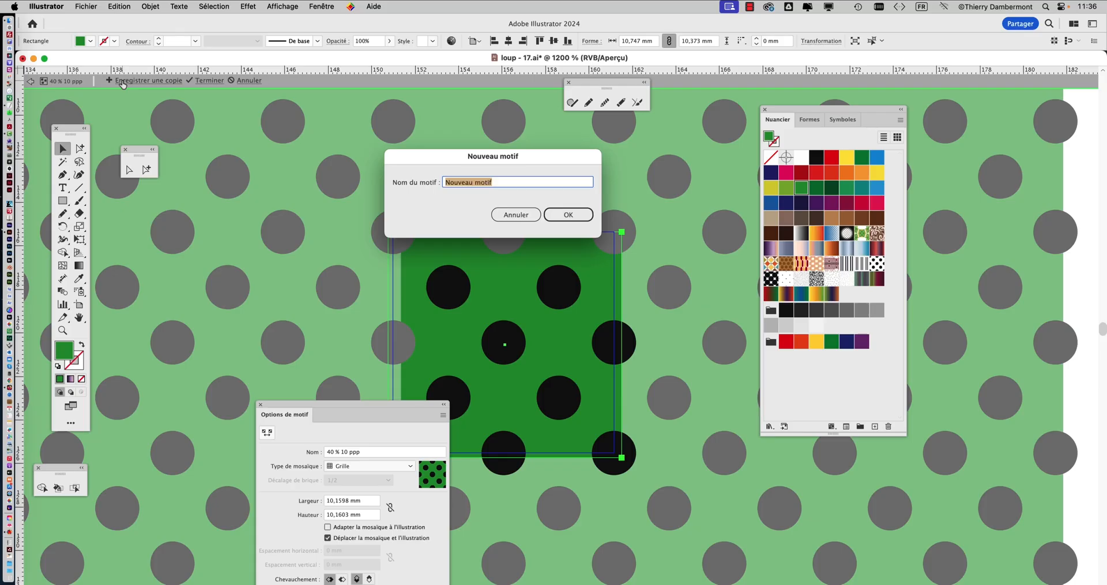
pyautogui.click(552, 215)
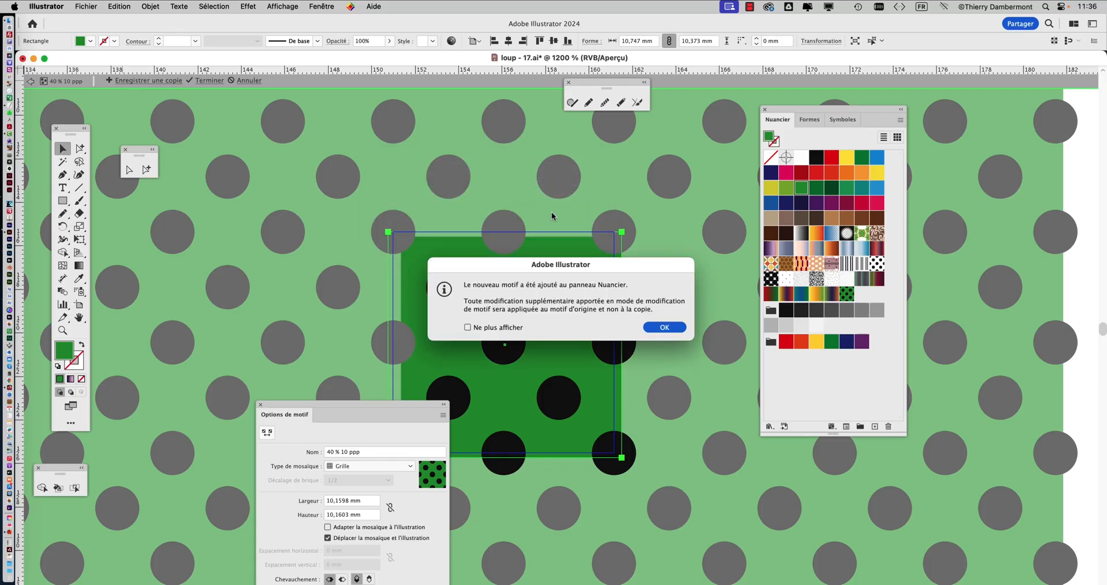
pyautogui.click(664, 328)
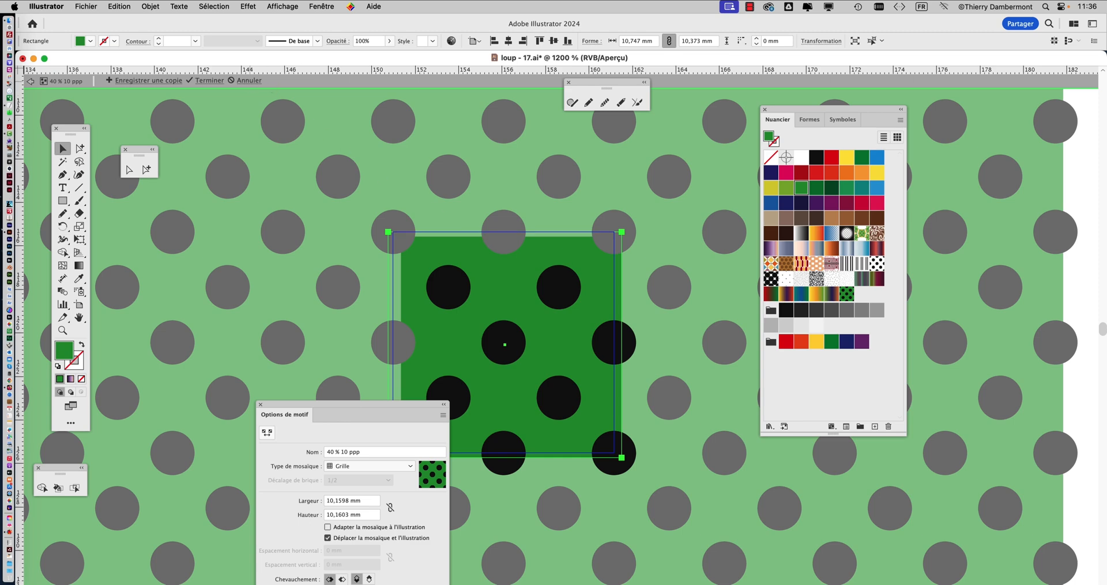
pyautogui.click(248, 81)
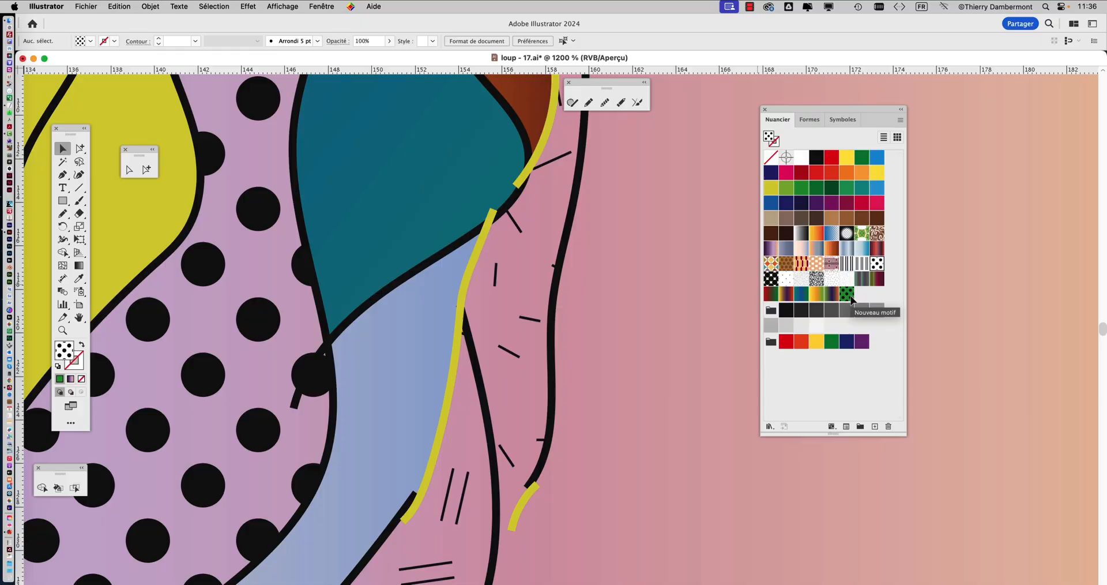
# Fill both dotted cheek shapes with the Nouveau motif swatch, reapplying it to give their dots the same scale
pyautogui.scroll(-3, 643, 325)
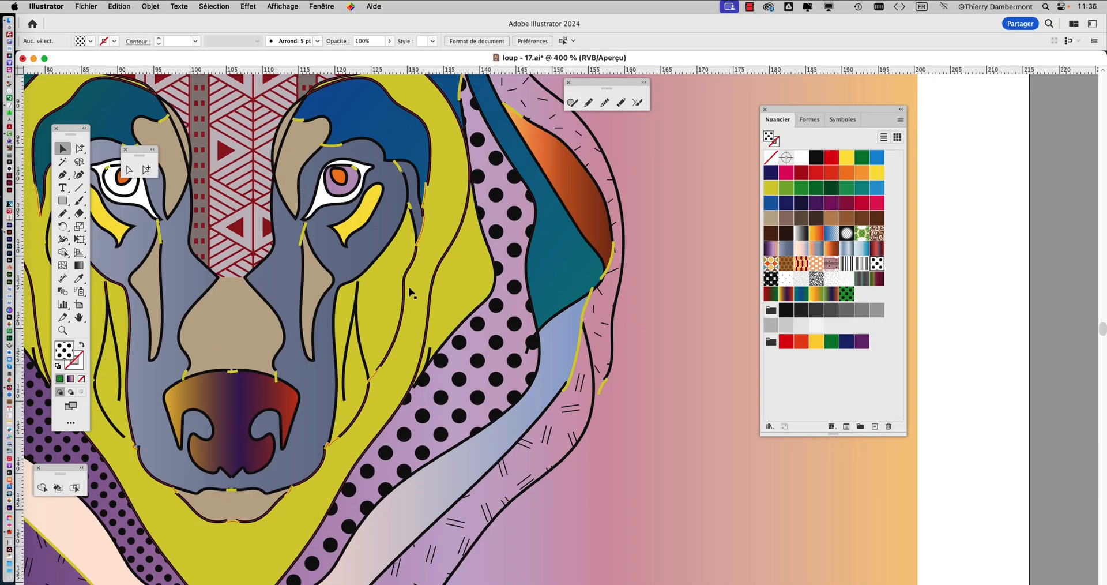
pyautogui.scroll(-1, 415, 292)
pyautogui.click(81, 150)
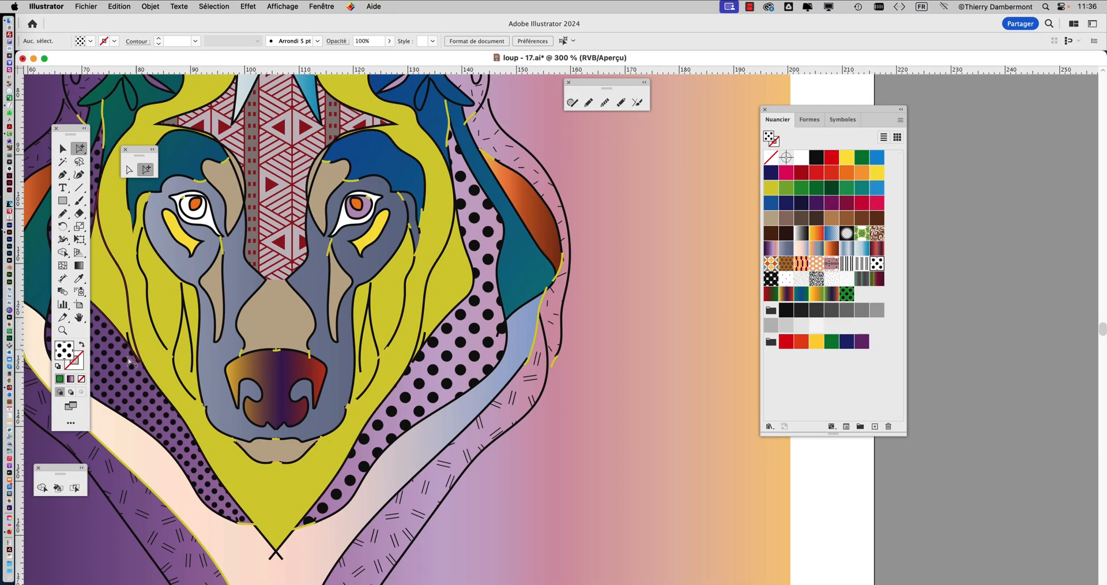
pyautogui.click(148, 396)
pyautogui.keyDown('shift'); pyautogui.click(460, 377); pyautogui.keyUp('shift')
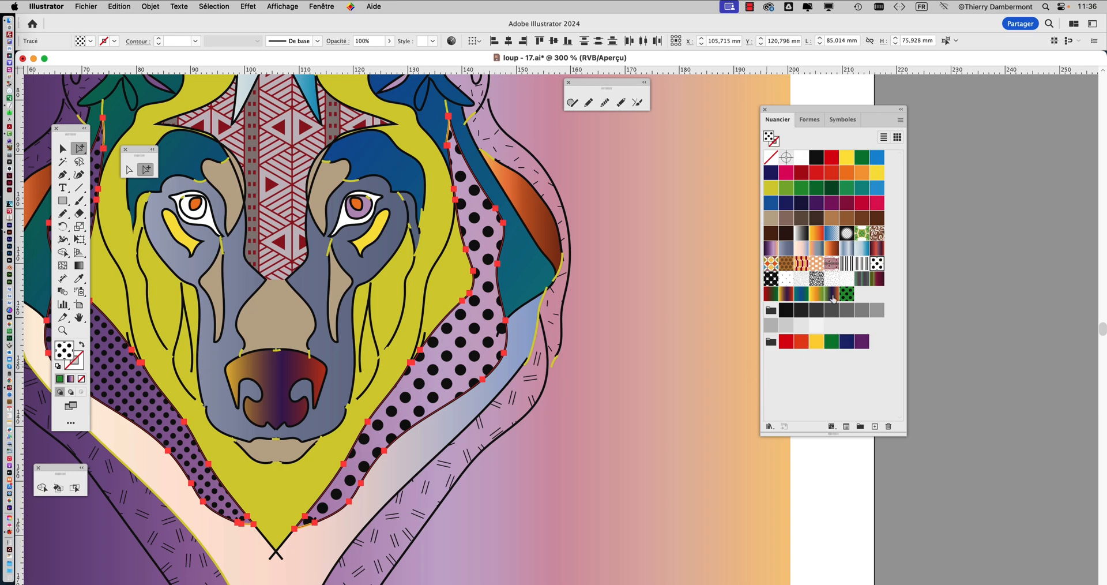
pyautogui.click(846, 295)
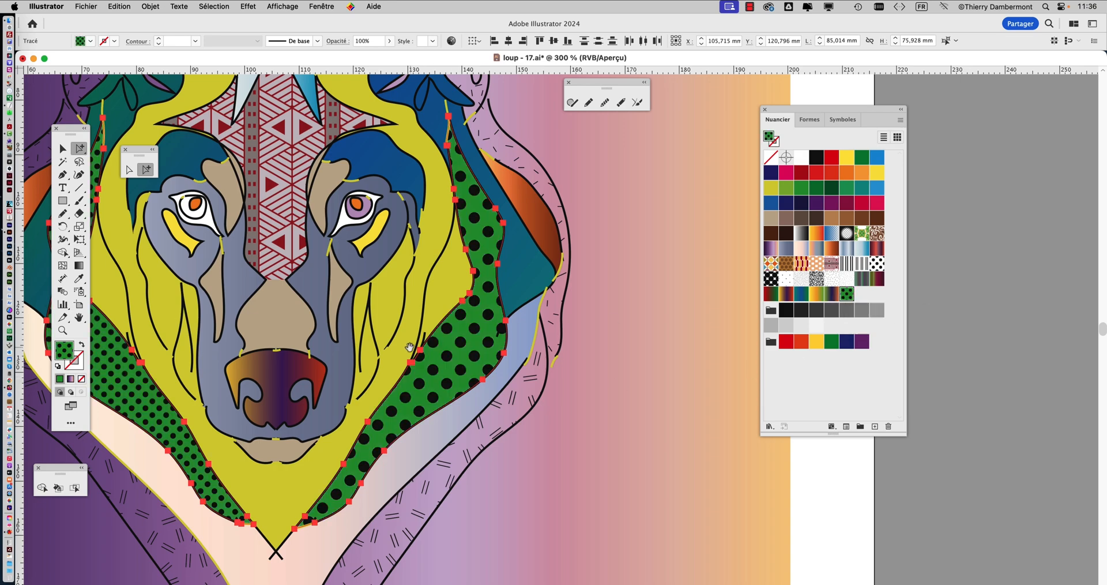
pyautogui.moveTo(406, 346); pyautogui.dragTo(533, 321)
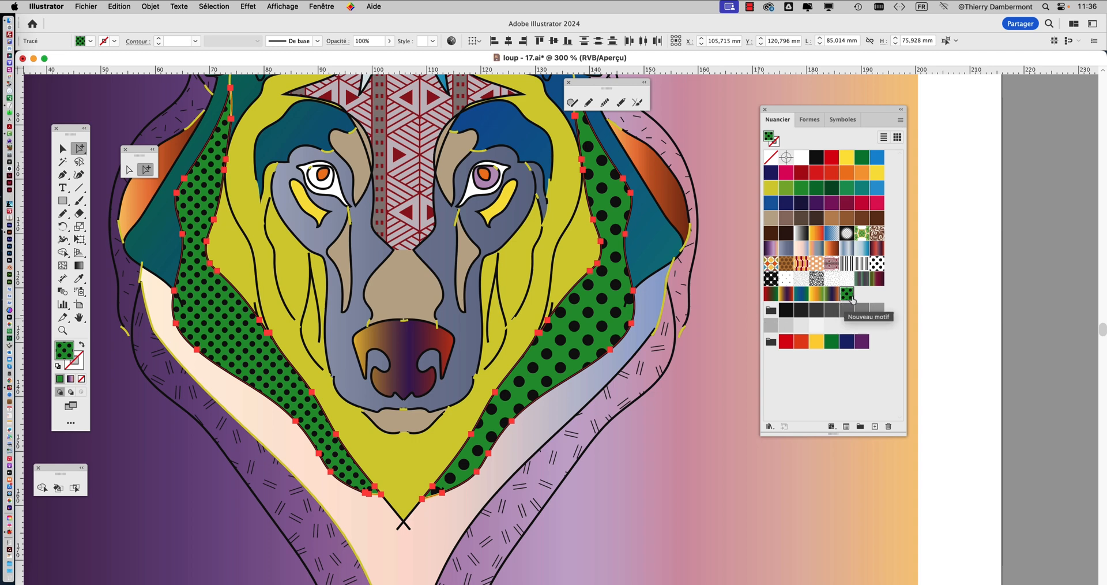
pyautogui.click(848, 294)
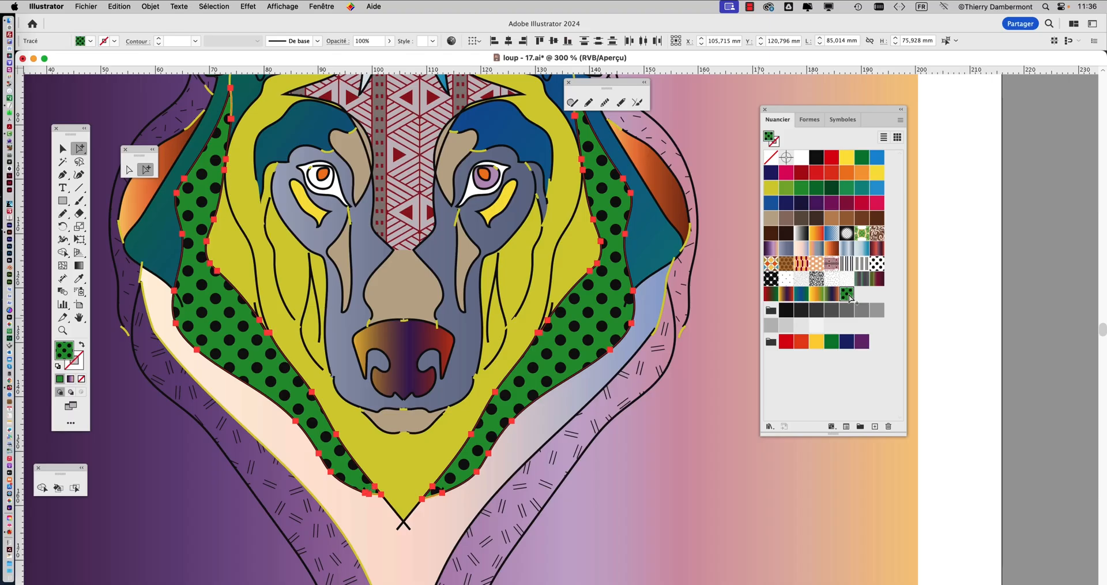
# Take the small-dash pattern fill from the wolf's ear and draw a rectangle about 29 by 46 mm with it beside the head
pyautogui.moveTo(651, 287); pyautogui.dragTo(666, 325)
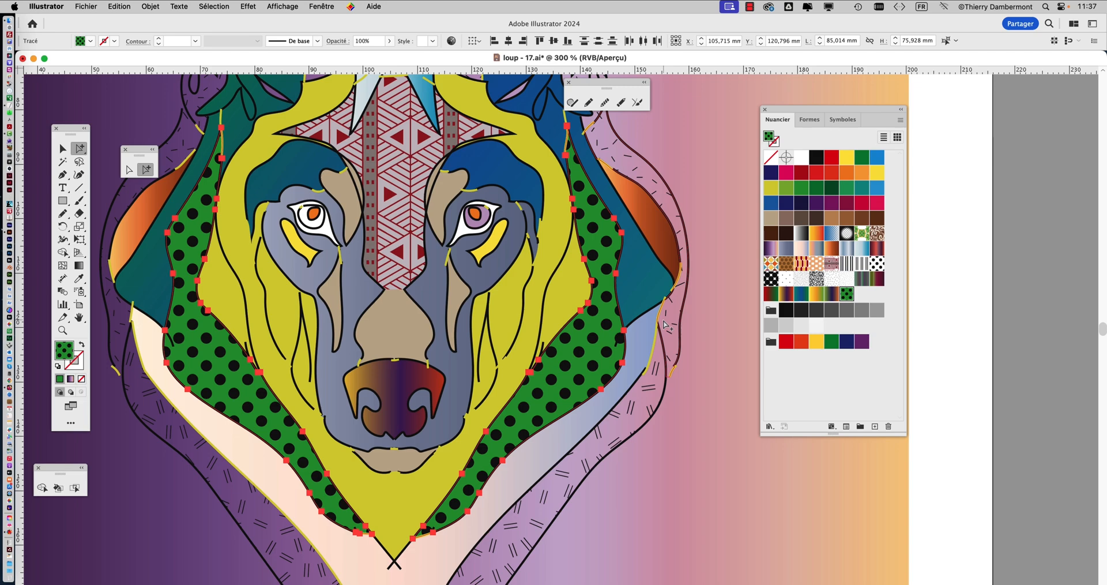
pyautogui.moveTo(505, 259); pyautogui.dragTo(496, 318)
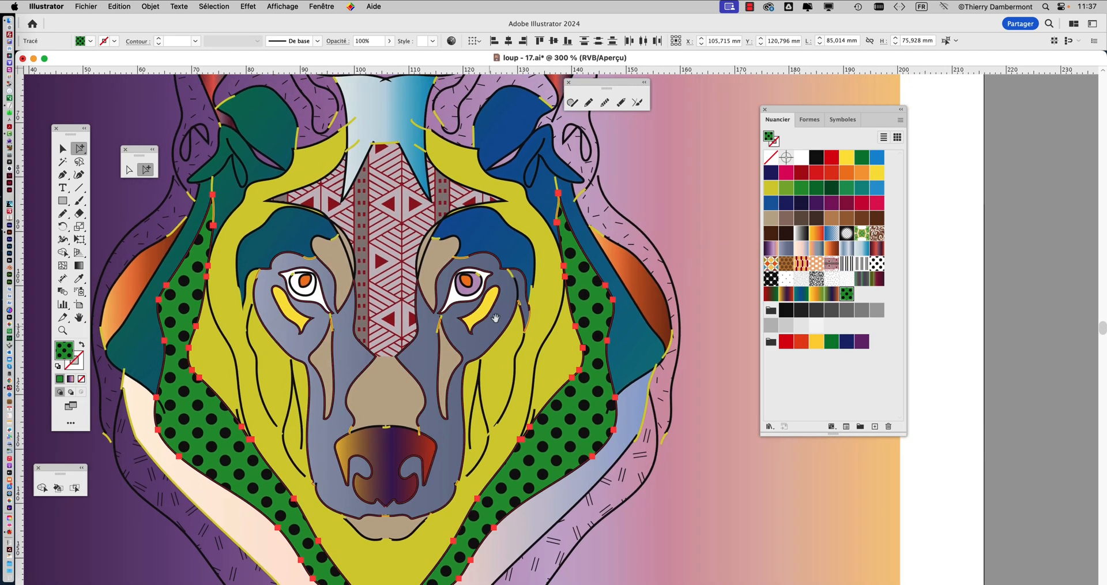
pyautogui.scroll(6, 476, 296)
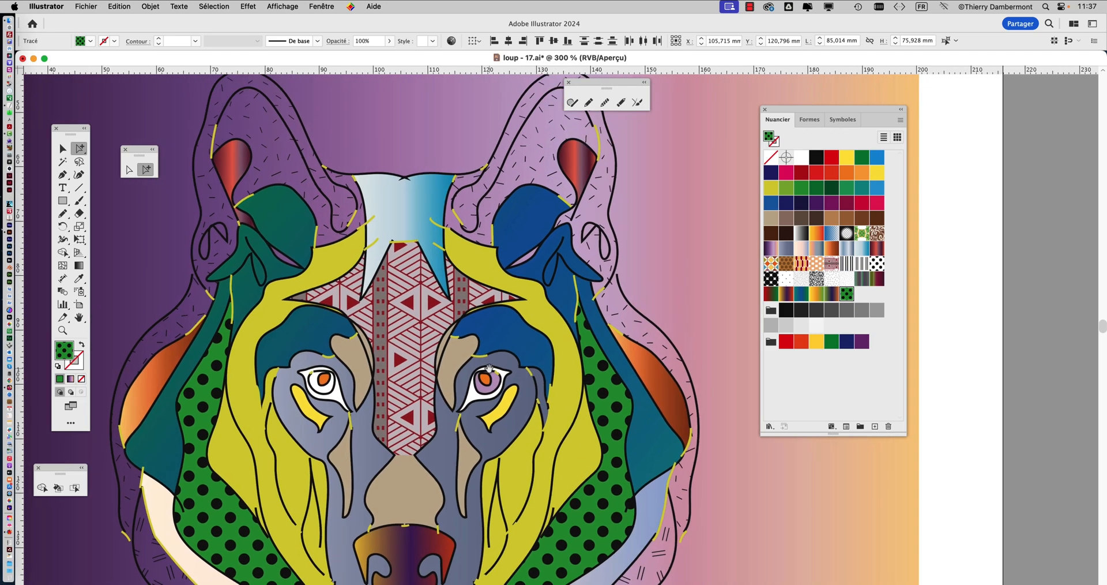
pyautogui.scroll(3, 227, 180)
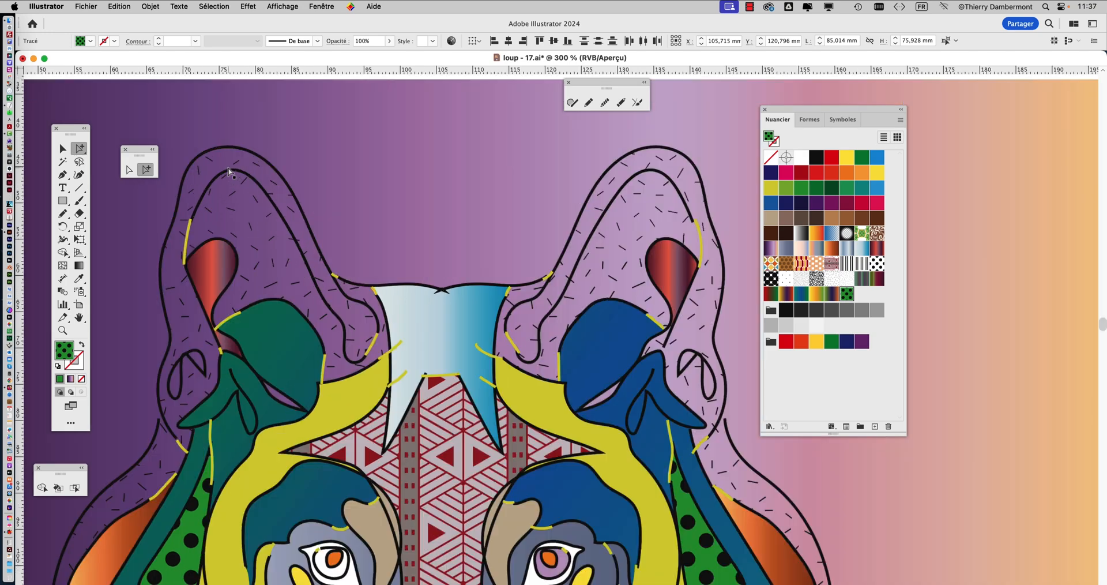
pyautogui.click(217, 164)
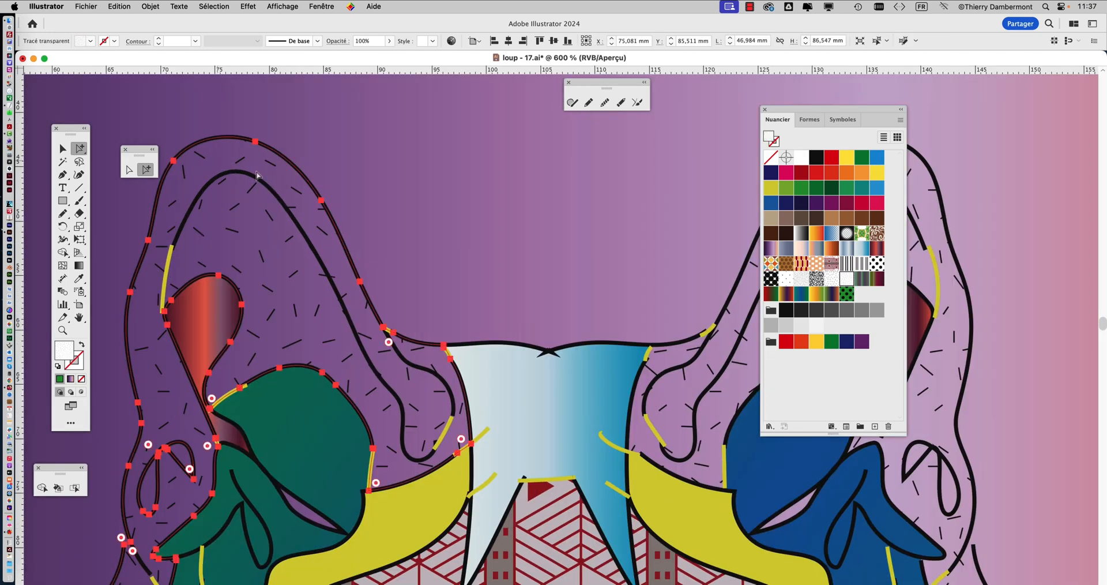
pyautogui.scroll(-3, 358, 258)
pyautogui.scroll(-1, 358, 258)
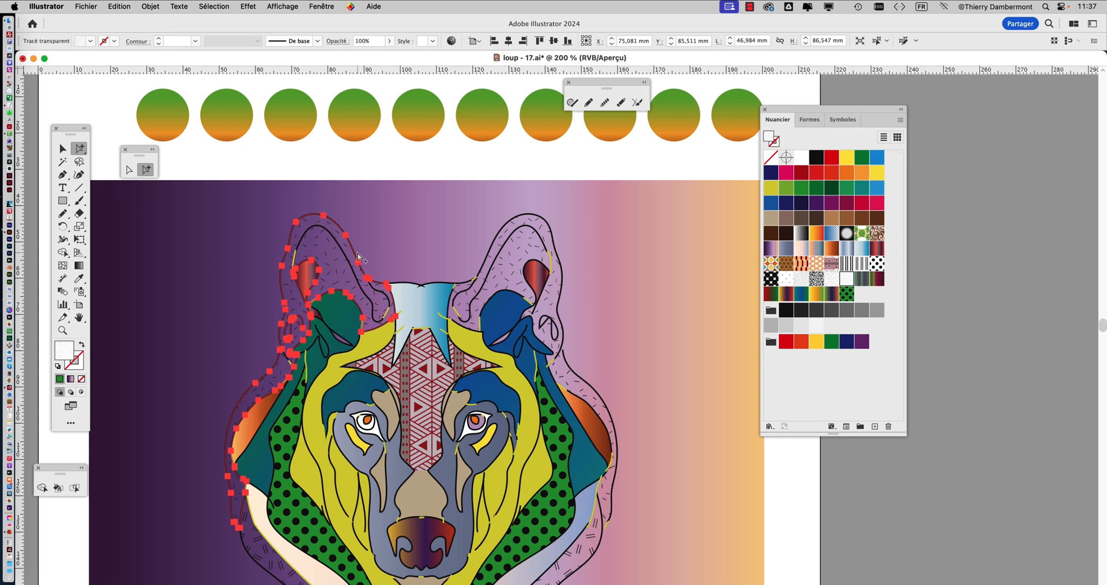
pyautogui.moveTo(358, 252); pyautogui.dragTo(206, 196)
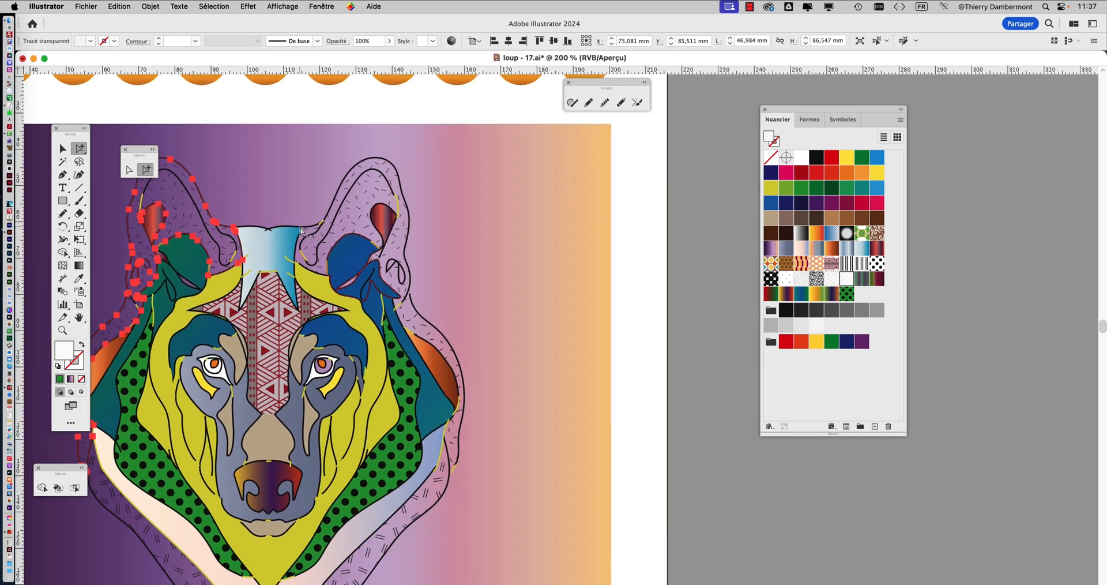
pyautogui.click(62, 200)
pyautogui.moveTo(475, 154); pyautogui.dragTo(581, 320)
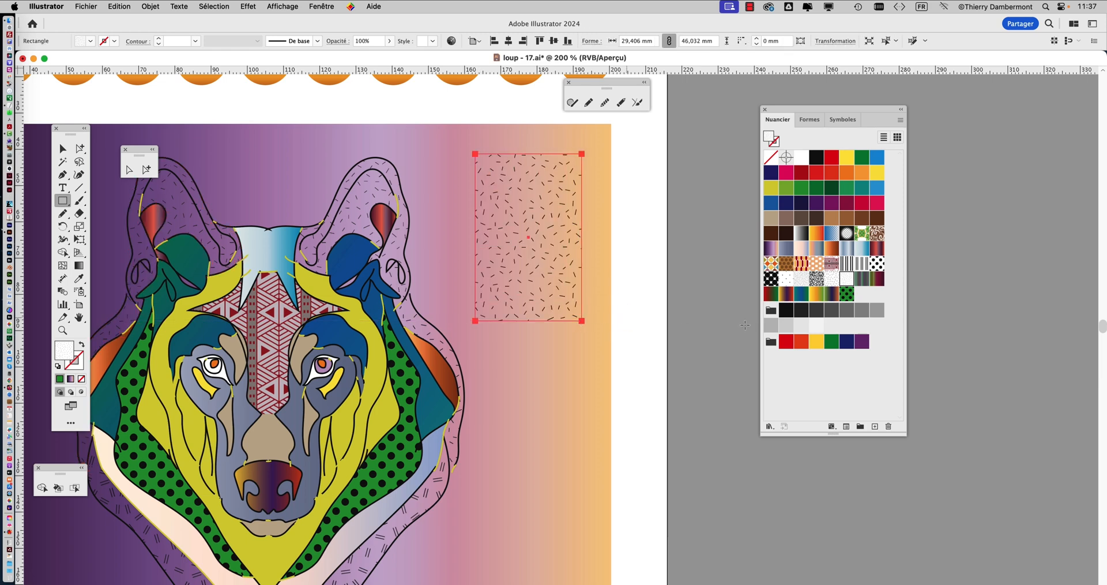
# Open the Héritage décoratif pattern library from the decorative patterns
pyautogui.click(769, 427)
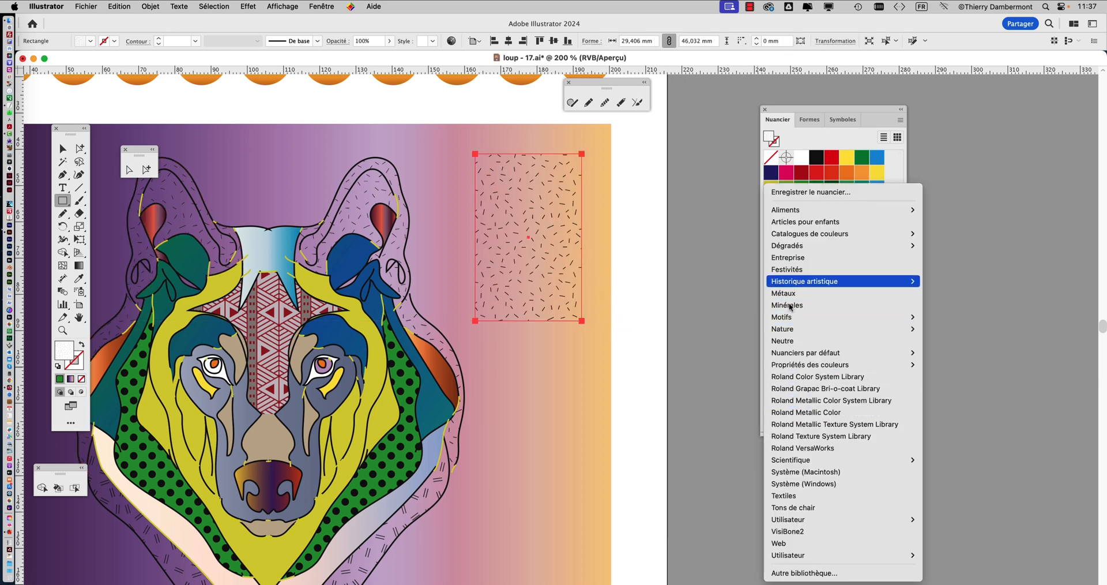
pyautogui.moveTo(807, 317)
pyautogui.moveTo(955, 320)
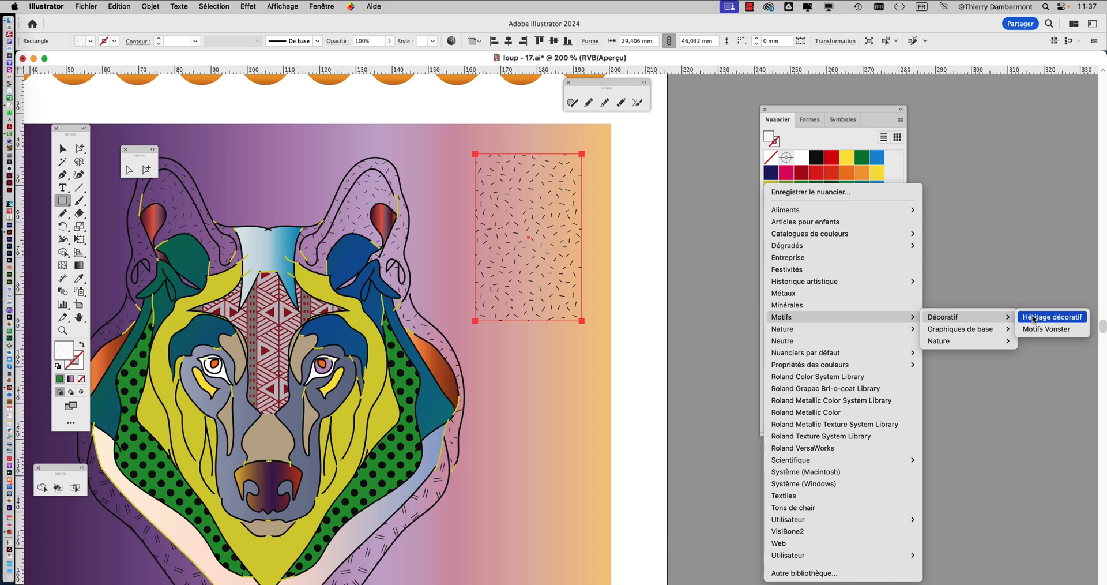
pyautogui.click(1032, 318)
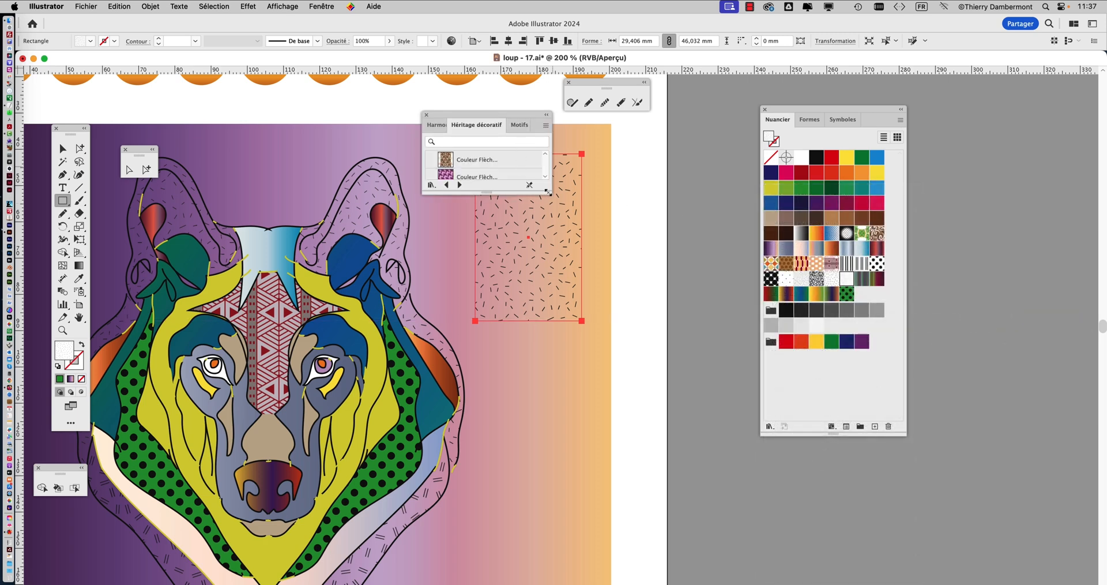
# Enlarge the Héritage décoratif library, show its patterns as large thumbnails, and place it beside the artwork
pyautogui.moveTo(549, 192); pyautogui.dragTo(575, 375)
pyautogui.click(571, 128)
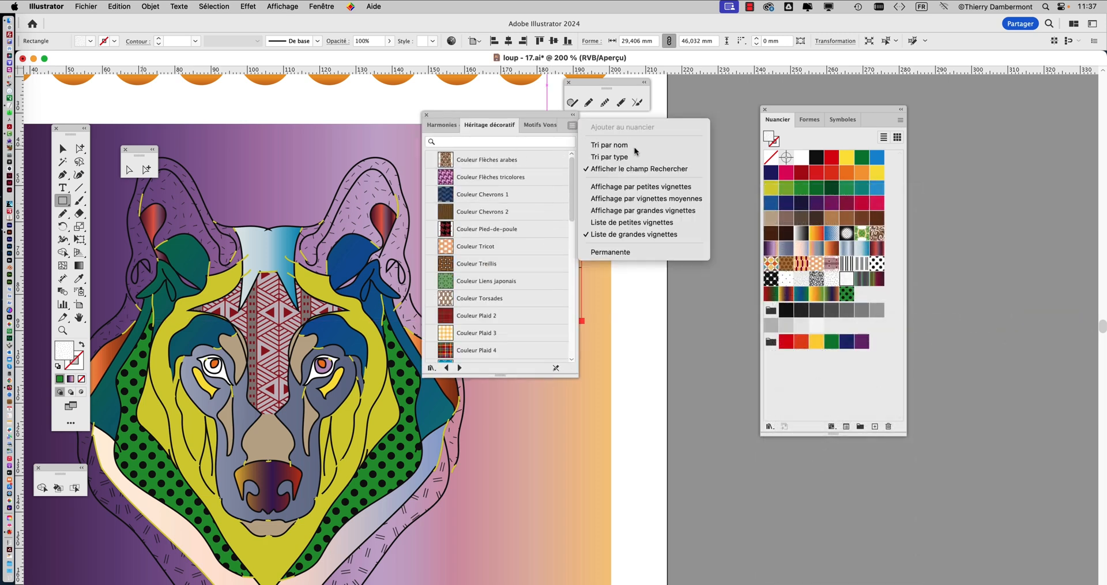
pyautogui.click(643, 210)
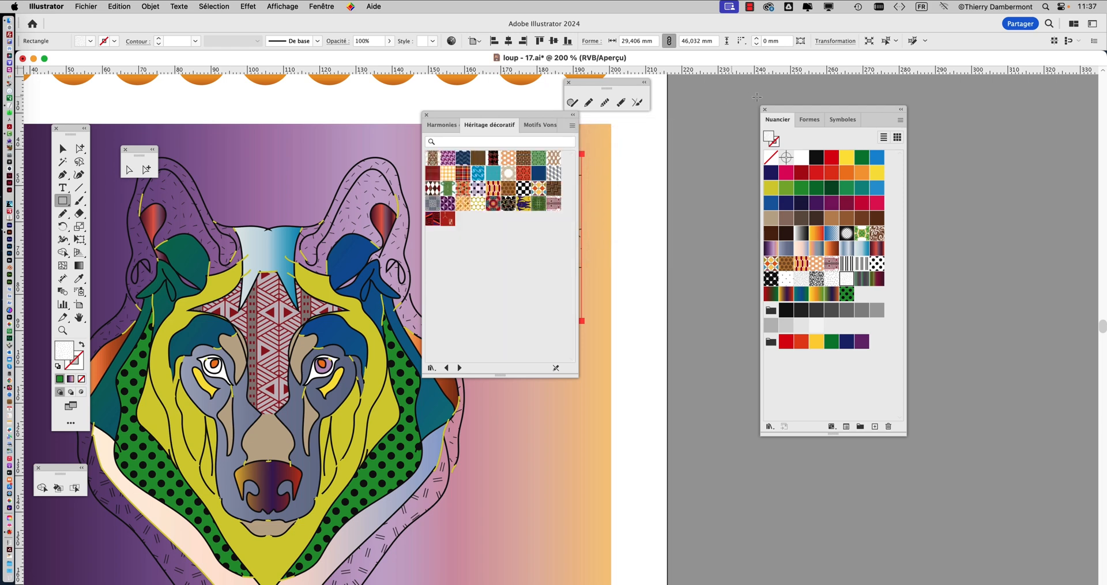
pyautogui.moveTo(774, 109); pyautogui.dragTo(914, 122)
pyautogui.moveTo(460, 115); pyautogui.dragTo(661, 143)
# Try Héritage décoratif patterns on the rectangle: green lines, brown diamonds, yellow stars, black checks, Couleur Vagues, purple octagons and beige canework
pyautogui.click(649, 218)
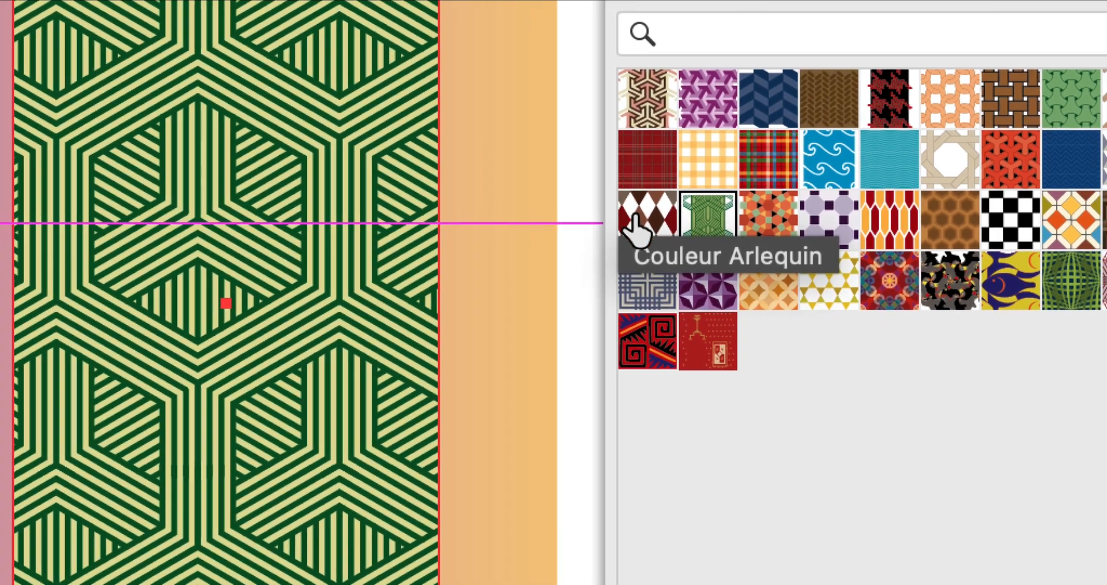
pyautogui.click(581, 231)
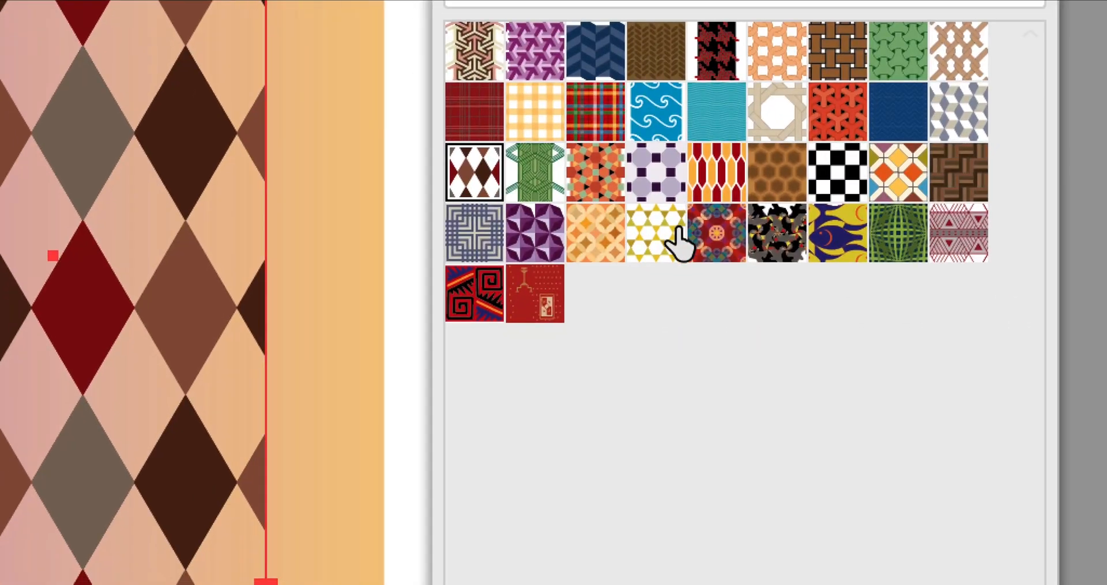
pyautogui.click(730, 222)
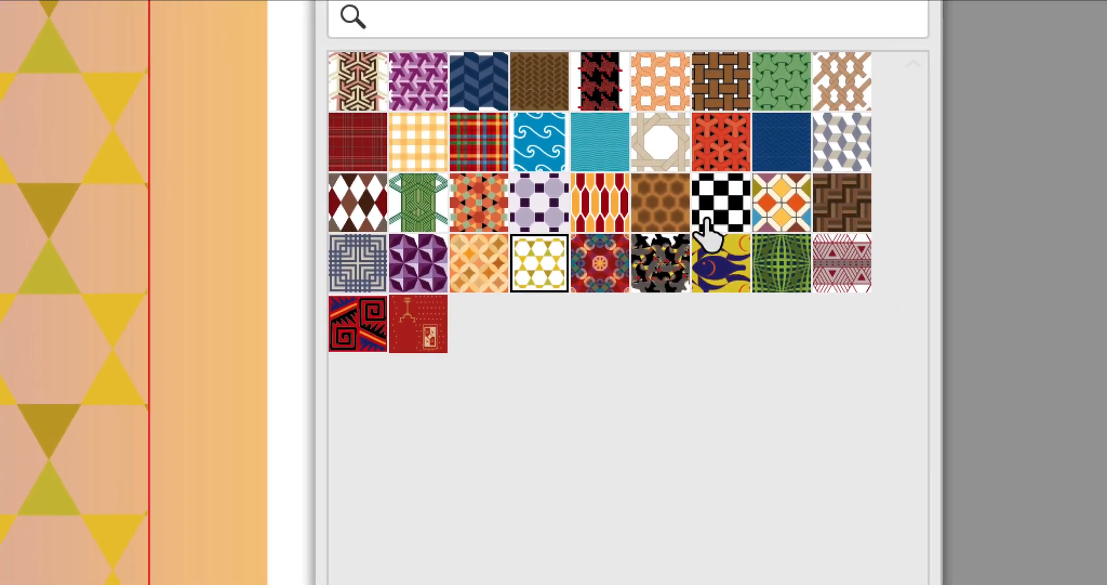
pyautogui.click(816, 188)
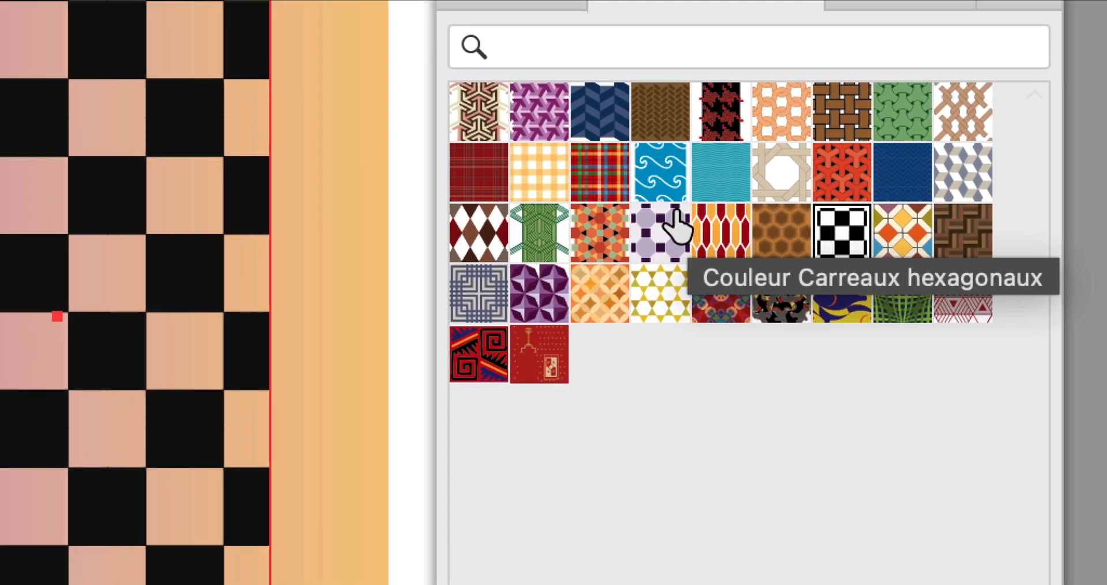
pyautogui.click(676, 147)
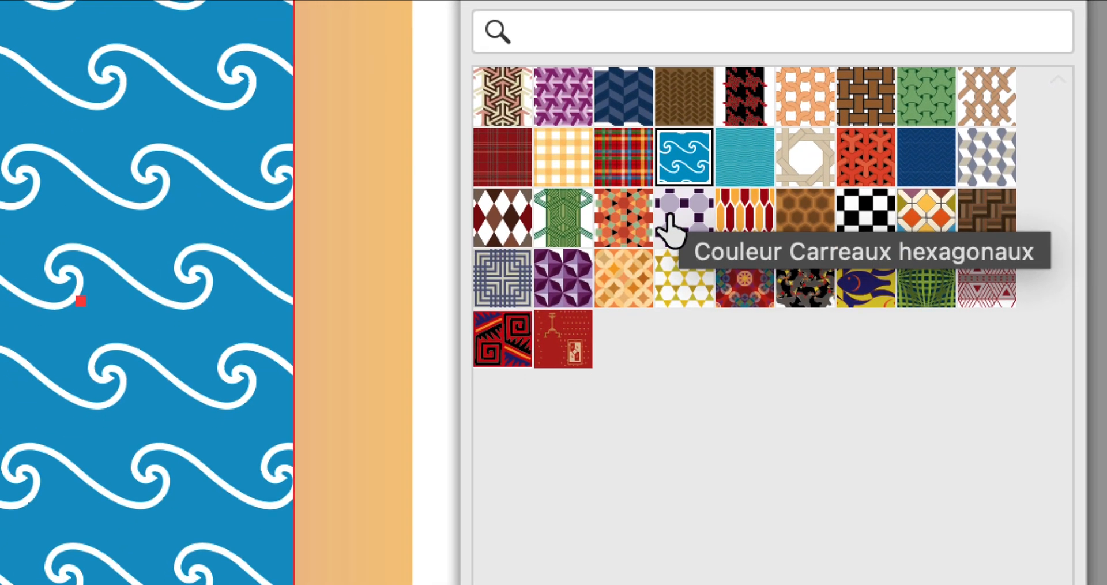
pyautogui.click(652, 247)
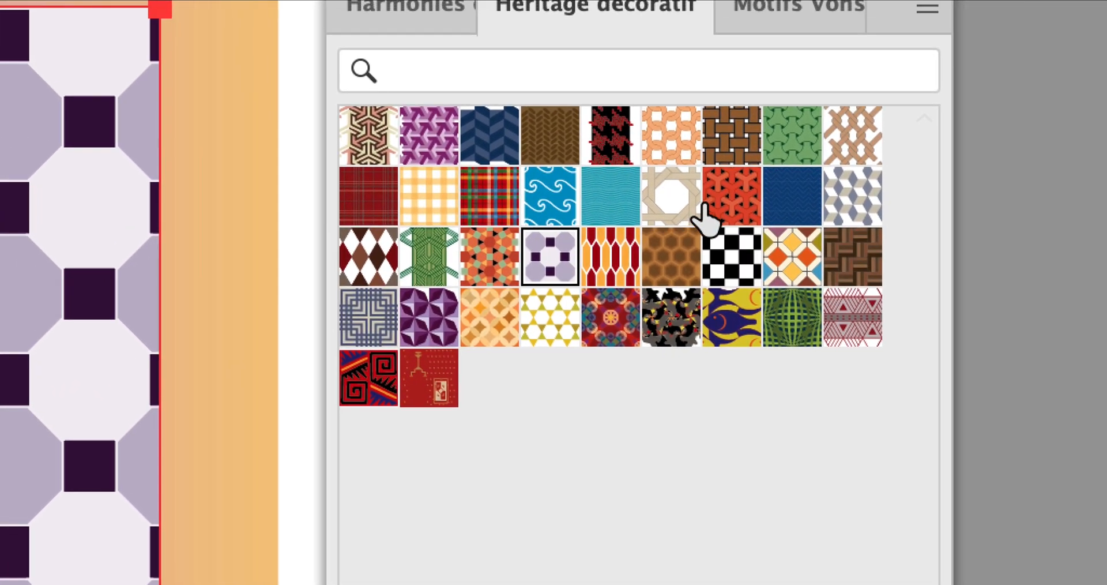
pyautogui.click(1070, 214)
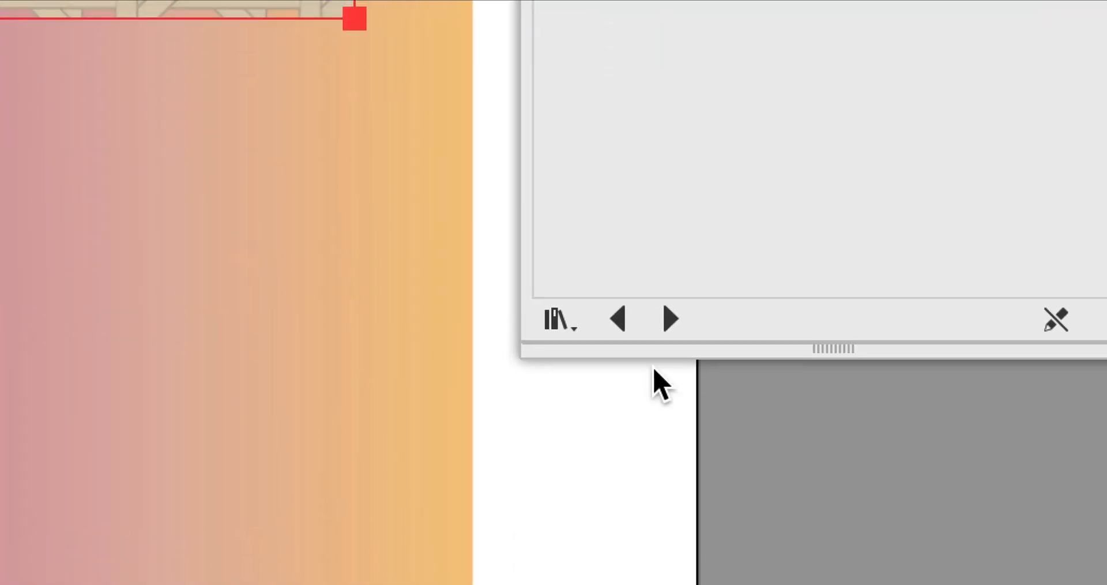
# Switch to the Motifs Vonster library and try its Swing, orange flower and red-and-black triangle patterns on the rectangle
pyautogui.click(672, 562)
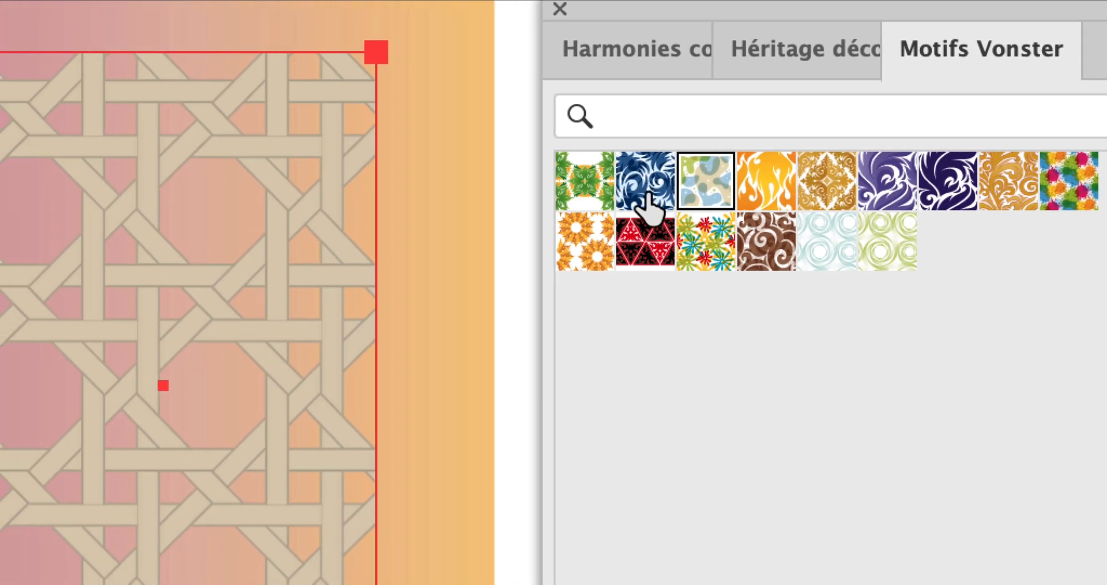
pyautogui.click(515, 29)
pyautogui.click(649, 205)
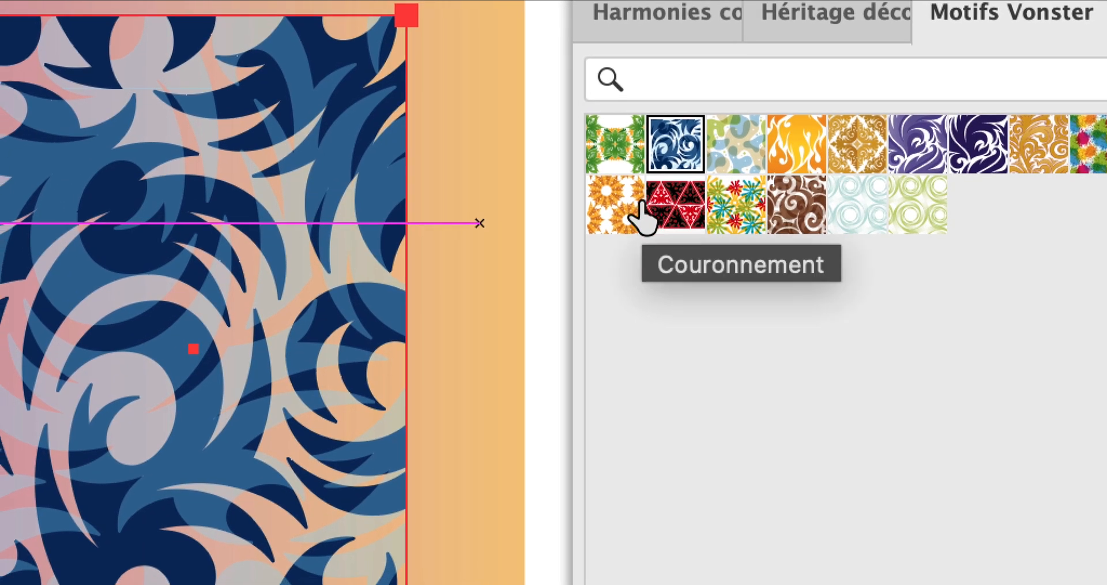
pyautogui.click(642, 217)
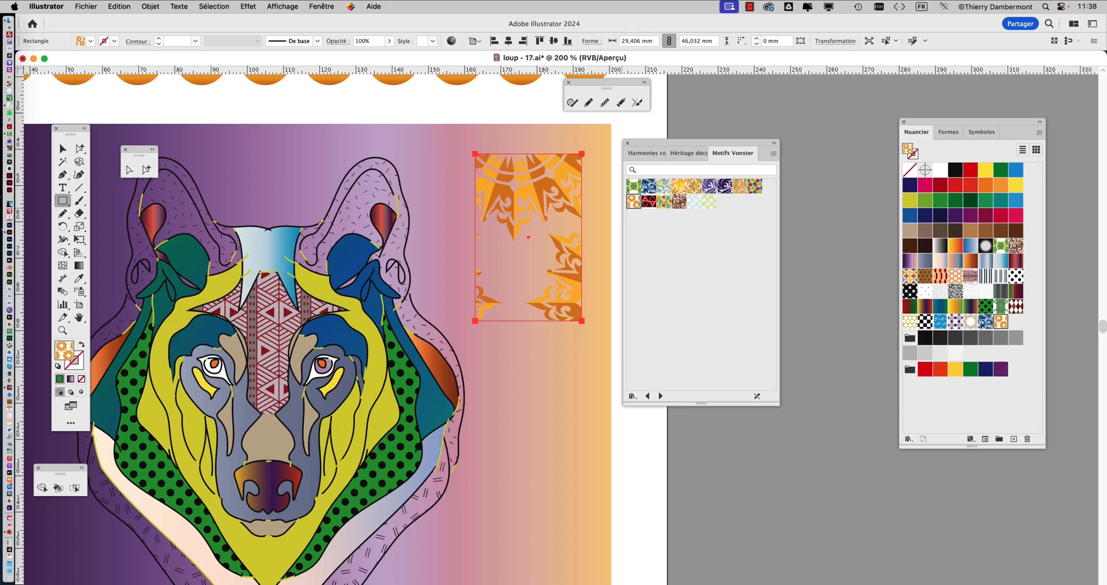
pyautogui.click(648, 202)
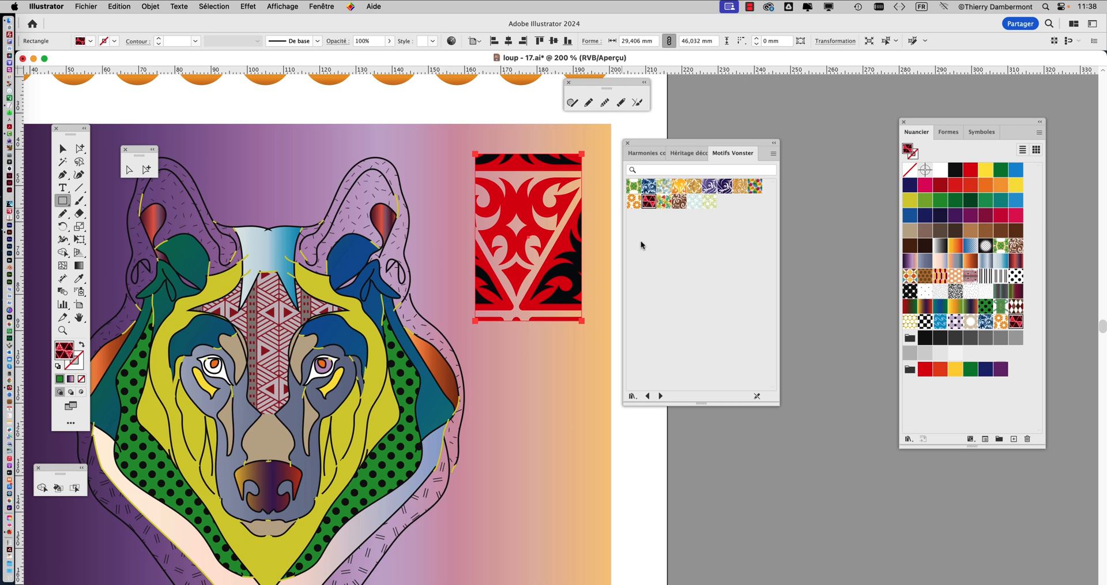
# Return to the Héritage décoratif library, try turquoise waves, octagons and diamonds, and fill the rectangle with Couleur Plaid 3
pyautogui.click(647, 397)
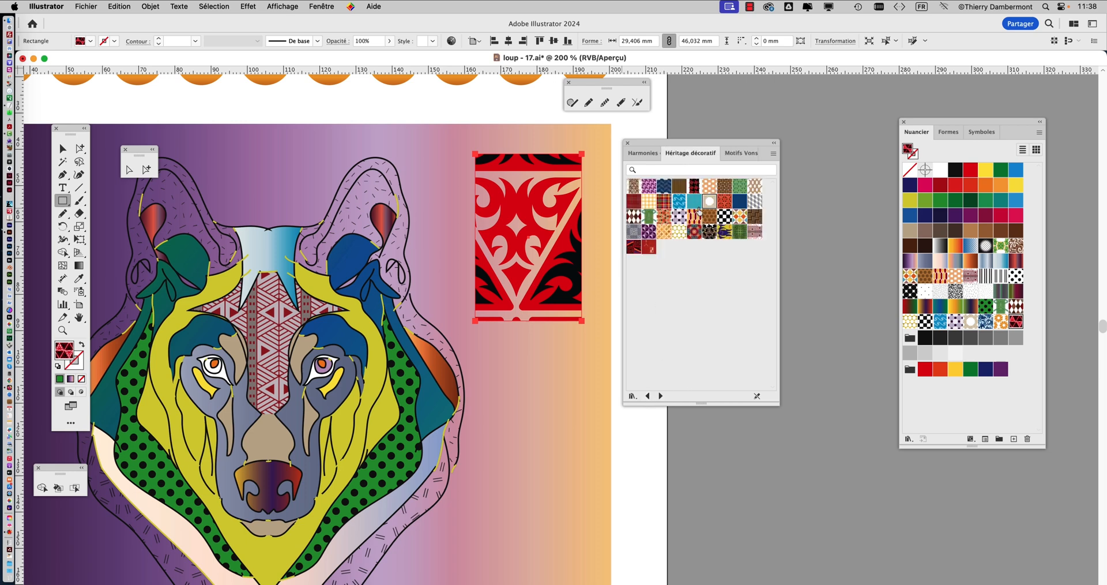
pyautogui.click(695, 201)
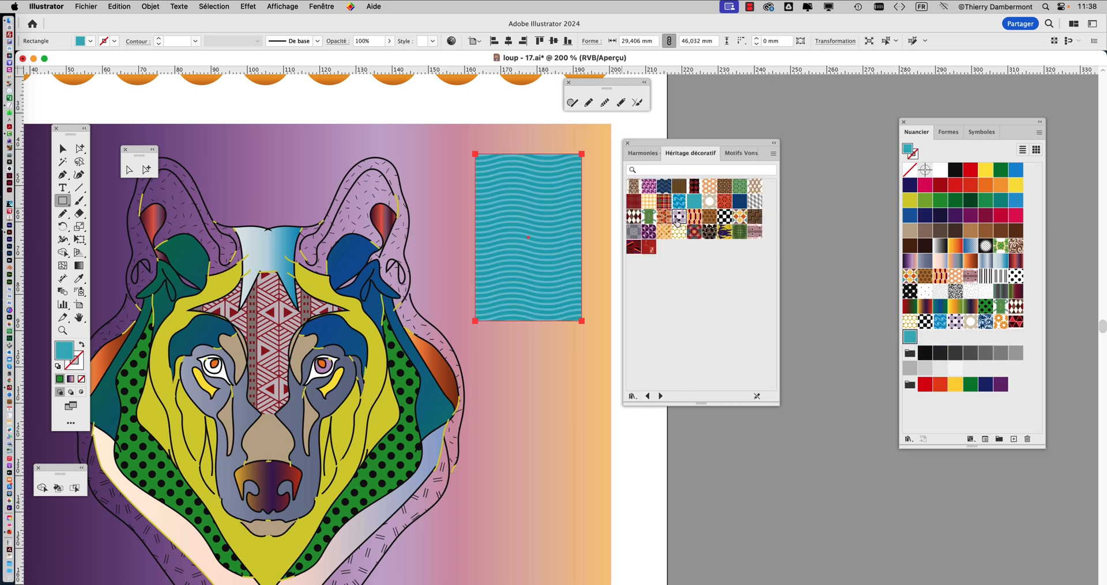
pyautogui.click(678, 218)
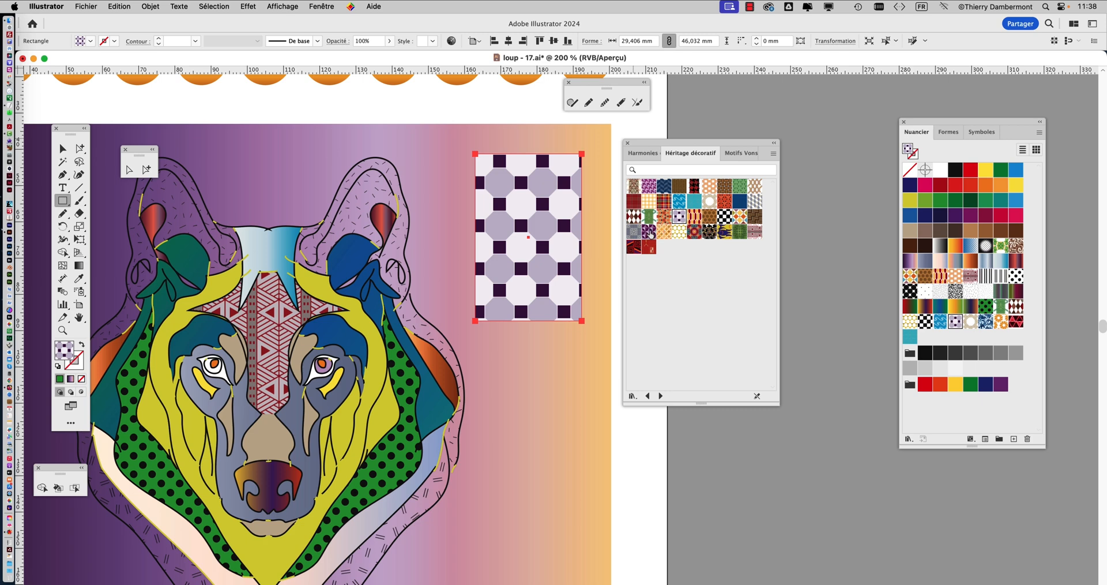
pyautogui.click(635, 217)
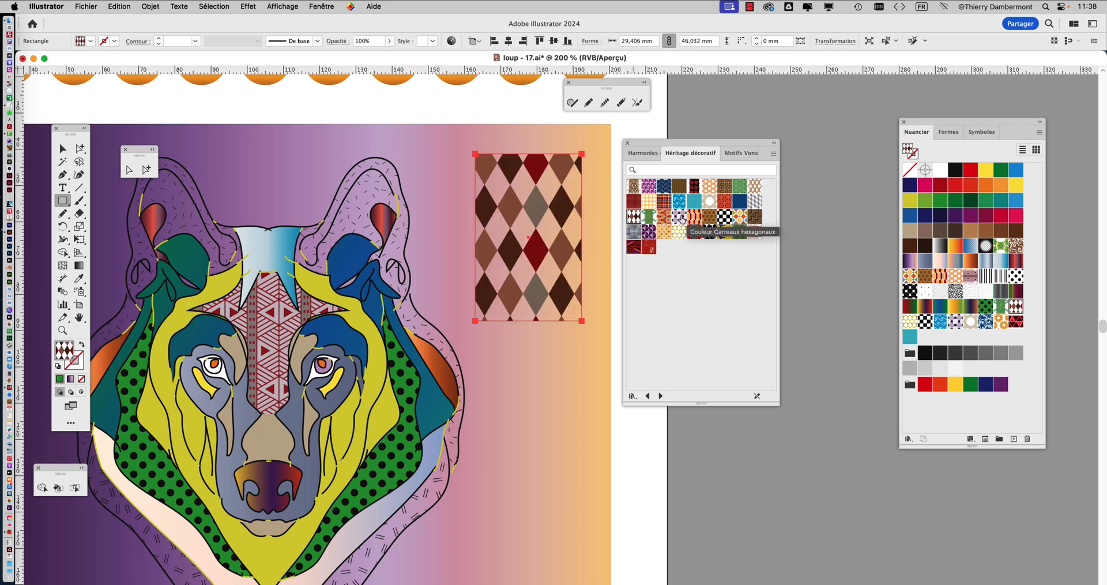
pyautogui.click(649, 202)
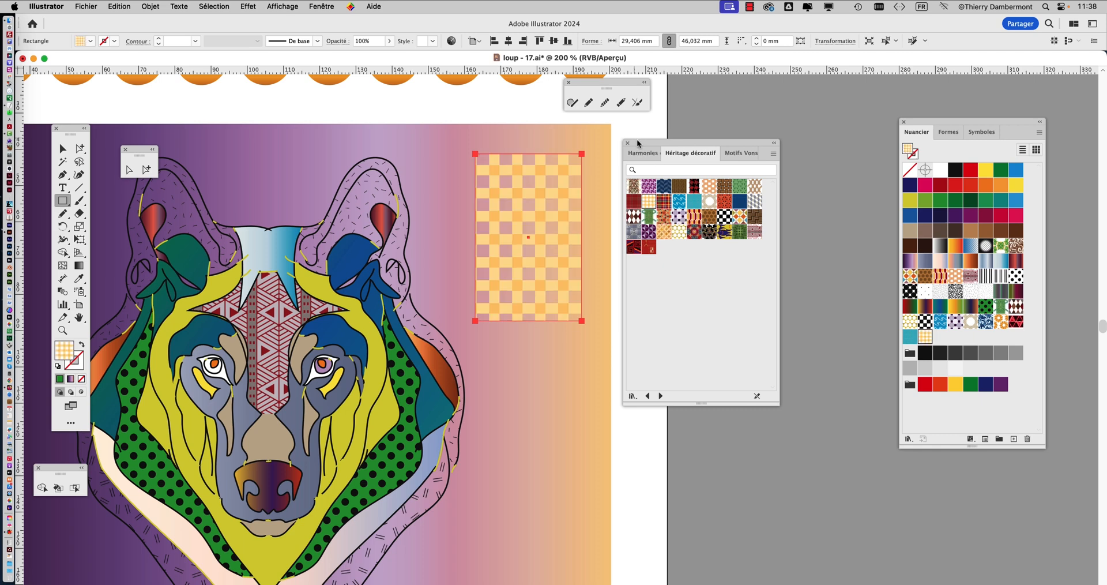
# Display the layers beside the pattern library and highlight the entry of the locked gradient background rectangle
pyautogui.moveTo(637, 143); pyautogui.dragTo(778, 155)
pyautogui.click(63, 149)
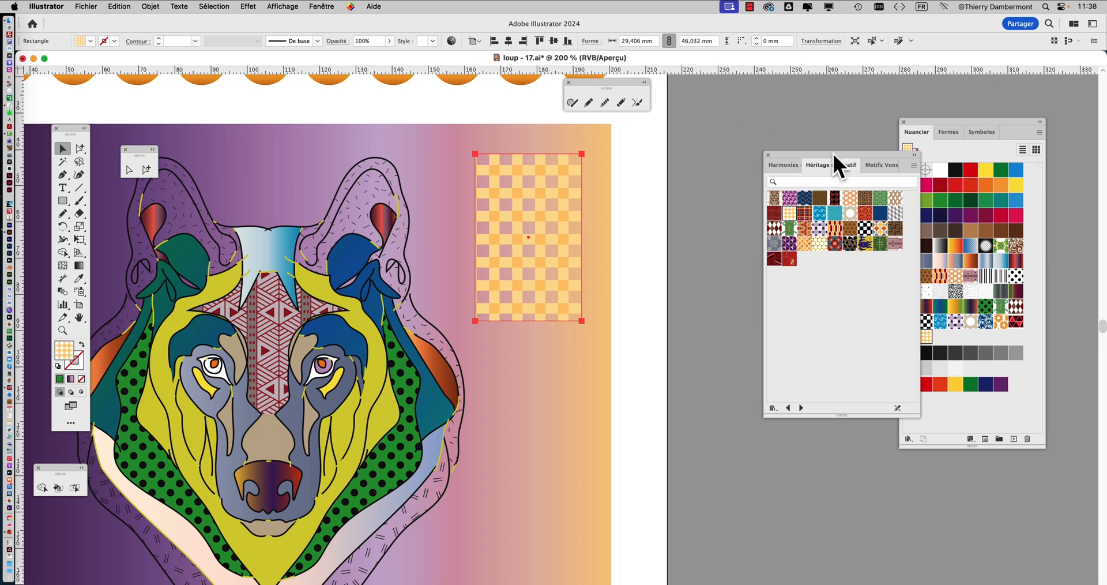
pyautogui.moveTo(832, 151); pyautogui.dragTo(715, 172)
pyautogui.moveTo(919, 121); pyautogui.dragTo(979, 148)
pyautogui.click(322, 7)
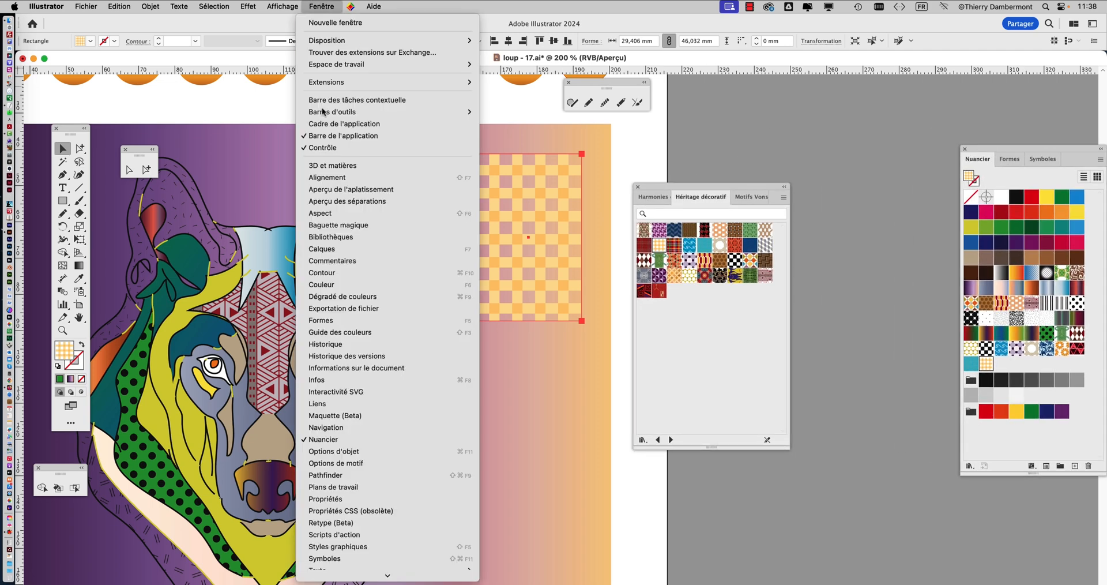
pyautogui.click(328, 249)
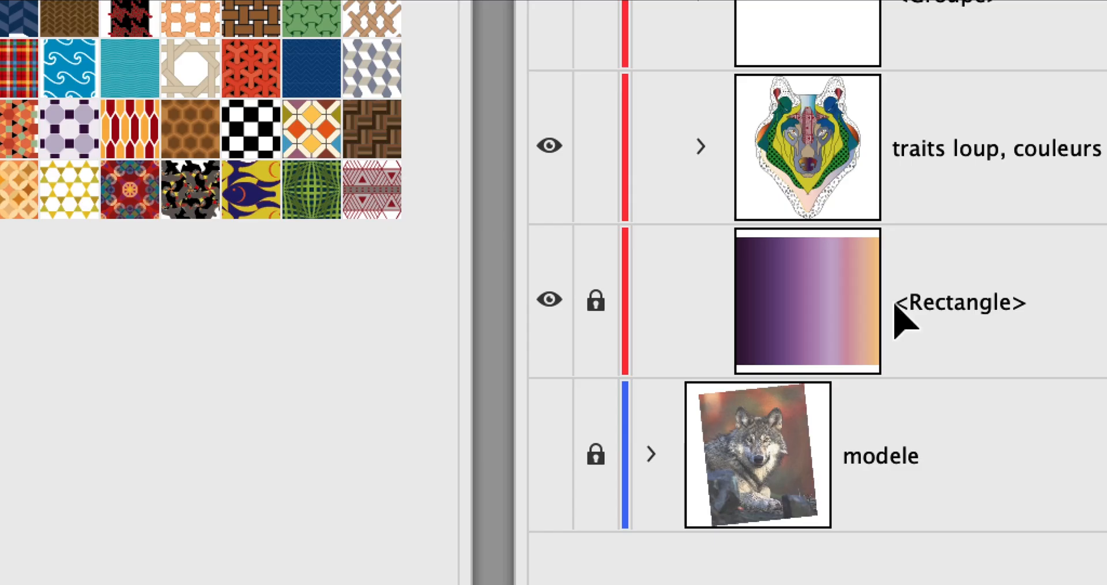
pyautogui.click(897, 320)
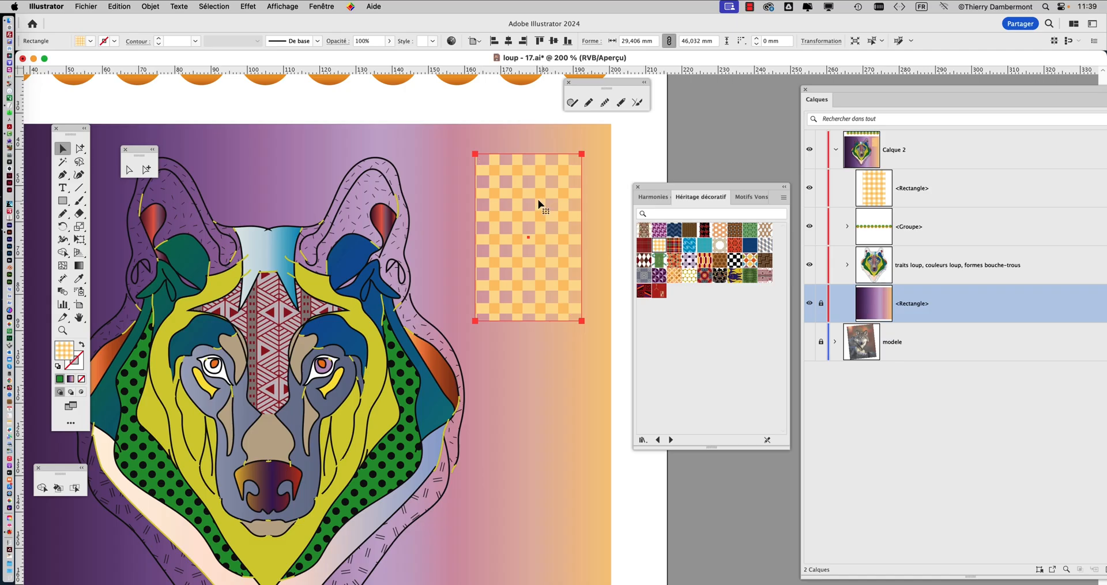
# Move the plaid rectangle around over the gradient background and beyond its edge, leaving it on the background beside the wolf's head
pyautogui.moveTo(538, 199); pyautogui.dragTo(587, 148)
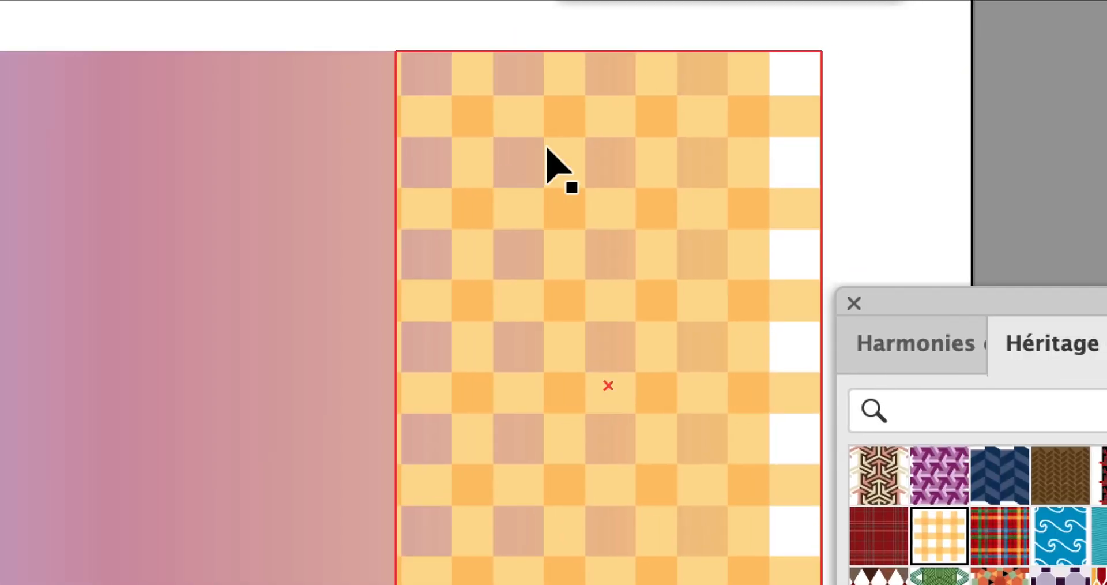
pyautogui.moveTo(773, 154); pyautogui.dragTo(607, 316)
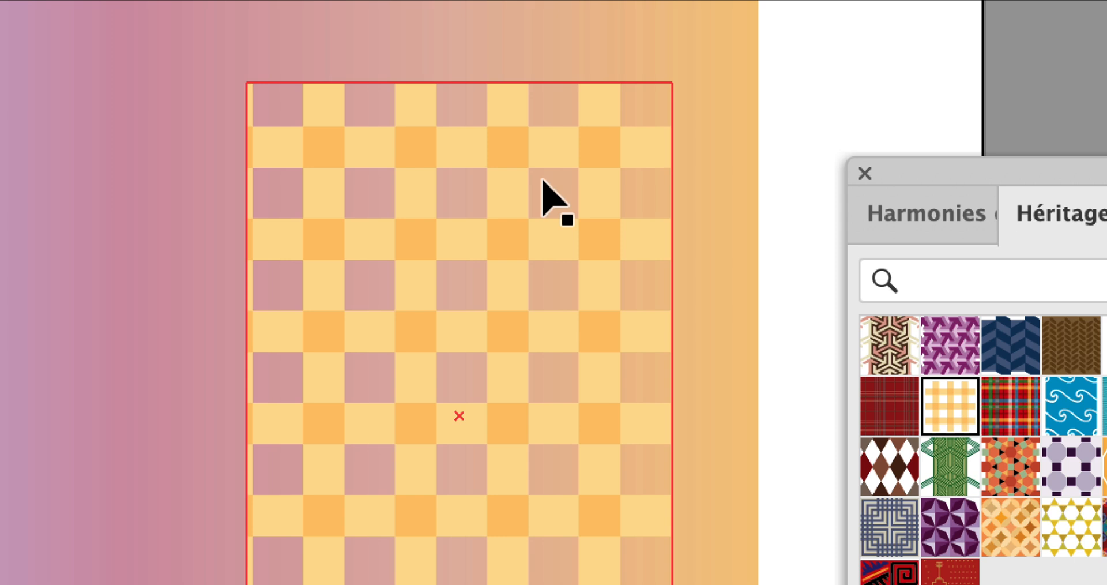
pyautogui.moveTo(546, 198); pyautogui.dragTo(551, 171)
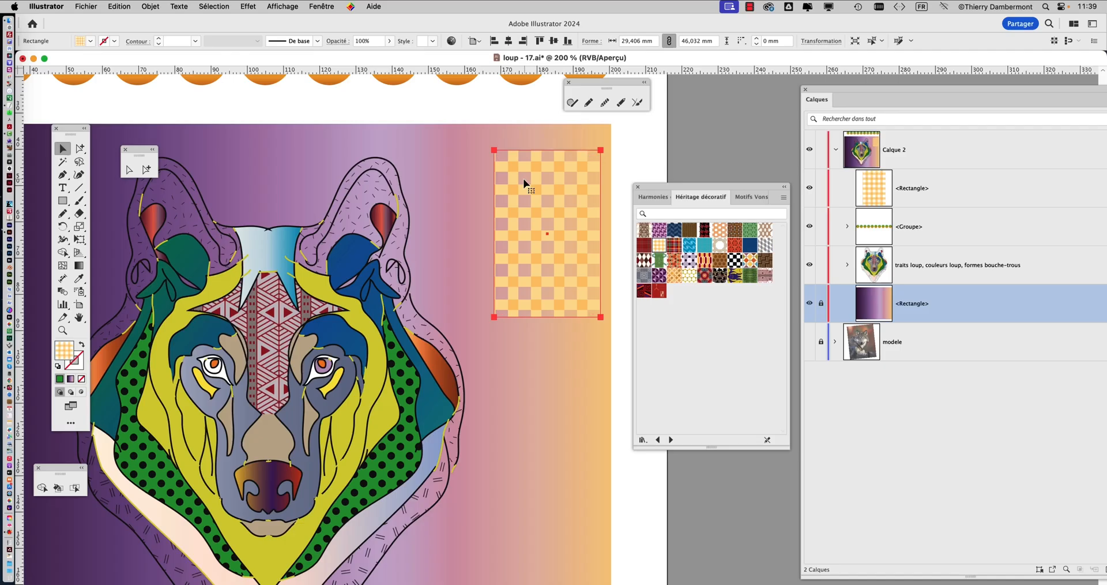
pyautogui.moveTo(517, 173); pyautogui.dragTo(493, 233)
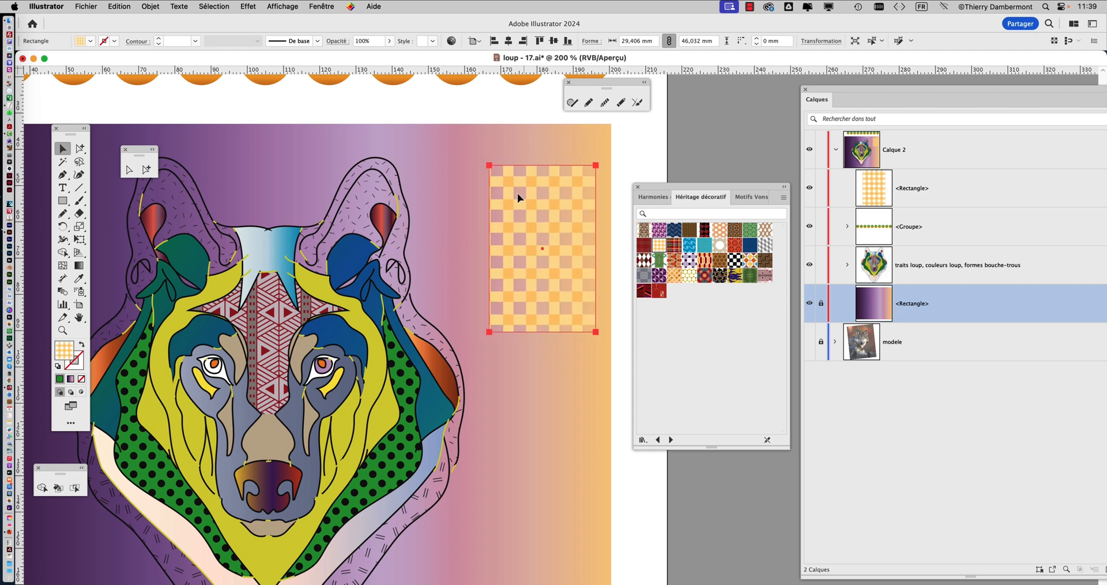
pyautogui.scroll(-1, 397, 264)
pyautogui.moveTo(401, 272); pyautogui.dragTo(451, 249)
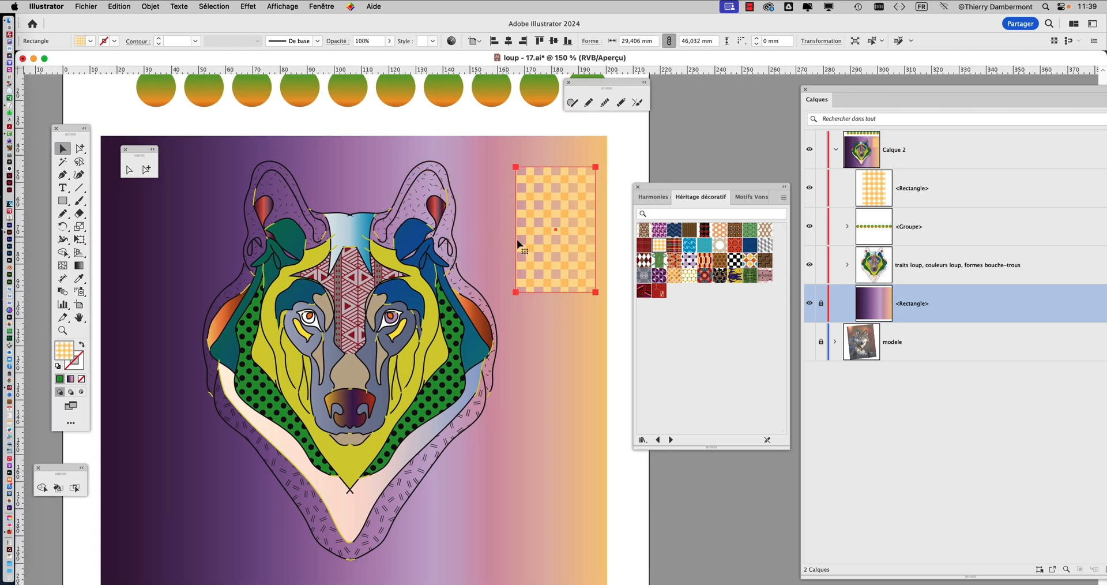
pyautogui.moveTo(542, 228); pyautogui.dragTo(523, 226)
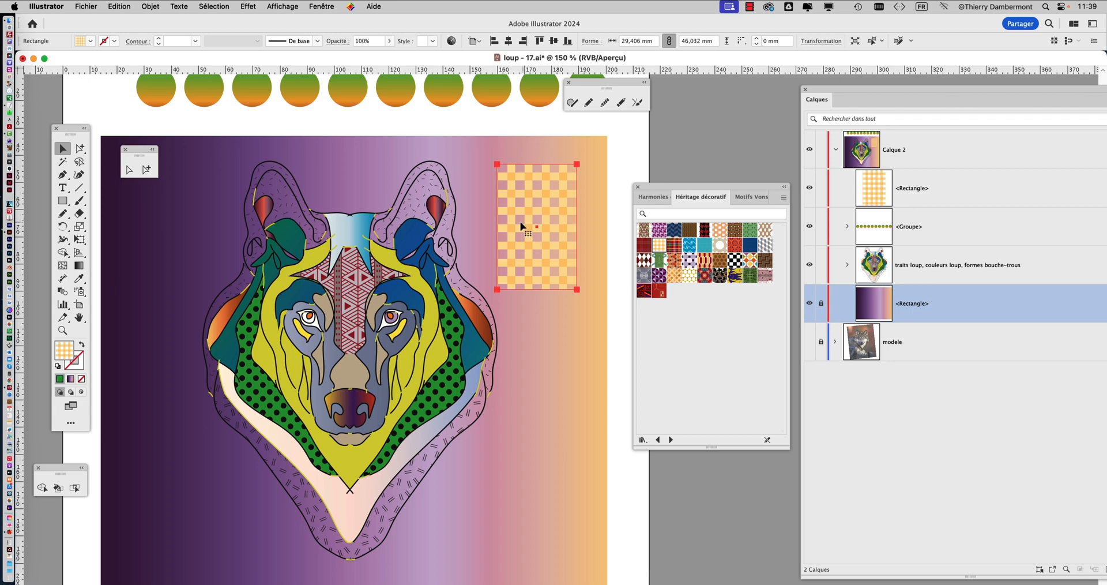
# Select only the dash-patterned shape around the wolf's ear on the dark purple side, using the Group Selection tool
pyautogui.click(82, 149)
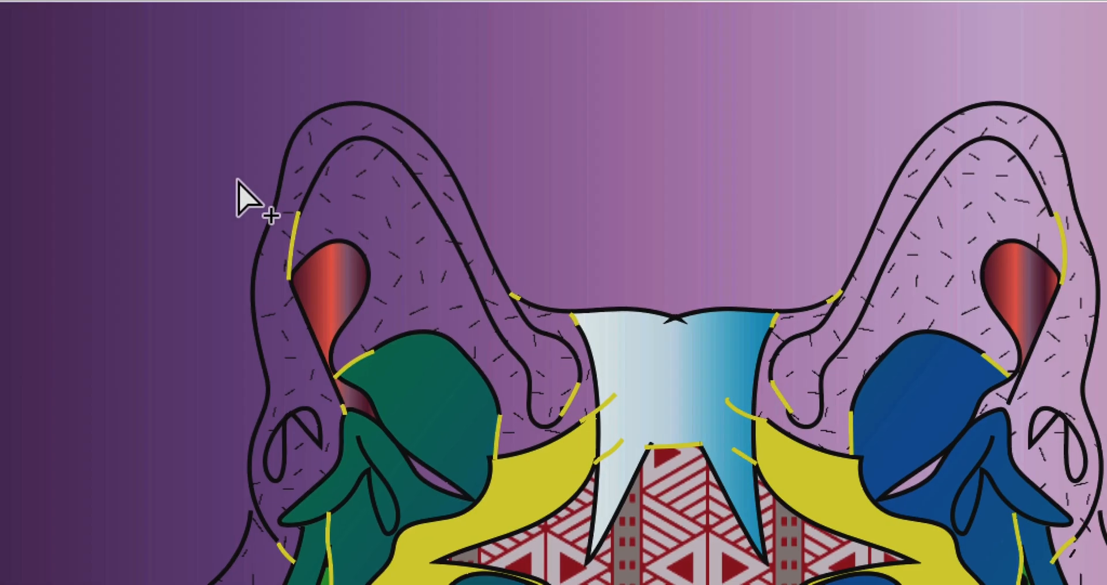
pyautogui.click(260, 172)
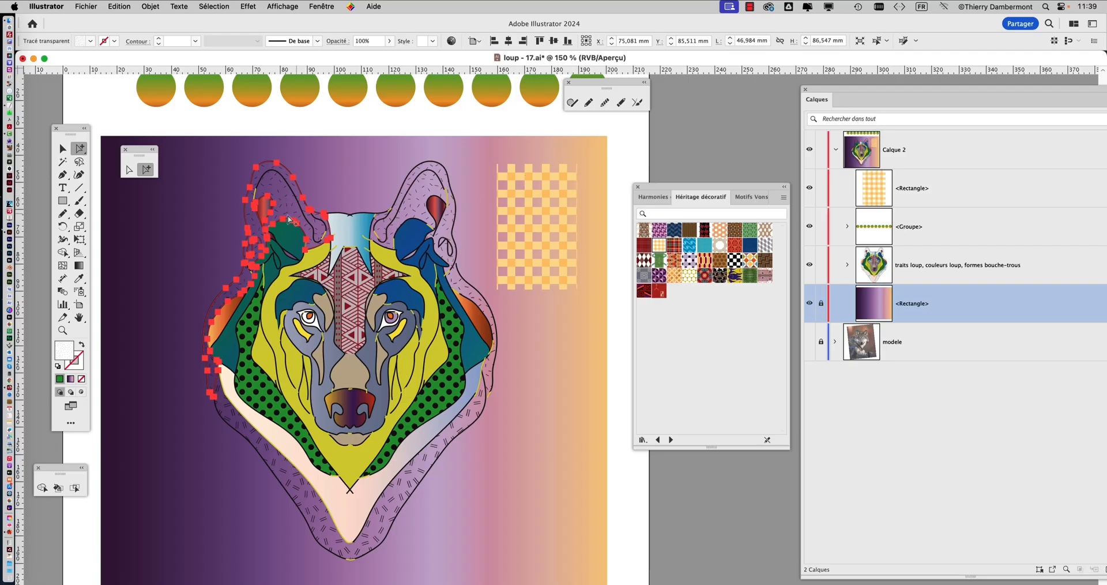
pyautogui.scroll(2, 244, 219)
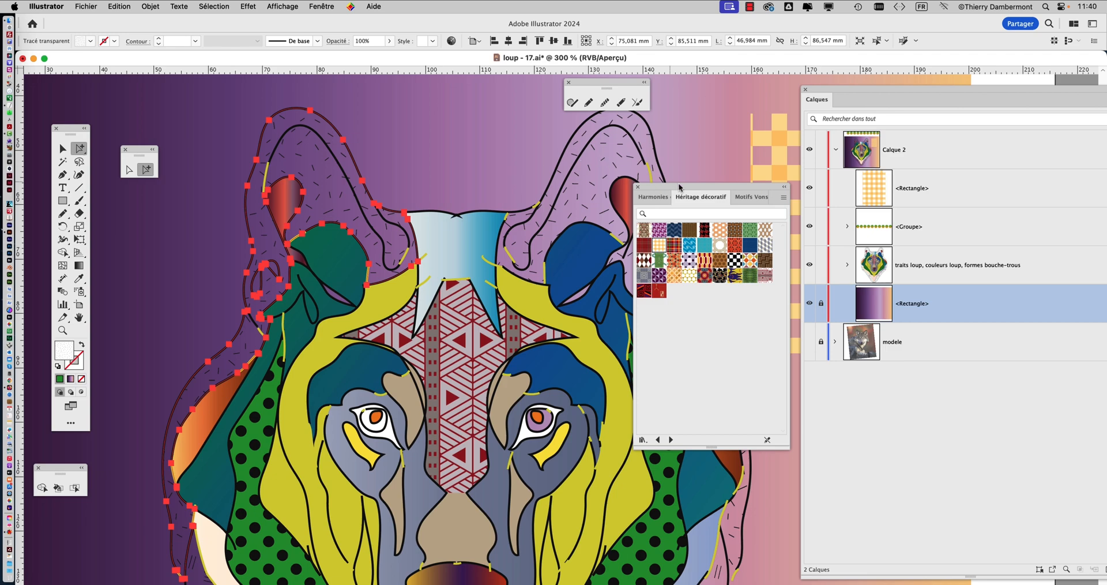
pyautogui.moveTo(668, 188); pyautogui.dragTo(737, 200)
pyautogui.moveTo(274, 303)
pyautogui.mouseDown()
pyautogui.moveTo(331, 287)
pyautogui.moveTo(389, 221)
pyautogui.moveTo(361, 293)
pyautogui.moveTo(261, 293)
pyautogui.mouseUp()
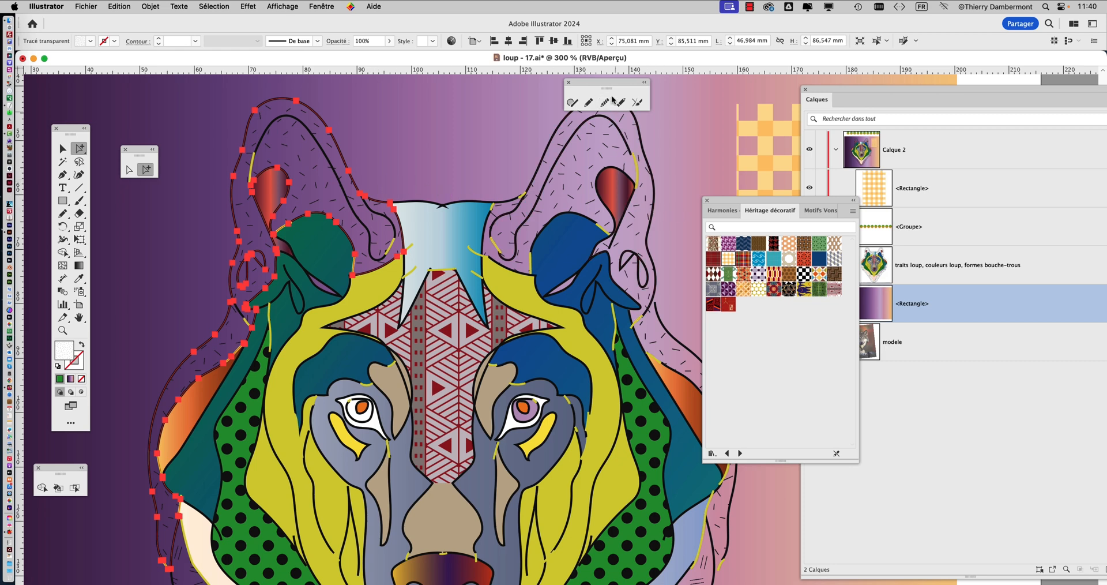
# Display the Appearance attributes of the selected ear shape and place them over the artwork, away from the pattern library
pyautogui.moveTo(584, 81); pyautogui.dragTo(692, 99)
pyautogui.click(318, 7)
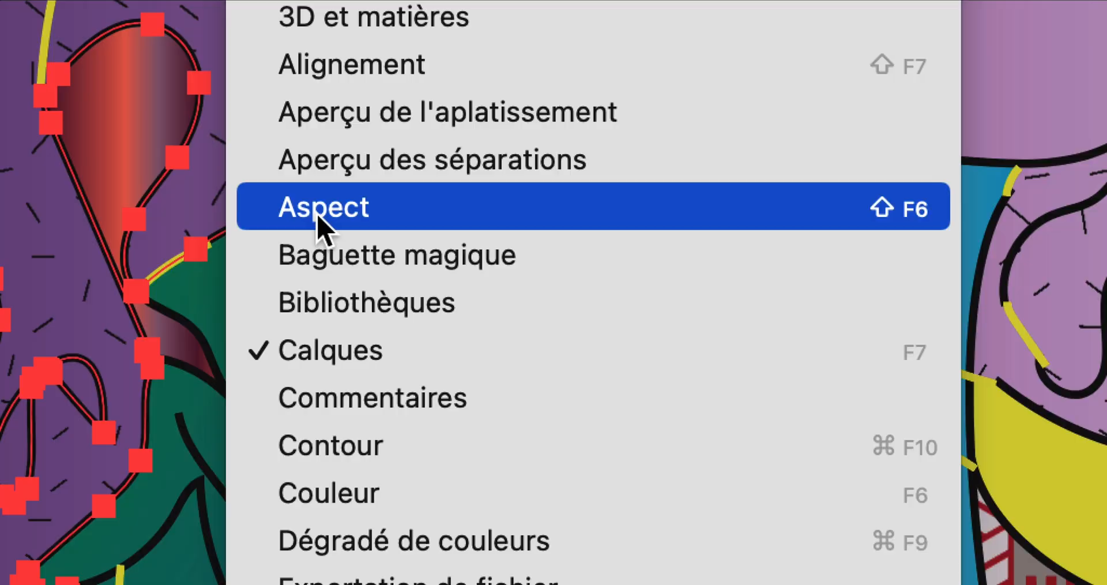
pyautogui.click(321, 218)
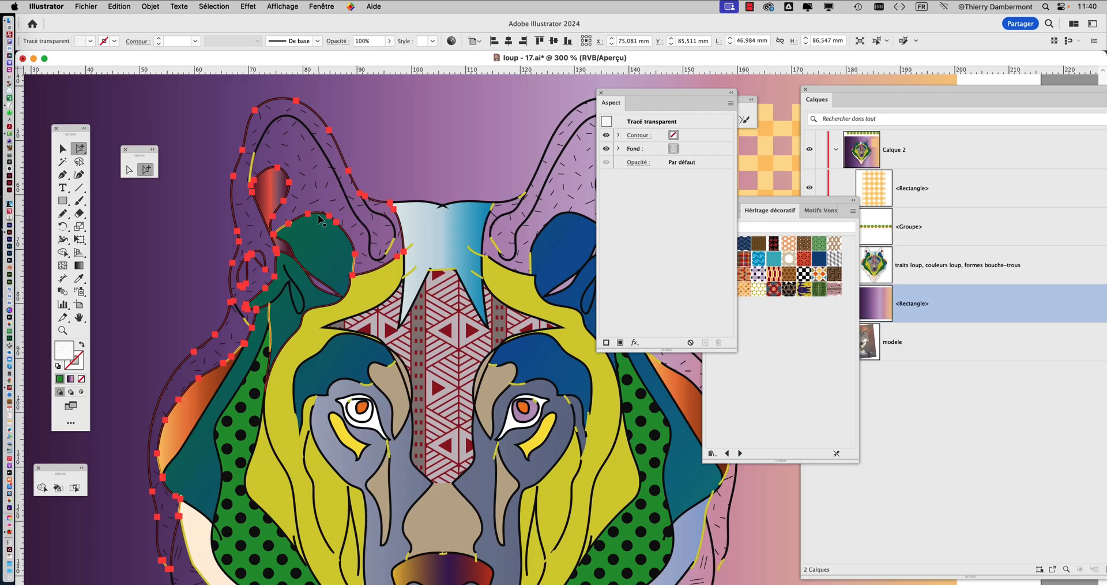
pyautogui.moveTo(638, 94); pyautogui.dragTo(489, 113)
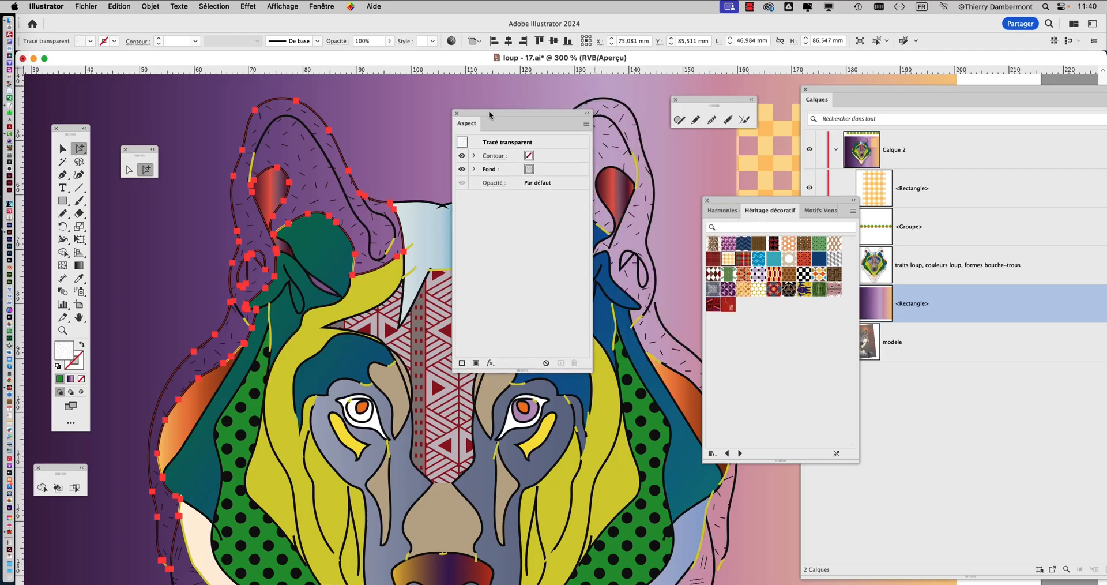
# Shrink the floating Appearance attributes, move them slightly over the artwork and add a new fill to the selected ear shape
pyautogui.moveTo(590, 371); pyautogui.dragTo(620, 234)
pyautogui.moveTo(500, 115); pyautogui.dragTo(460, 128)
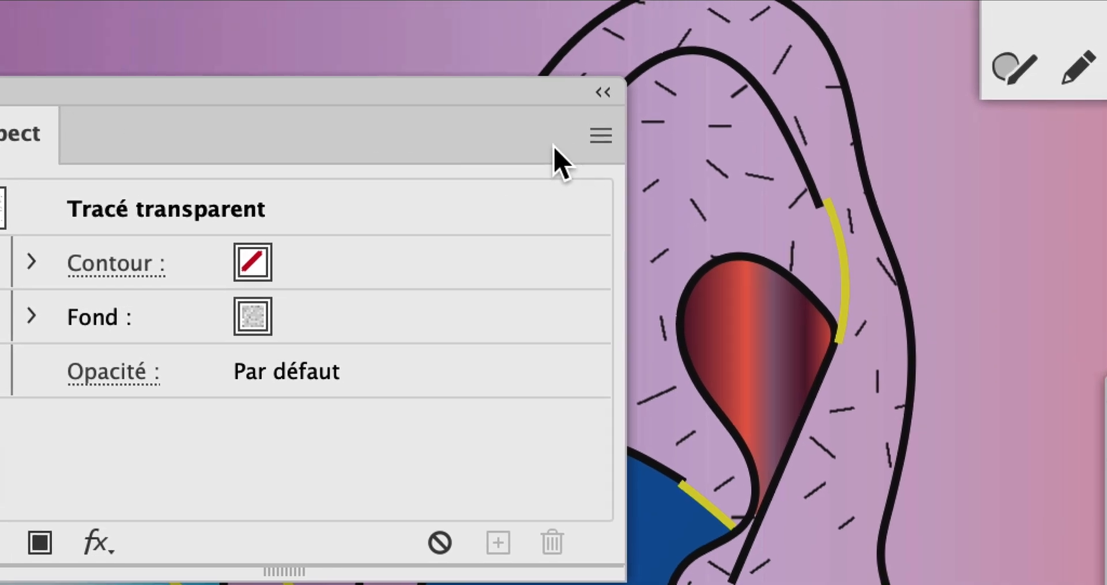
pyautogui.click(566, 143)
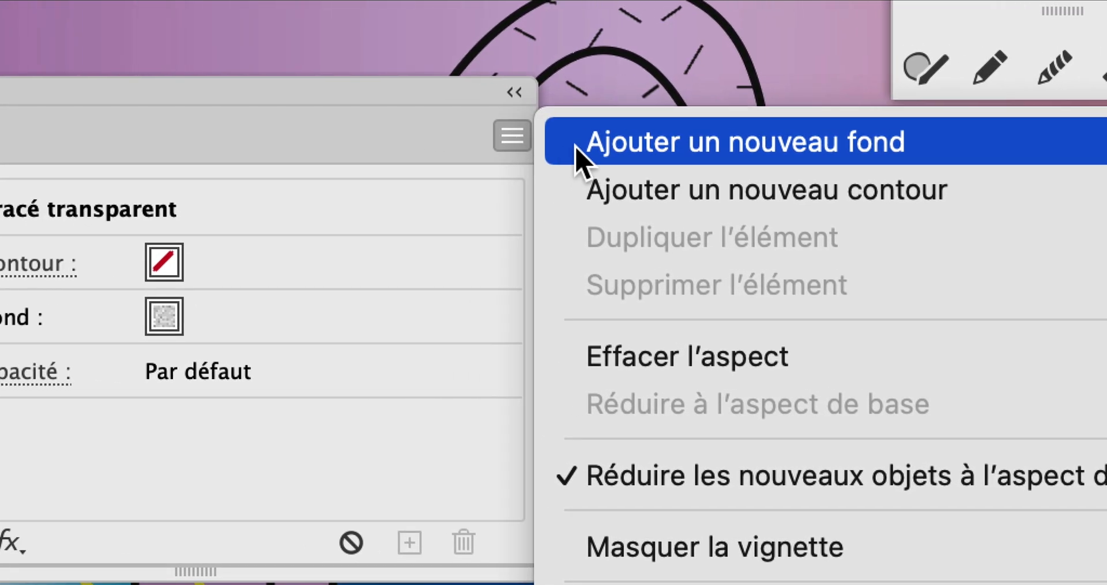
pyautogui.click(596, 149)
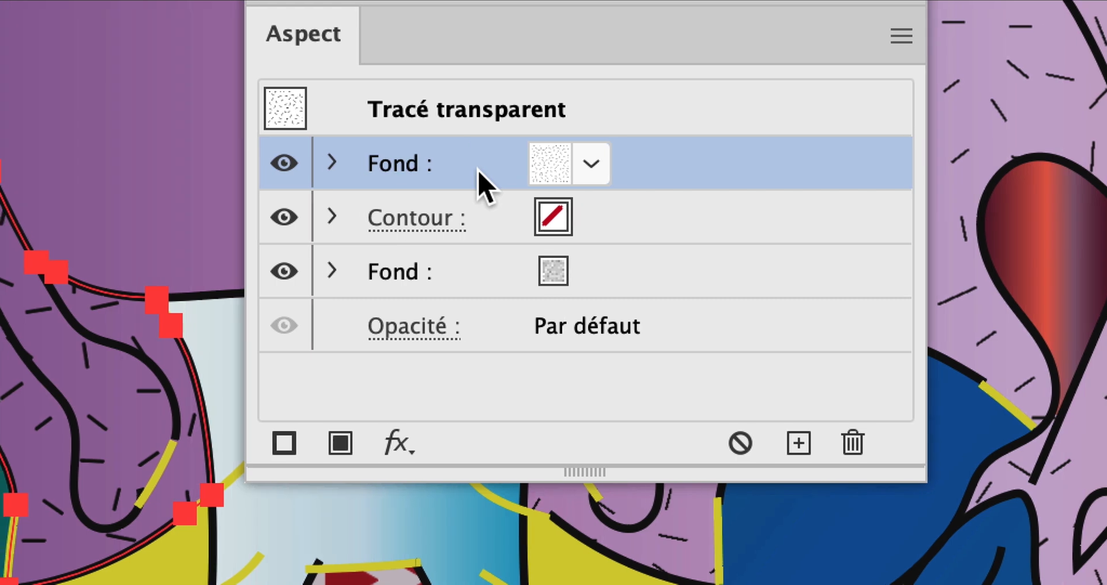
# Reorder the ear shape's two fills a few times, leaving the new fill selected beneath the existing pattern fill
pyautogui.moveTo(484, 181); pyautogui.dragTo(506, 283)
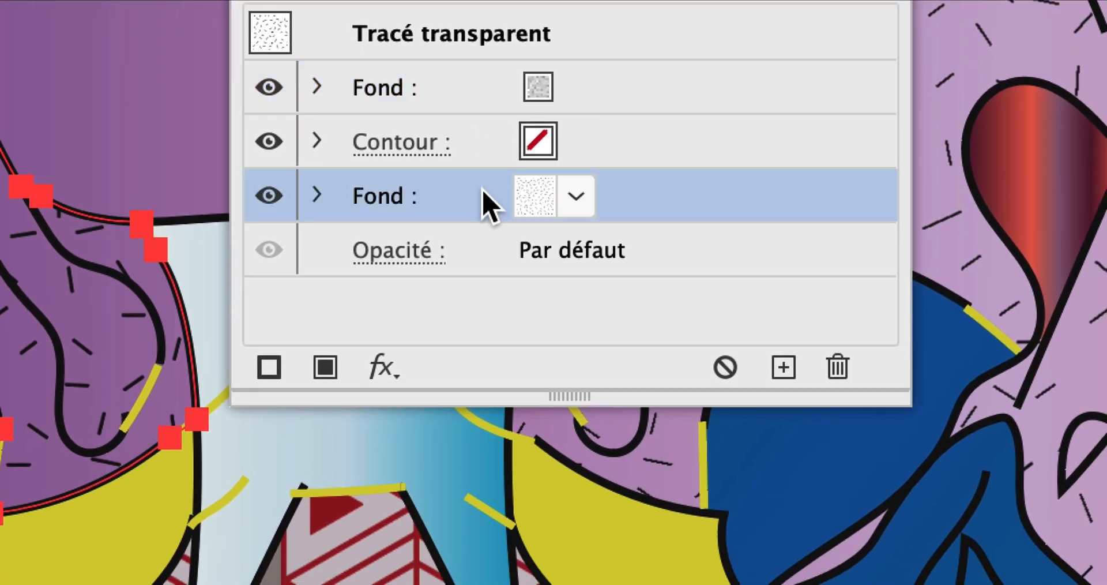
pyautogui.moveTo(490, 208); pyautogui.dragTo(487, 93)
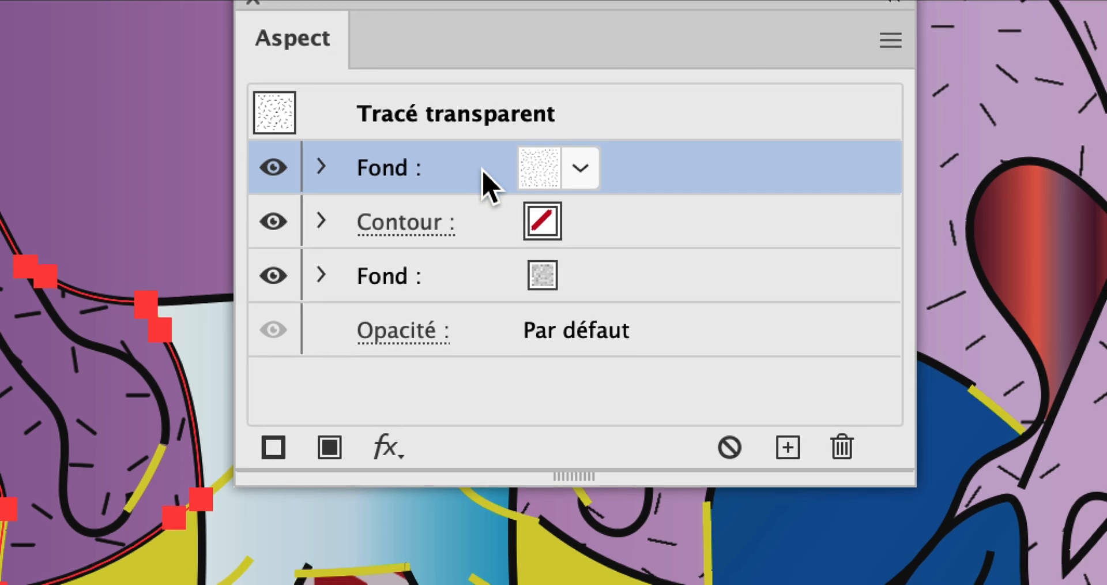
pyautogui.moveTo(483, 171); pyautogui.dragTo(480, 287)
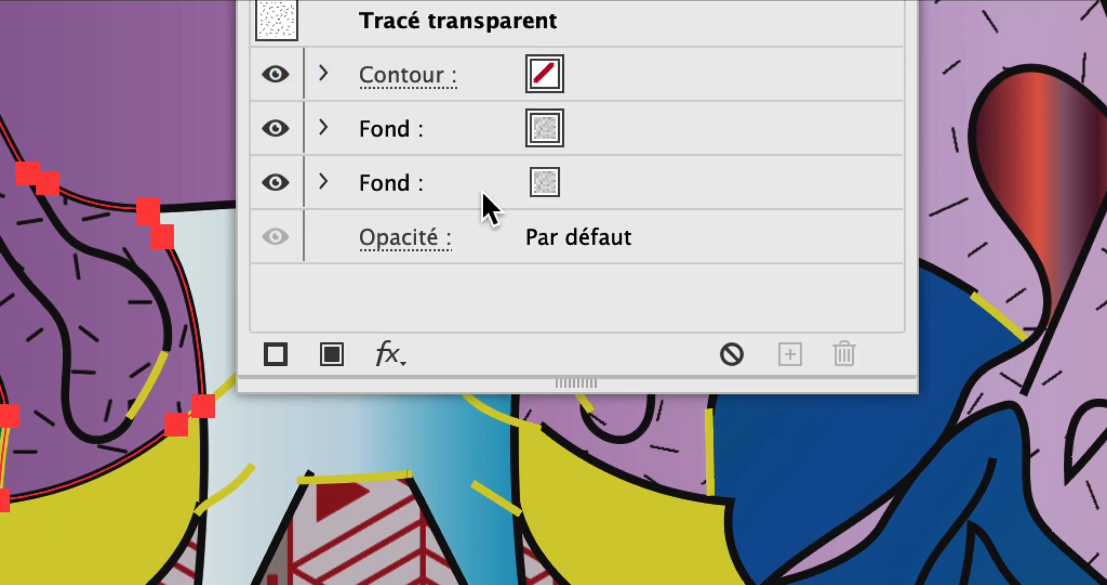
pyautogui.click(484, 199)
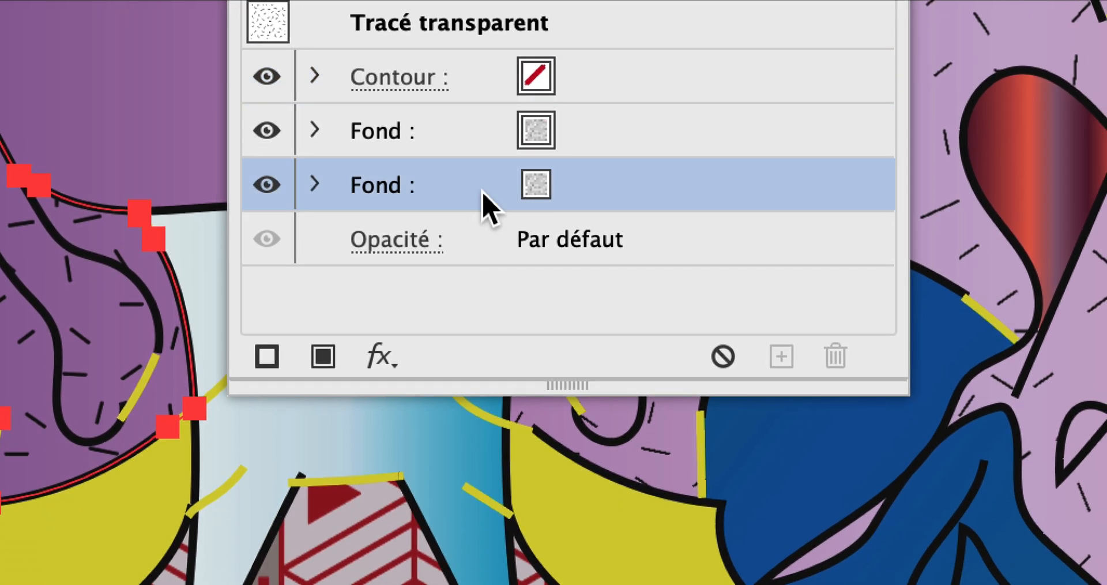
# Try solid blue, olive yellow and orange as the colour of the ear shape's lower fill
pyautogui.click(584, 190)
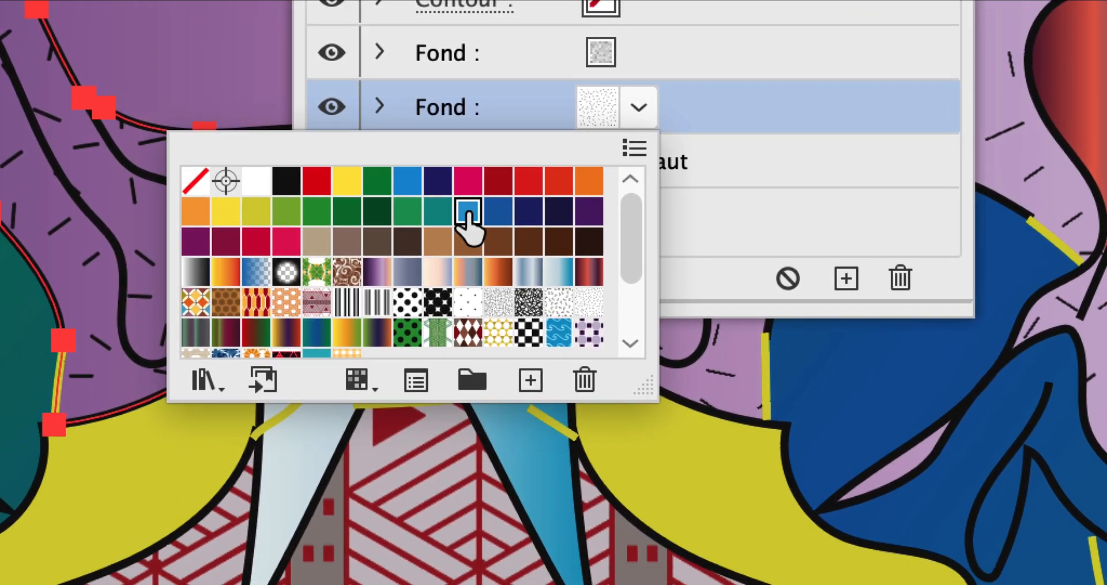
pyautogui.click(326, 291)
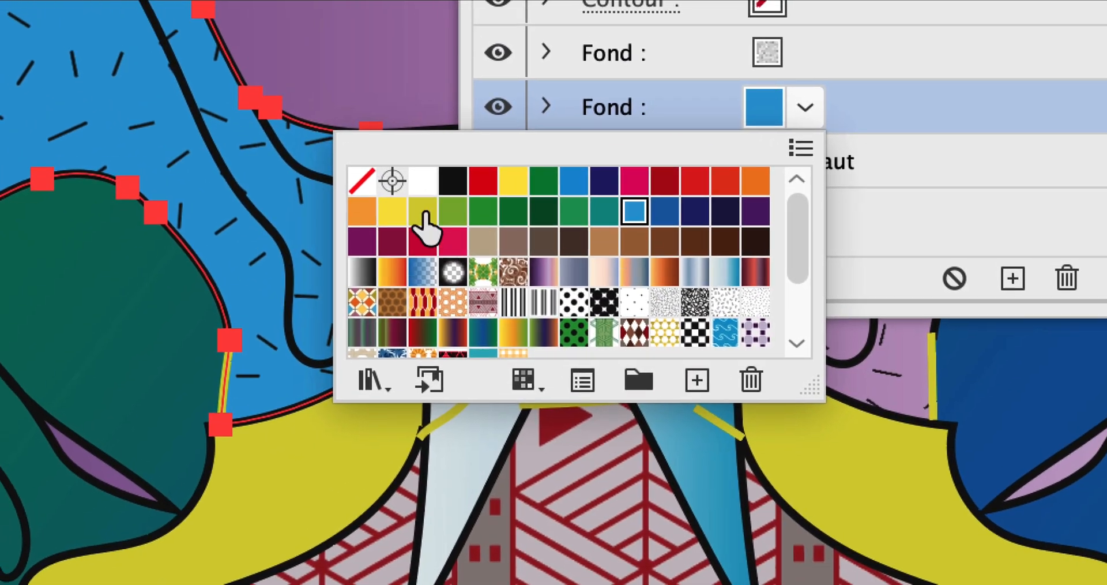
pyautogui.click(674, 344)
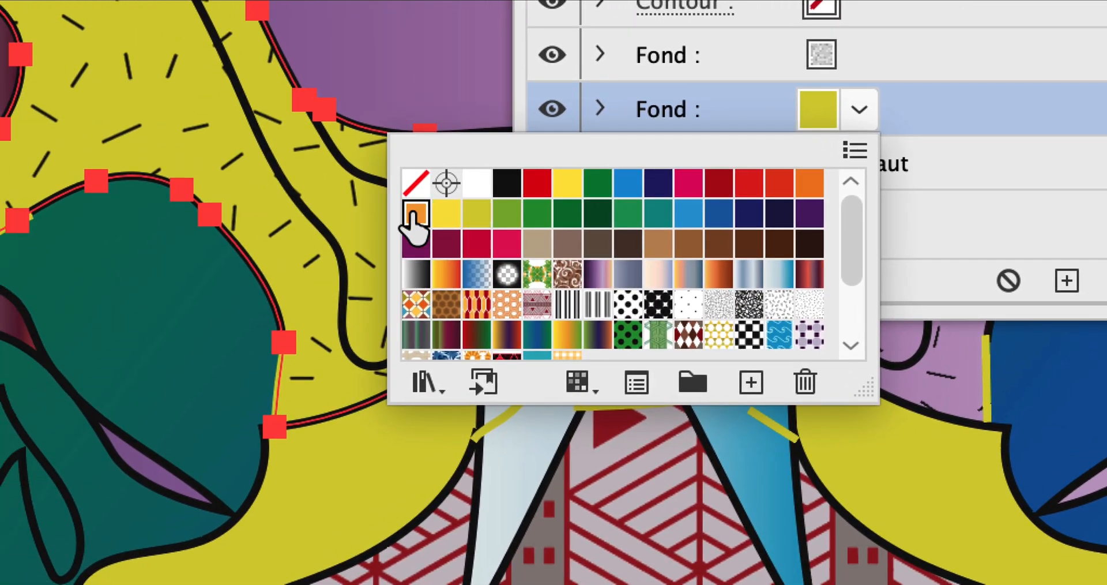
pyautogui.click(410, 214)
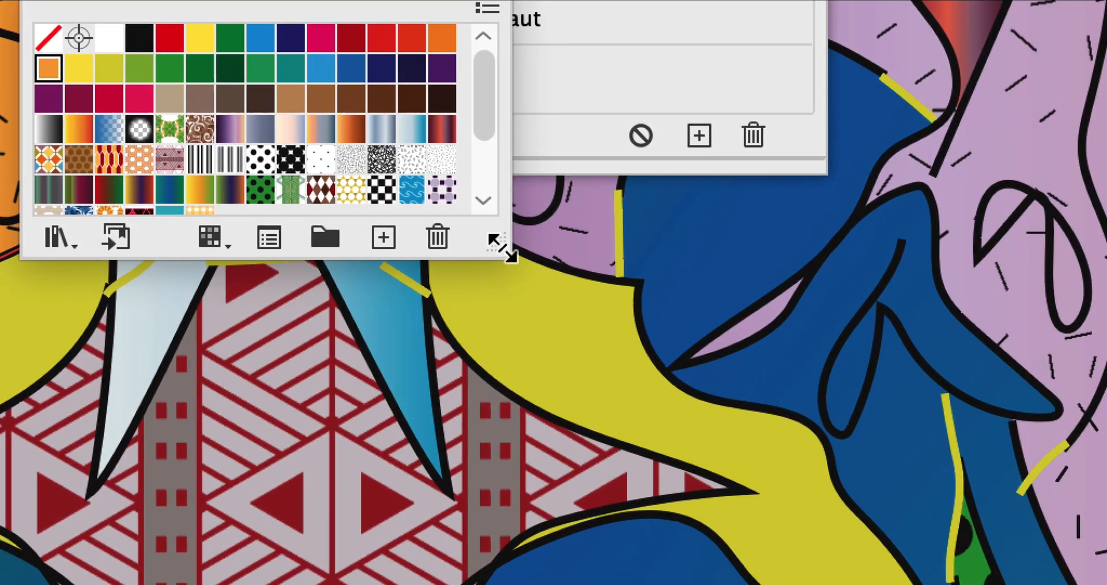
# Enlarge the swatch list and try the purple, slate and peach gradients on the ear shape's lower fill
pyautogui.moveTo(663, 408); pyautogui.dragTo(744, 583)
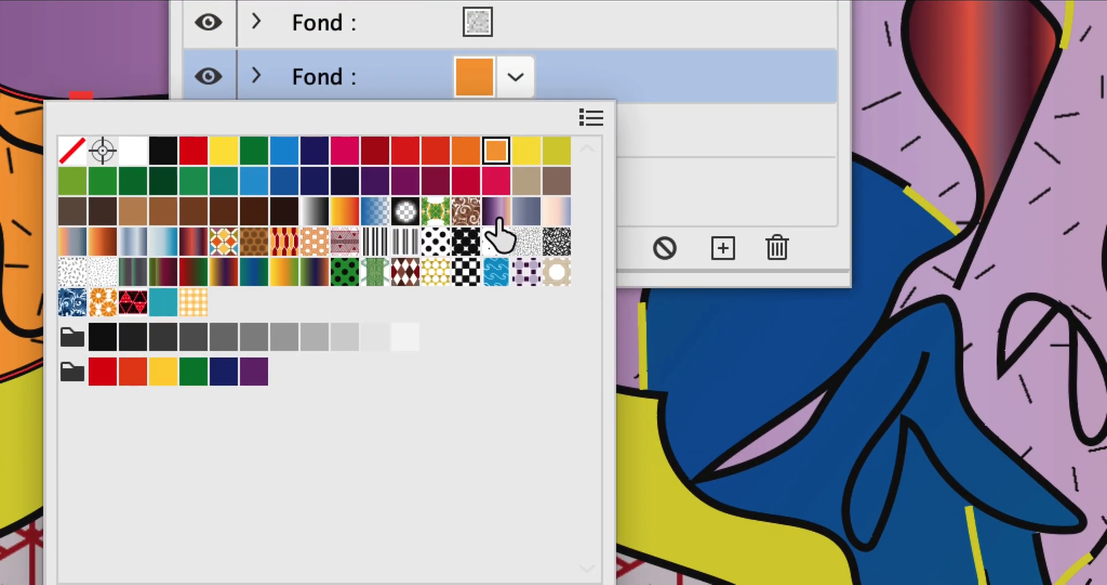
pyautogui.click(498, 218)
pyautogui.click(526, 216)
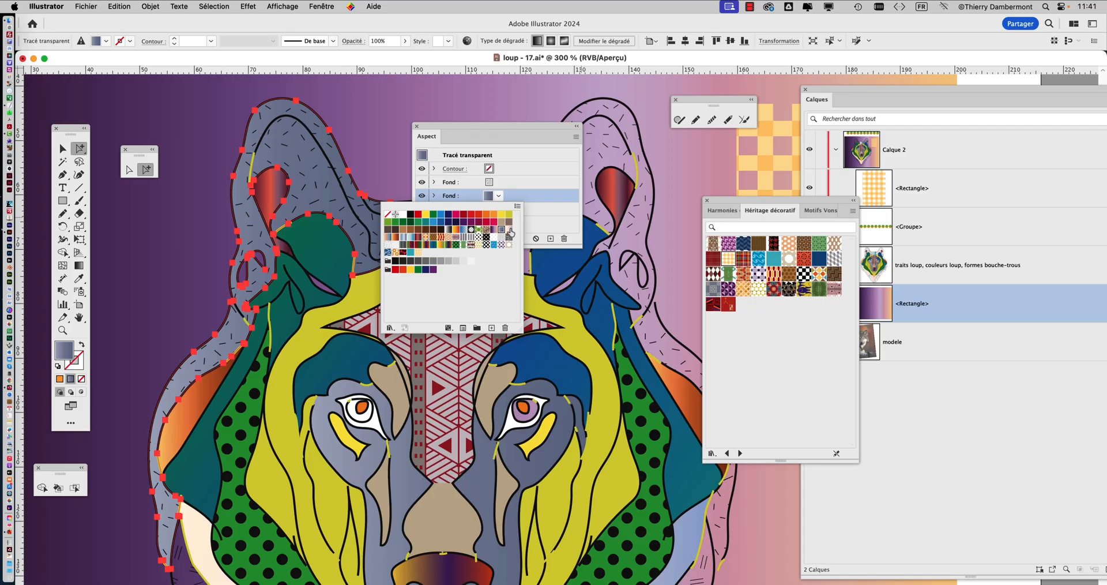
pyautogui.click(508, 230)
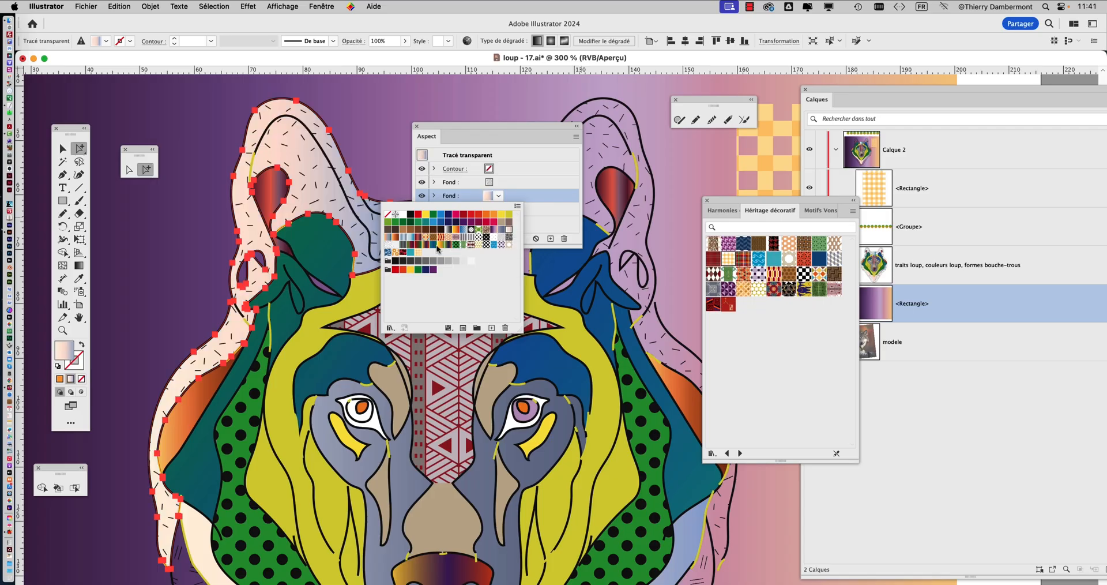
# Show the swatches as large thumbnails in an enlarged list and apply the red and dark burgundy gradient to the lower fill
pyautogui.click(517, 209)
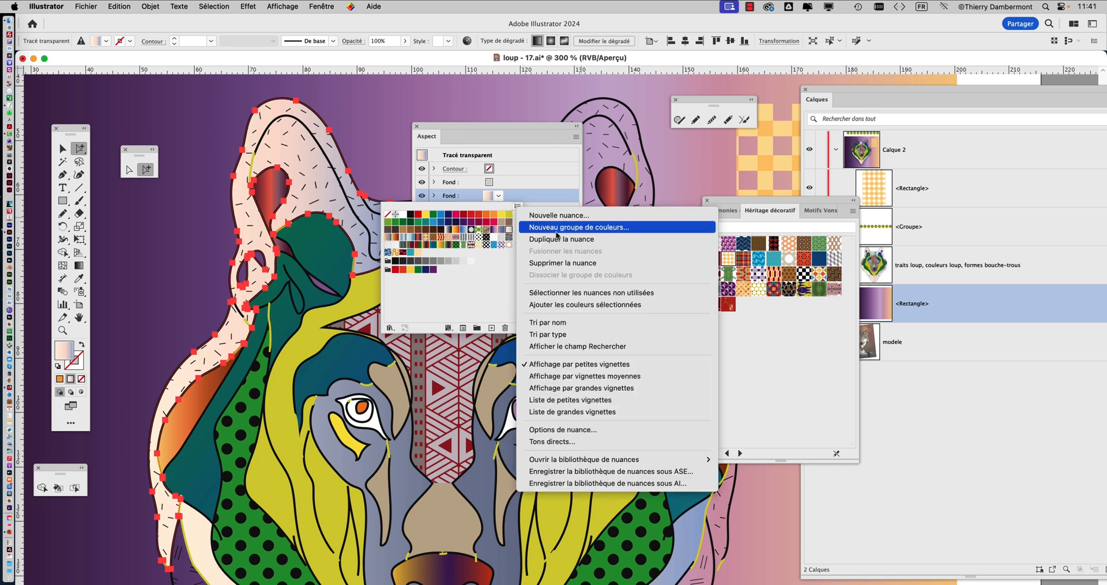
pyautogui.click(583, 387)
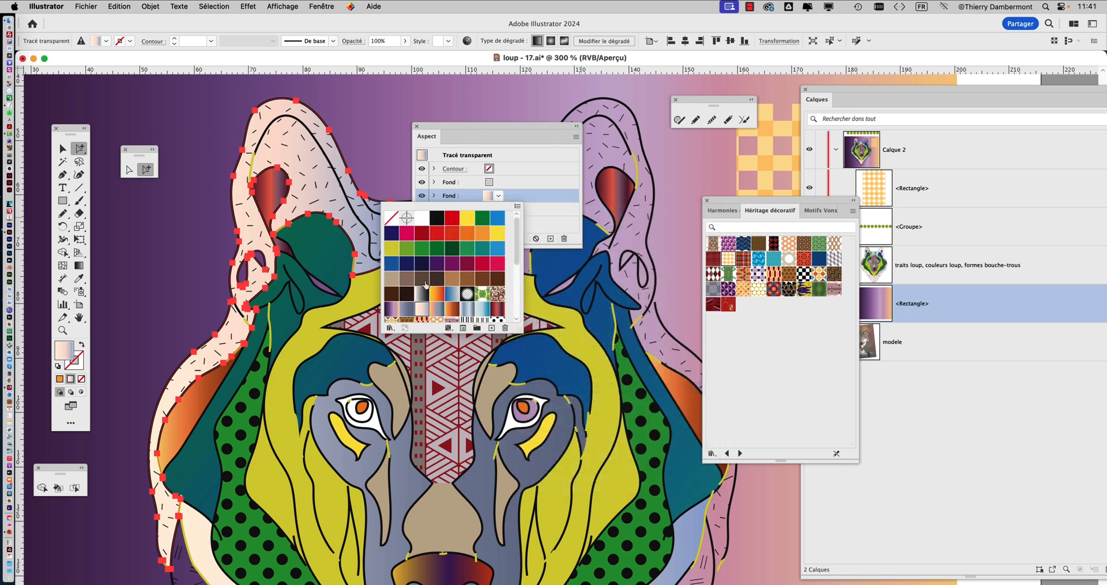
pyautogui.moveTo(520, 330); pyautogui.dragTo(556, 438)
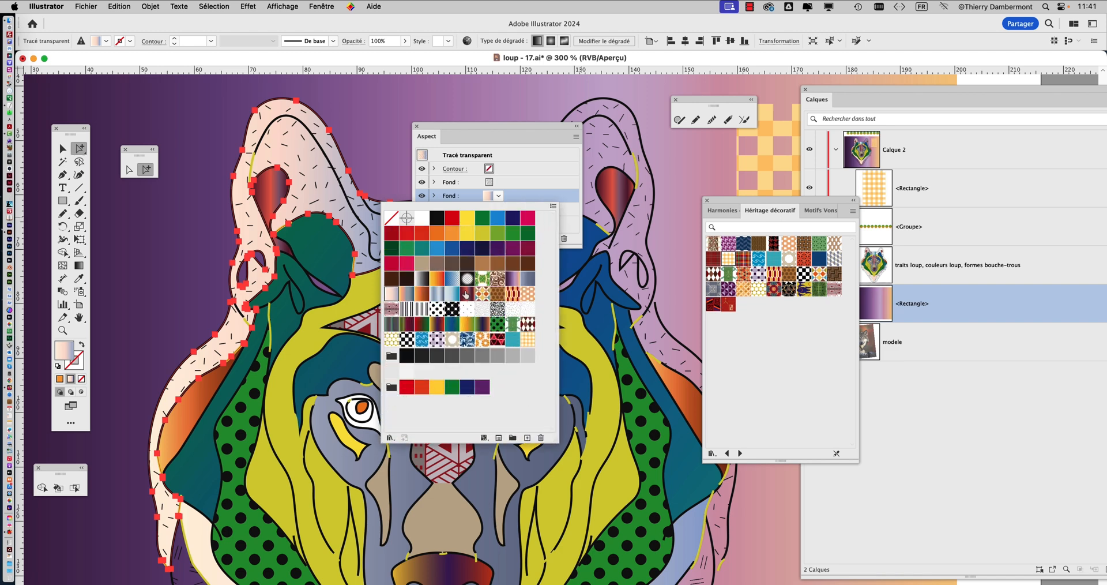
pyautogui.click(466, 294)
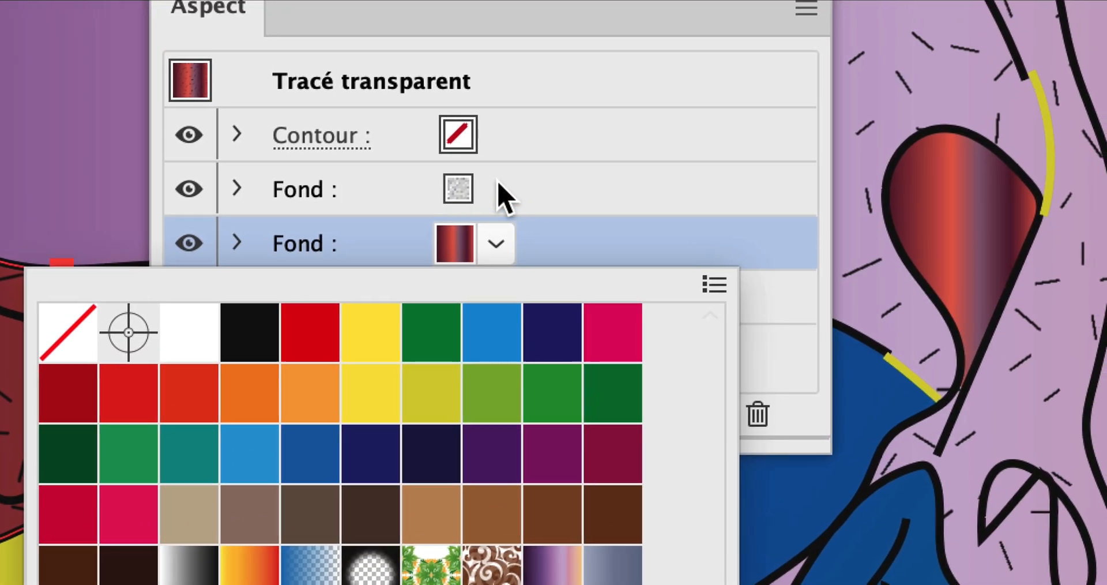
pyautogui.click(541, 145)
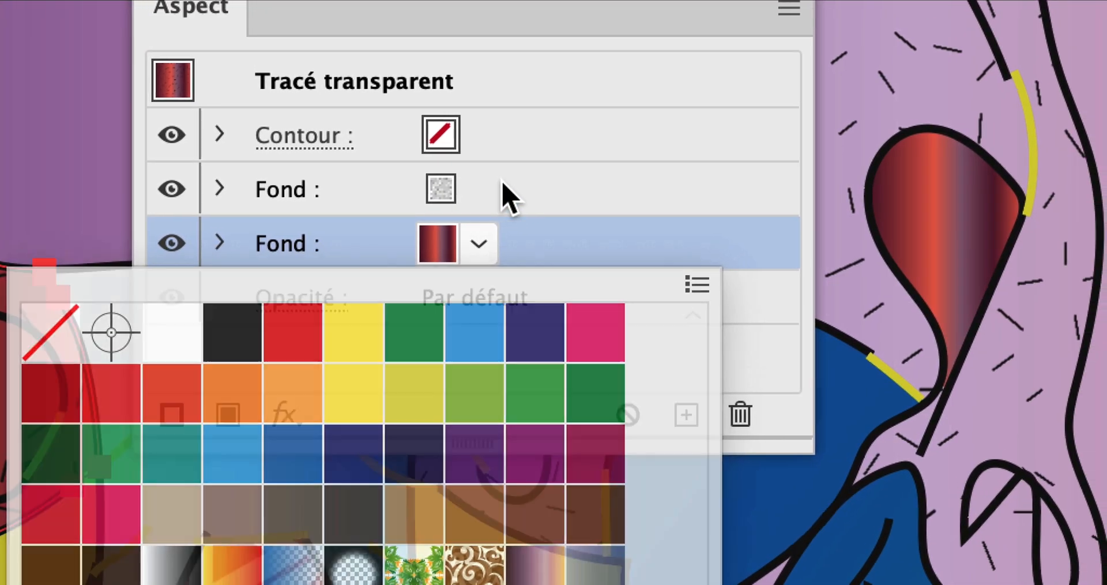
# Highlight the dash-pattern fill and then the gradient fill beneath it to review how they combine on the wolf
pyautogui.click(508, 193)
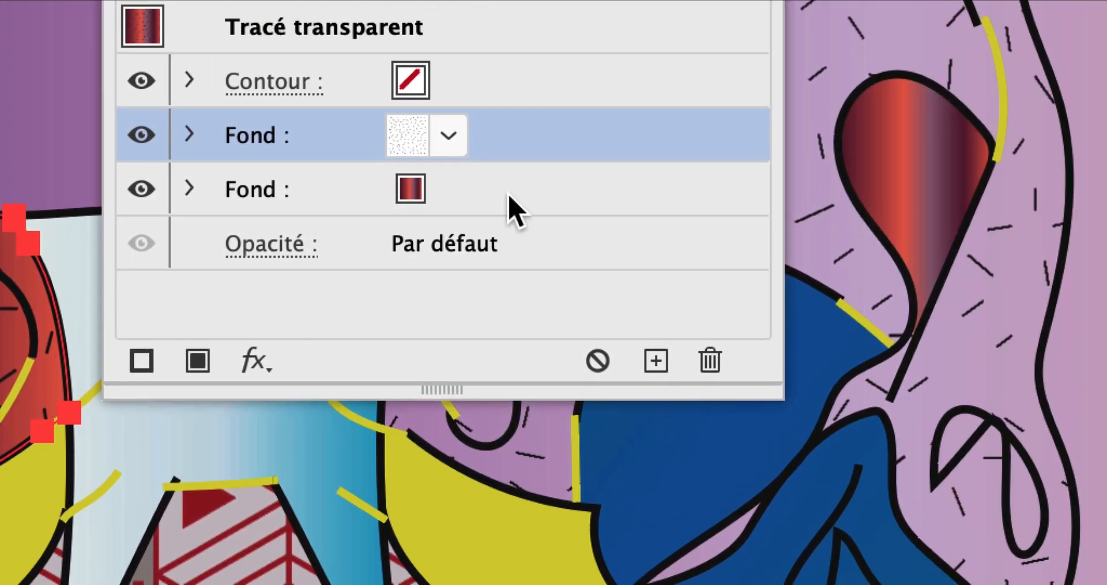
pyautogui.click(927, 150)
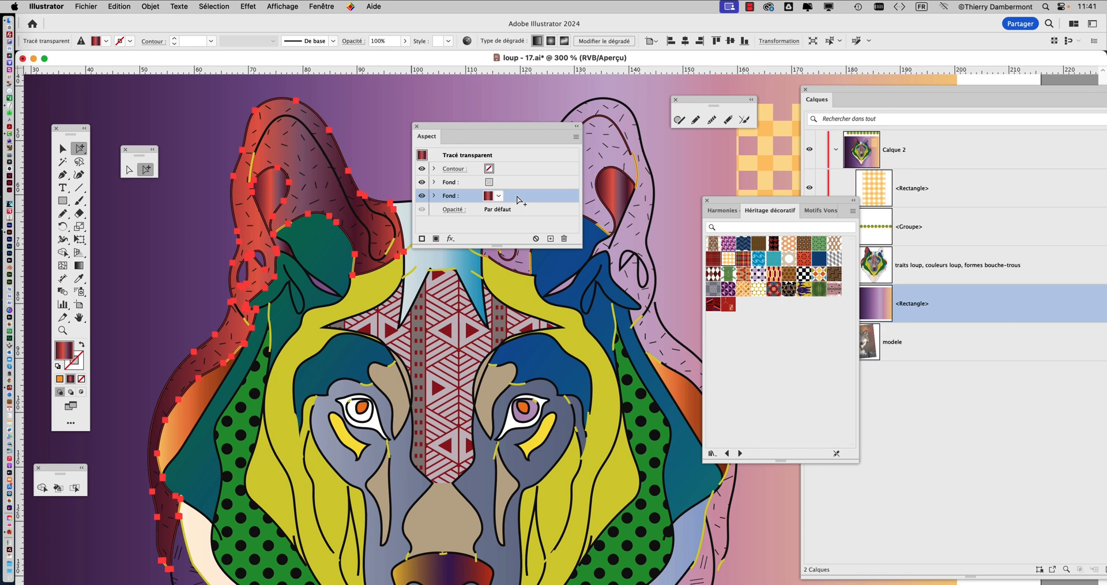
pyautogui.scroll(-2, 326, 320)
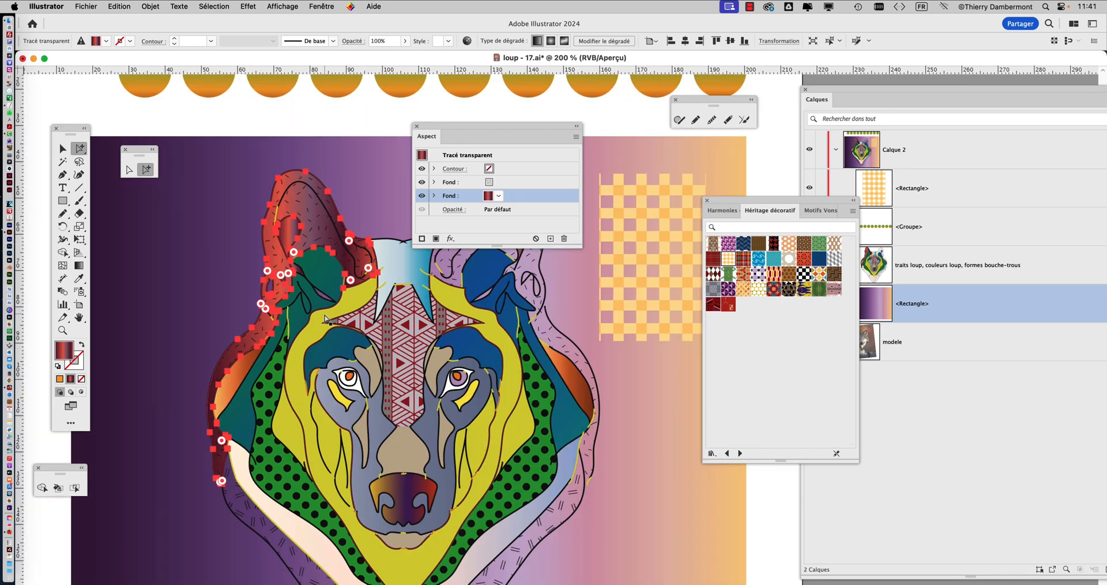
pyautogui.scroll(-3, 323, 318)
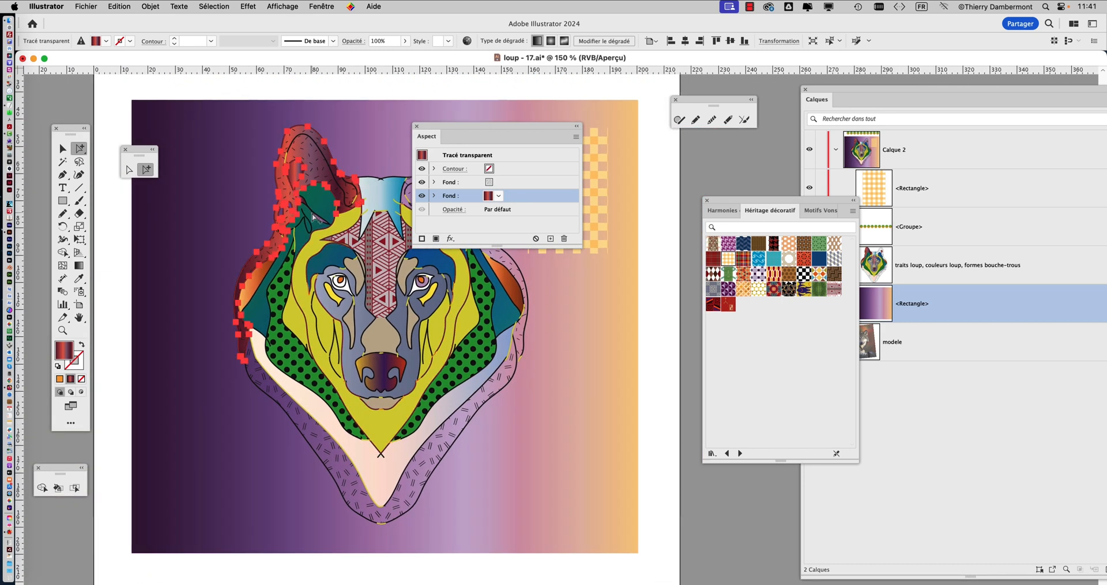
# Save the document under the new name loup - 19.ai, accepting the Illustrator 2020 version and current save options
pyautogui.click(91, 5)
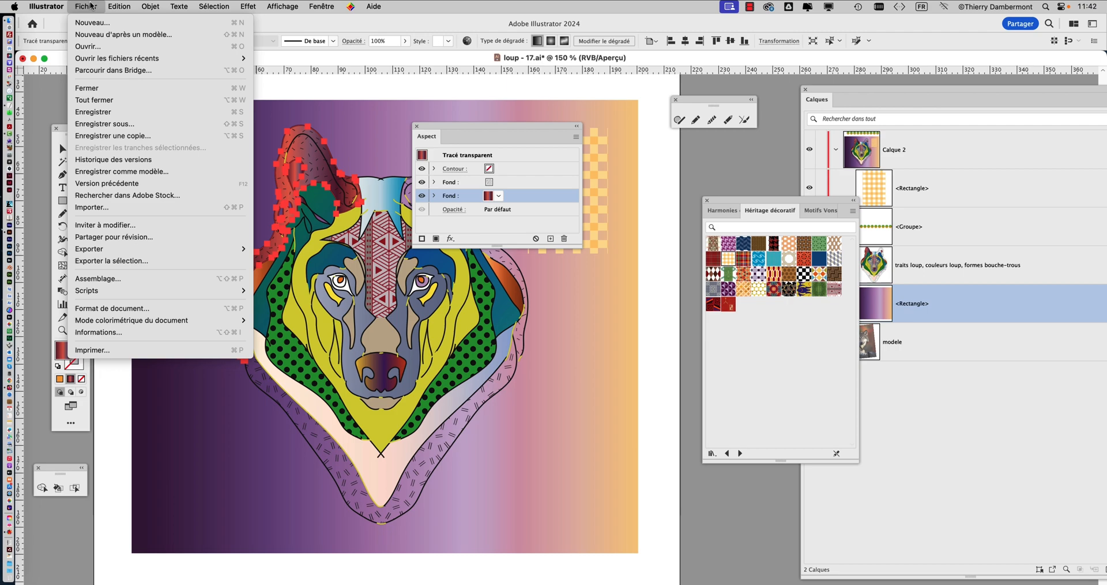
pyautogui.click(121, 123)
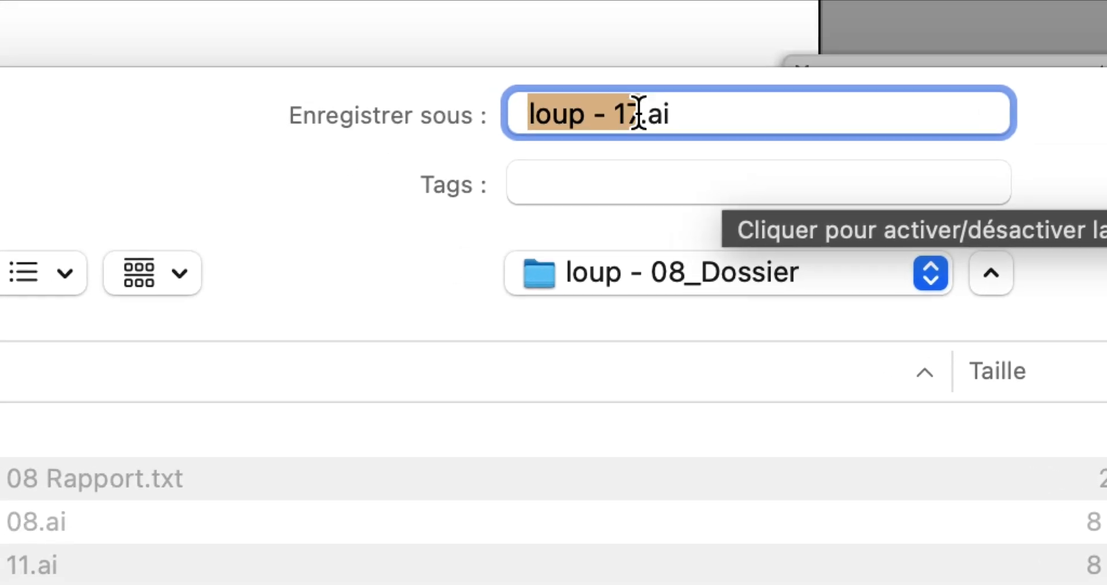
pyautogui.click(634, 110)
pyautogui.hotkey('shift', 'Left')
pyautogui.write('8')
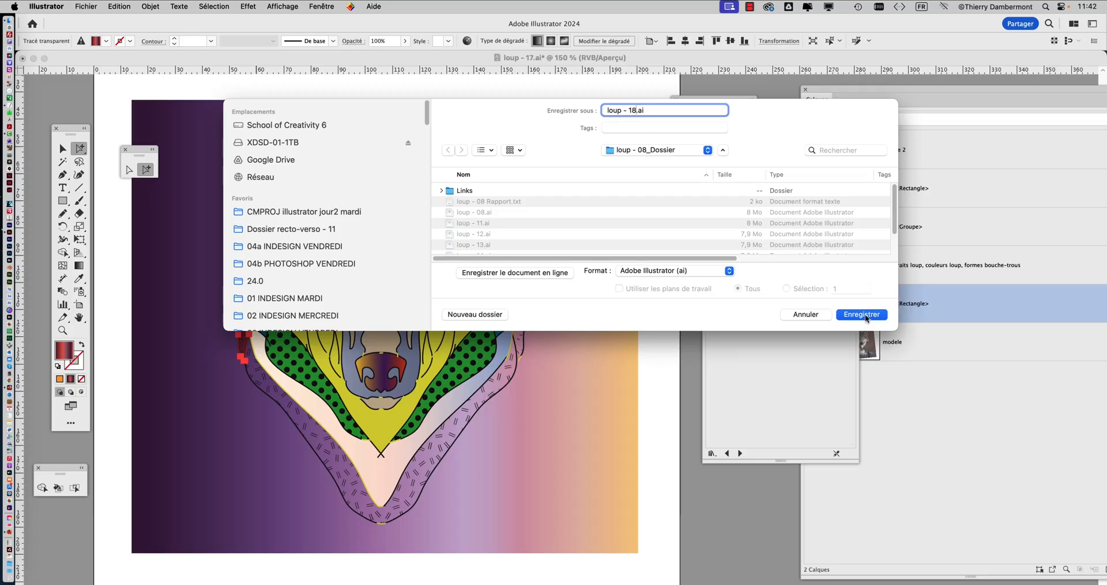
pyautogui.scroll(-3, 691, 234)
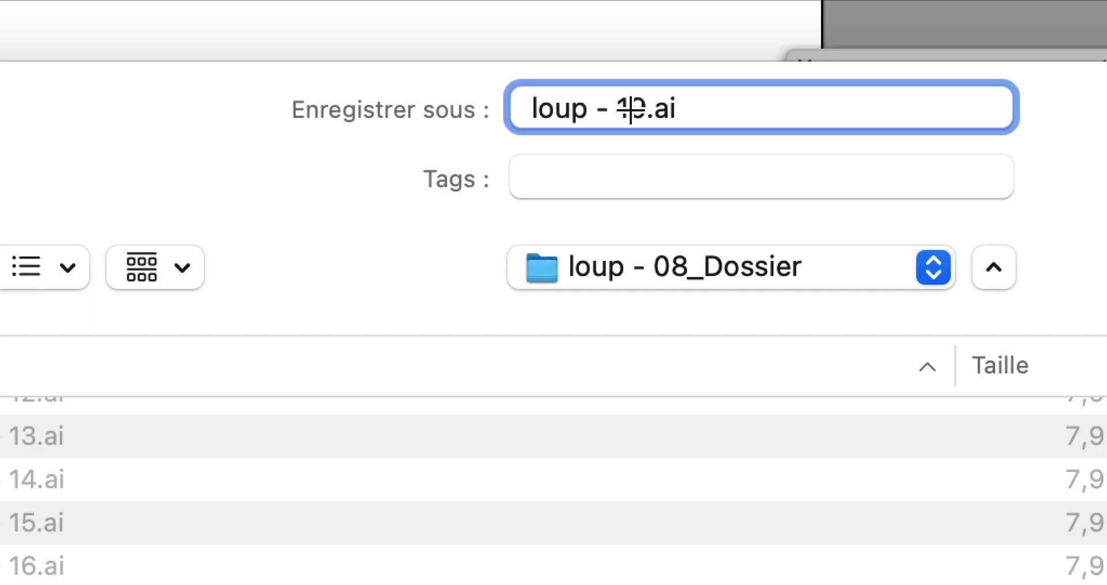
pyautogui.press('BackSpace')
pyautogui.write('9')
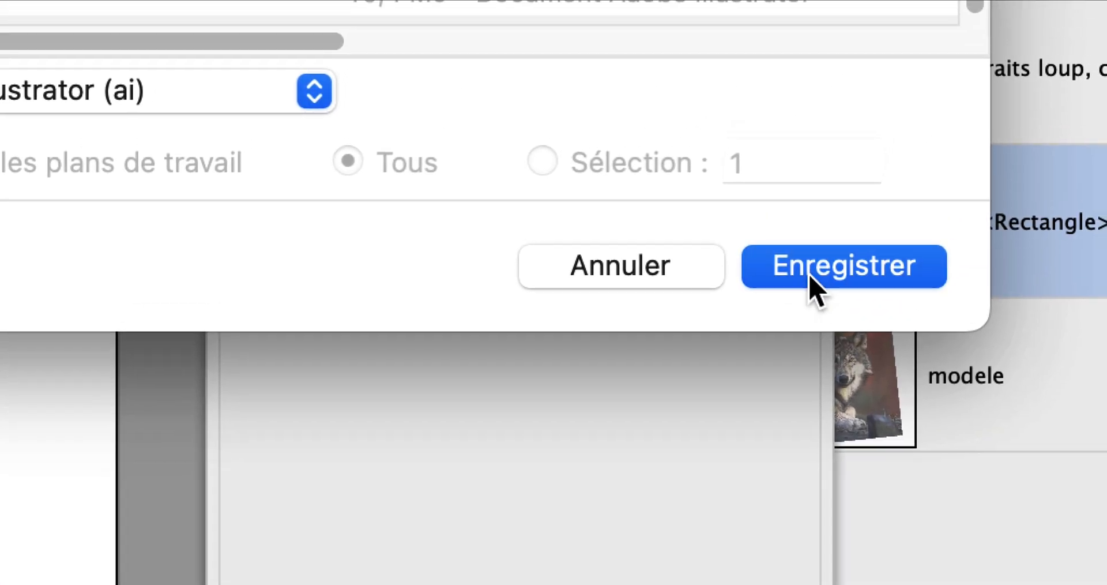
pyautogui.click(1006, 332)
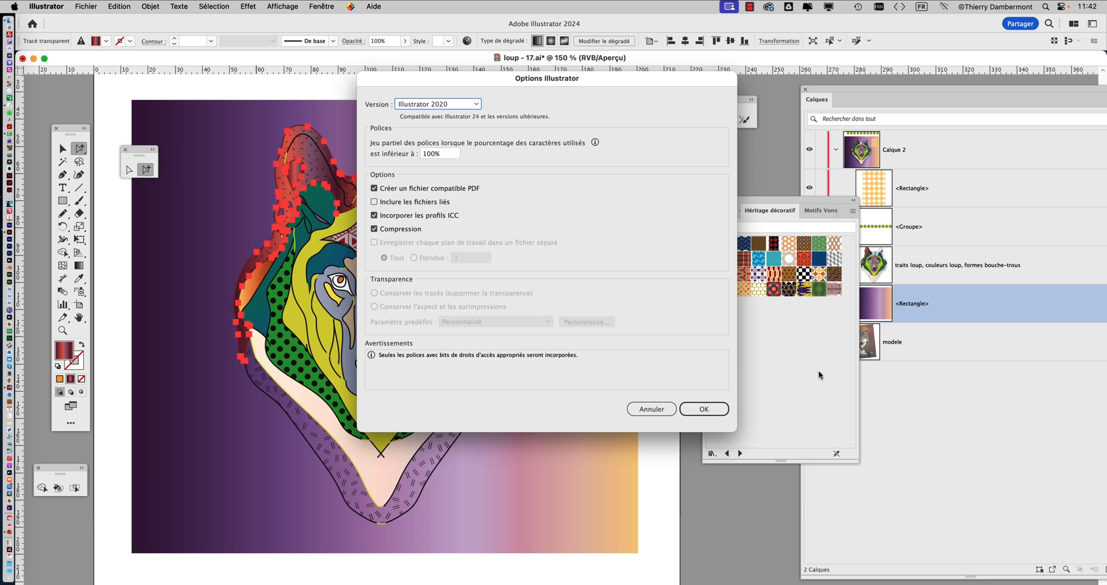
pyautogui.click(704, 408)
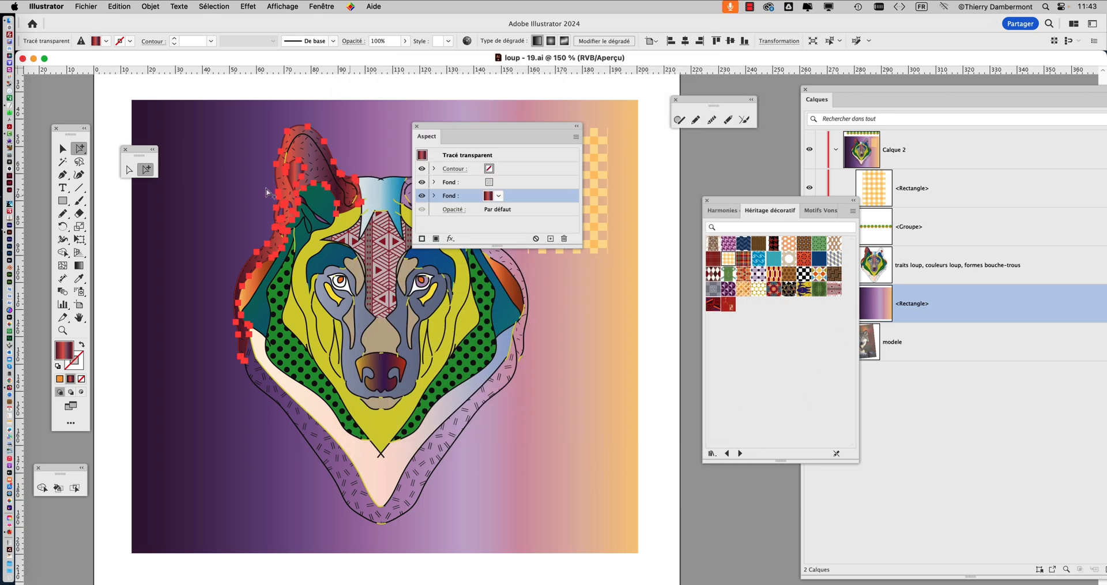
# Reposition and enlarge the Appearance attributes beside the recoloured ear, and inspect its pattern fill followed by its gradient fill
pyautogui.moveTo(451, 136); pyautogui.dragTo(631, 148)
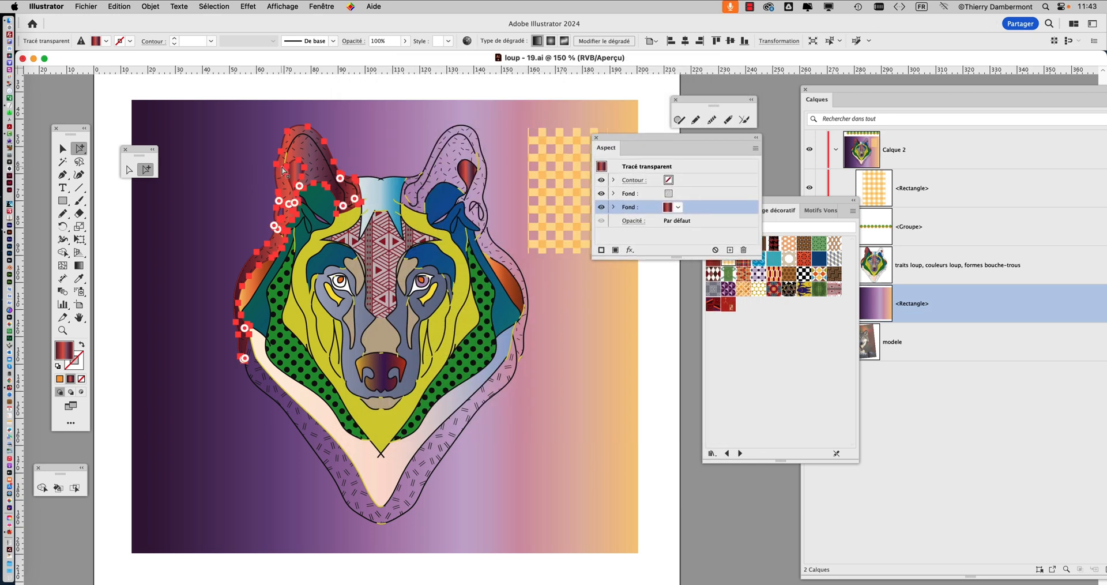
pyautogui.scroll(2, 281, 169)
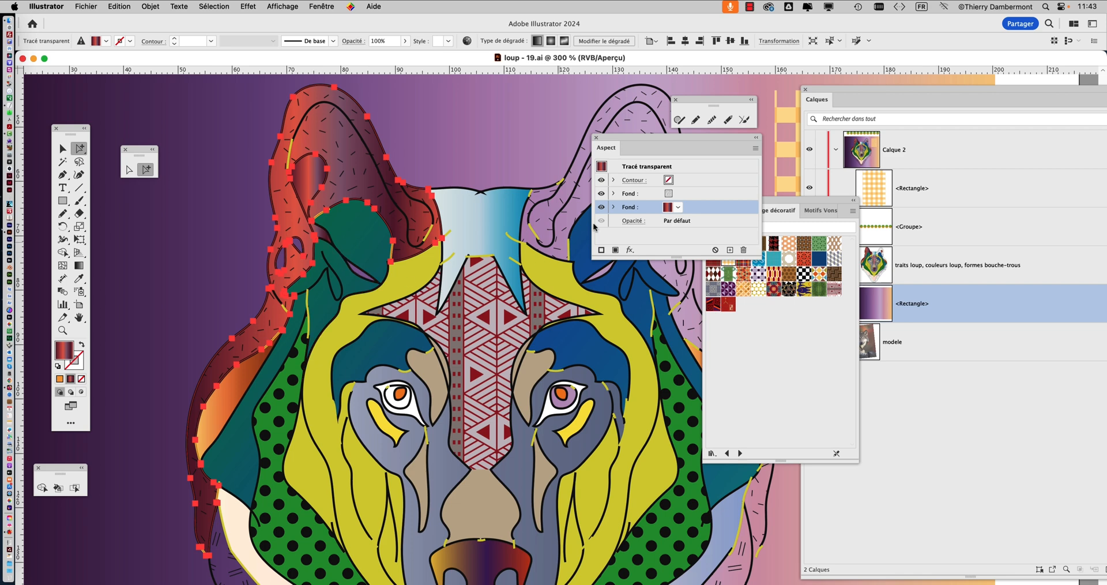
pyautogui.moveTo(658, 140); pyautogui.dragTo(560, 115)
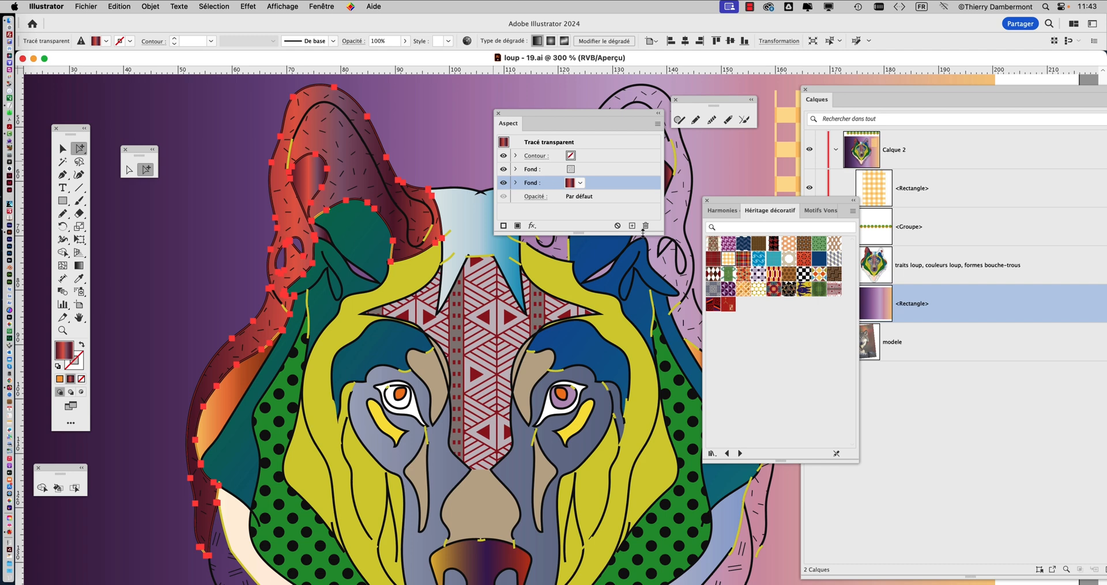
pyautogui.moveTo(660, 232); pyautogui.dragTo(673, 283)
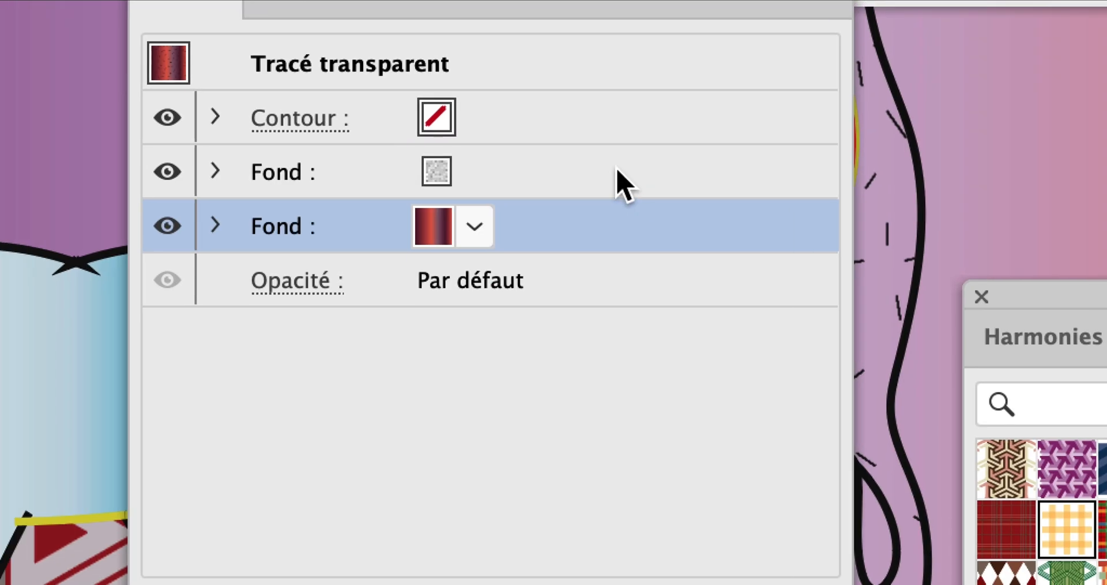
pyautogui.click(616, 169)
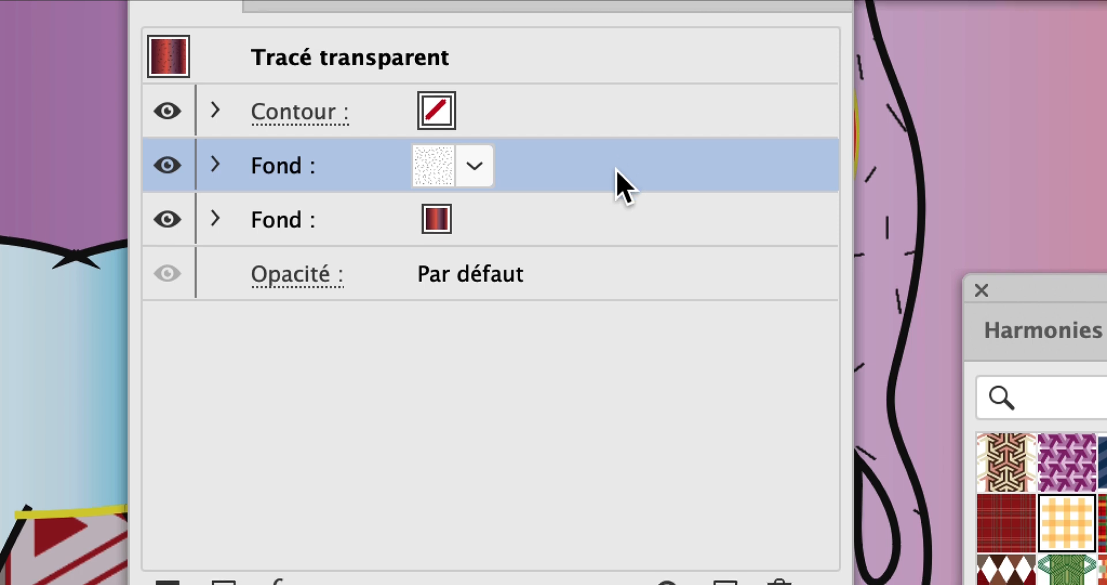
pyautogui.click(615, 225)
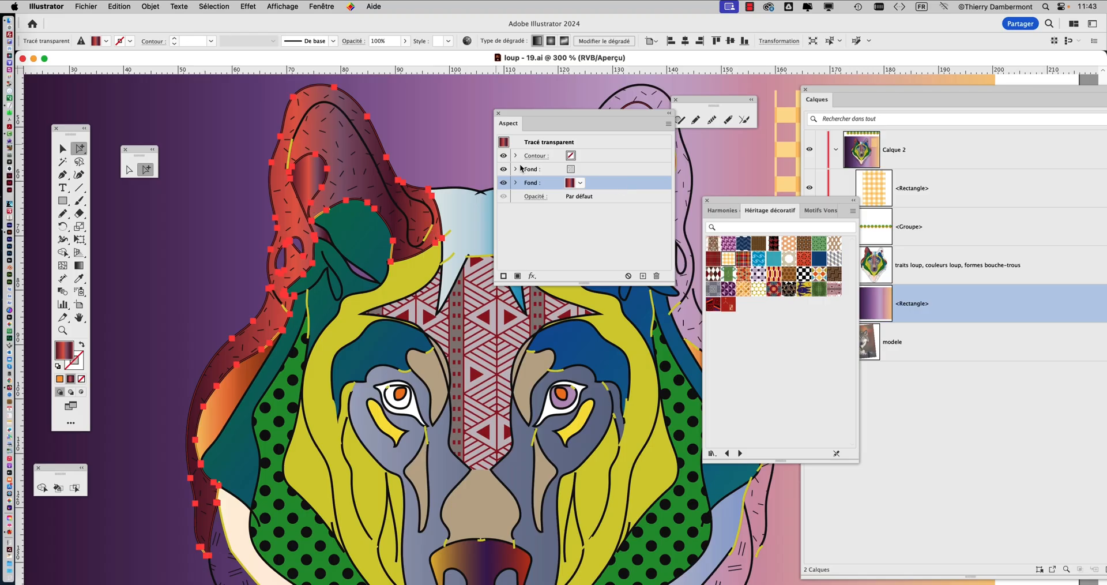
# Redraw the direction of the gradient fill across the selected ear shape with the Gradient tool and check the result on the whole wolf
pyautogui.click(78, 266)
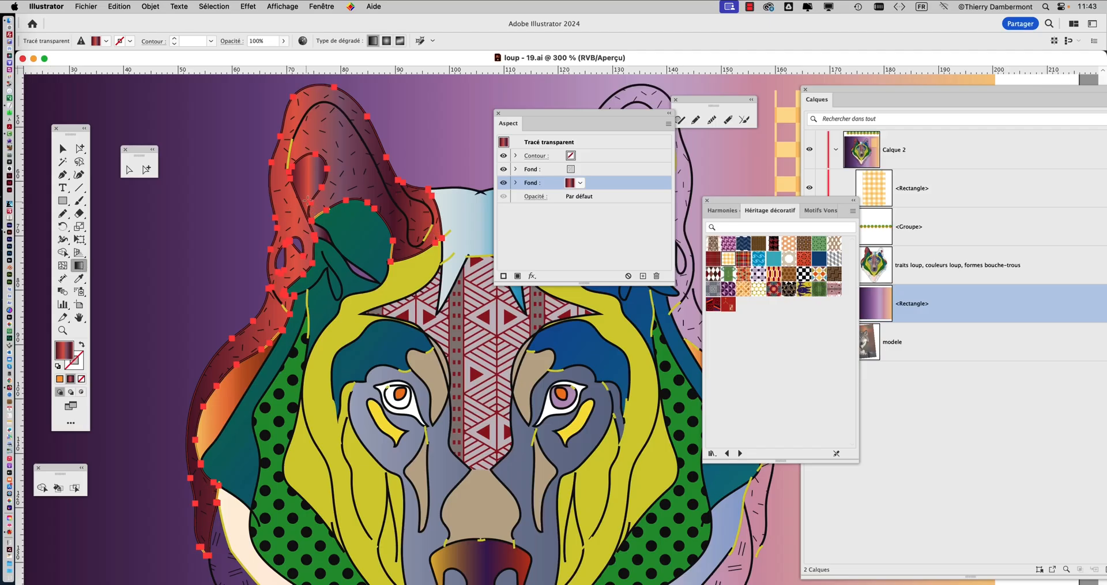
pyautogui.moveTo(352, 159); pyautogui.dragTo(247, 409)
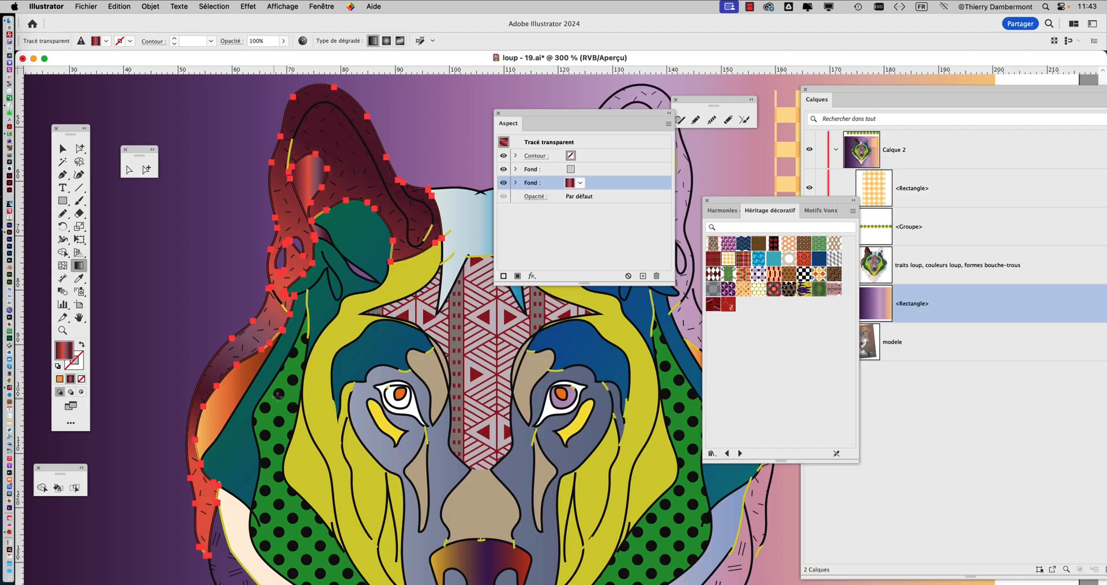
pyautogui.scroll(-2, 456, 260)
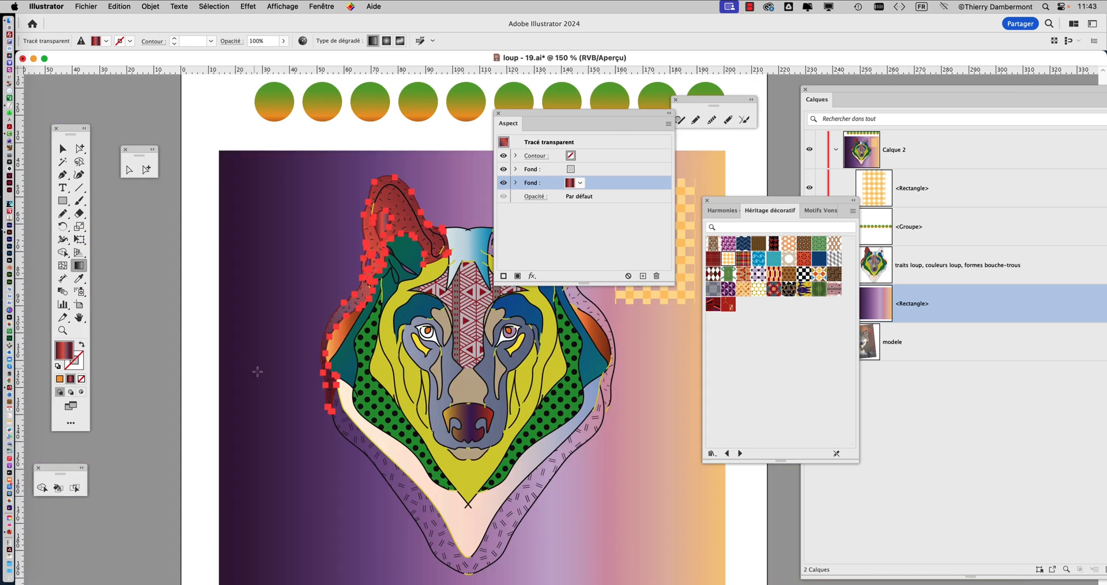
pyautogui.scroll(-1, 315, 375)
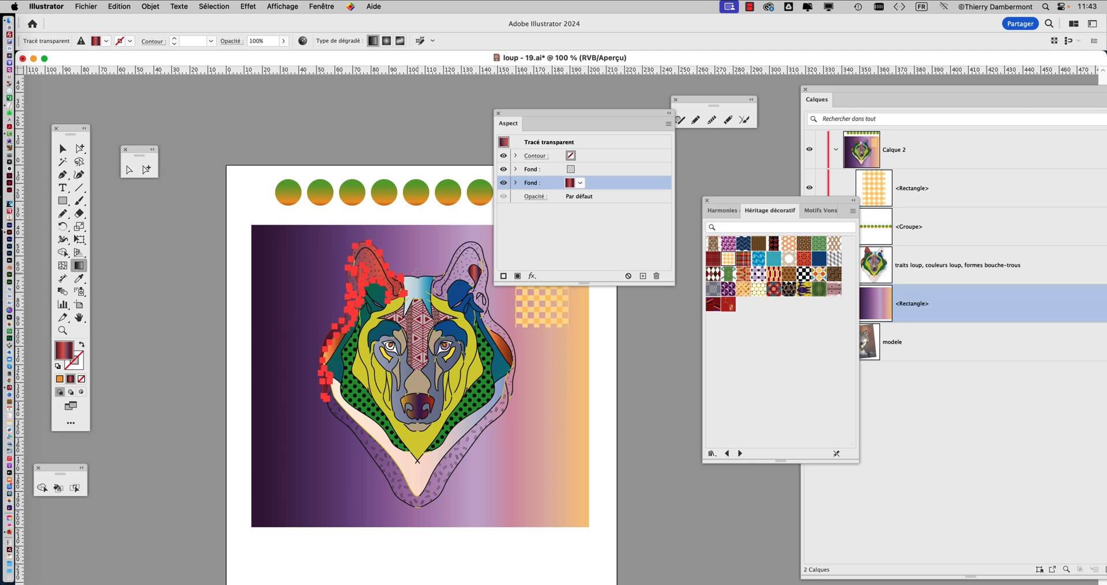
pyautogui.scroll(2, 417, 272)
pyautogui.scroll(1, 288, 266)
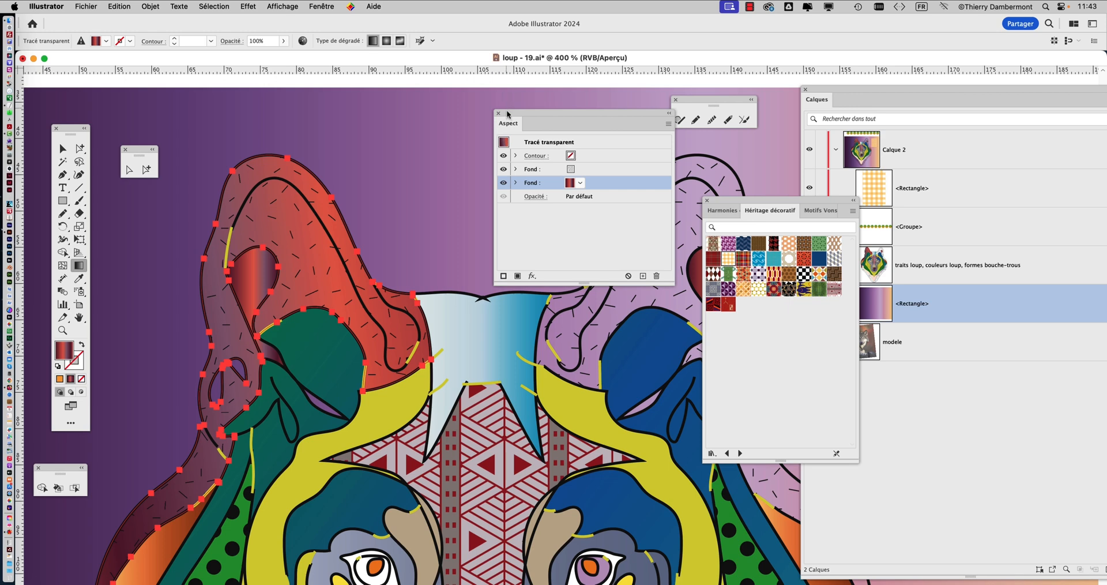
# Try scaling the ear's pattern uniformly to 150%, with object transformation off and pattern transformation on
pyautogui.moveTo(507, 114); pyautogui.dragTo(654, 161)
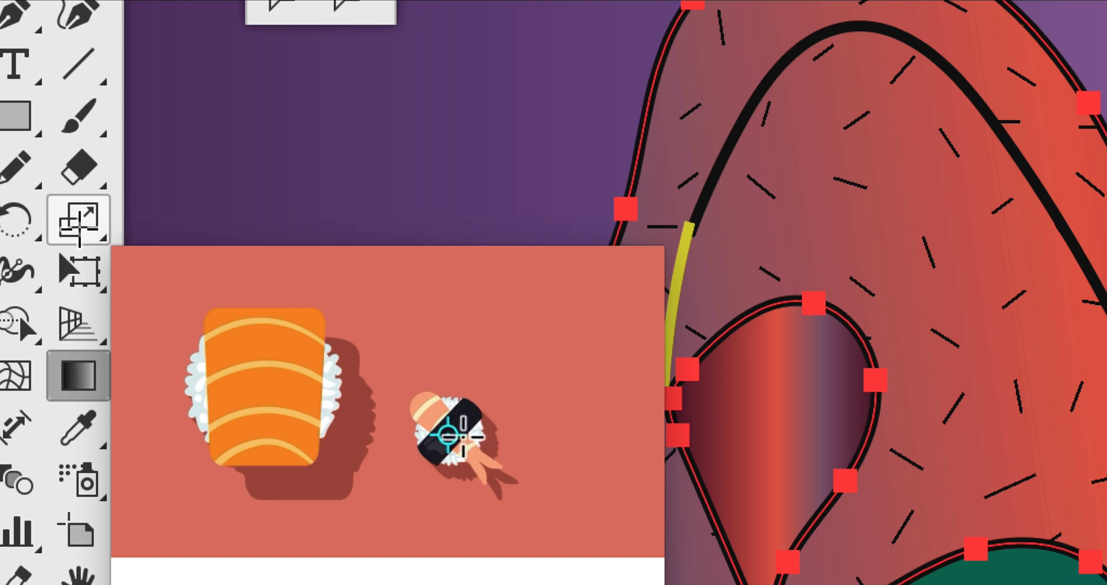
pyautogui.click(79, 231)
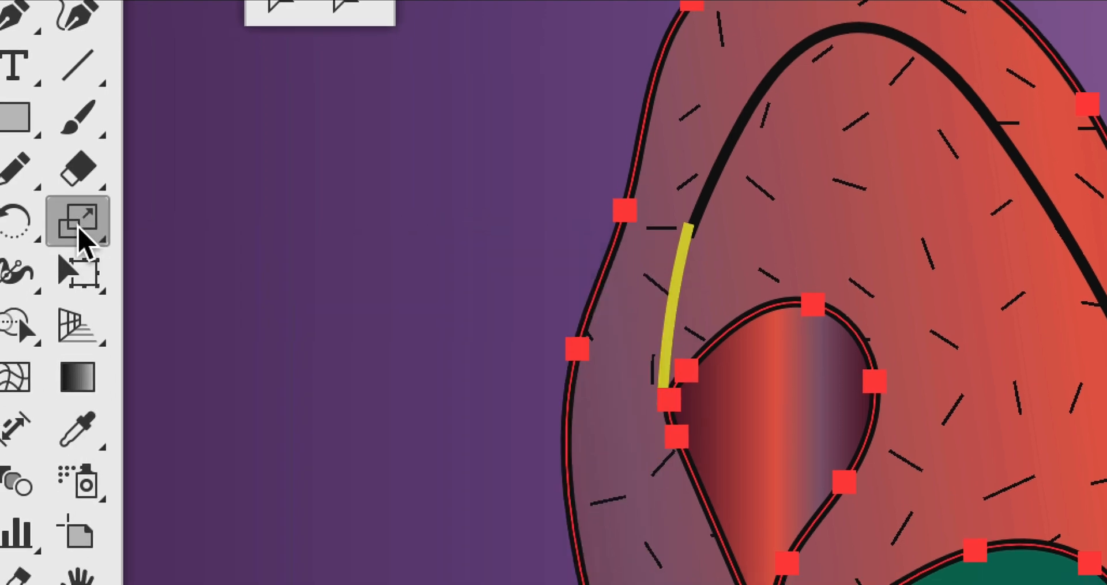
pyautogui.doubleClick(77, 227)
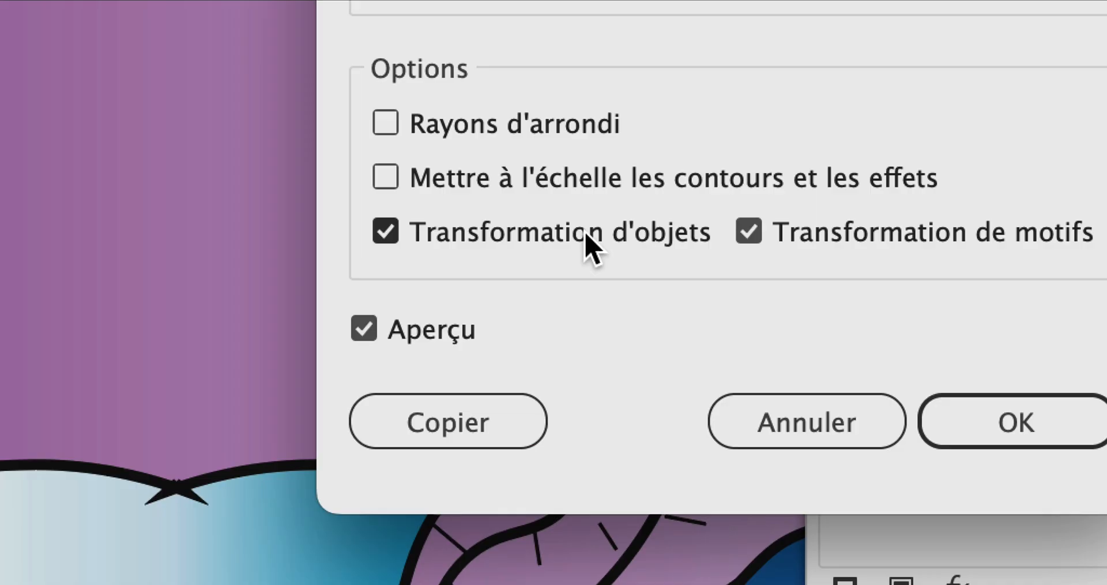
pyautogui.click(585, 236)
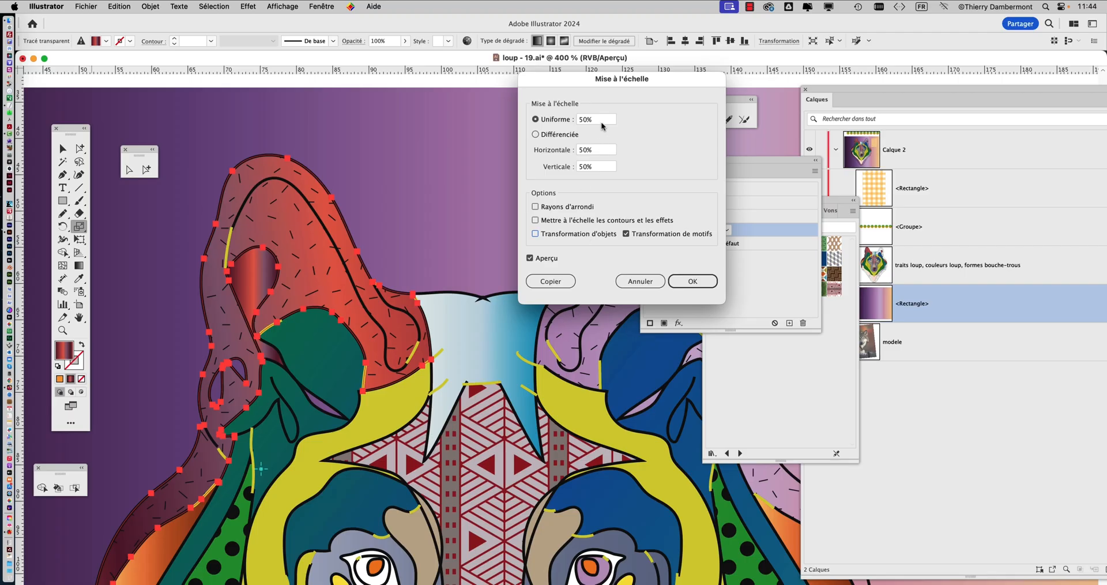
pyautogui.moveTo(602, 122); pyautogui.dragTo(566, 115)
pyautogui.write('150')
pyautogui.press('Tab')
pyautogui.press('Tab')
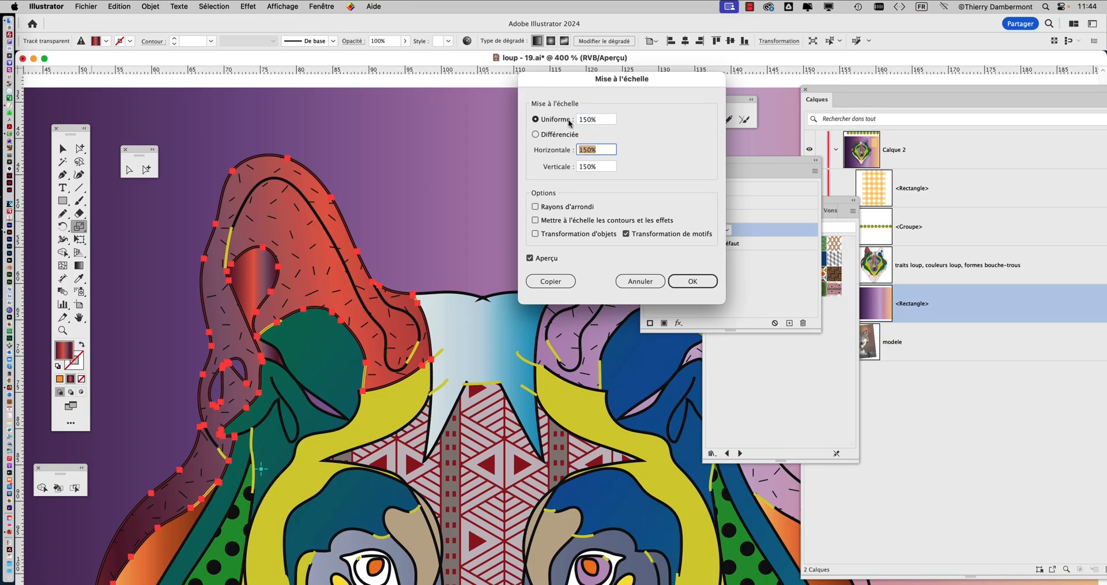
pyautogui.click(640, 281)
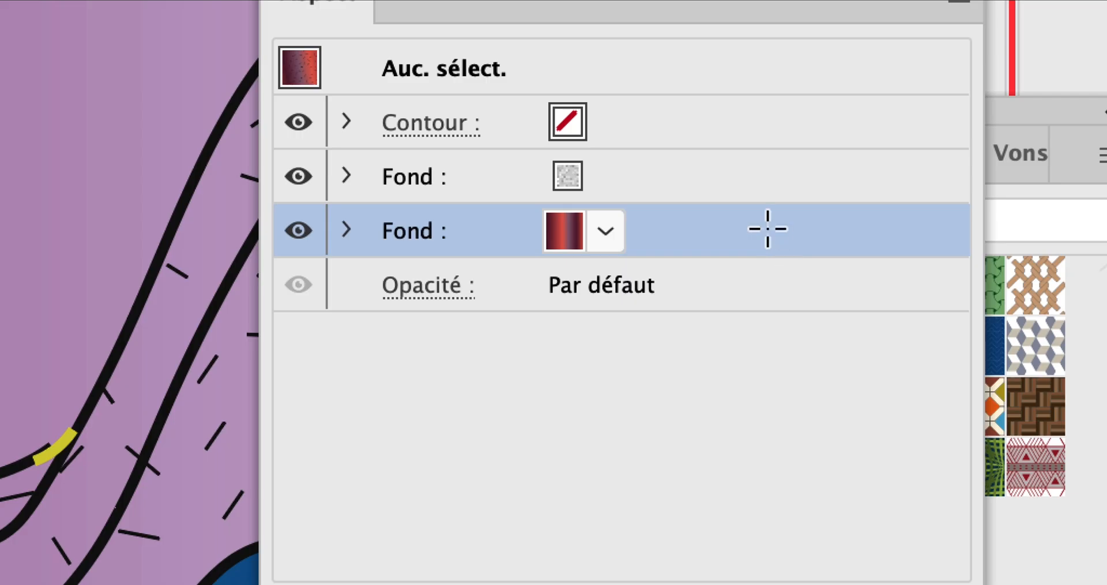
# Target the dash-pattern fill above the gradient fill and try scaling only its pattern uniformly to 50%
pyautogui.click(745, 180)
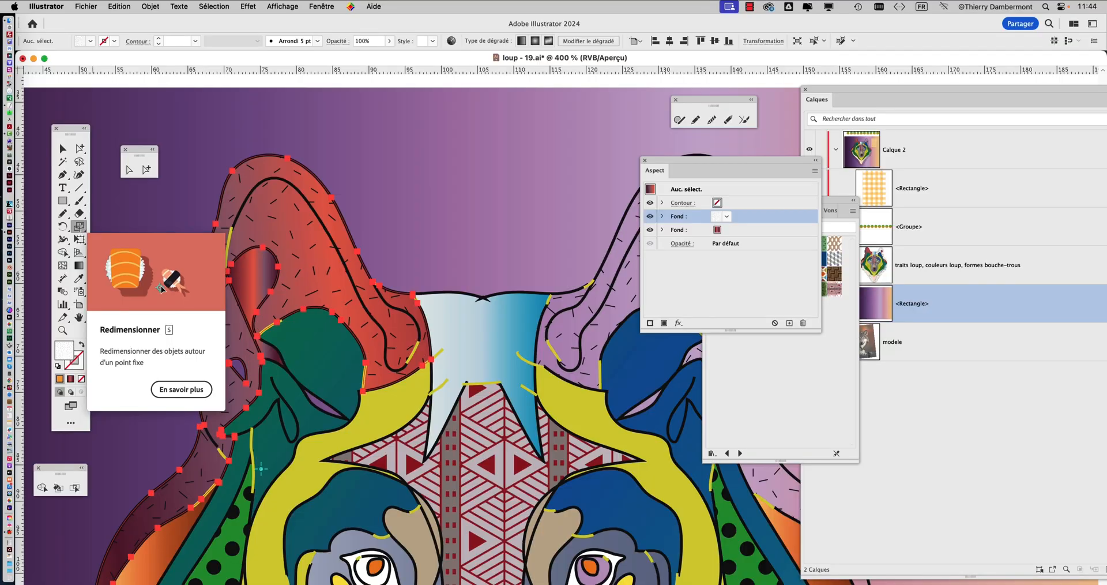
pyautogui.doubleClick(79, 228)
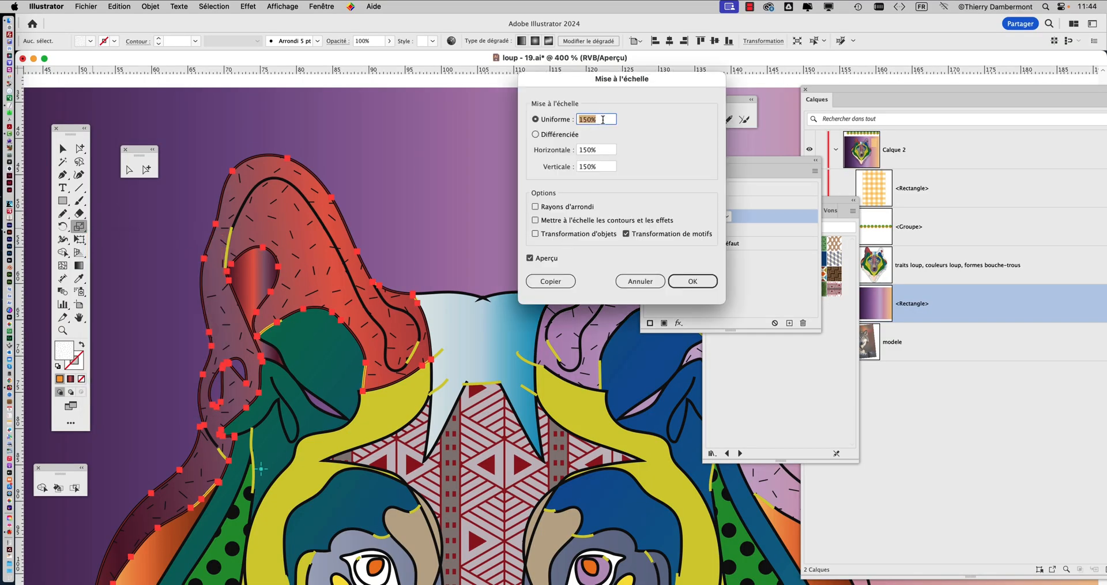
pyautogui.click(538, 258)
pyautogui.click(599, 120)
pyautogui.write('50')
pyautogui.press('Tab')
pyautogui.click(692, 281)
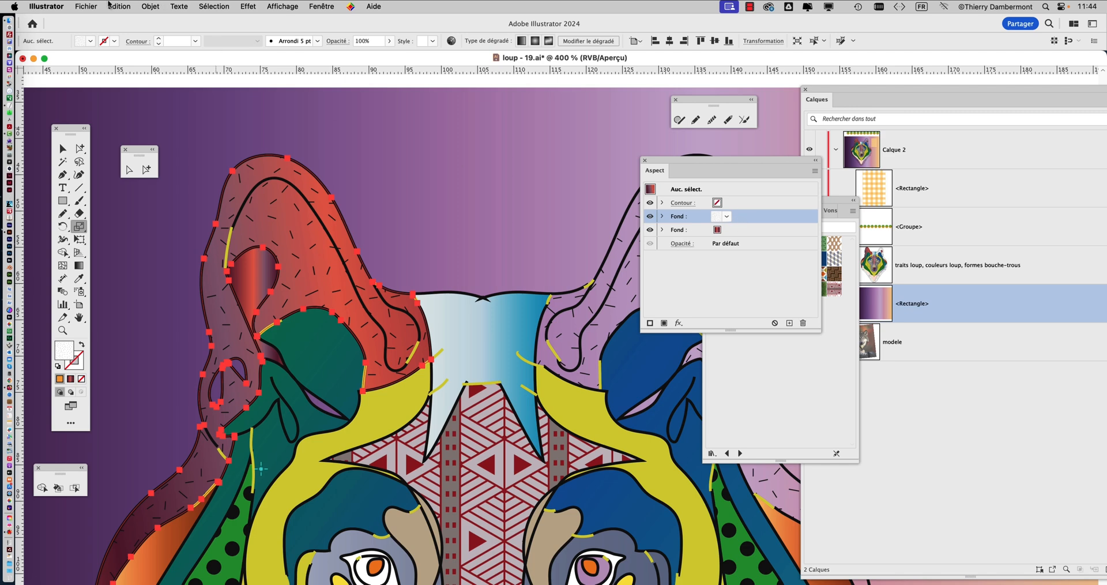
# Save the document under the new name loup - 20.ai, accepting the Illustrator 2020 version and current save options
pyautogui.click(89, 6)
pyautogui.click(110, 124)
pyautogui.click(635, 110)
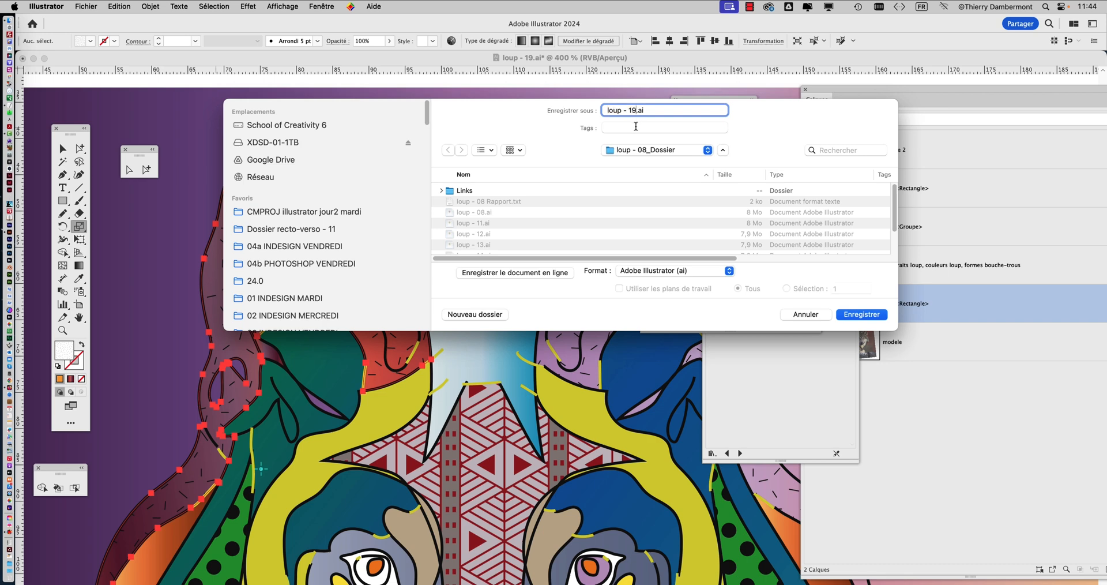
pyautogui.press('Return')
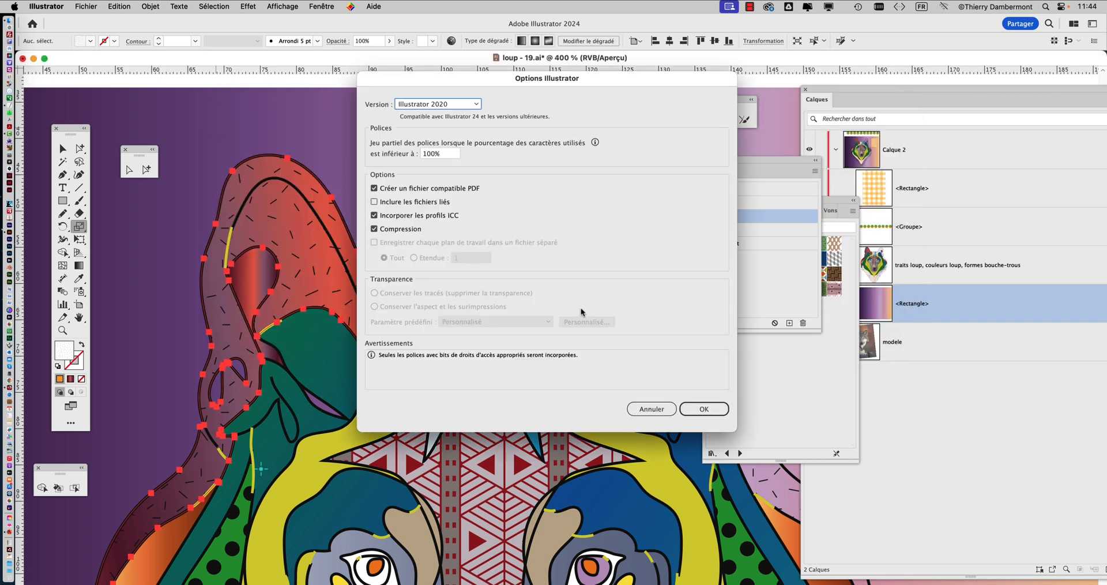
pyautogui.click(702, 410)
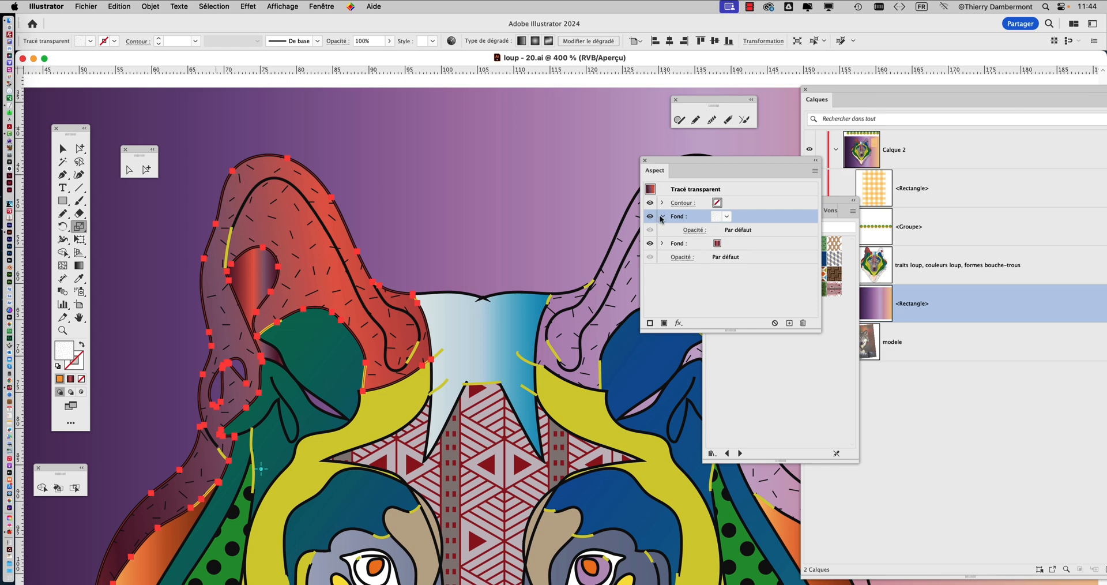
pyautogui.click(80, 148)
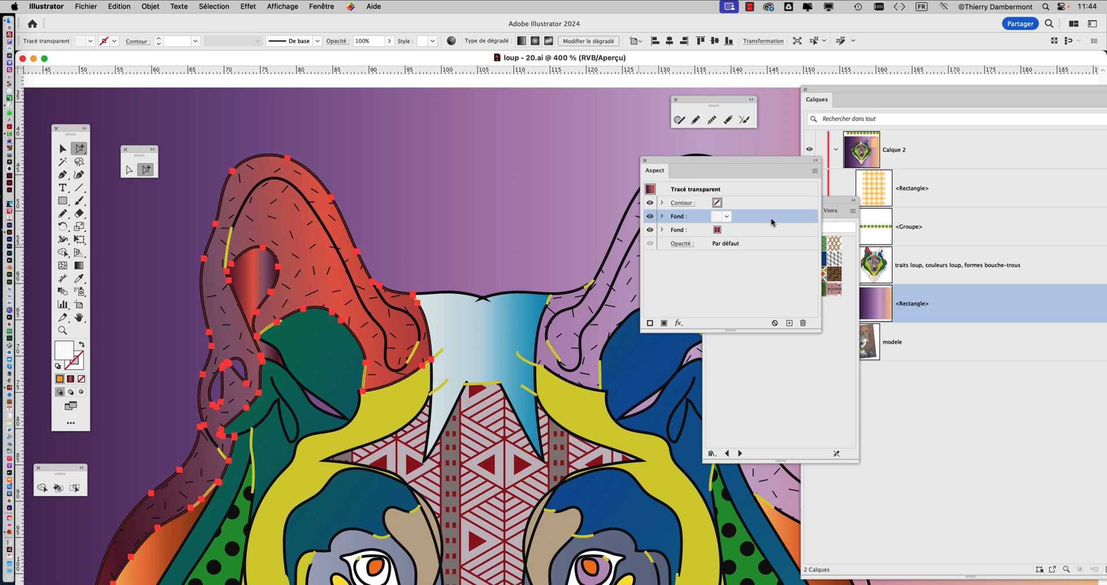
pyautogui.doubleClick(79, 227)
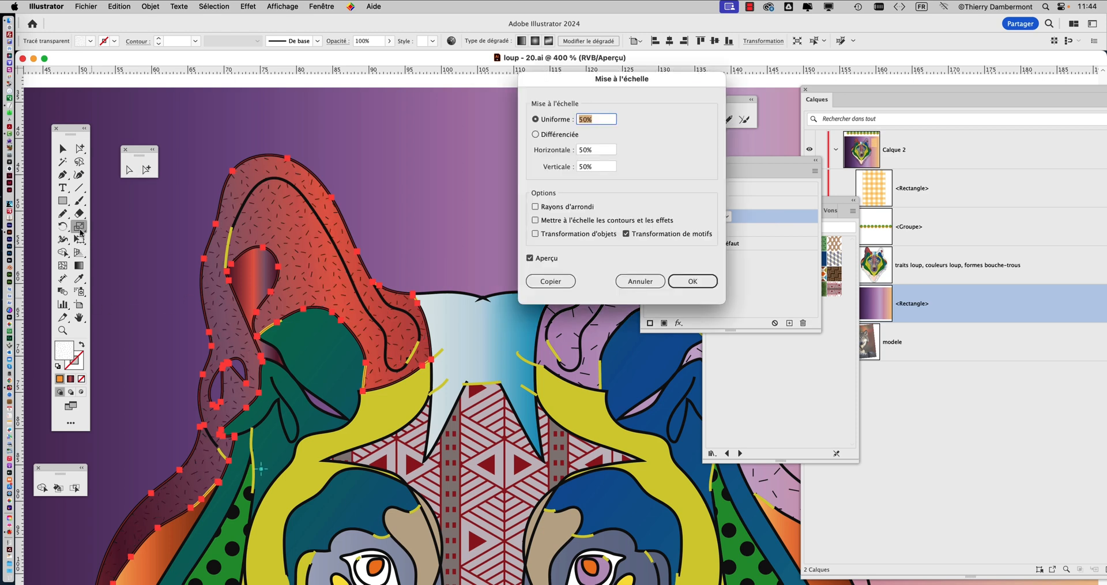
pyautogui.click(640, 281)
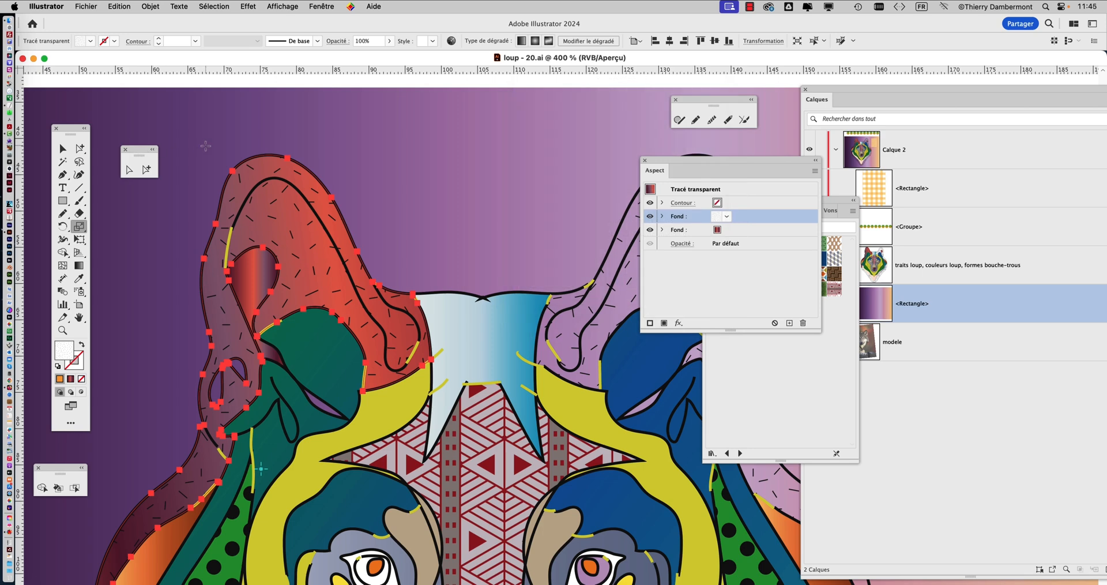
# Scale only the ear's dash pattern, excluding the object, trying 25% and applying a uniform 150%
pyautogui.click(81, 148)
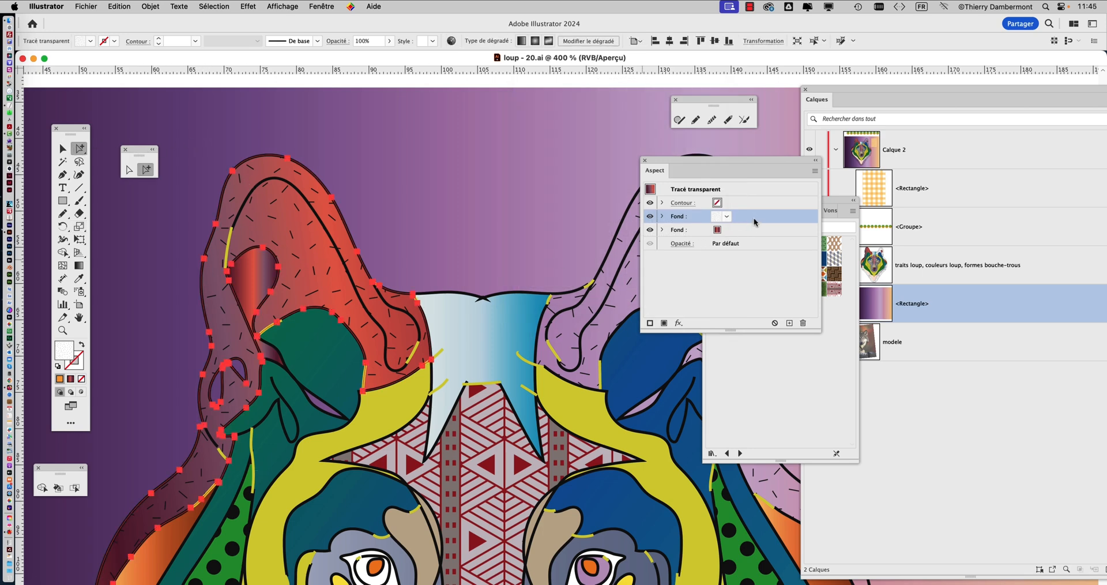
pyautogui.click(78, 227)
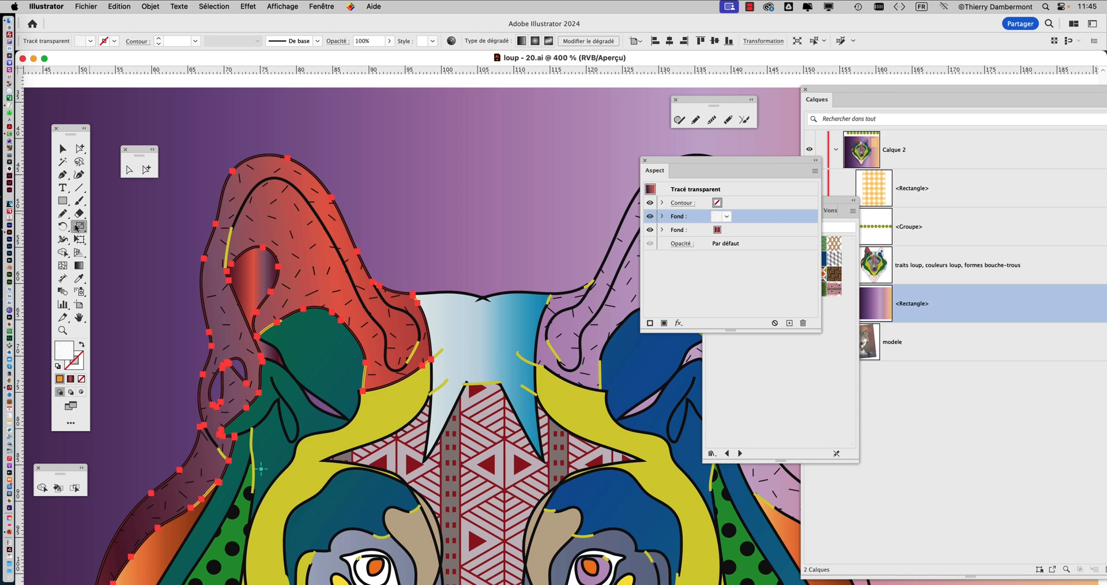
pyautogui.doubleClick(77, 227)
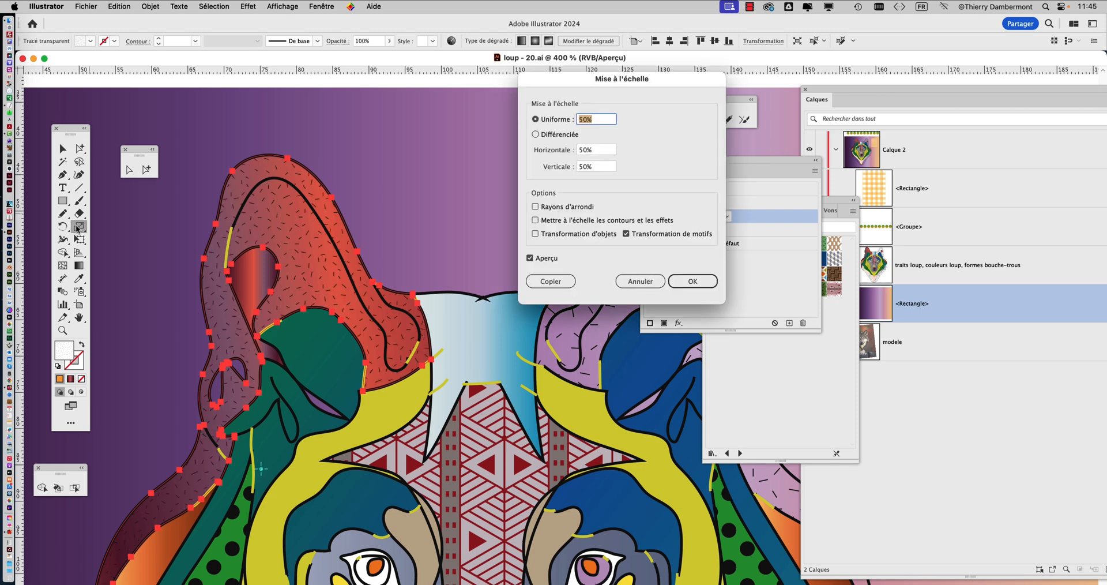
pyautogui.moveTo(600, 90); pyautogui.dragTo(510, 247)
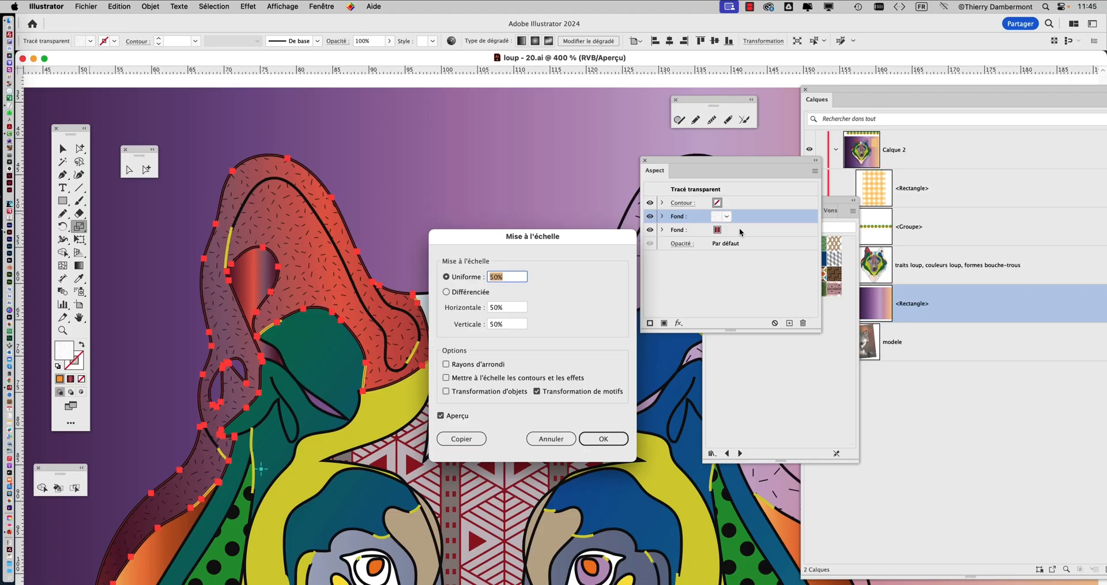
pyautogui.moveTo(520, 251); pyautogui.dragTo(531, 126)
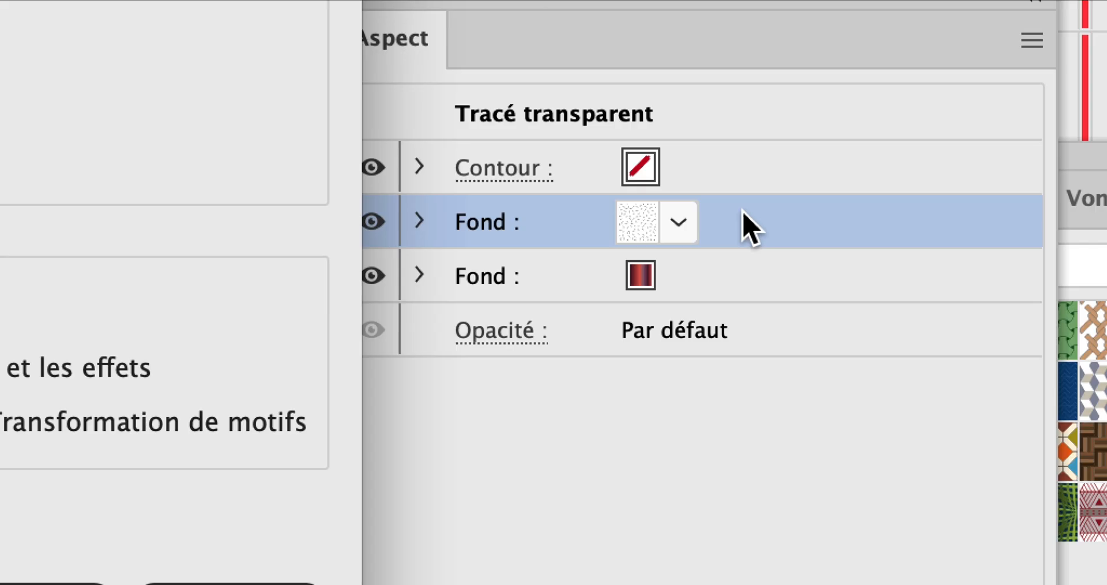
pyautogui.write('25')
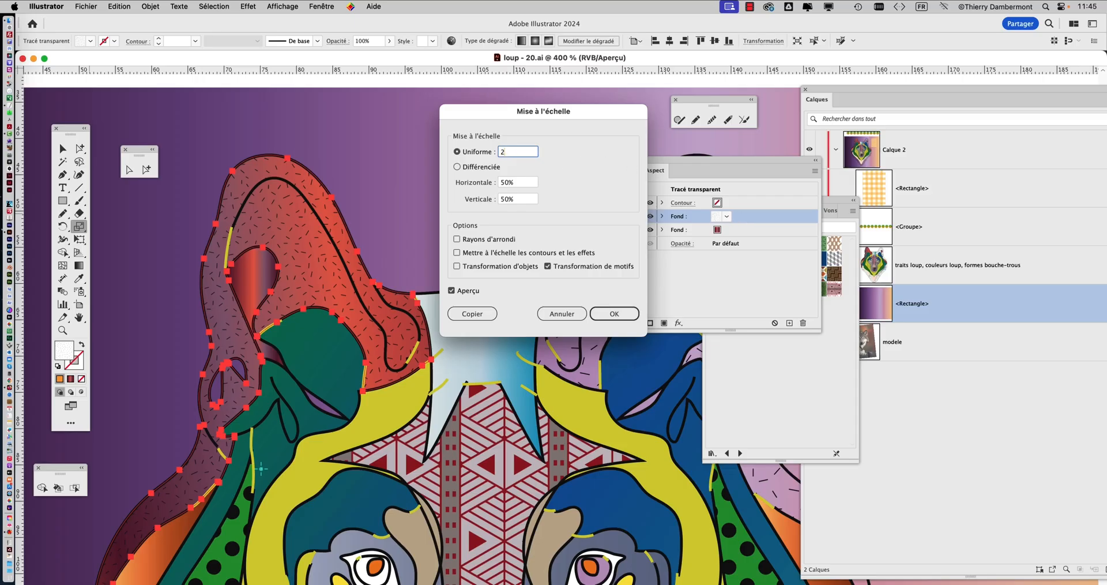
pyautogui.press('Tab')
pyautogui.click(485, 153)
pyautogui.write('150')
pyautogui.press('Tab')
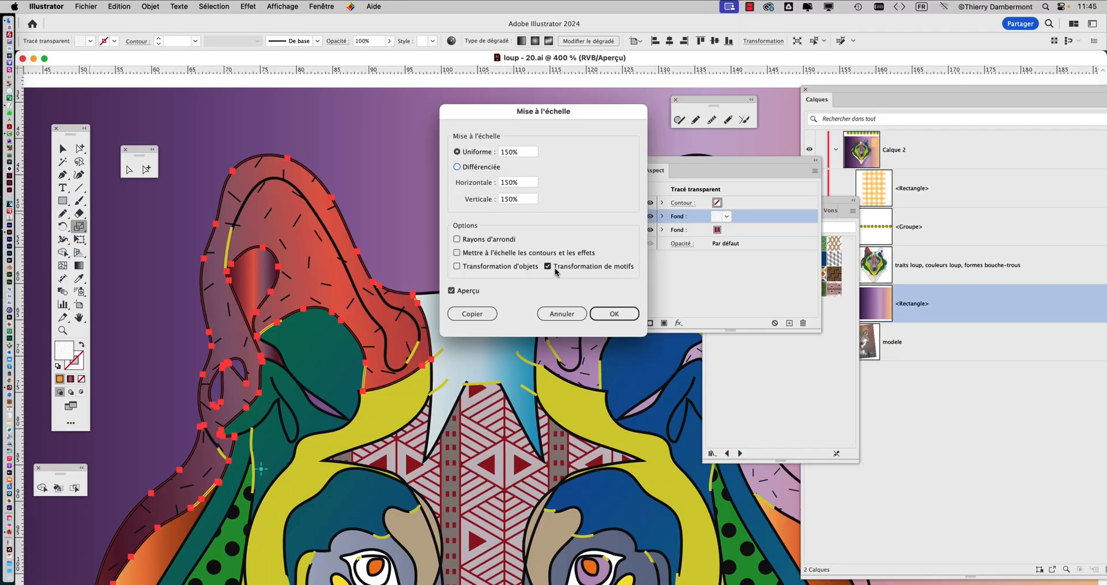
pyautogui.click(773, 448)
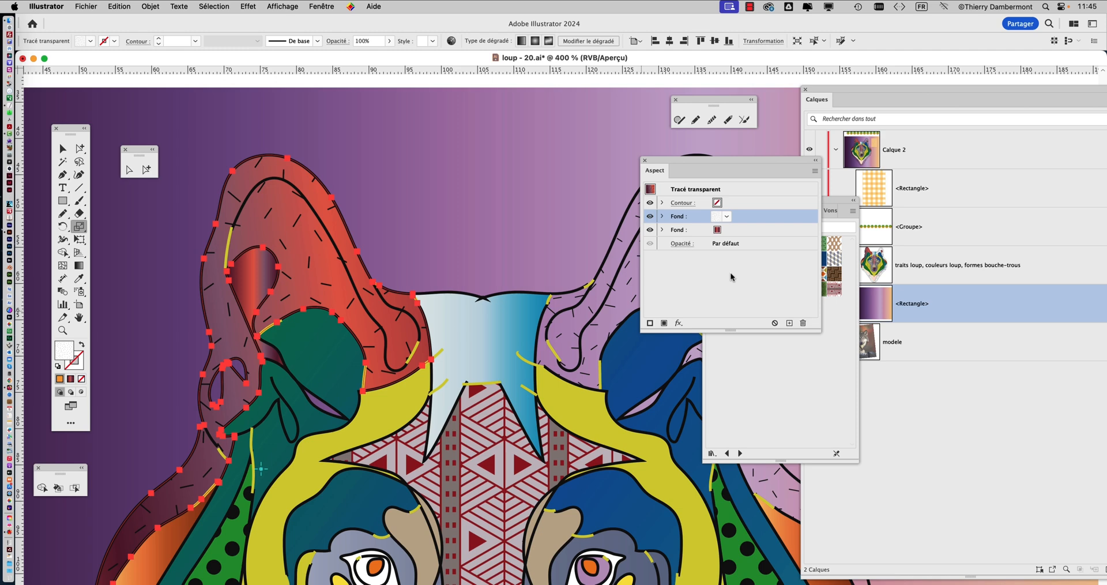
# Deselect the ear and examine its rescaled dash pattern within the whole wolf head
pyautogui.click(62, 148)
pyautogui.click(473, 218)
pyautogui.scroll(-2, 478, 355)
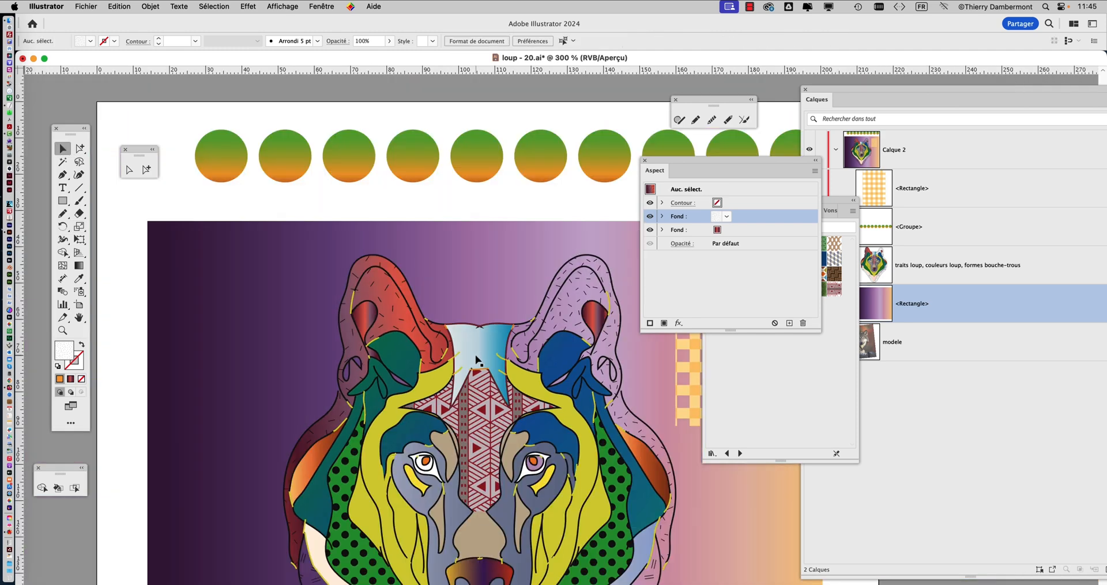
pyautogui.moveTo(468, 376); pyautogui.dragTo(429, 282)
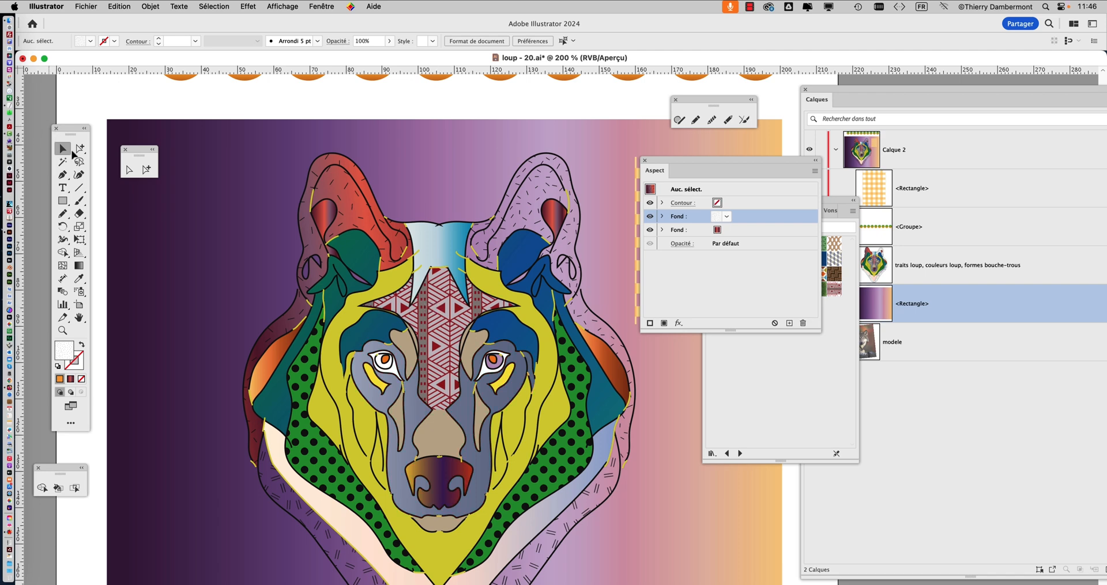
# Reselect the red ear shape, move the Appearance attributes beside it, and add another fill above its dash-pattern fill
pyautogui.click(145, 169)
pyautogui.click(319, 171)
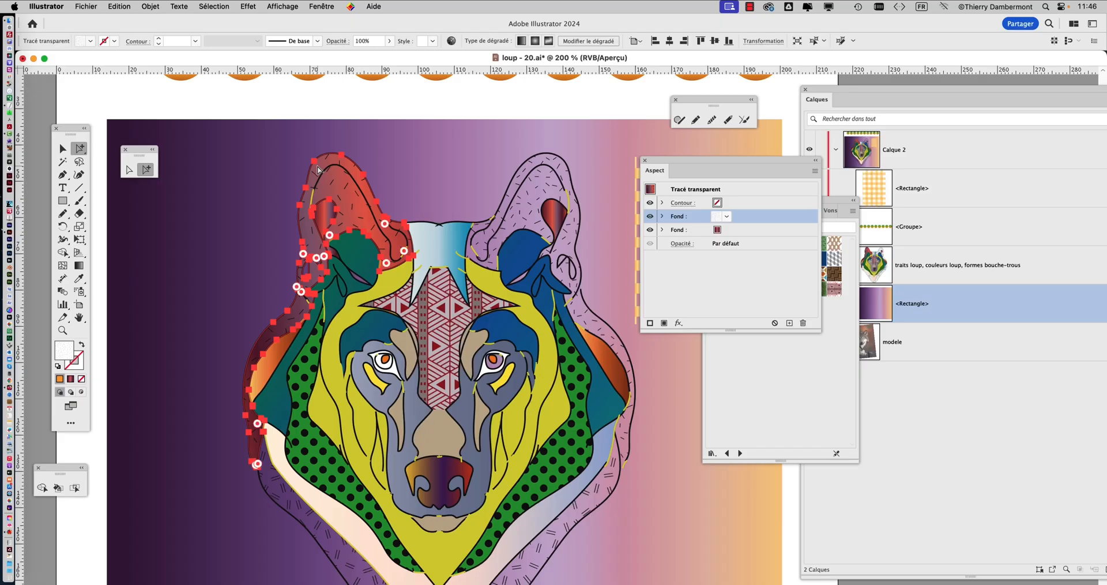
pyautogui.press('super+plus')
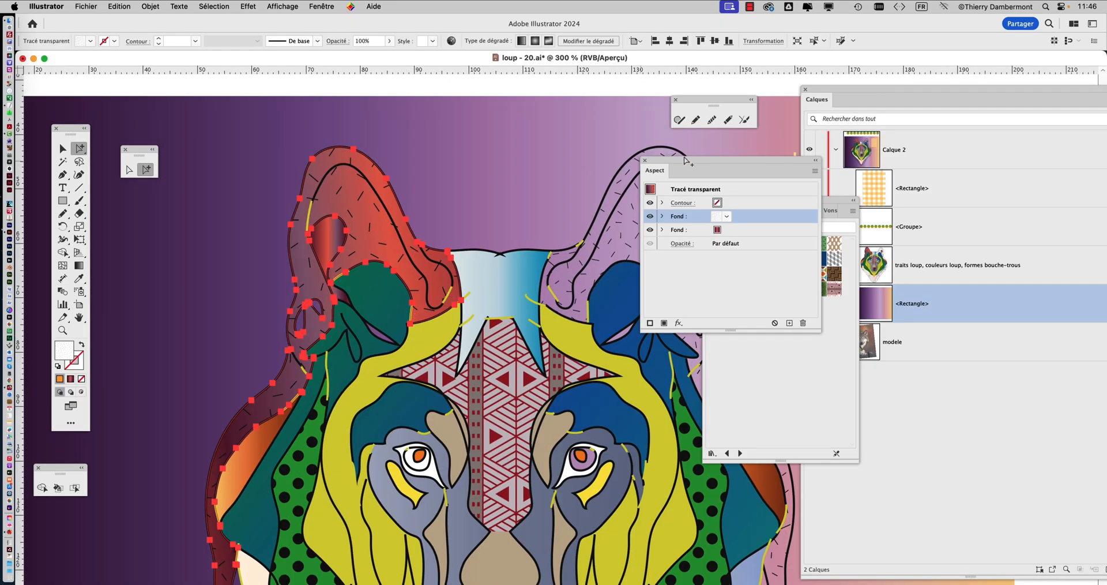
pyautogui.moveTo(692, 160); pyautogui.dragTo(536, 149)
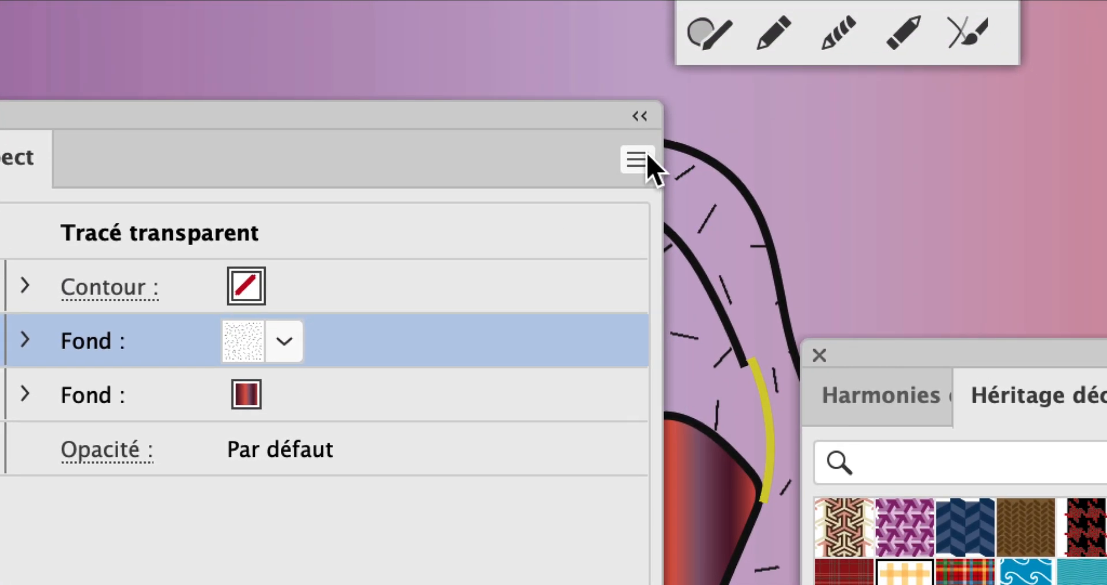
pyautogui.click(714, 113)
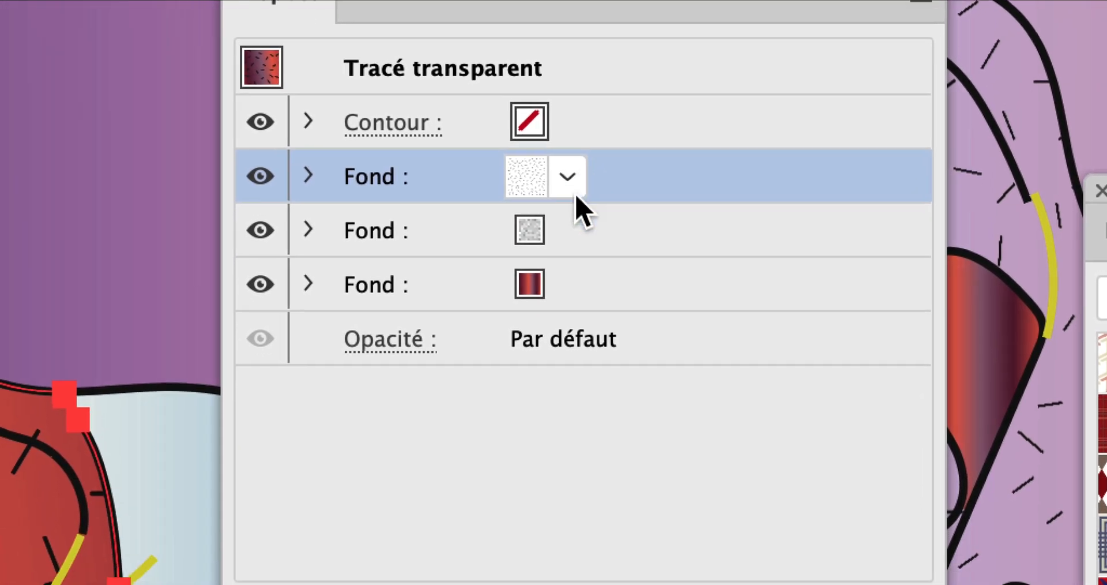
# Apply the brown hexagon pattern swatch to the ear's topmost fill
pyautogui.click(403, 300)
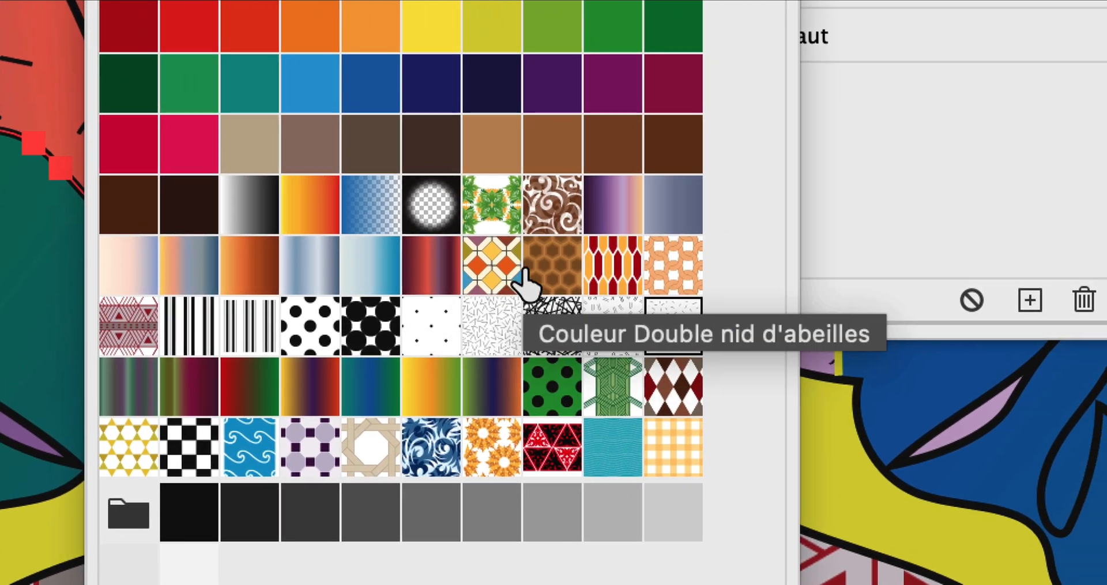
pyautogui.click(627, 242)
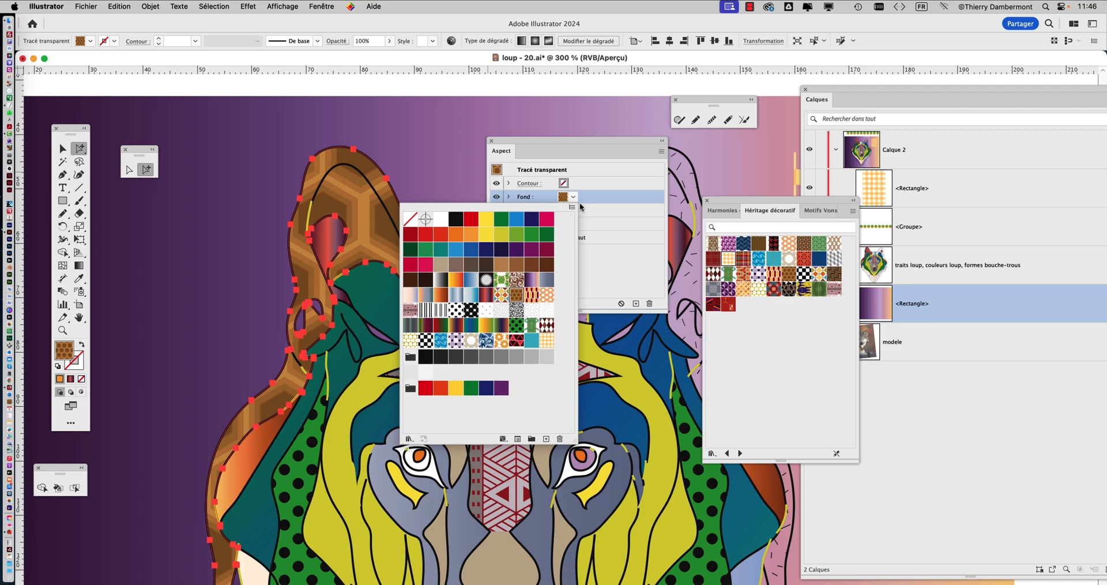
pyautogui.click(580, 204)
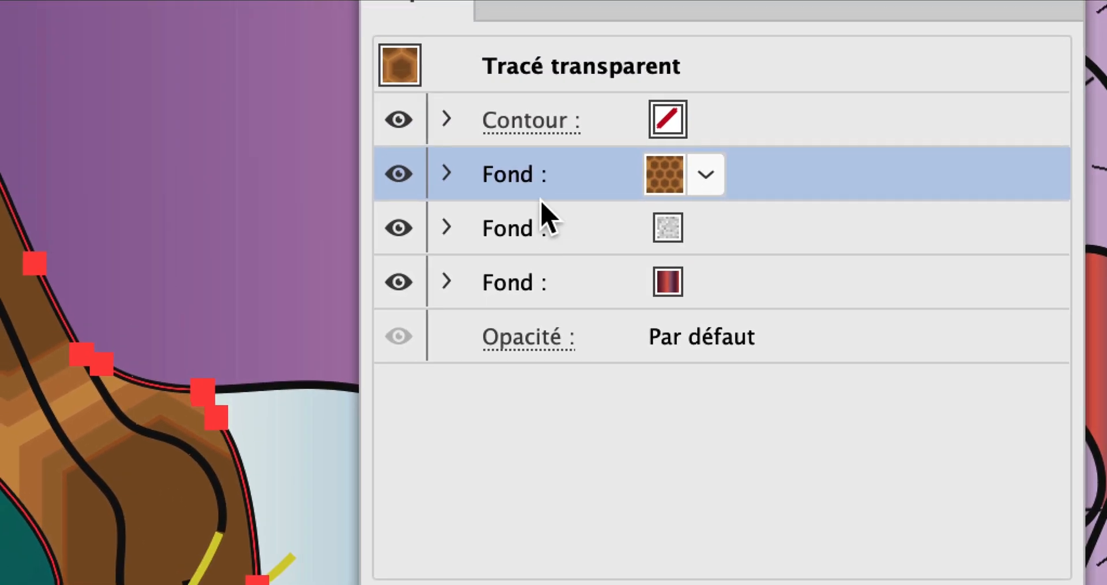
# Try 55% opacity on the ear's hexagon-pattern fill only
pyautogui.click(521, 196)
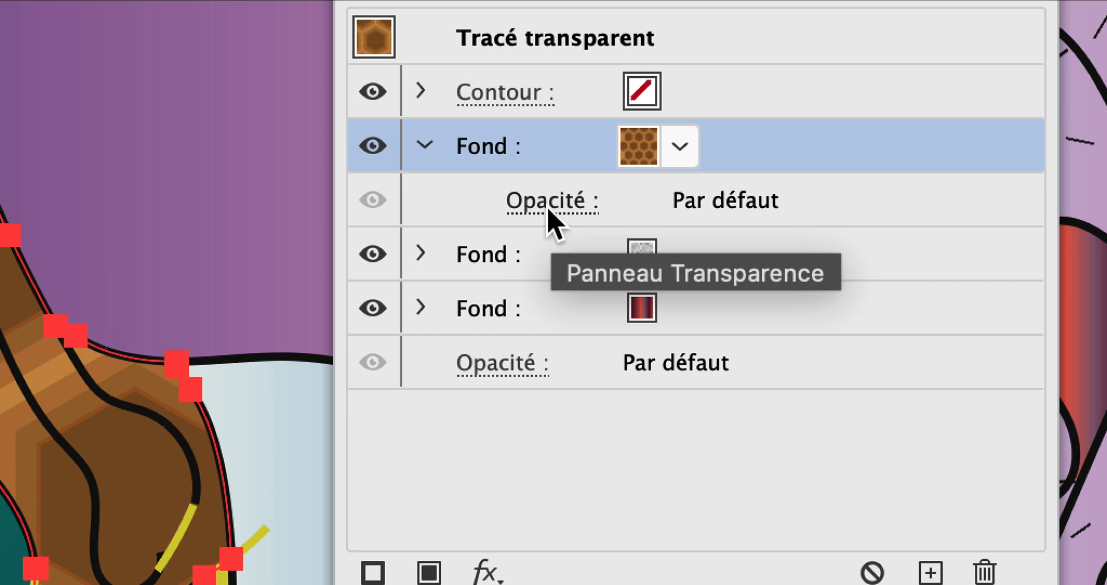
pyautogui.click(546, 224)
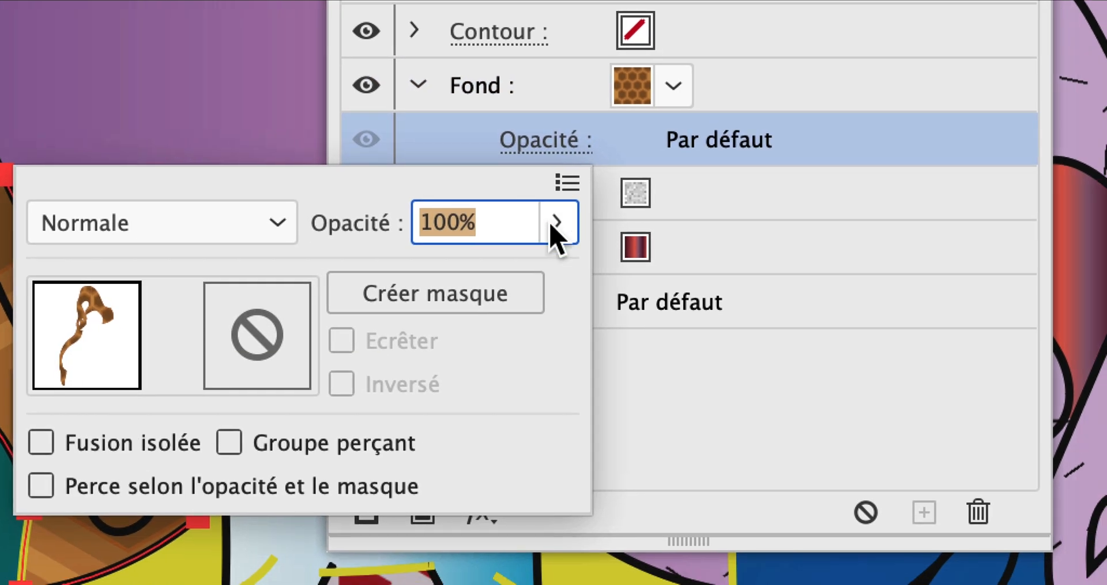
pyautogui.click(551, 224)
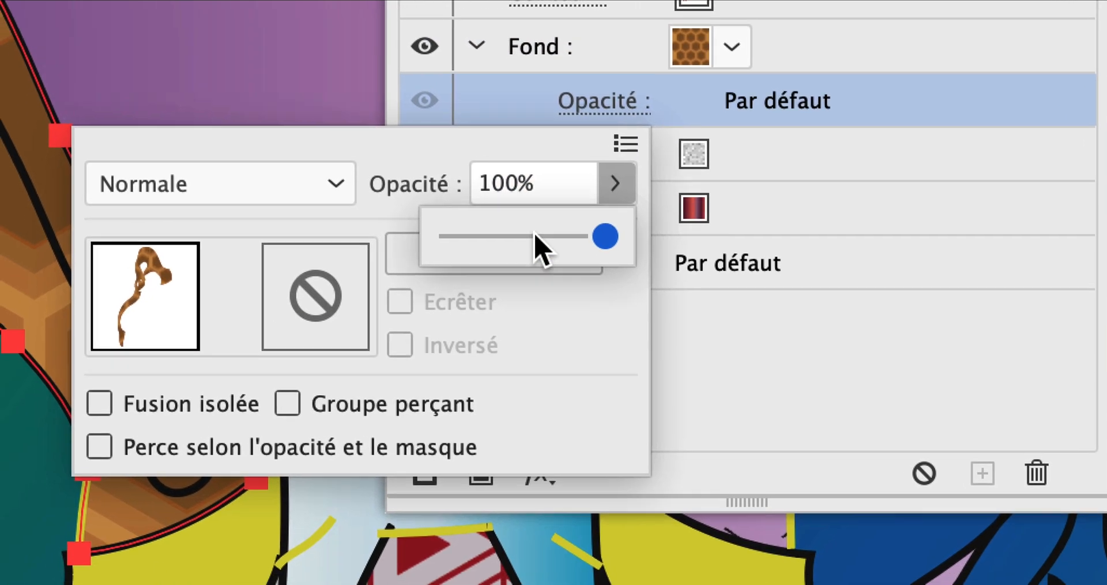
pyautogui.click(478, 276)
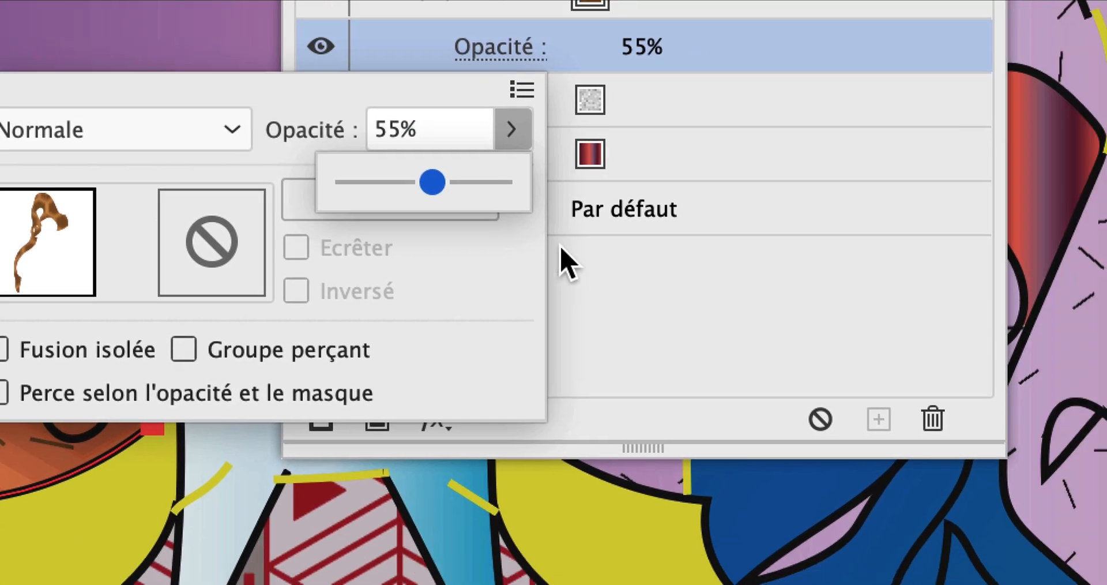
pyautogui.click(568, 263)
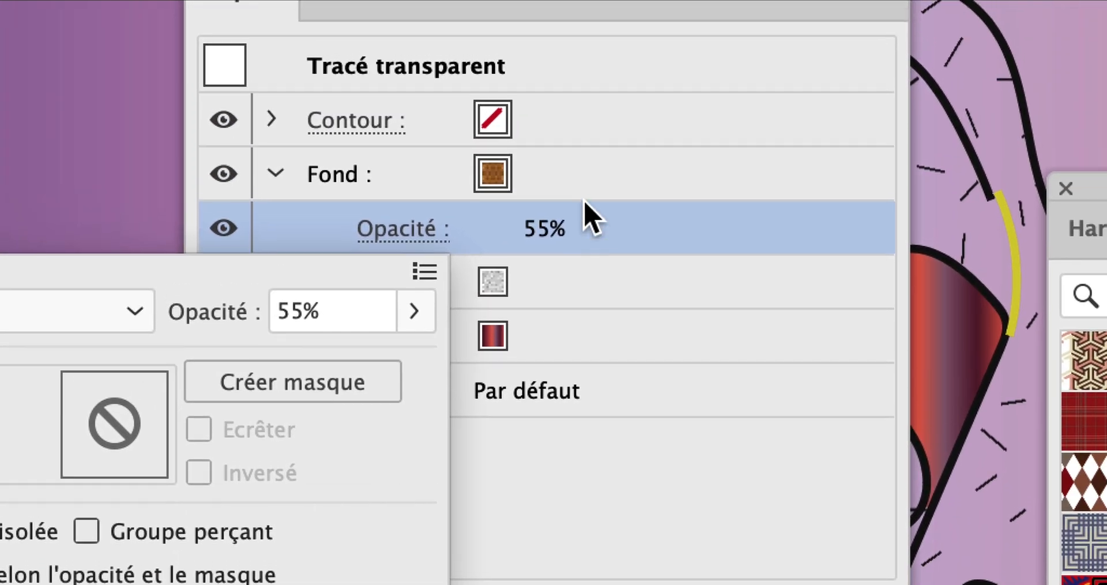
pyautogui.click(587, 209)
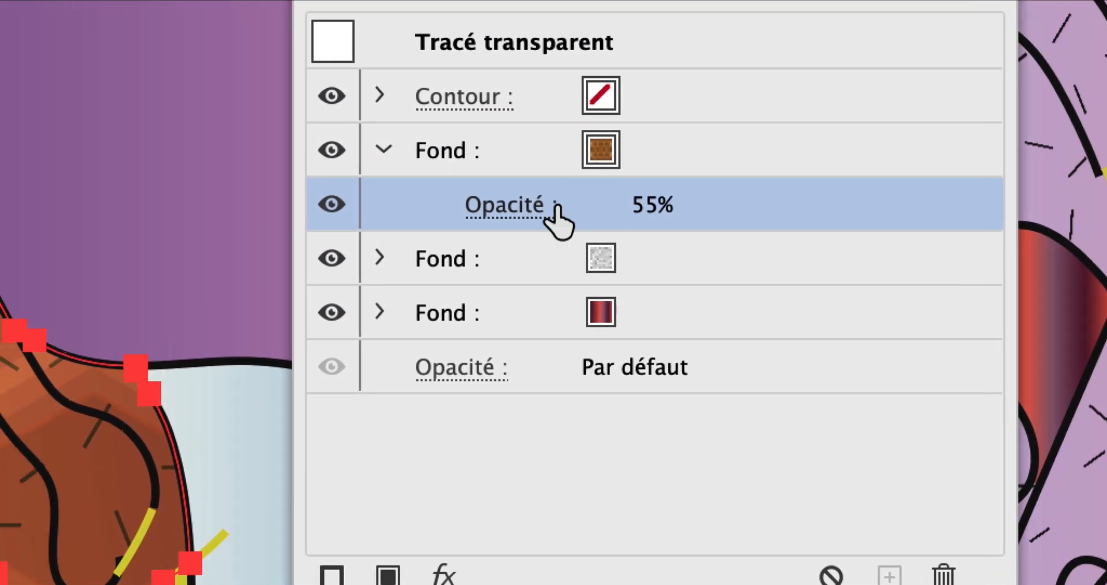
# Set the hexagon-pattern fill's opacity to 100% and its blend mode to Luminosité
pyautogui.click(555, 208)
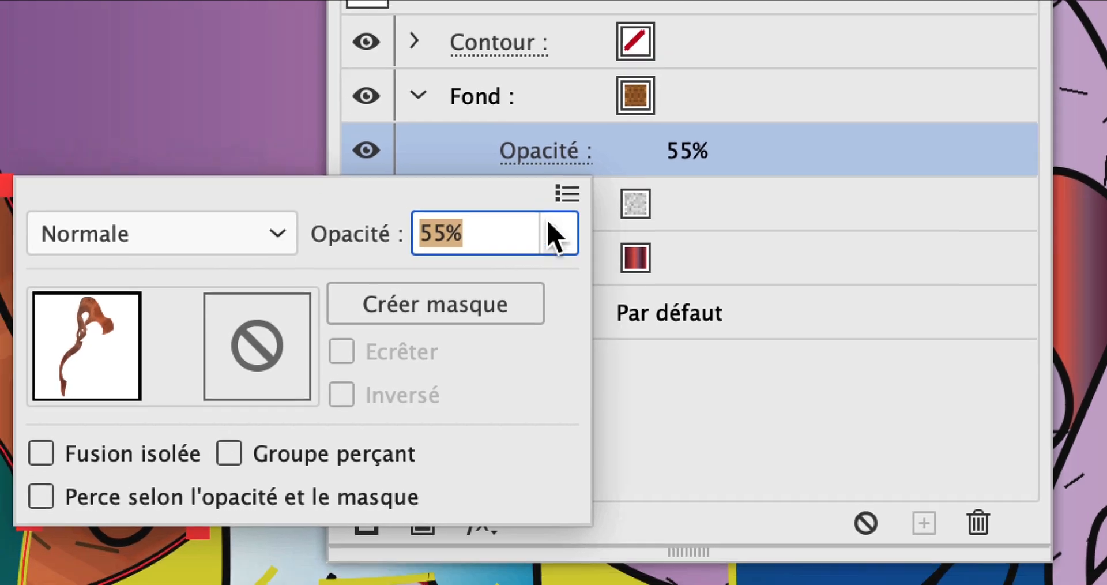
pyautogui.click(521, 289)
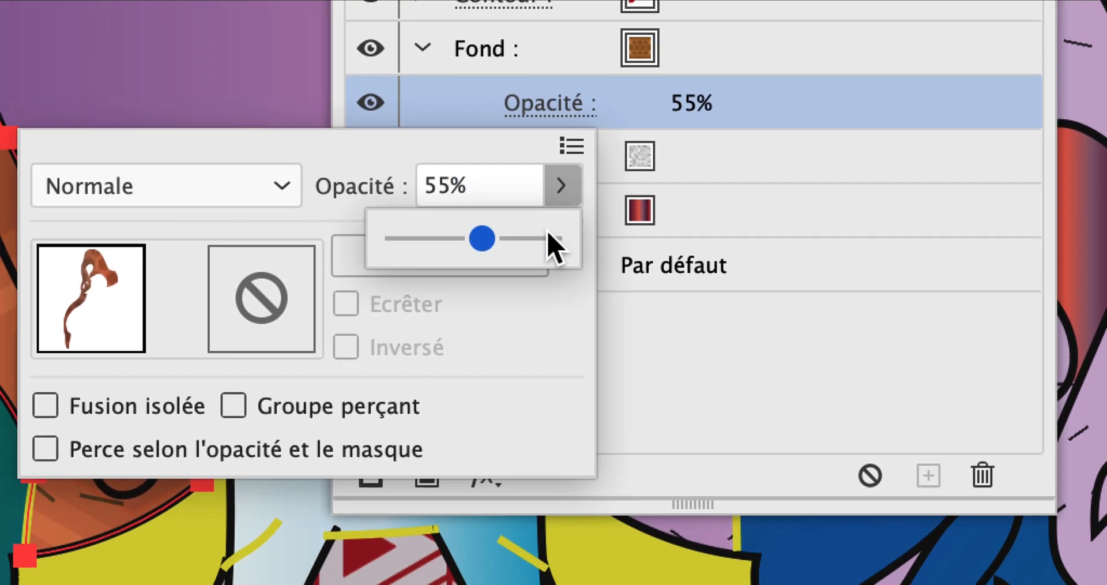
pyautogui.click(547, 237)
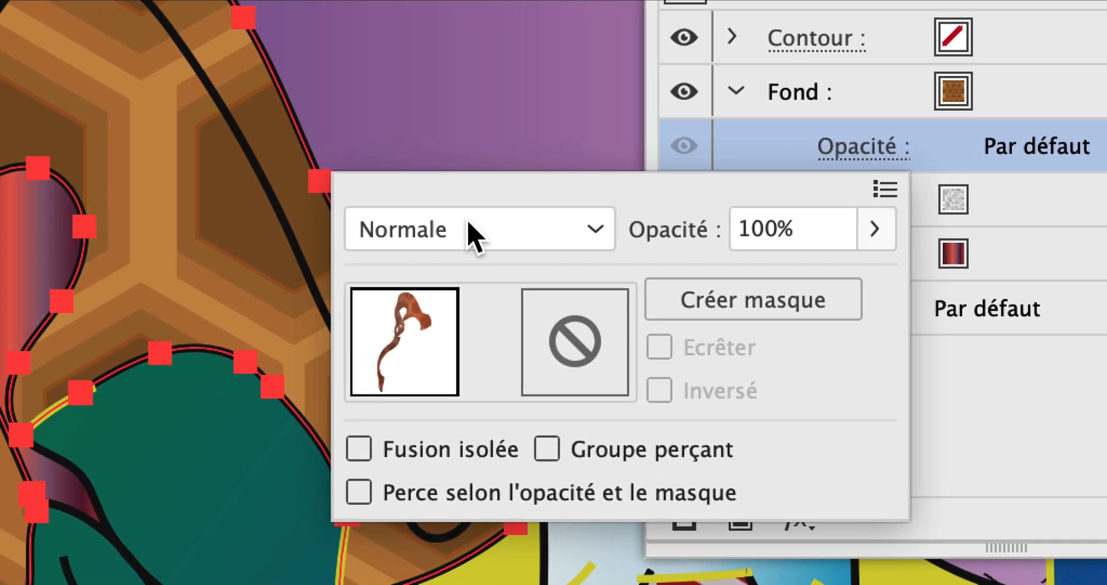
pyautogui.click(461, 229)
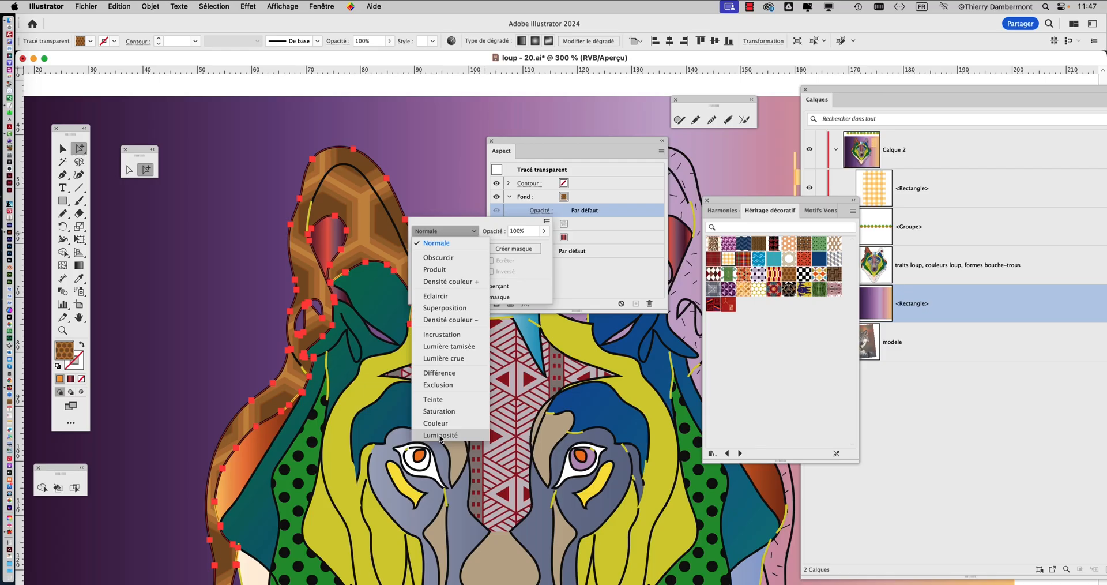
pyautogui.click(440, 435)
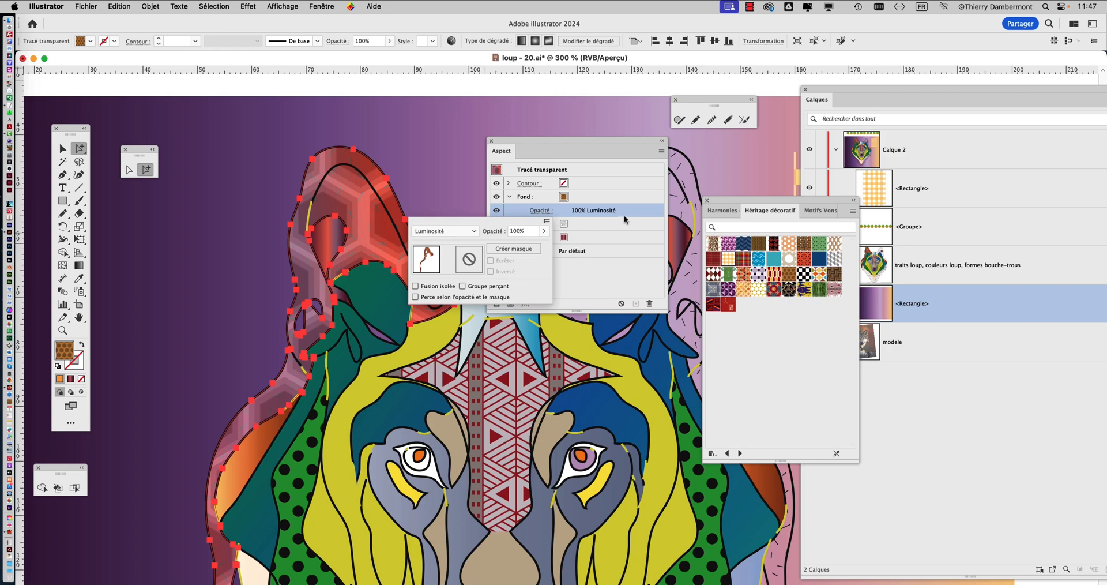
pyautogui.click(589, 199)
pyautogui.click(581, 199)
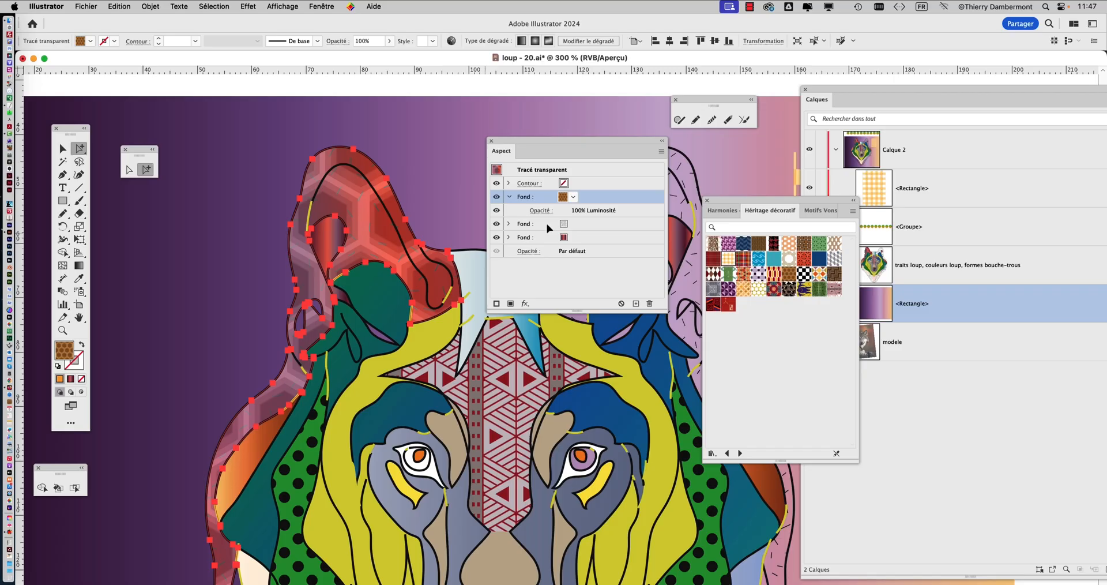
# Move the Appearance attributes clear of the ear and collapse the hexagon fill's details
pyautogui.scroll(1, 304, 294)
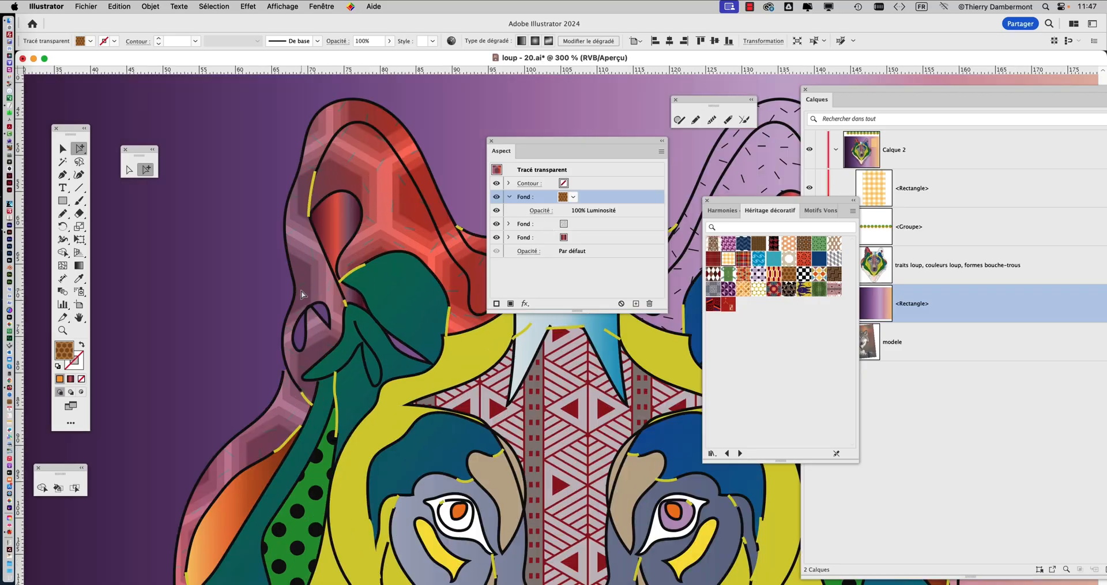
pyautogui.scroll(1, 304, 294)
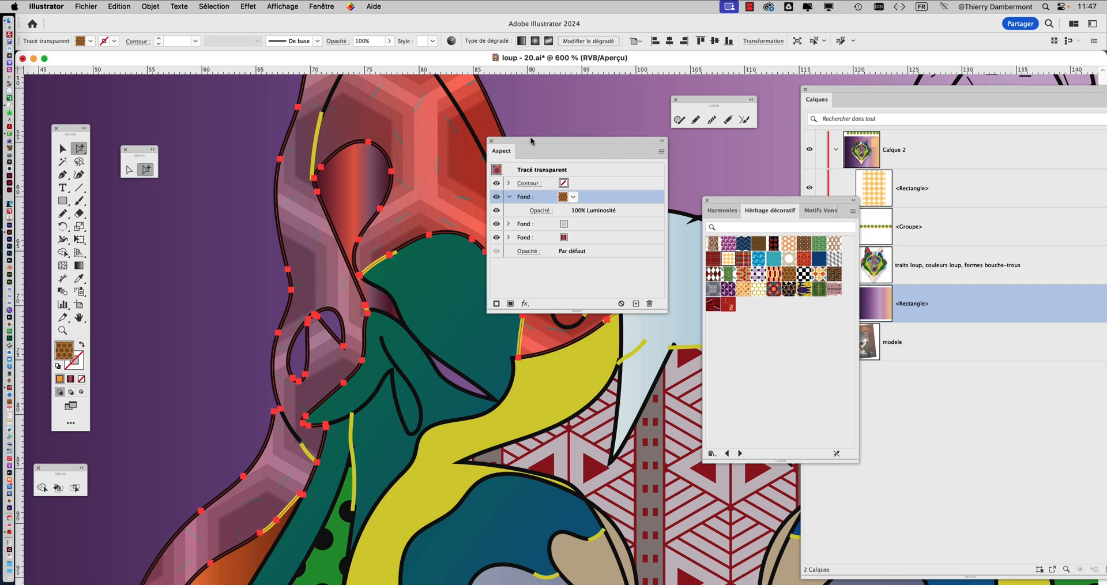
pyautogui.moveTo(531, 140); pyautogui.dragTo(613, 138)
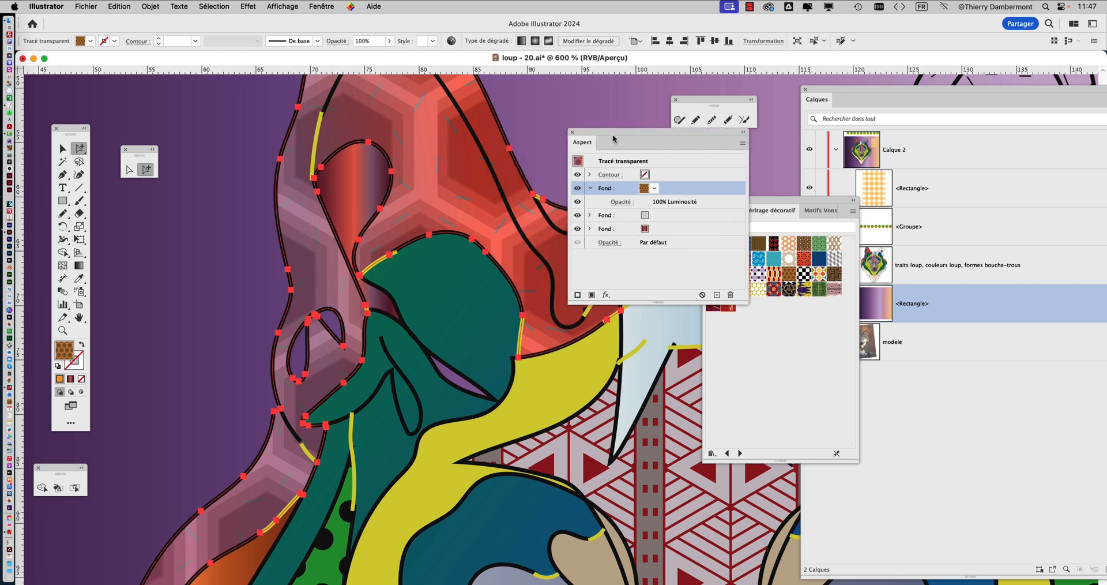
pyautogui.click(590, 189)
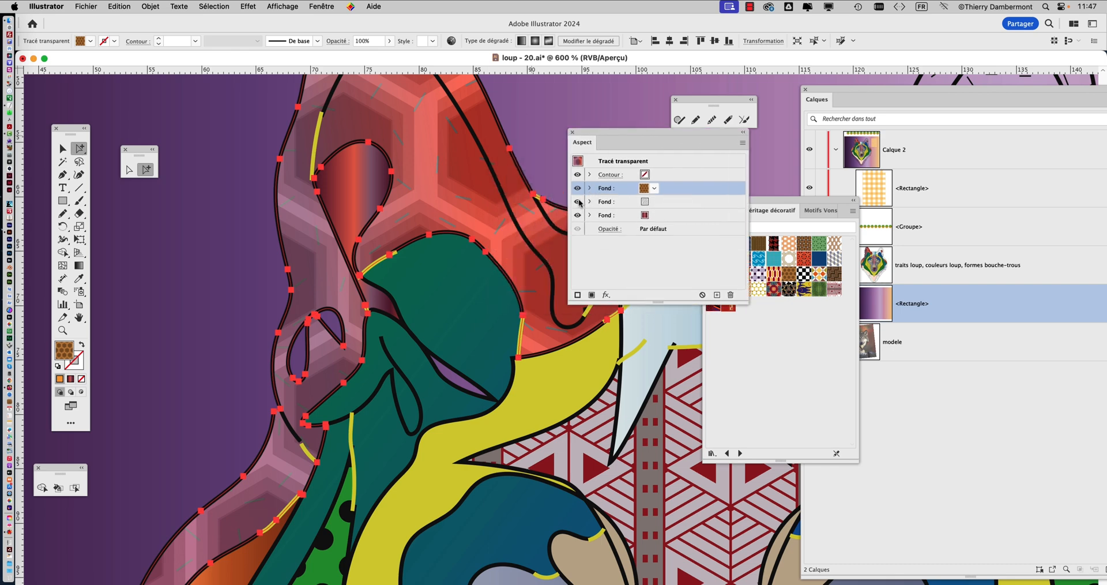
# Toggle the visibility of the ear's dash and hexagon fills to compare their contribution
pyautogui.click(578, 201)
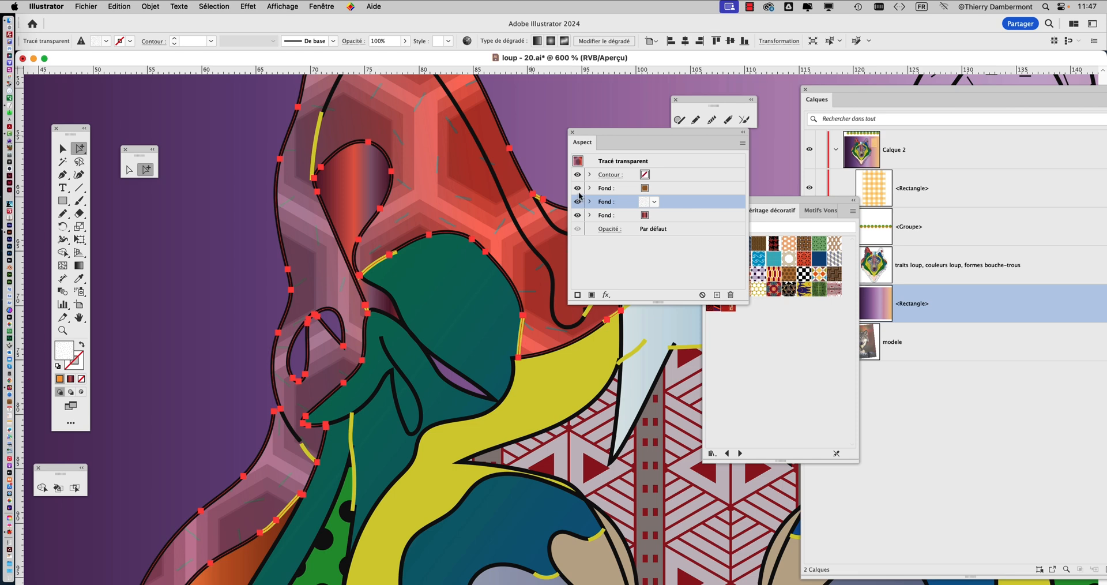
pyautogui.click(578, 188)
pyautogui.click(578, 188)
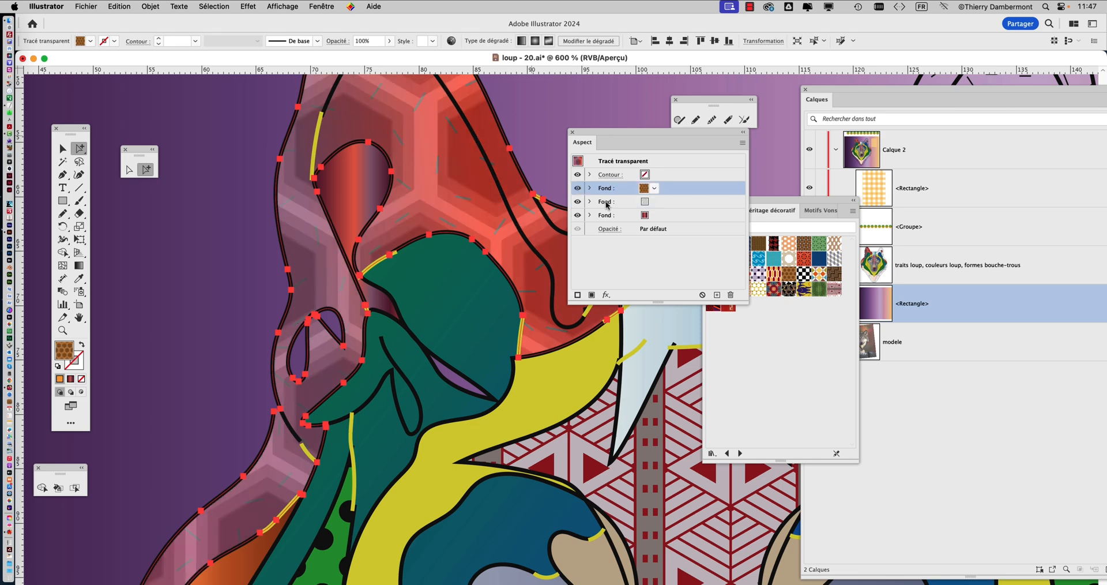
# Open the transparency settings of the ear's dash-pattern fill and set its blend mode to Densité couleur −
pyautogui.click(600, 202)
pyautogui.click(589, 202)
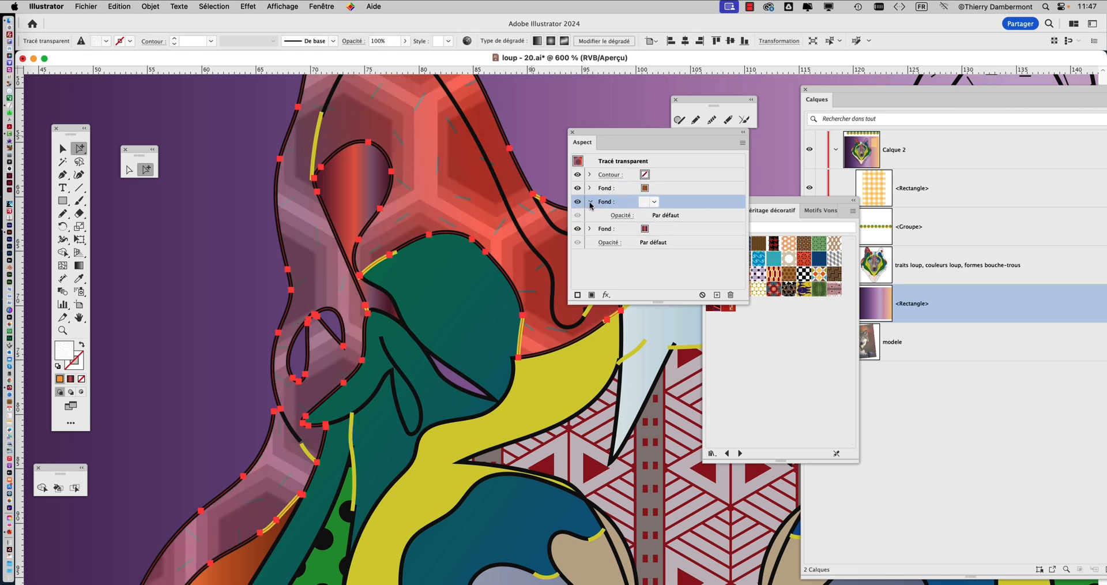
pyautogui.click(620, 216)
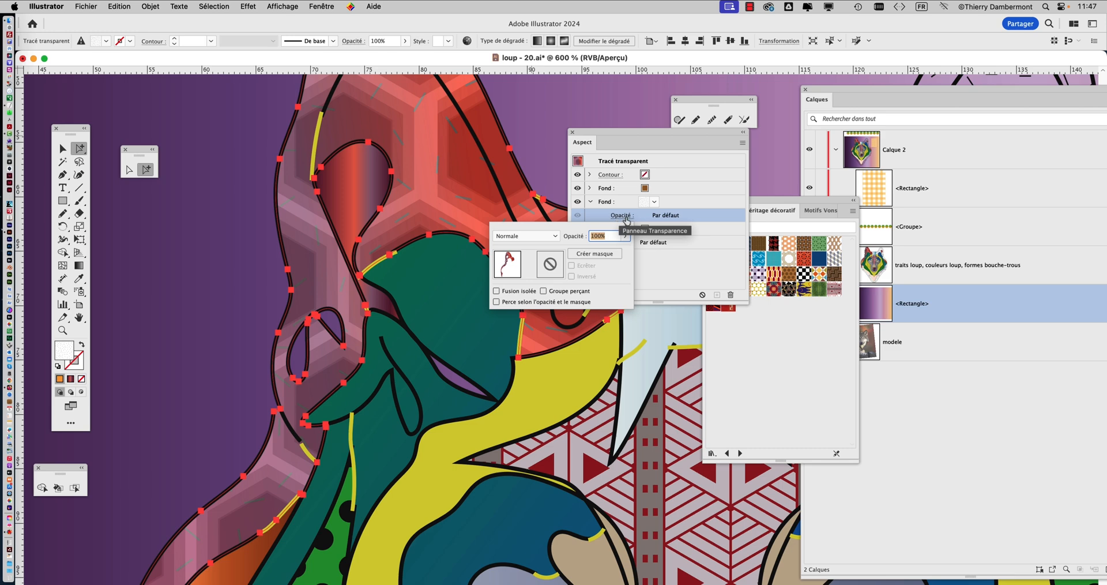
pyautogui.click(620, 219)
pyautogui.click(620, 218)
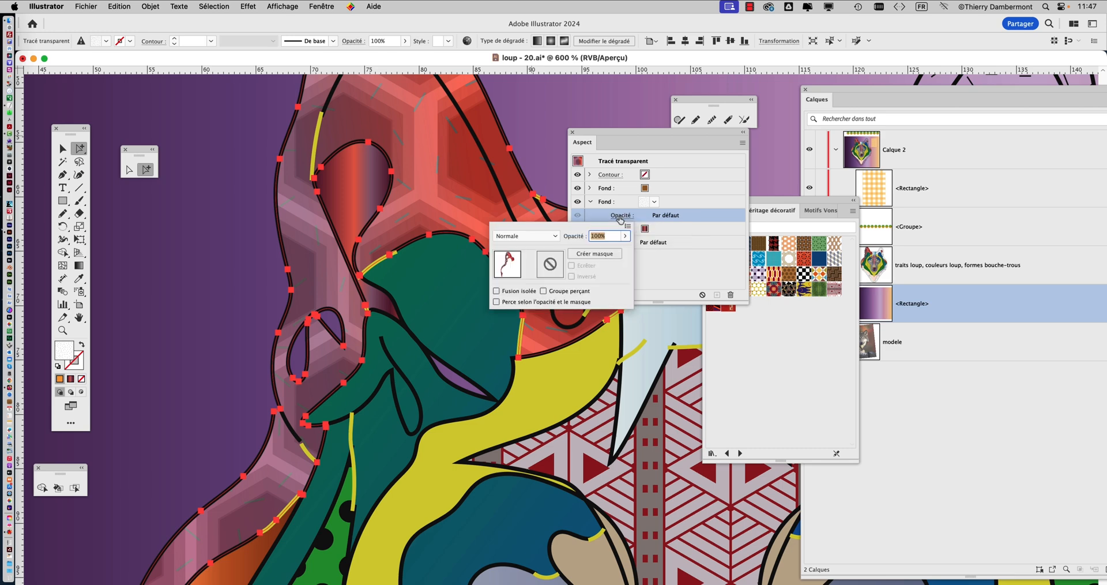
pyautogui.click(553, 236)
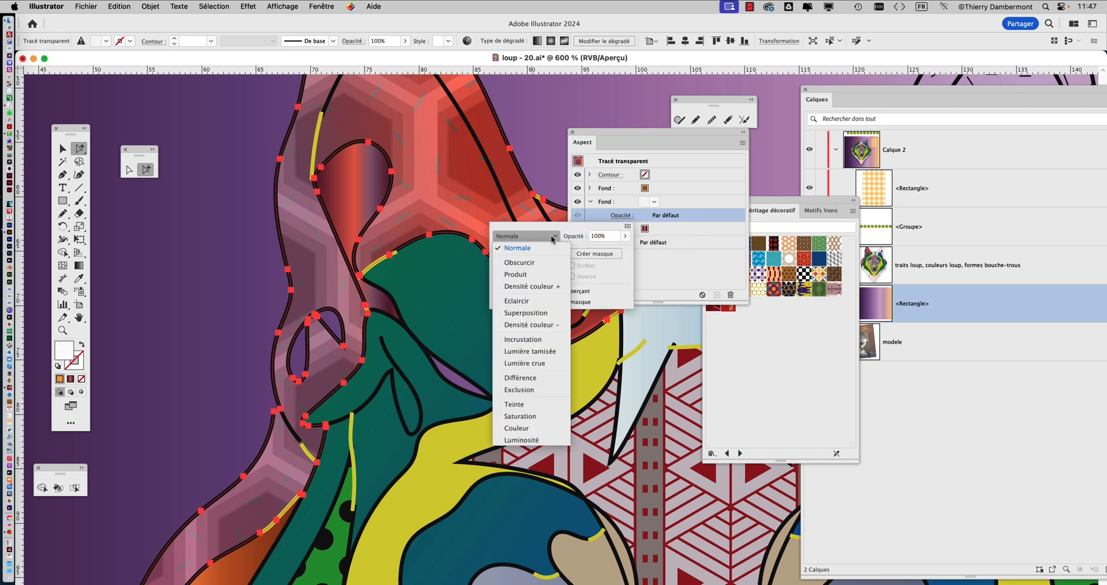
pyautogui.click(534, 325)
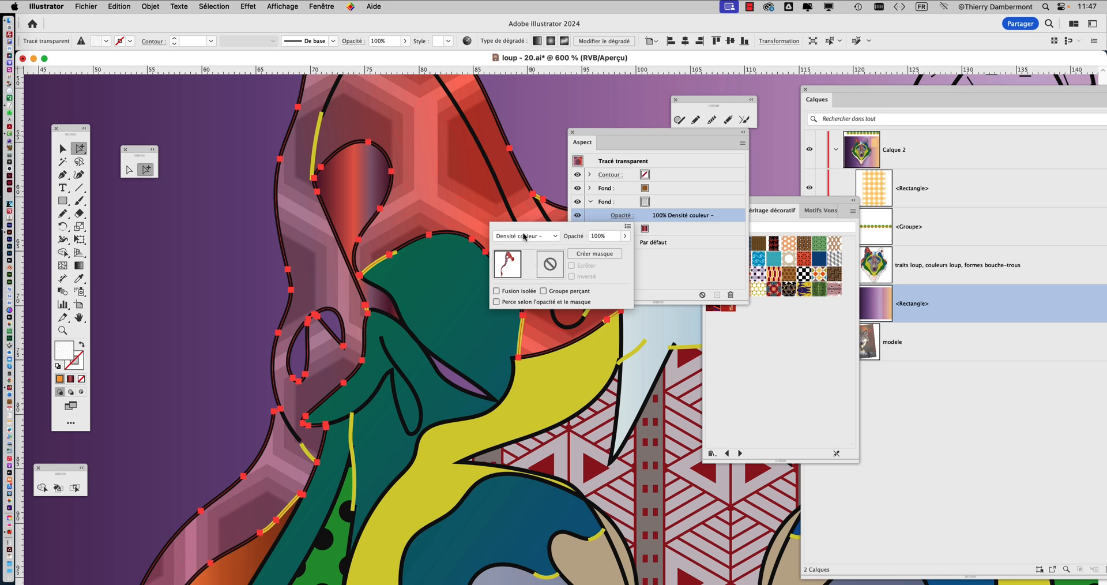
# Try other blend modes on the dash-pattern fill, including Teinte, Densité couleur +, Eclaircir, Lumière tamisée, Différence and Luminosité
pyautogui.scroll(-4, 523, 237)
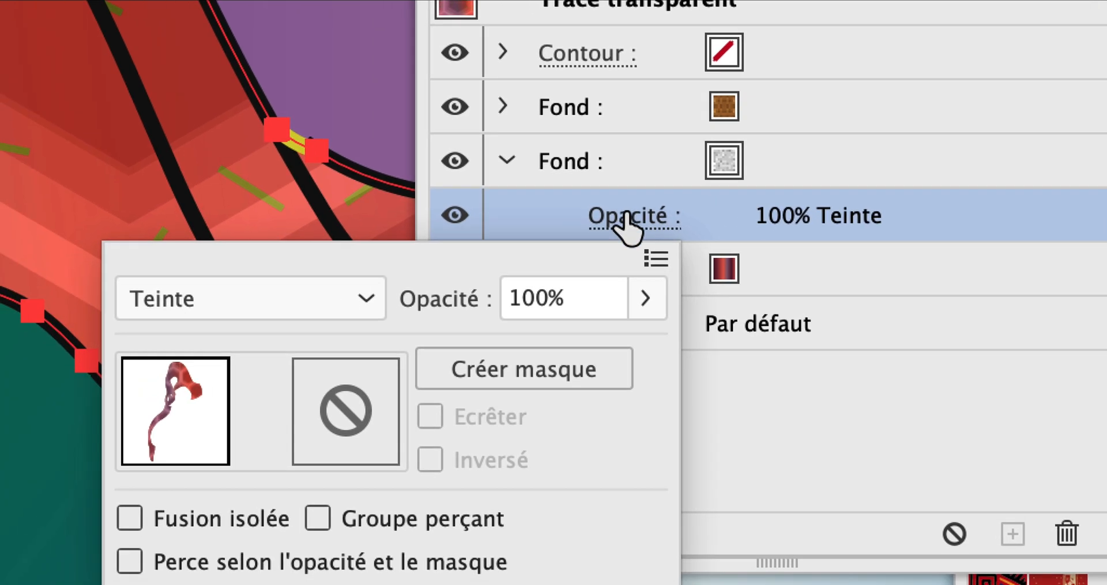
pyautogui.click(273, 300)
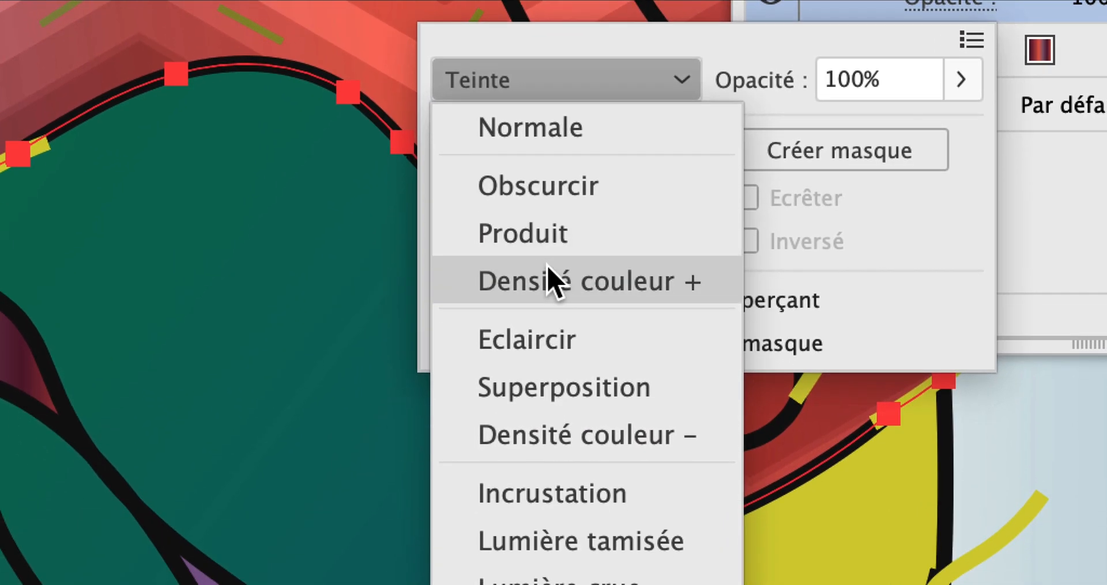
pyautogui.click(551, 387)
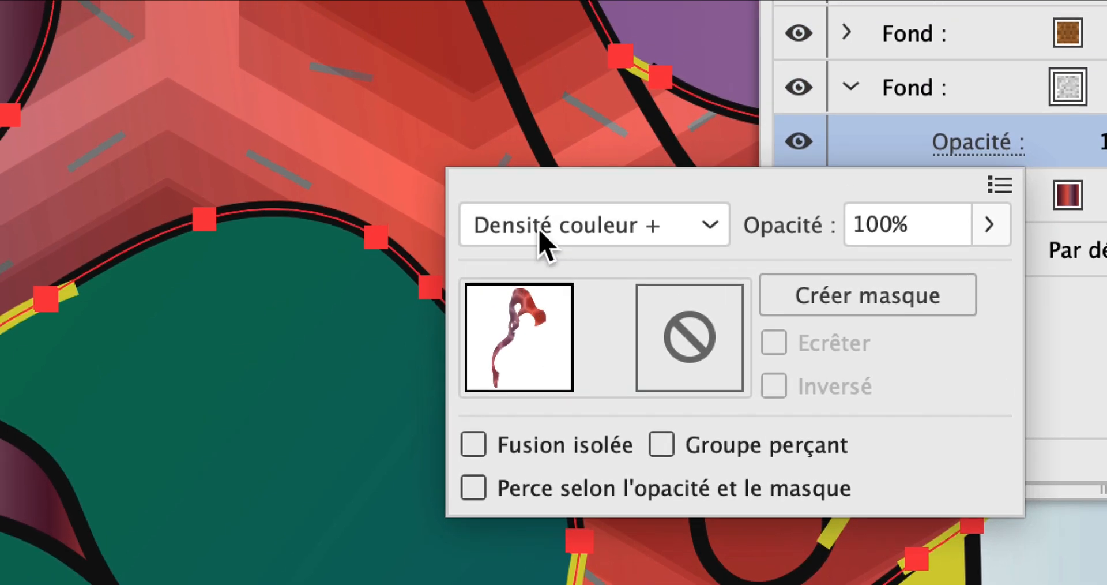
pyautogui.scroll(-3, 541, 231)
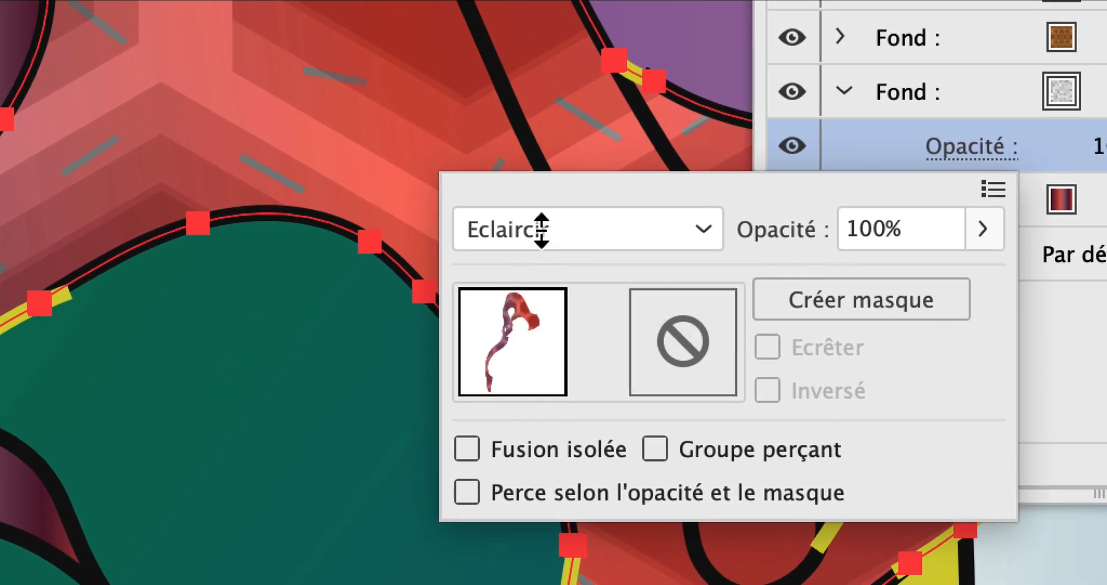
pyautogui.scroll(-2, 540, 231)
pyautogui.scroll(-3, 545, 242)
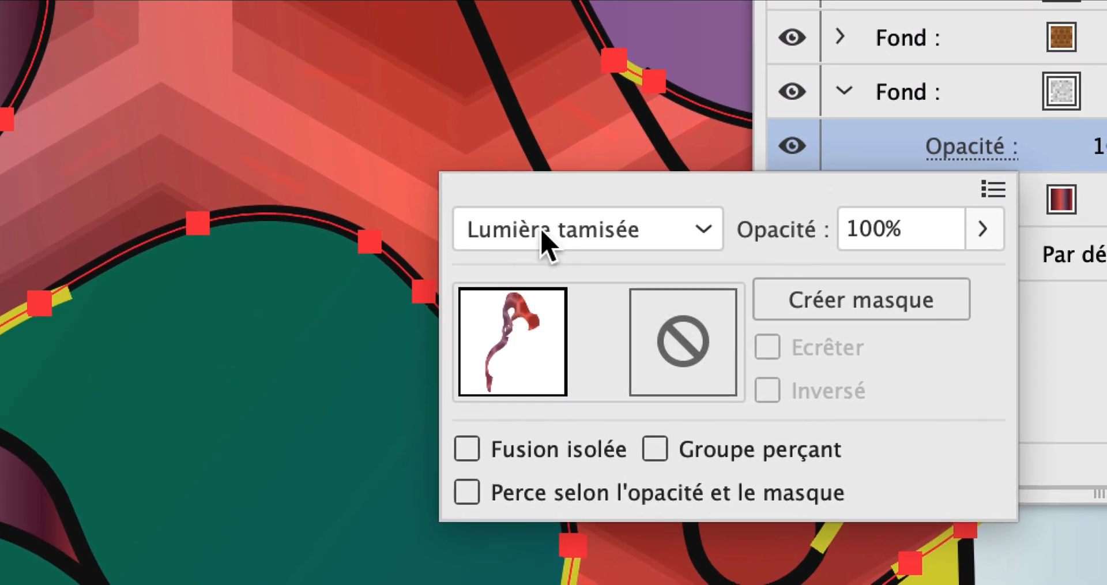
pyautogui.scroll(-5, 542, 231)
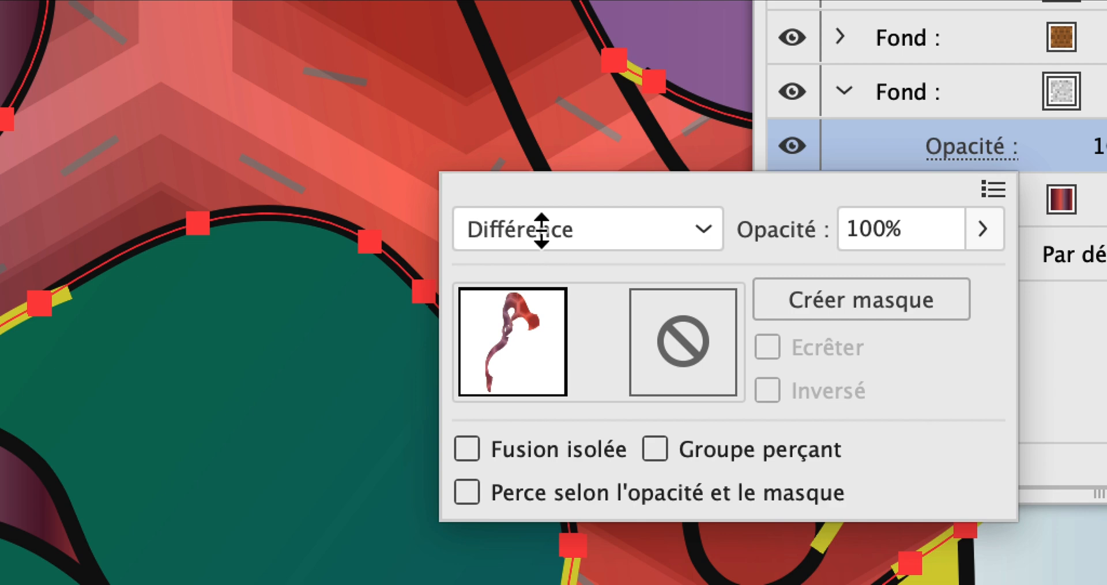
pyautogui.scroll(-1, 542, 234)
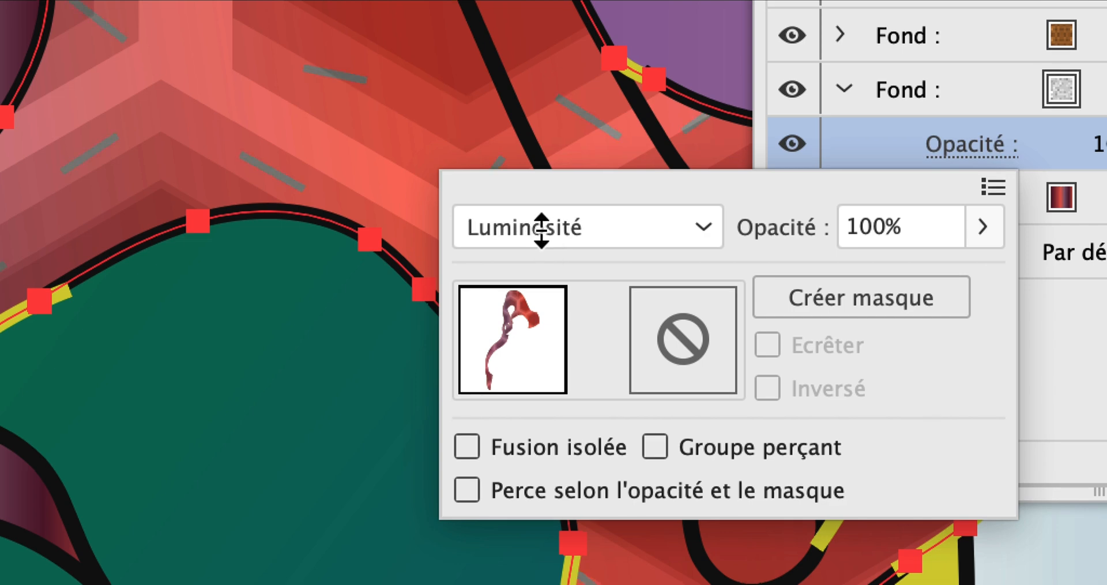
# Try the blend modes Teinte, Incrustation, Superposition, Lumière tamisée and Lumière crue on the ear's dash-pattern fill
pyautogui.scroll(7, 541, 230)
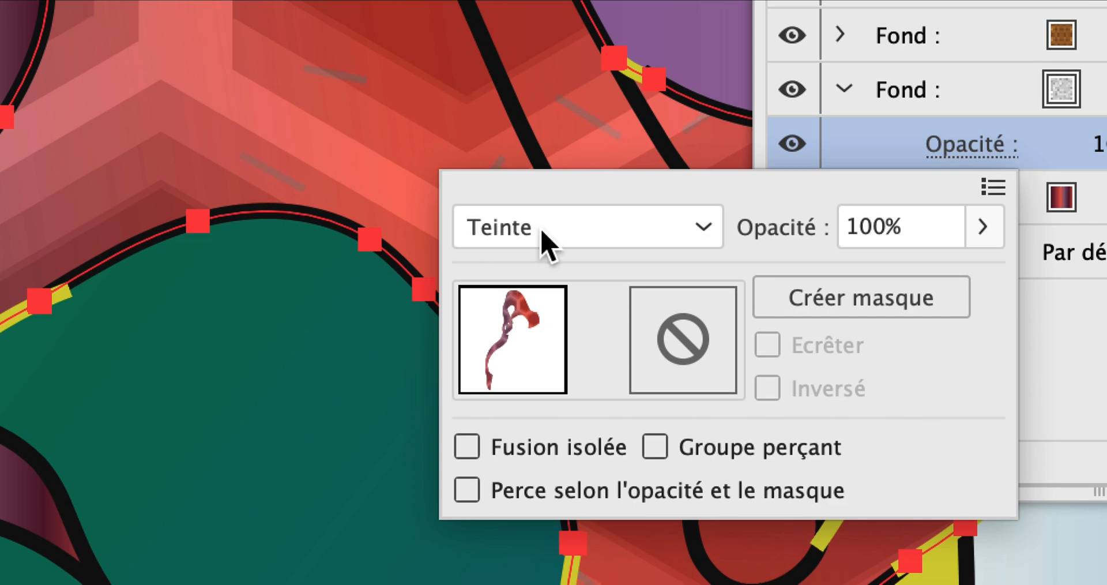
pyautogui.scroll(1, 542, 238)
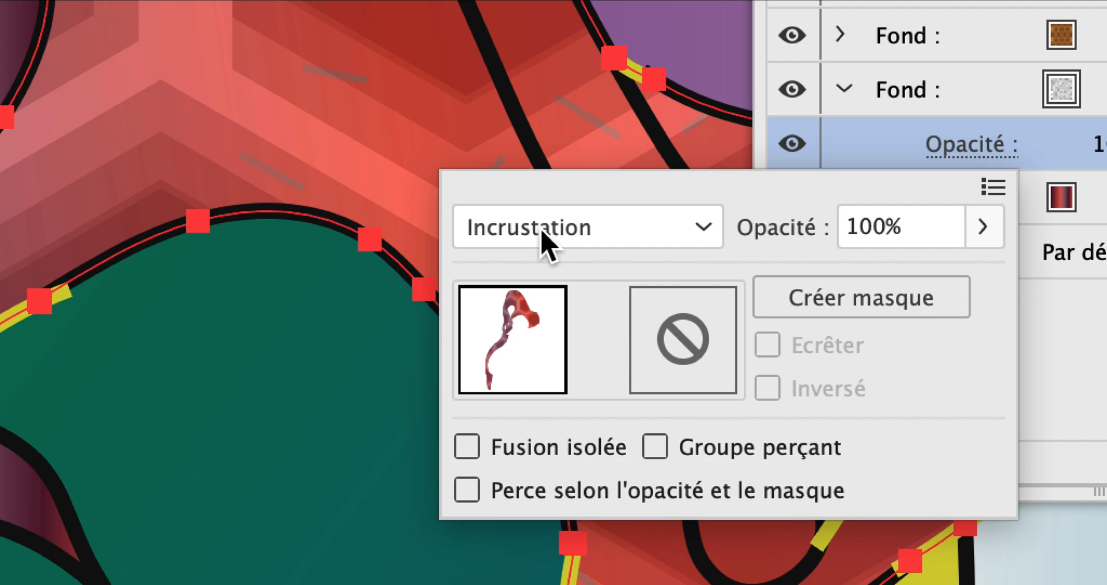
pyautogui.scroll(1, 542, 234)
pyautogui.scroll(1, 540, 230)
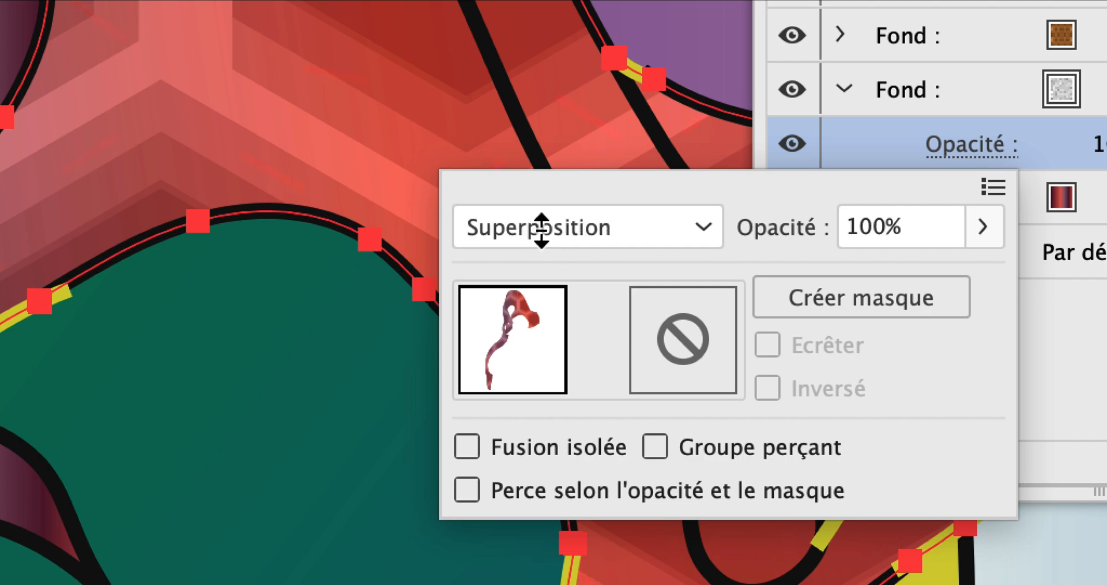
pyautogui.scroll(-1, 541, 230)
pyautogui.scroll(-2, 542, 230)
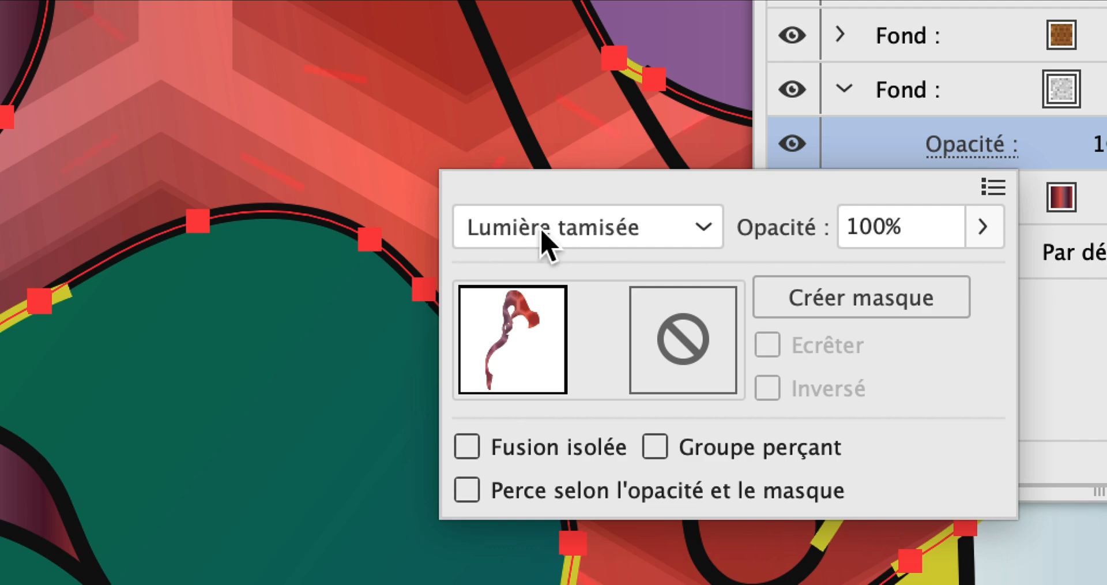
pyautogui.scroll(-1, 542, 231)
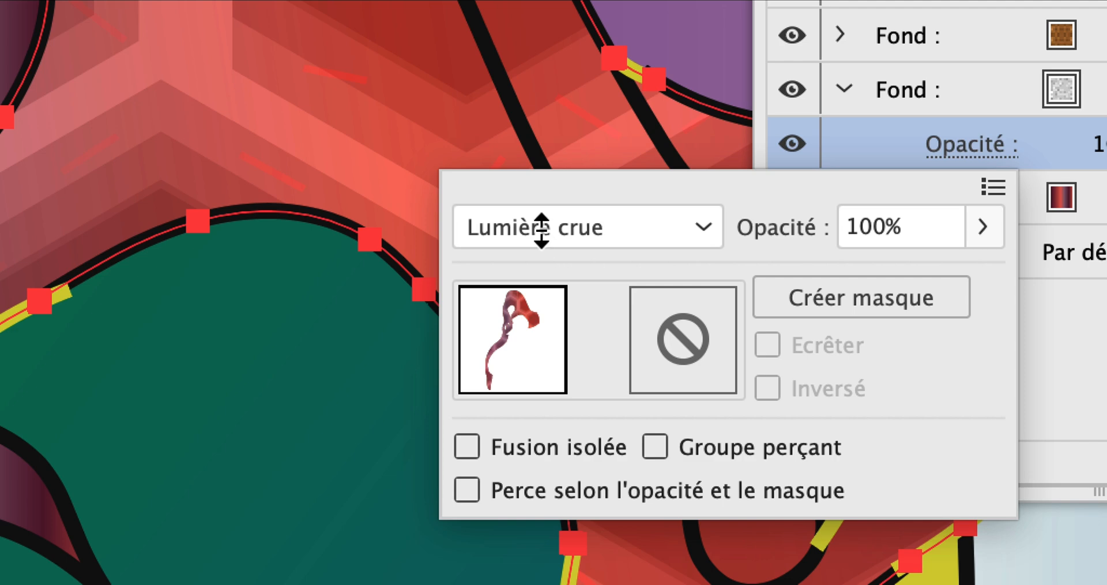
# Try Densité couleur − and Produit on the dash-pattern fill, and set its blend mode to Obscurcir
pyautogui.scroll(1, 541, 229)
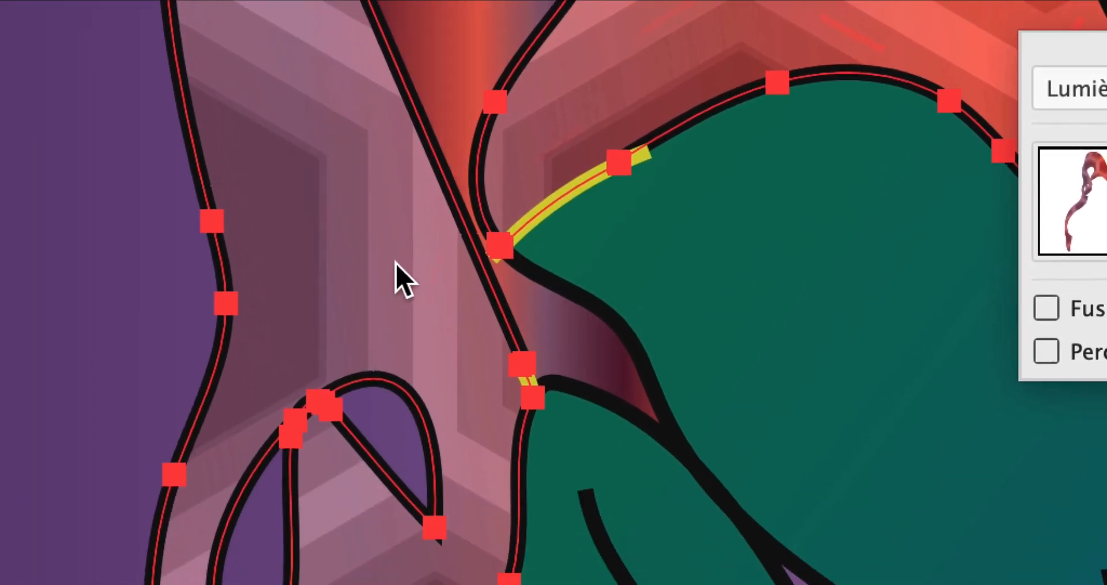
pyautogui.scroll(2, 540, 230)
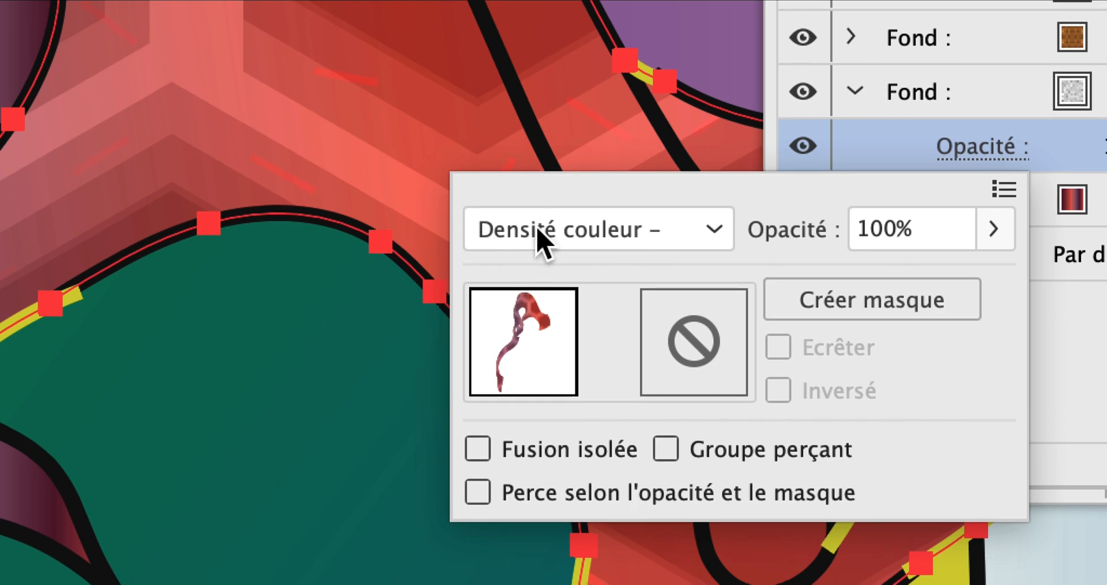
pyautogui.scroll(2, 540, 237)
pyautogui.scroll(2, 539, 238)
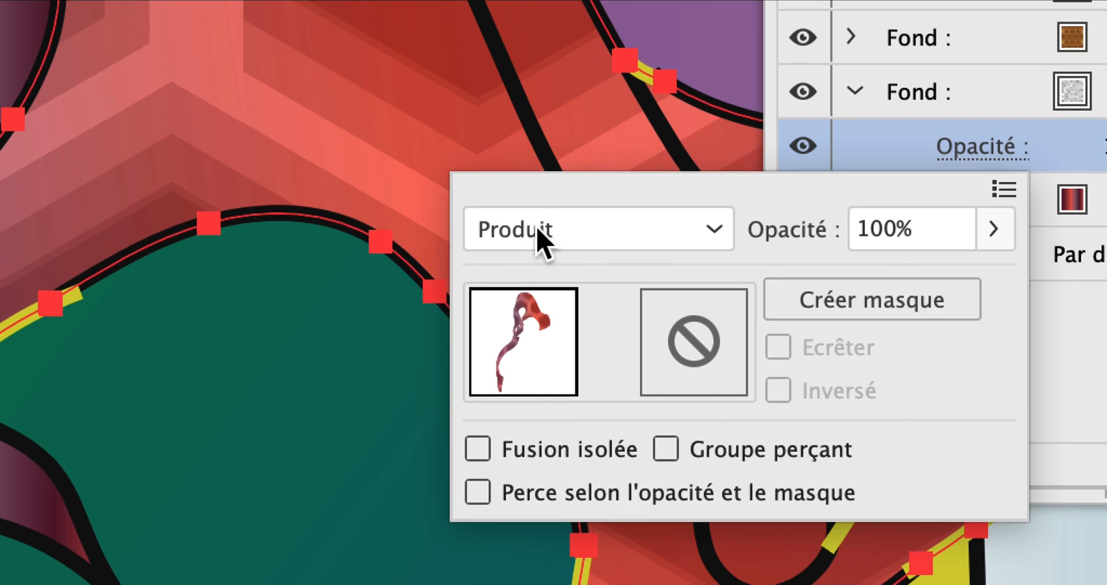
pyautogui.scroll(2, 539, 238)
pyautogui.scroll(-1, 538, 230)
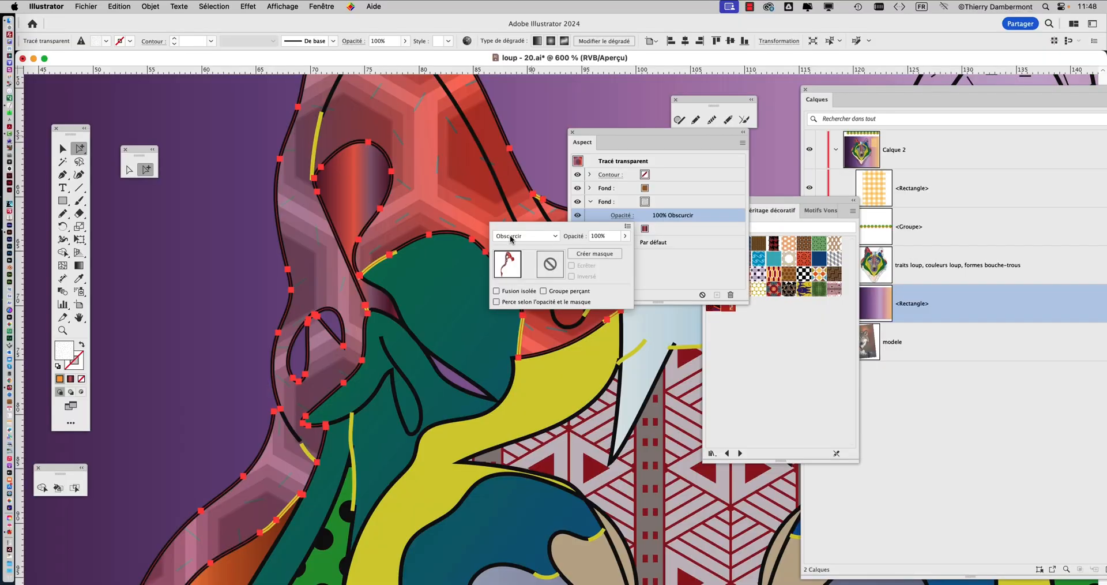
# Load the Graphiques de base_Textures pattern library and try two of its textures on the ear's middle fill
pyautogui.click(707, 200)
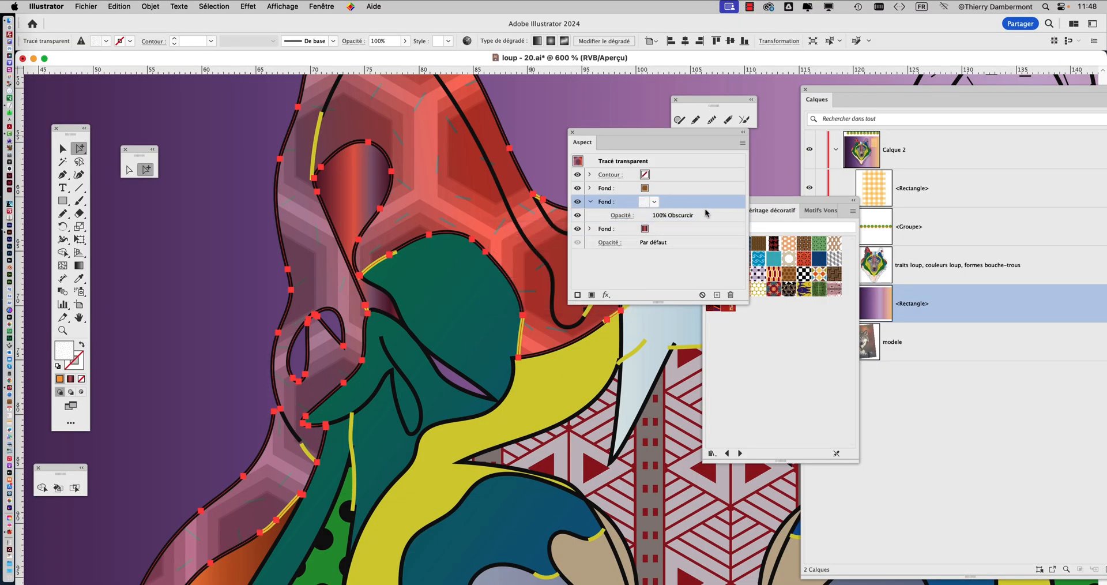
pyautogui.click(713, 453)
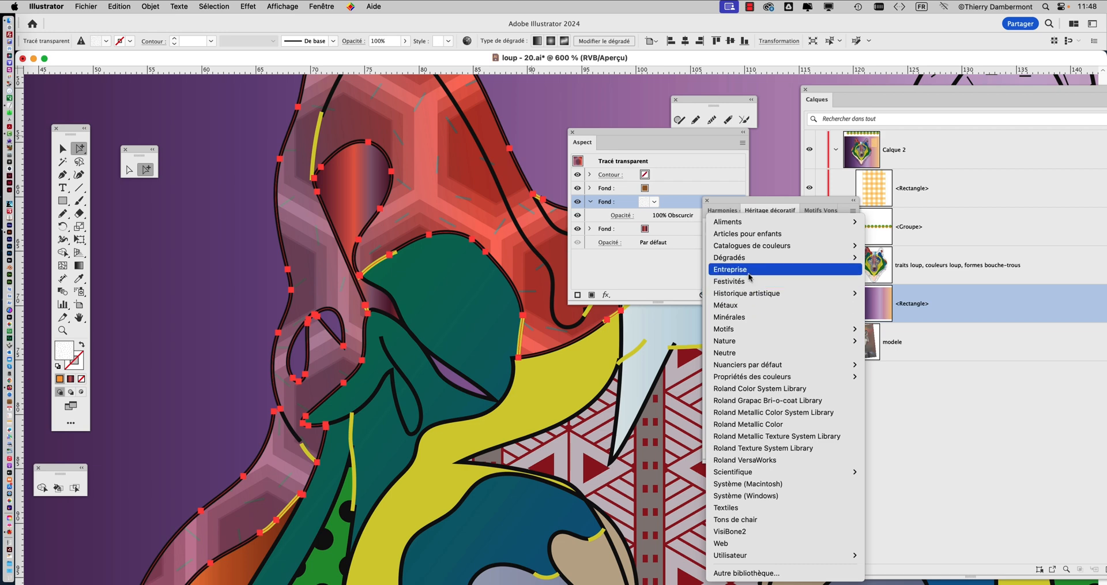
pyautogui.moveTo(744, 330)
pyautogui.moveTo(916, 341)
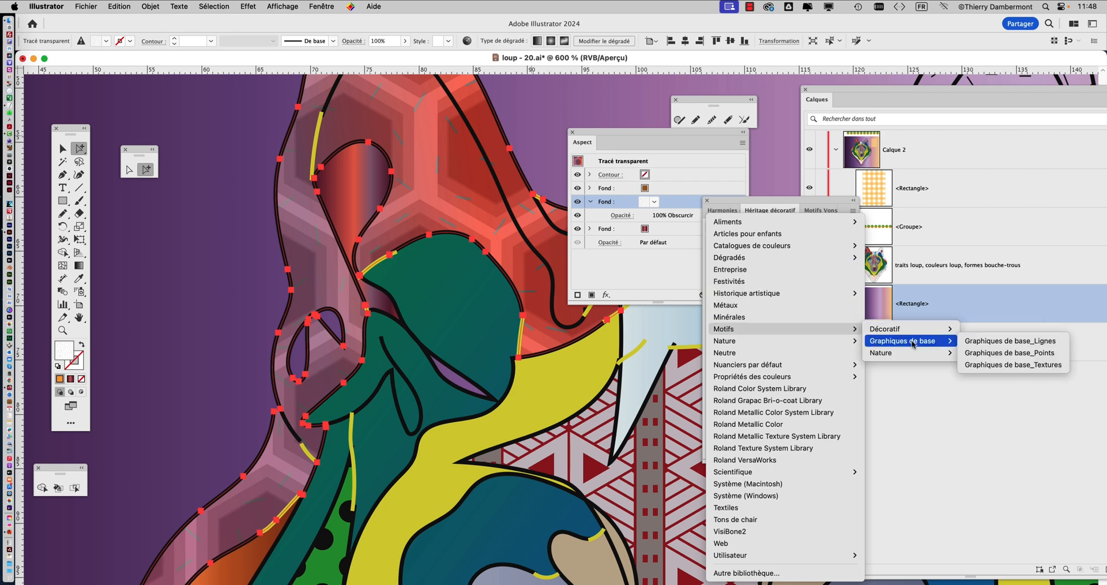
pyautogui.click(1019, 364)
pyautogui.click(745, 273)
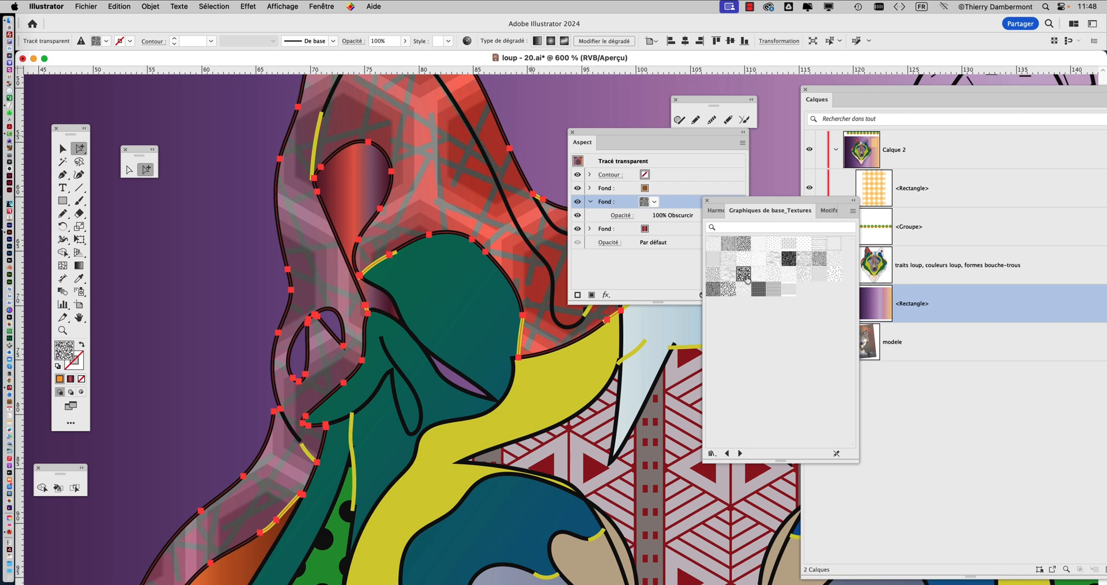
pyautogui.click(744, 242)
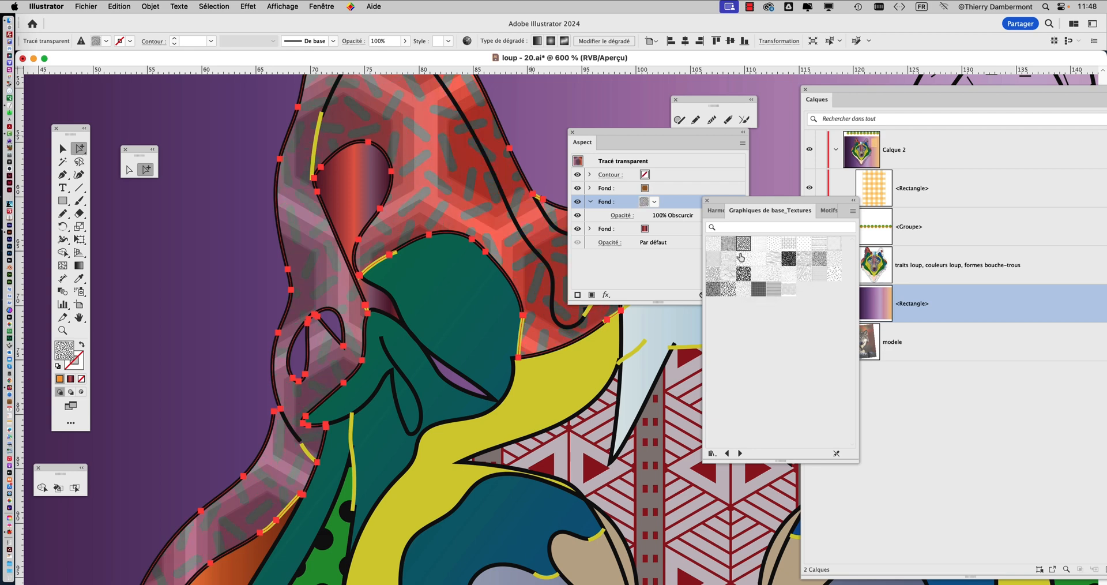
# Browse the Points and Lignes basic graphic libraries and try a vertical-line pattern and a grid pattern on the fill
pyautogui.click(729, 453)
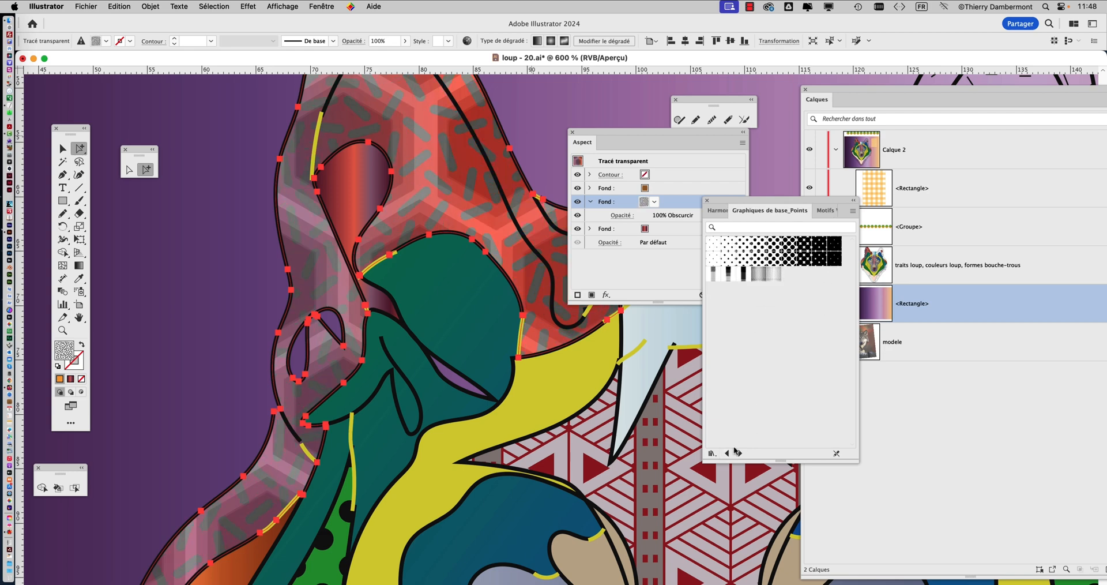
pyautogui.click(727, 453)
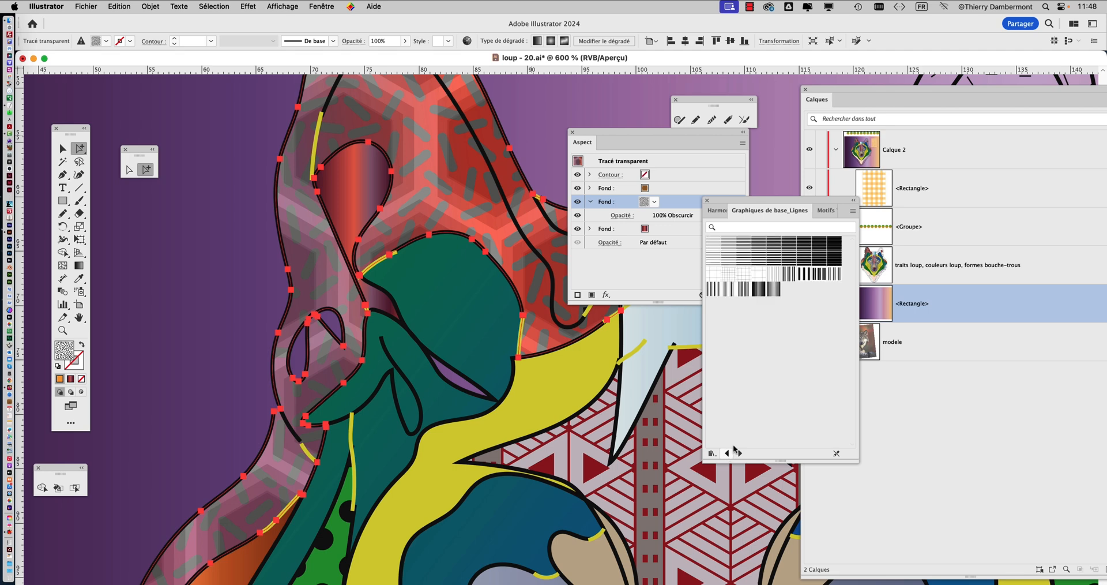
pyautogui.click(744, 289)
pyautogui.click(743, 273)
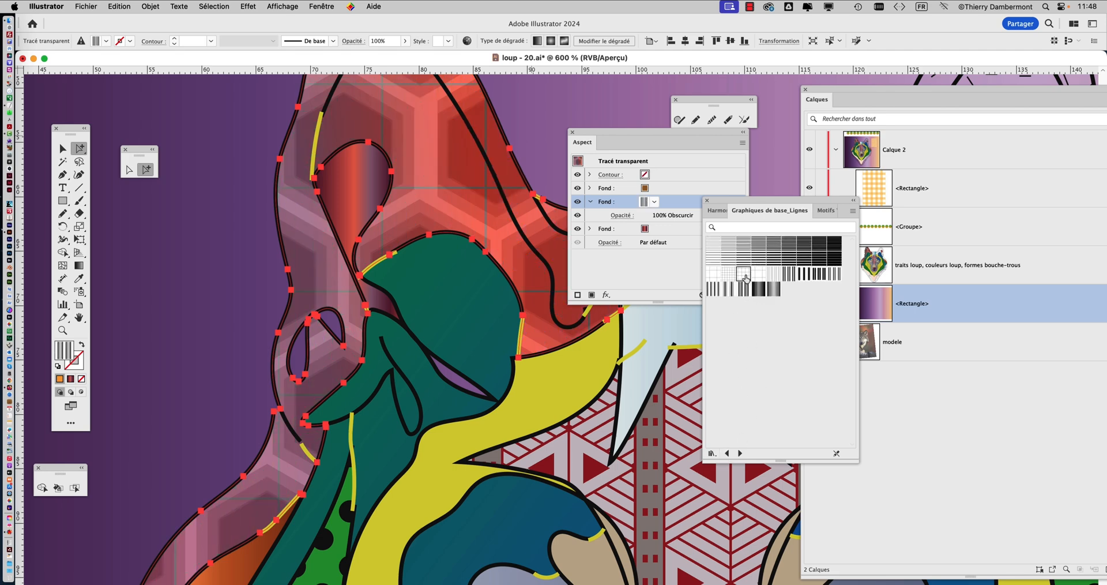
# Apply the brown swirl pattern from Motifs Vonster to the middle fill and scale only its pattern uniformly to 25%
pyautogui.click(727, 454)
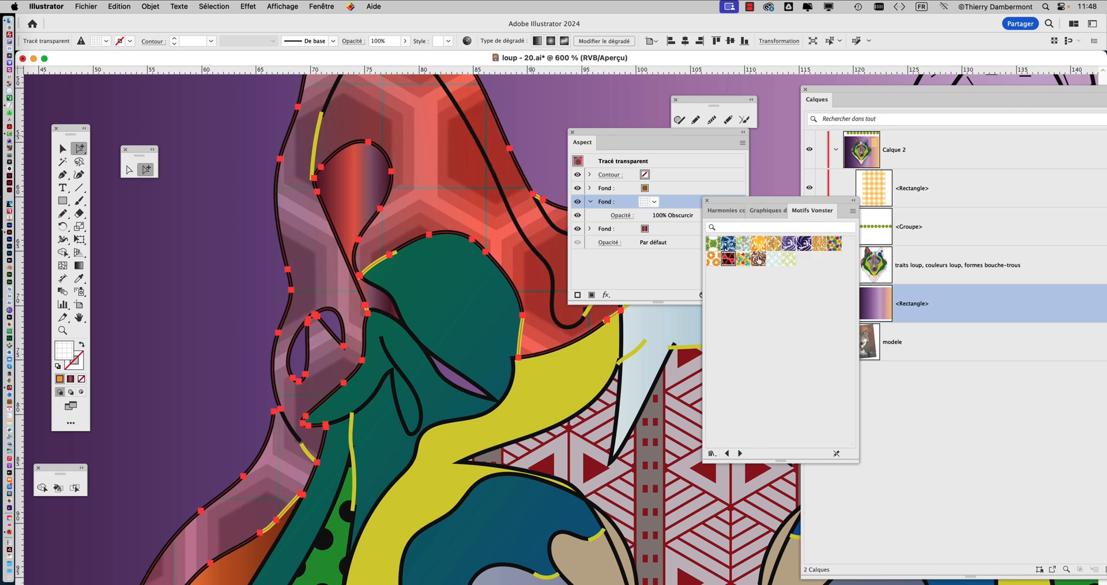
pyautogui.click(759, 258)
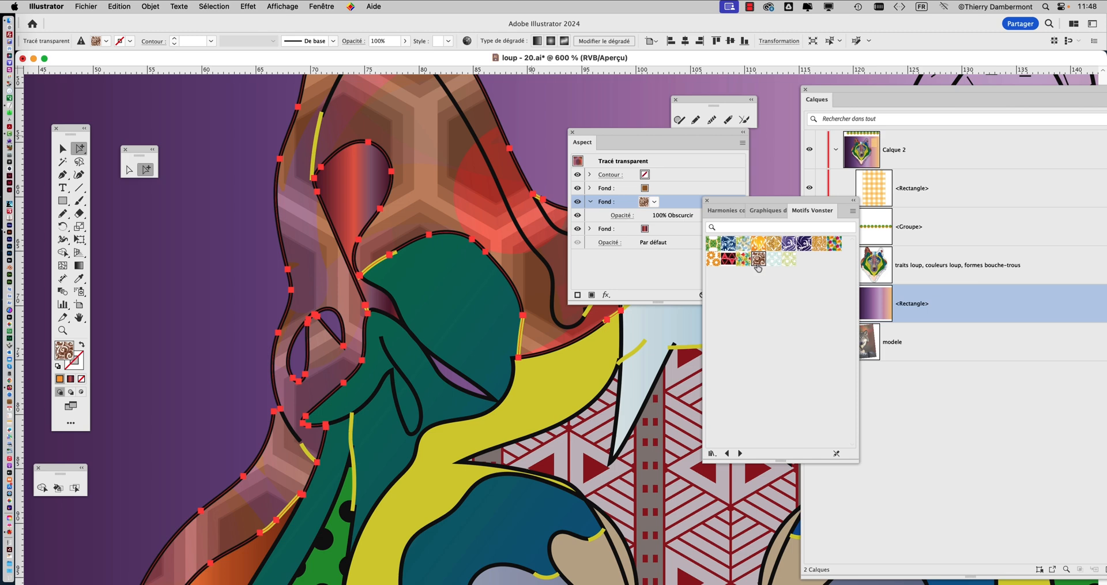
pyautogui.doubleClick(81, 227)
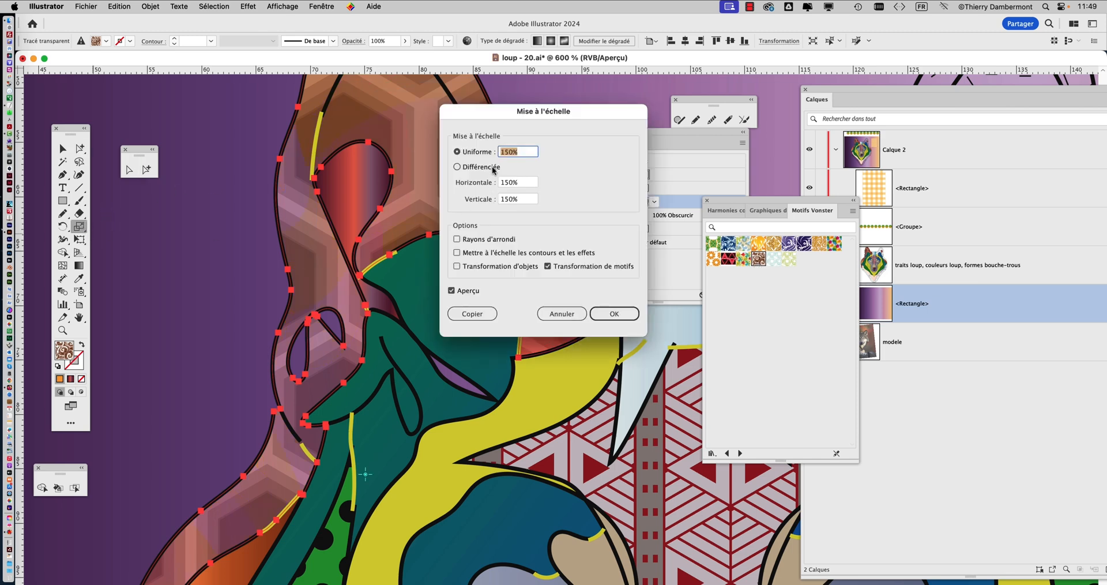
pyautogui.write('25')
pyautogui.press('Tab')
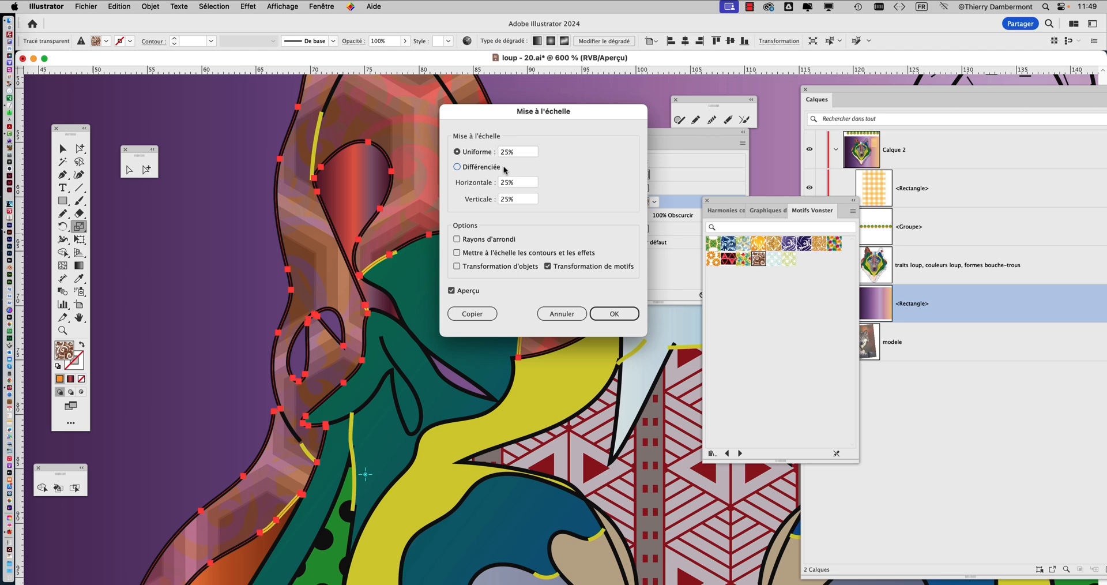
pyautogui.click(614, 313)
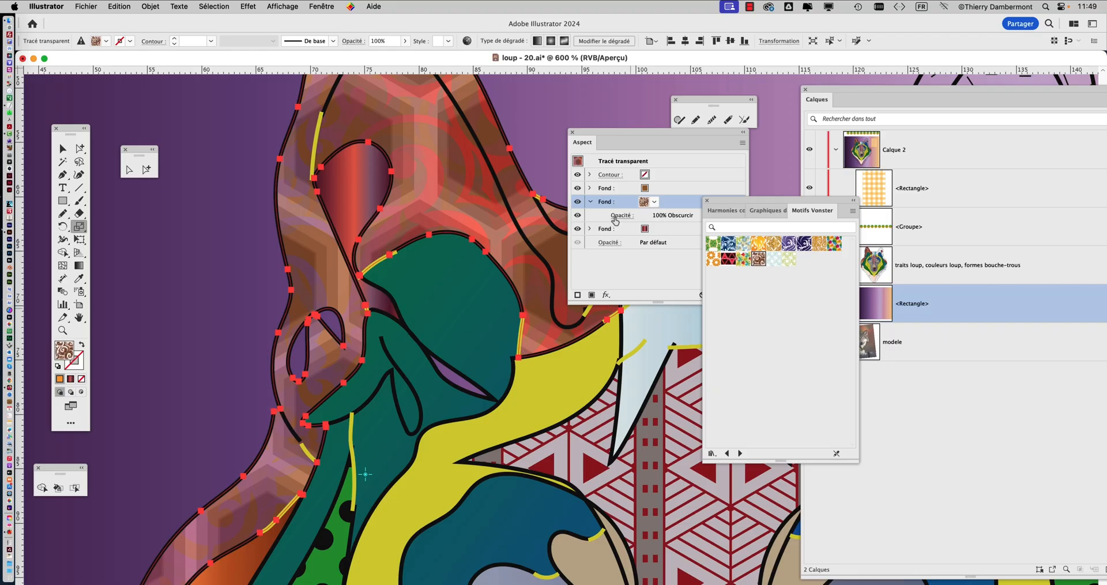
# Change the swirl fill's blend mode to Différence after trying Densité couleur −, and move the Appearance attributes clear of the ear
pyautogui.click(616, 220)
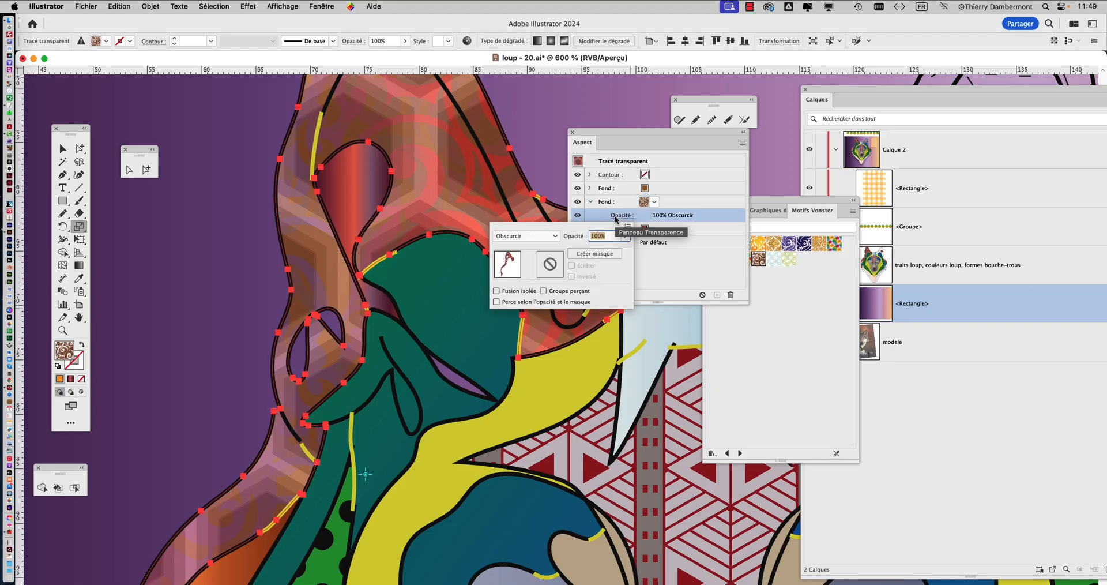
pyautogui.click(530, 237)
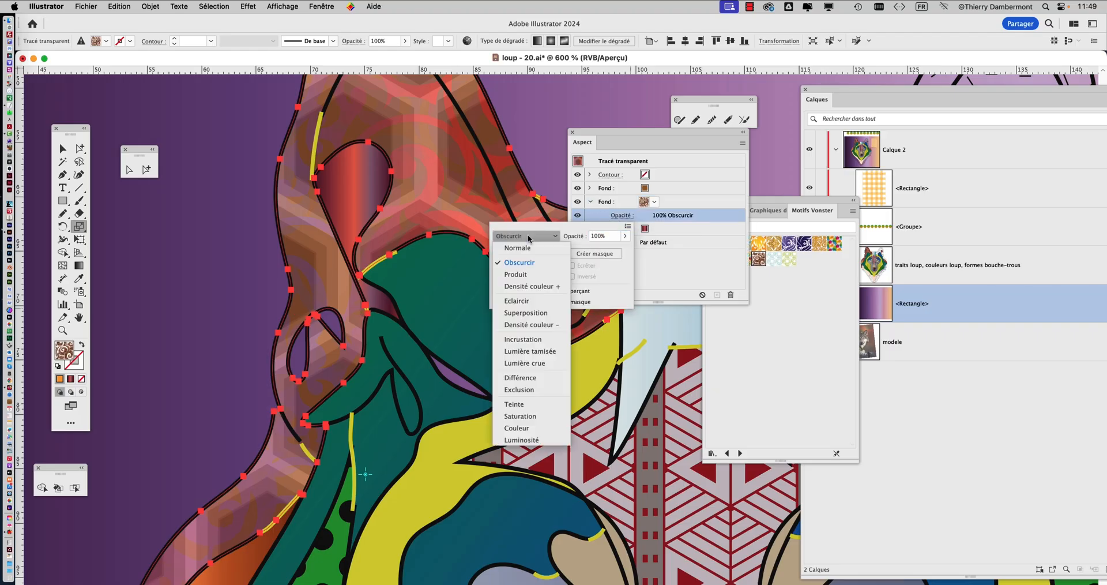
pyautogui.click(528, 325)
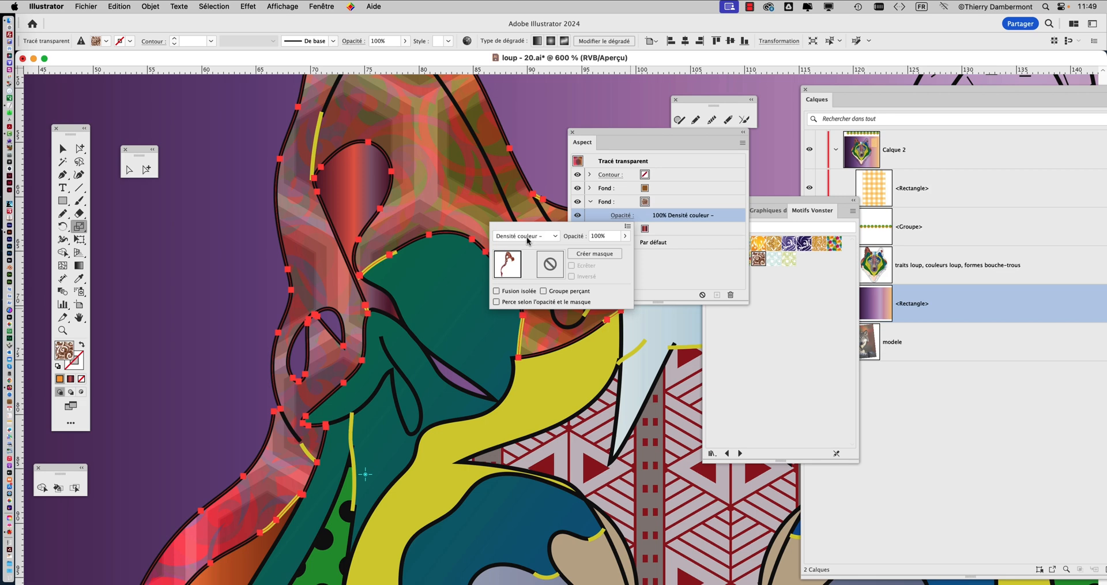
pyautogui.press('Down')
pyautogui.press('Down')
pyautogui.press('Down')
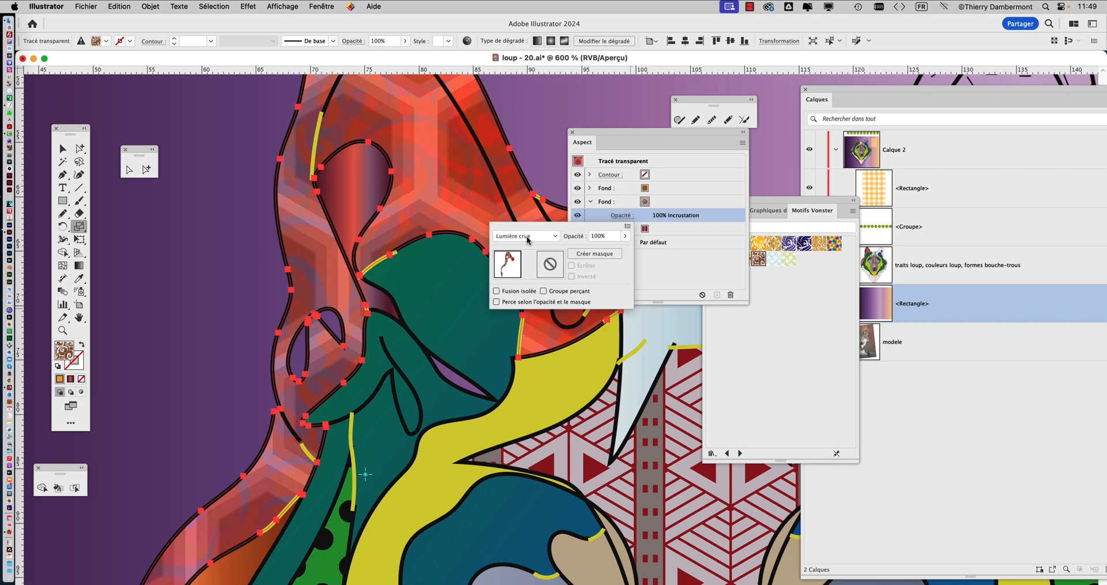
pyautogui.press('Down')
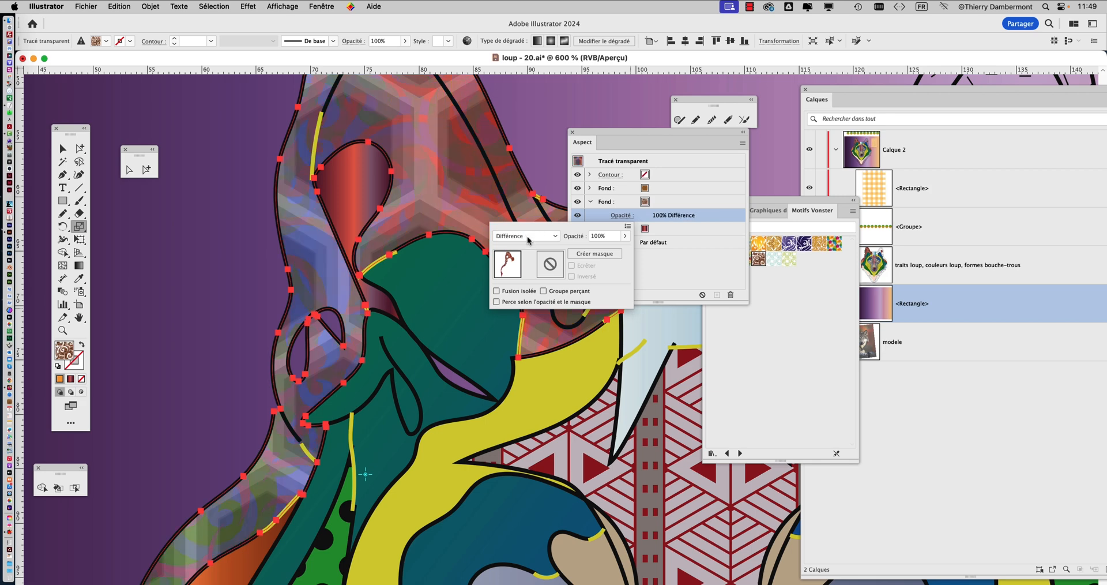
pyautogui.click(669, 259)
pyautogui.moveTo(679, 130); pyautogui.dragTo(757, 149)
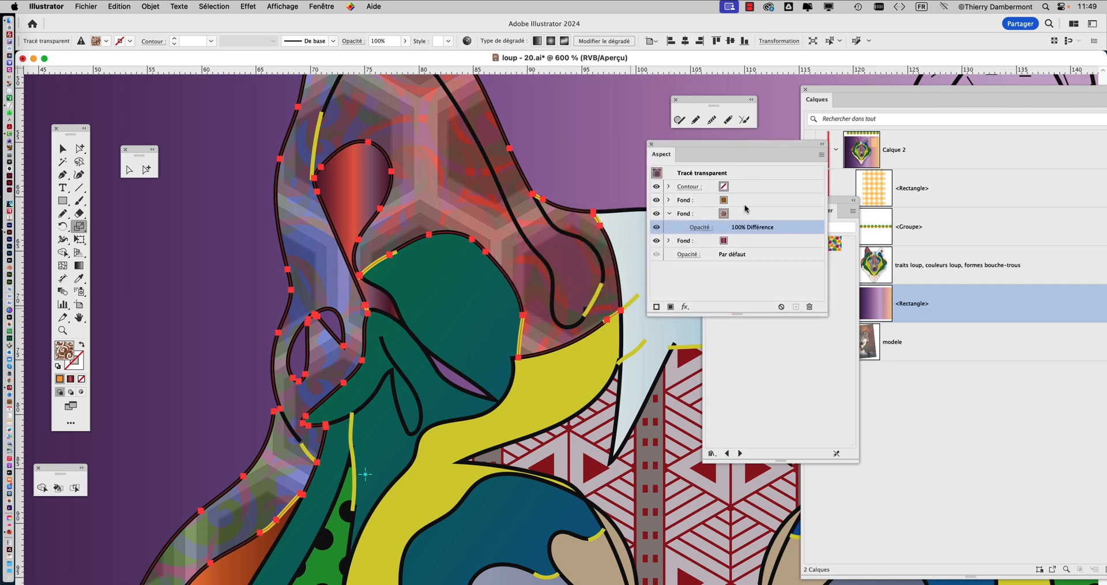
# Save the illustration under the new name loup - 21.ai in the loup - 08_Dossier folder, accepting the Illustrator save options
pyautogui.scroll(-2, 565, 256)
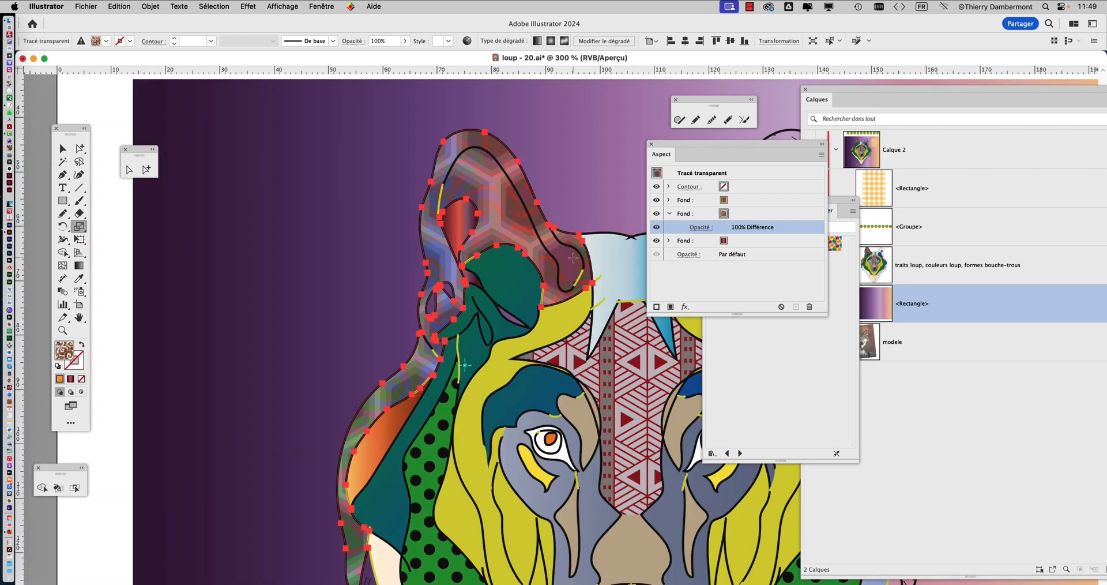
pyautogui.moveTo(492, 309); pyautogui.dragTo(342, 286)
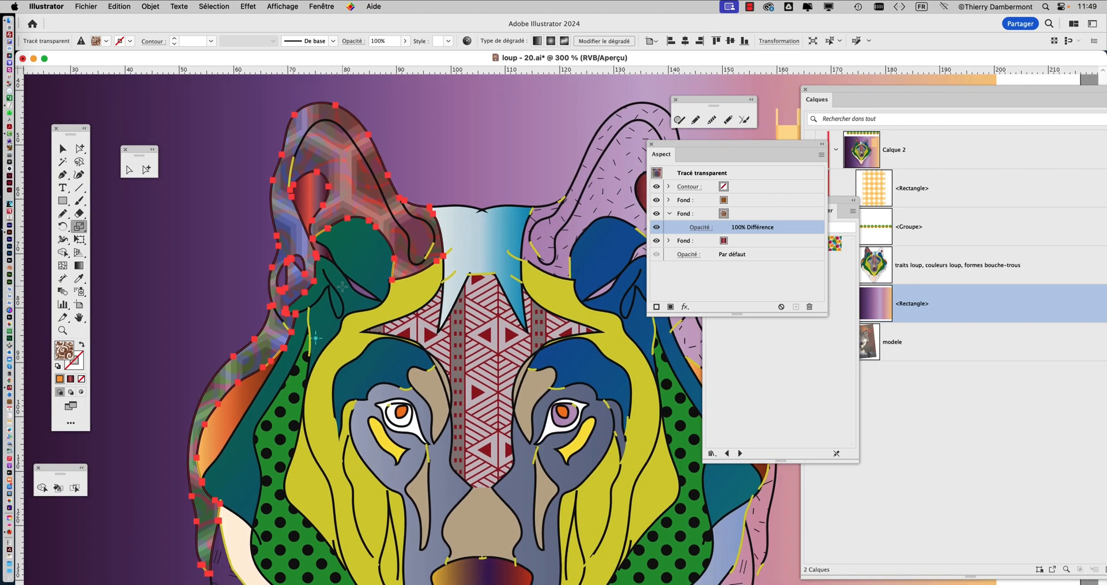
pyautogui.scroll(-1, 339, 288)
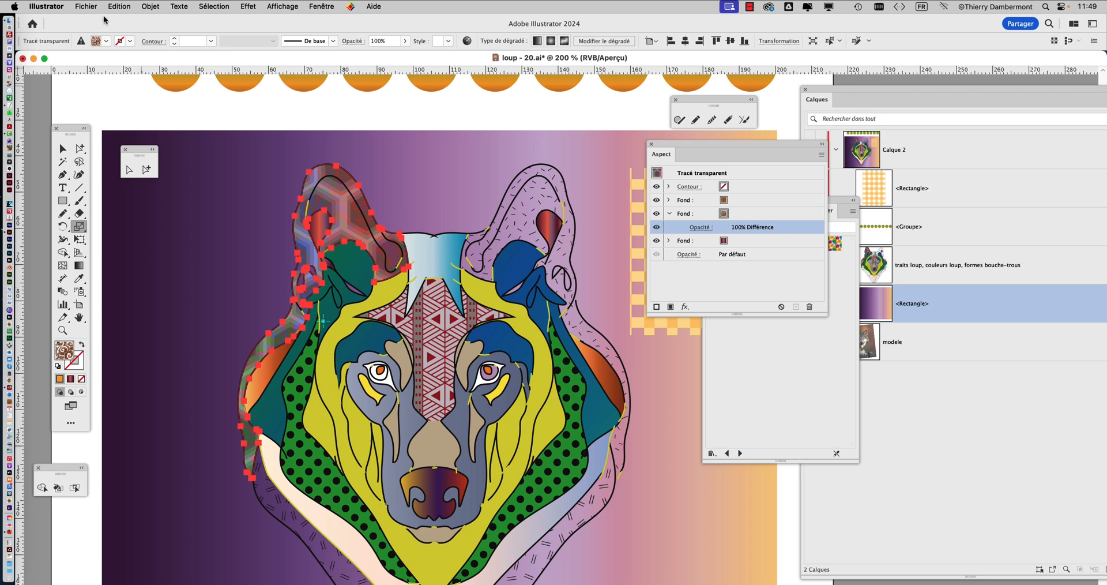
pyautogui.click(86, 6)
pyautogui.click(123, 128)
pyautogui.click(634, 111)
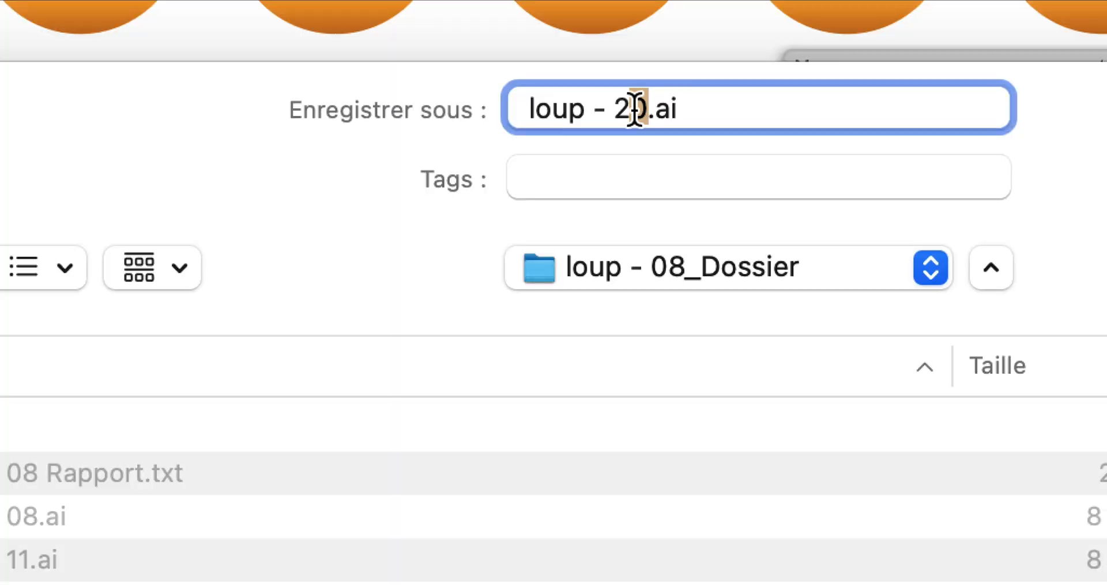
pyautogui.press('BackSpace')
pyautogui.write('1')
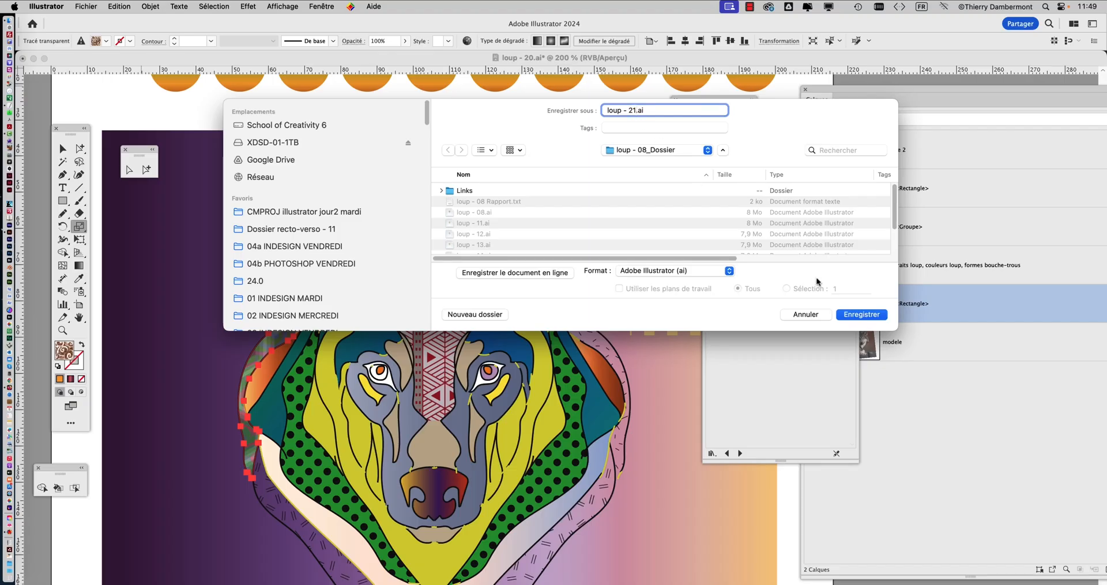
pyautogui.click(859, 318)
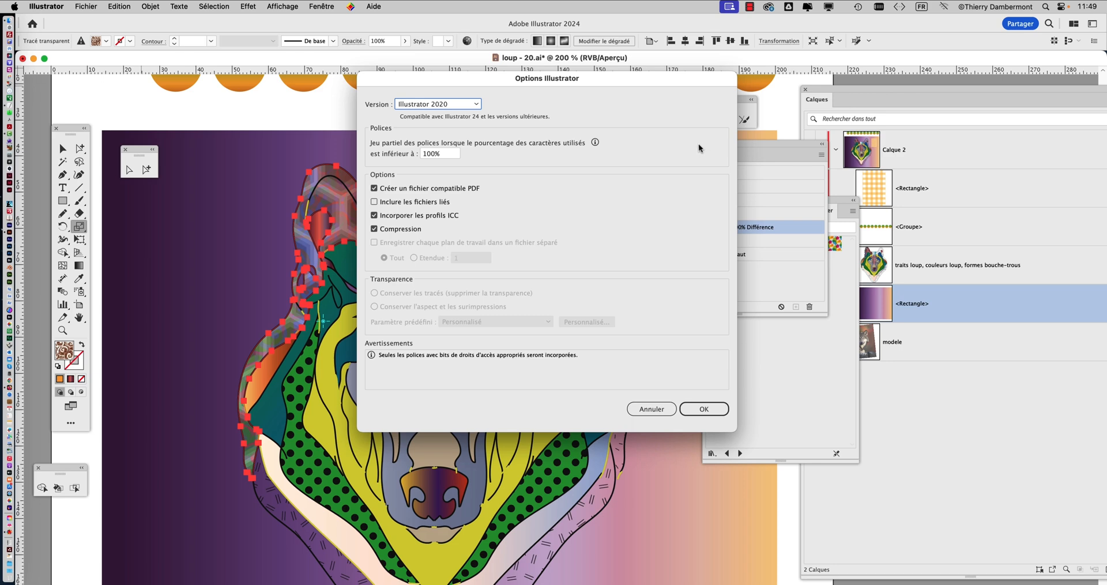
pyautogui.click(704, 408)
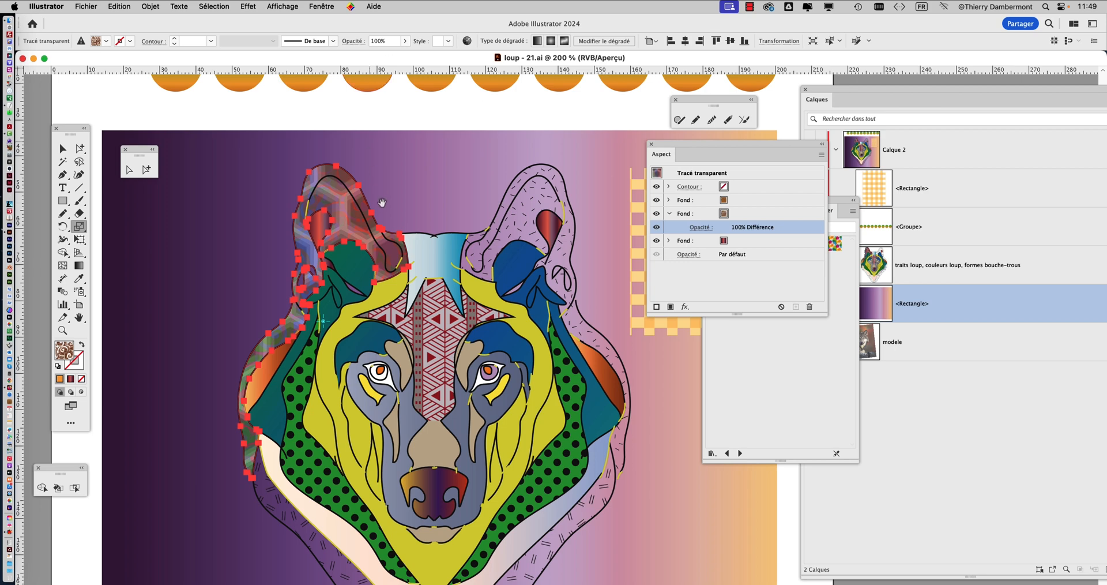
# Pan to the wolf's head, display the Styles graphiques collection, and place it in a narrower window beside the right-hand ear
pyautogui.moveTo(382, 203); pyautogui.dragTo(292, 144)
pyautogui.click(320, 7)
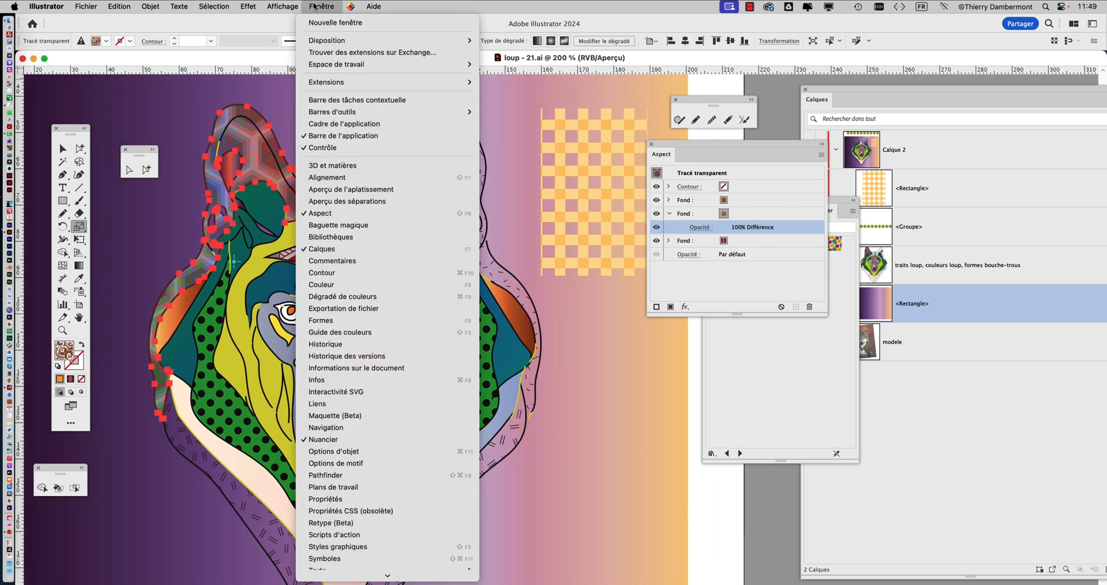
pyautogui.scroll(-3, 346, 288)
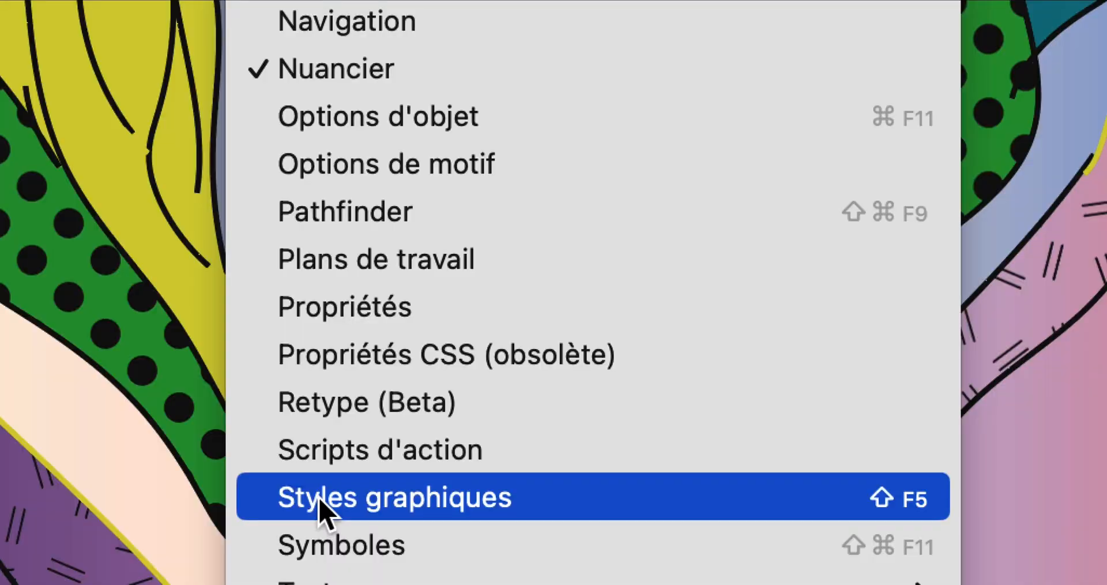
pyautogui.click(319, 500)
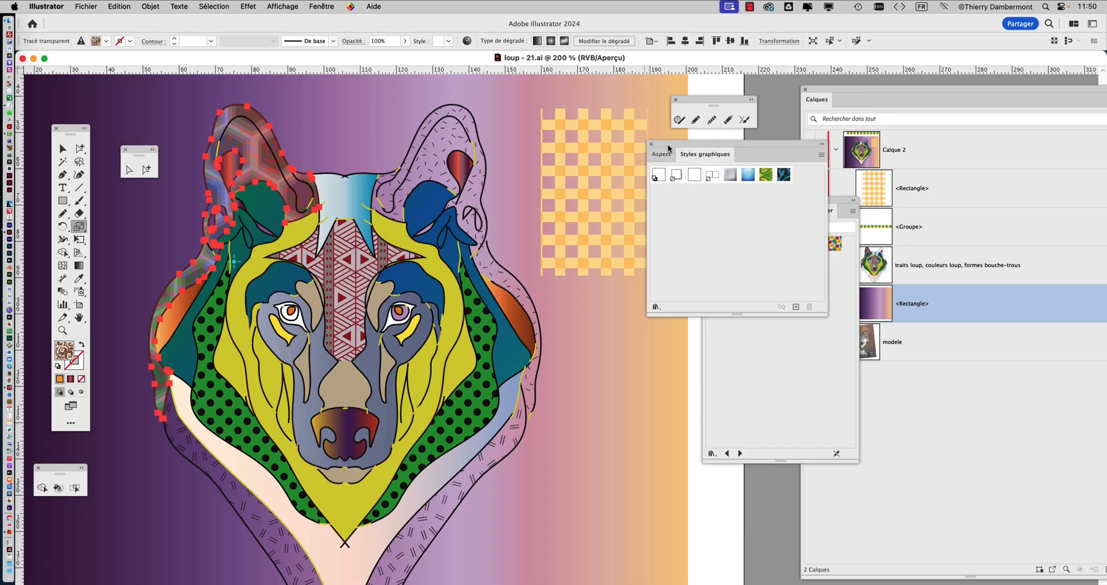
pyautogui.moveTo(662, 159); pyautogui.dragTo(574, 164)
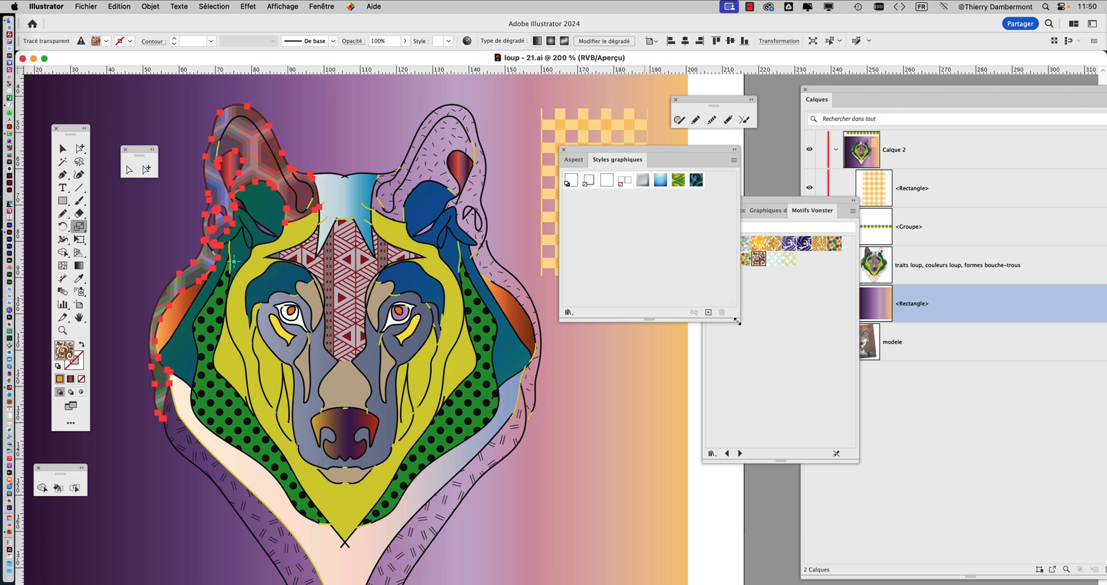
pyautogui.moveTo(738, 322); pyautogui.dragTo(686, 344)
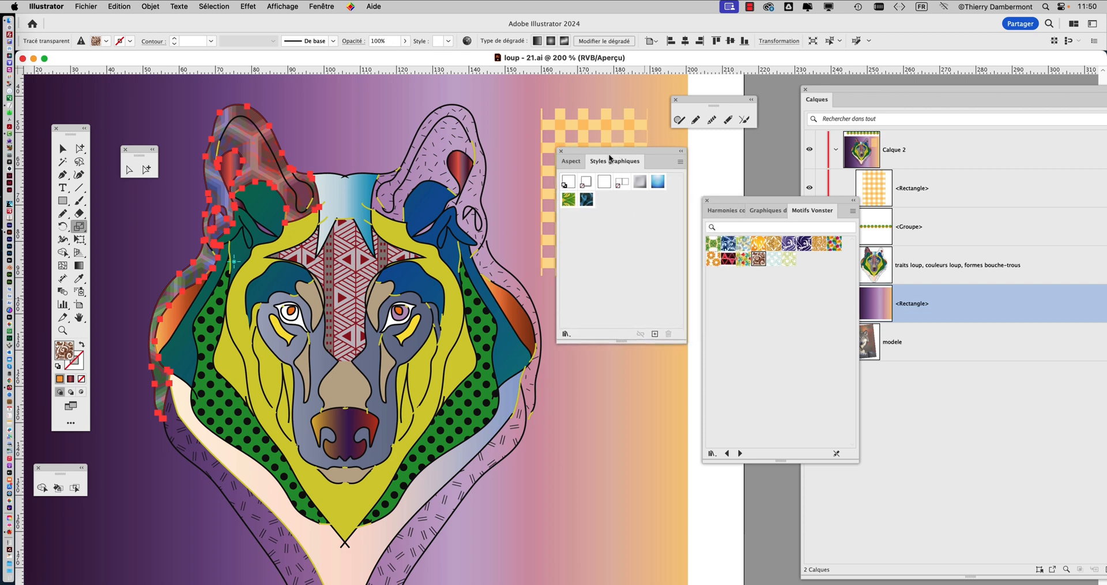
pyautogui.moveTo(609, 157); pyautogui.dragTo(592, 168)
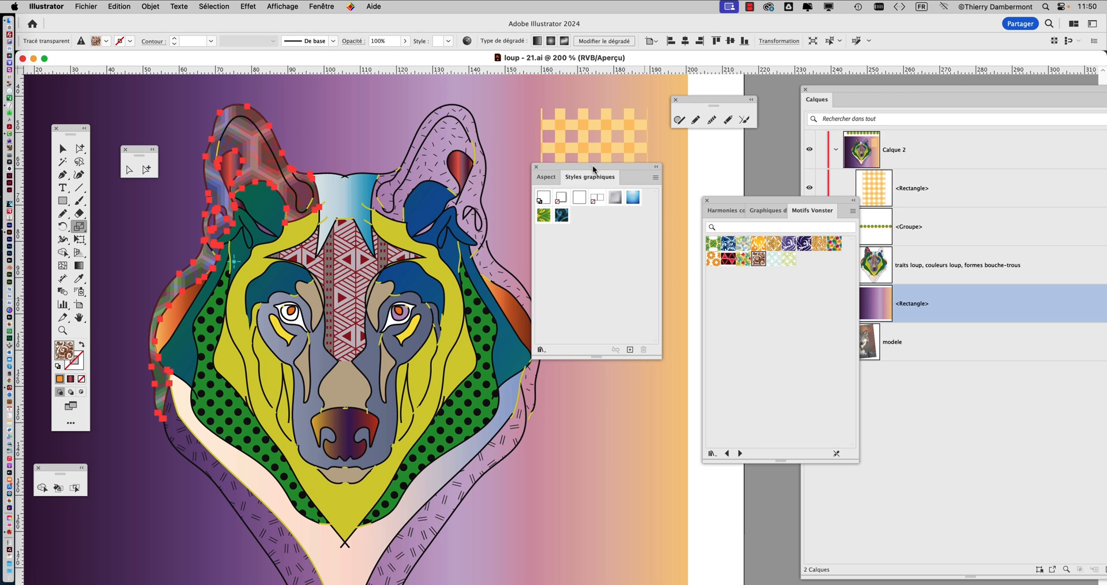
pyautogui.moveTo(594, 165); pyautogui.dragTo(591, 124)
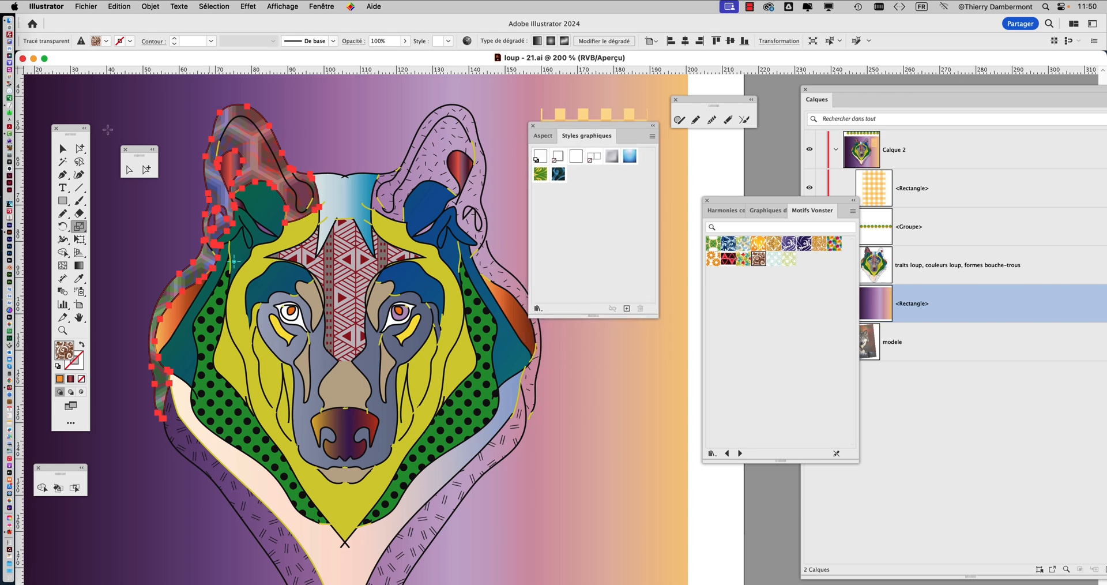
# Save the left-hand ear's stacked fills as a new graphic style and apply it to the outer and inner shapes of the right-hand ear
pyautogui.click(80, 149)
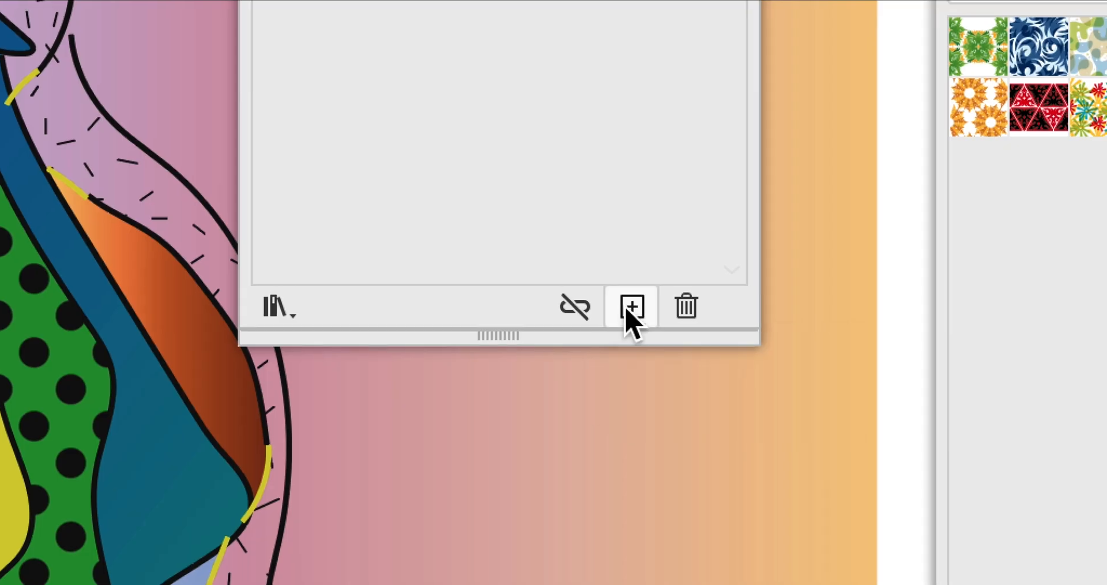
pyautogui.click(632, 305)
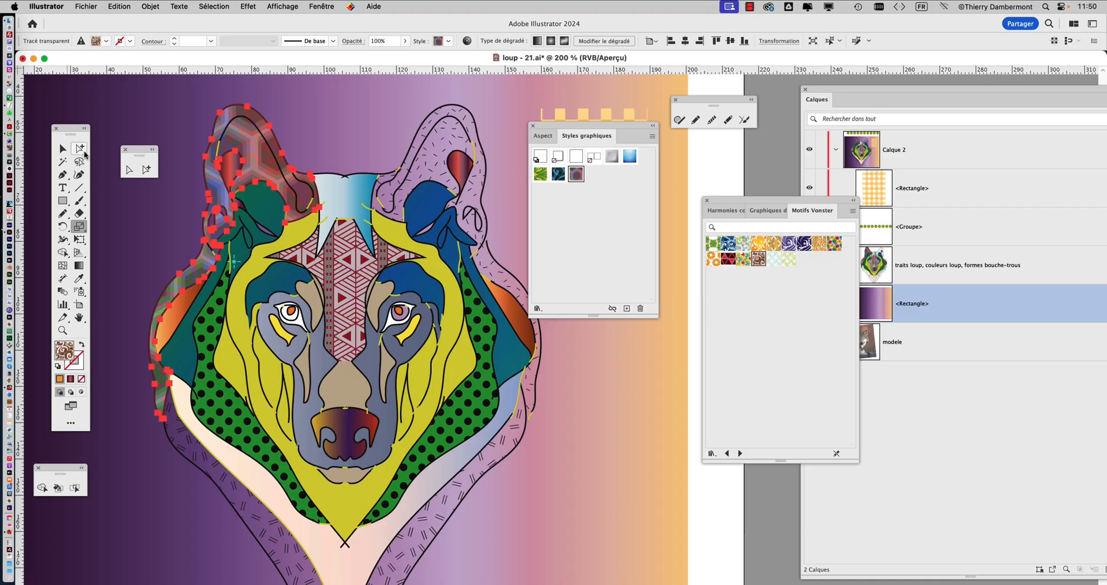
pyautogui.click(81, 149)
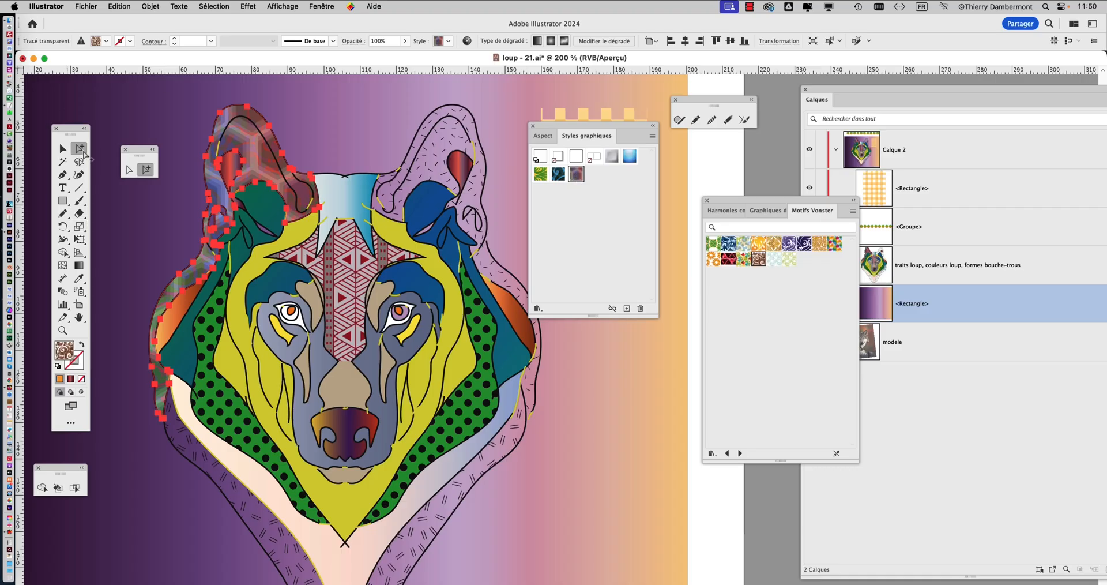
pyautogui.click(469, 114)
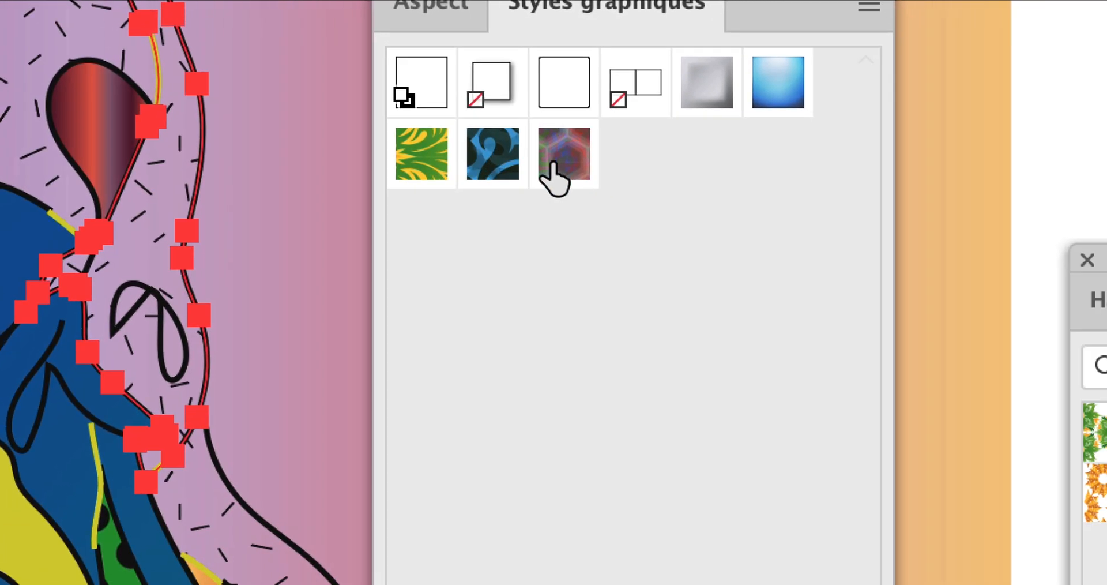
pyautogui.click(552, 167)
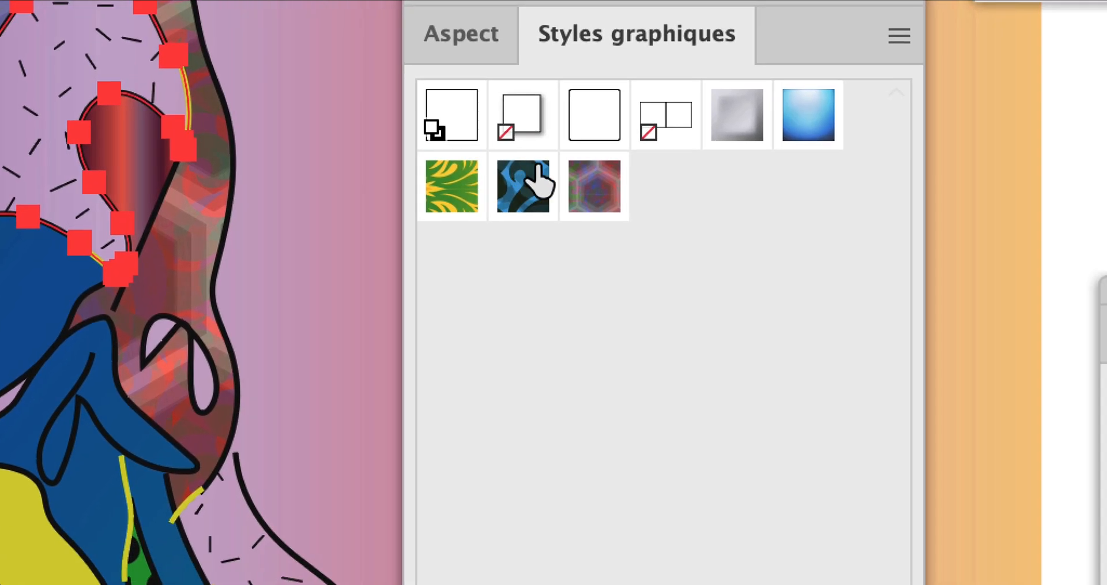
pyautogui.click(993, 253)
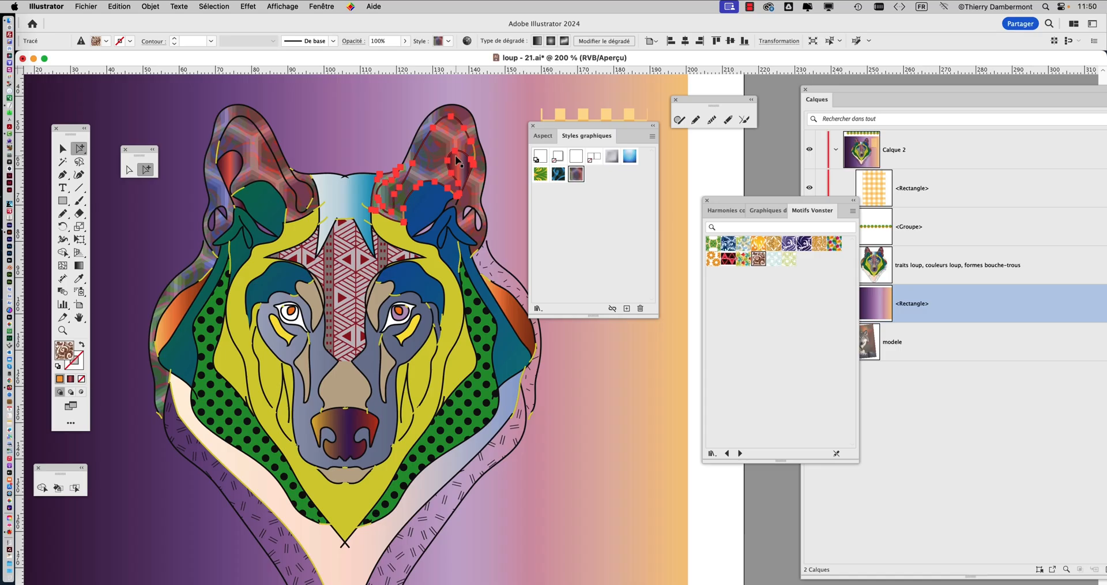
# Apply the same new graphic style to the fur strip below the right-hand ear and deselect it
pyautogui.moveTo(558, 127); pyautogui.dragTo(653, 163)
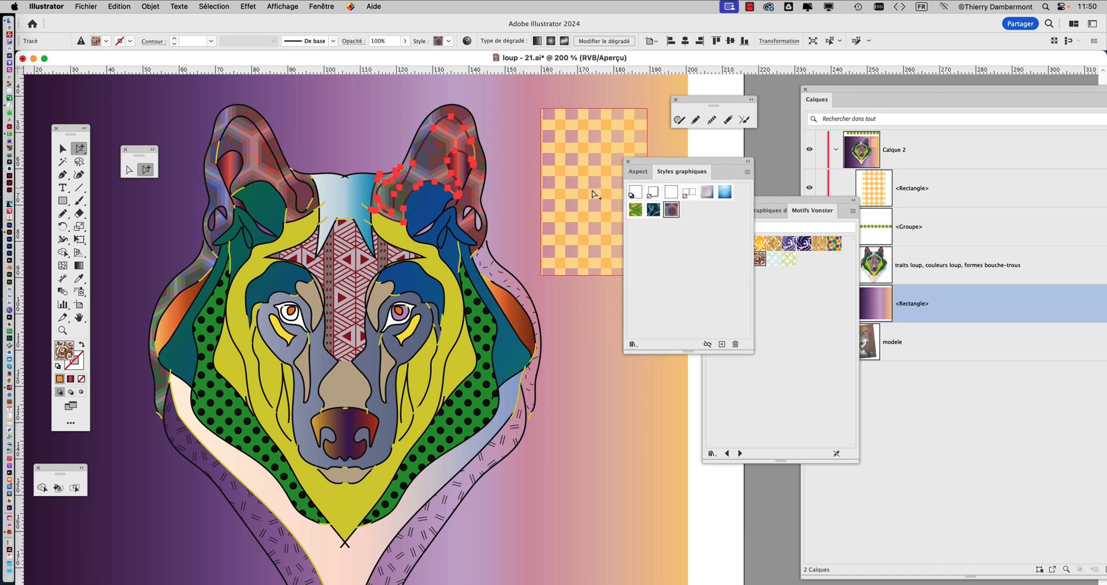
pyautogui.click(512, 197)
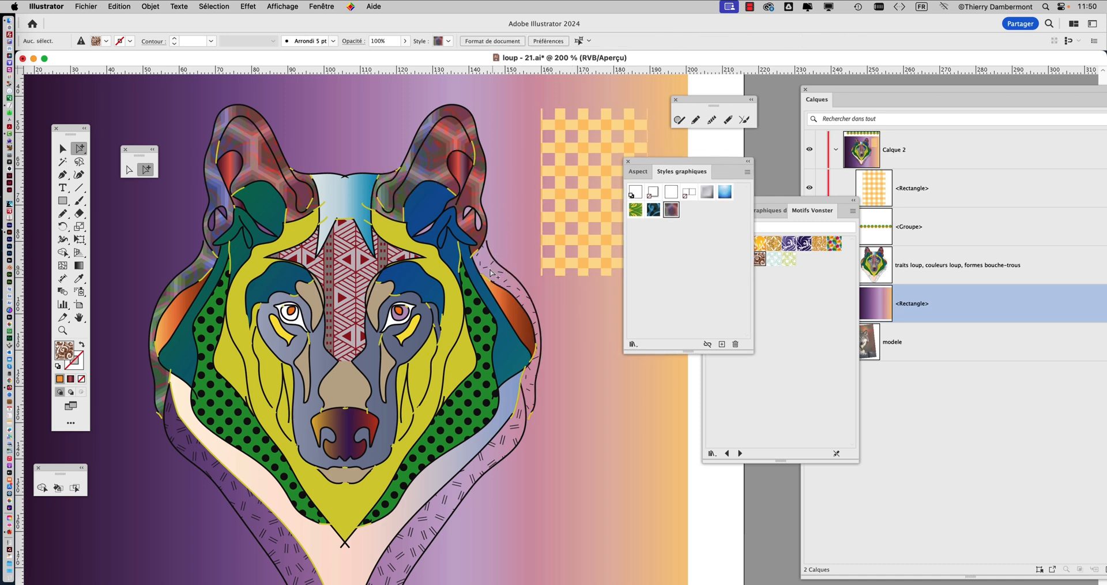
pyautogui.click(491, 273)
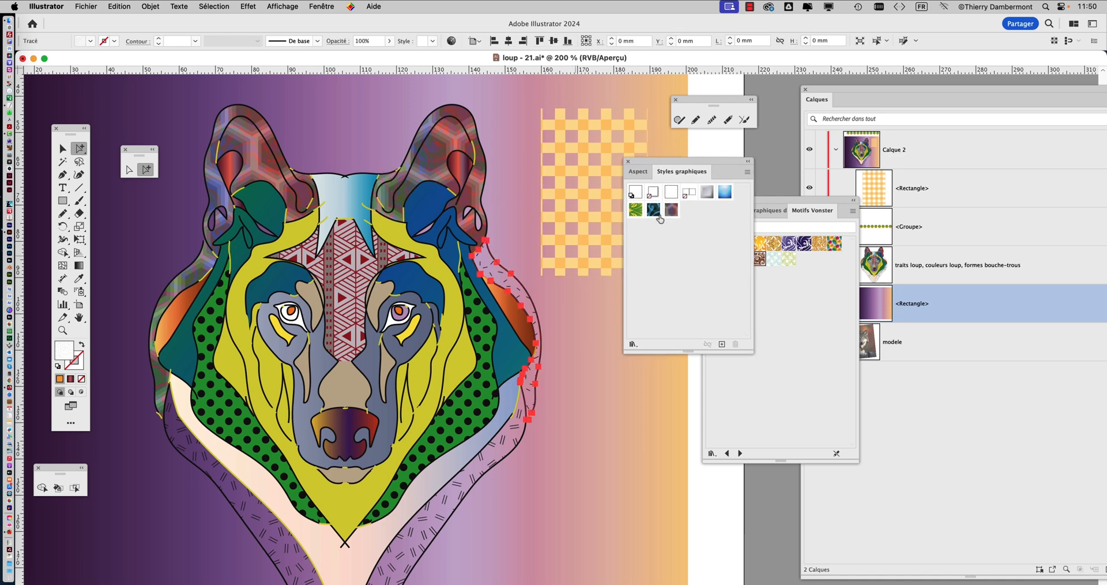
pyautogui.click(708, 151)
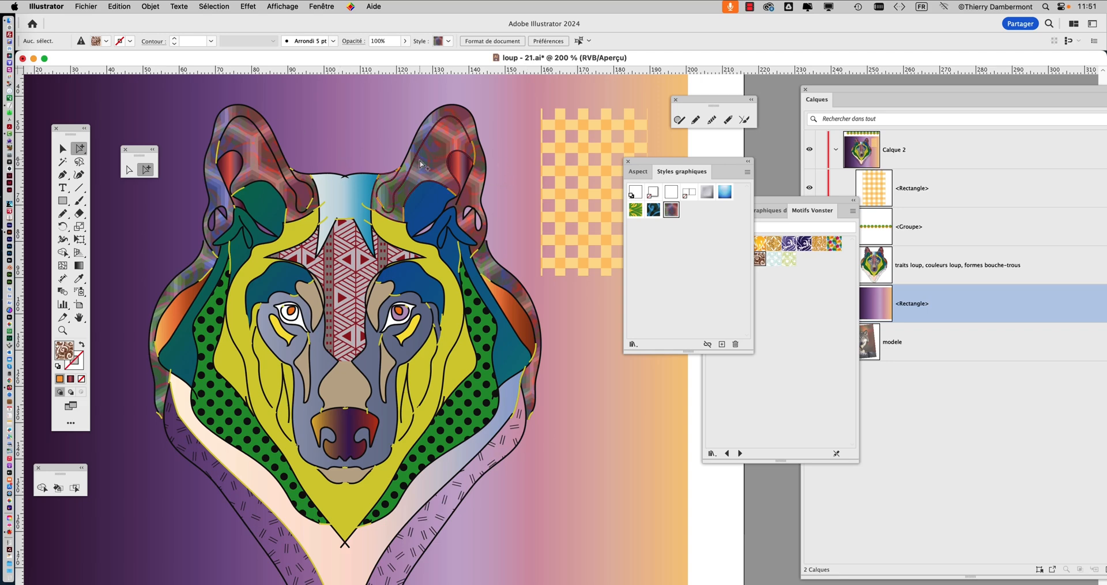
# Display the Nuancier swatches and move them next to the right-hand ear
pyautogui.click(329, 7)
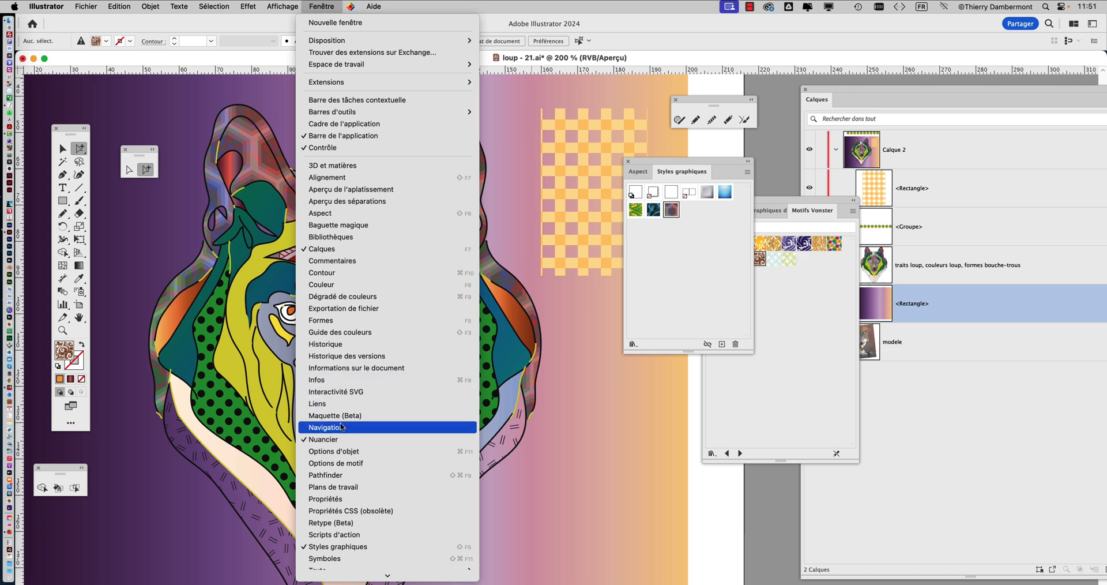
pyautogui.click(346, 439)
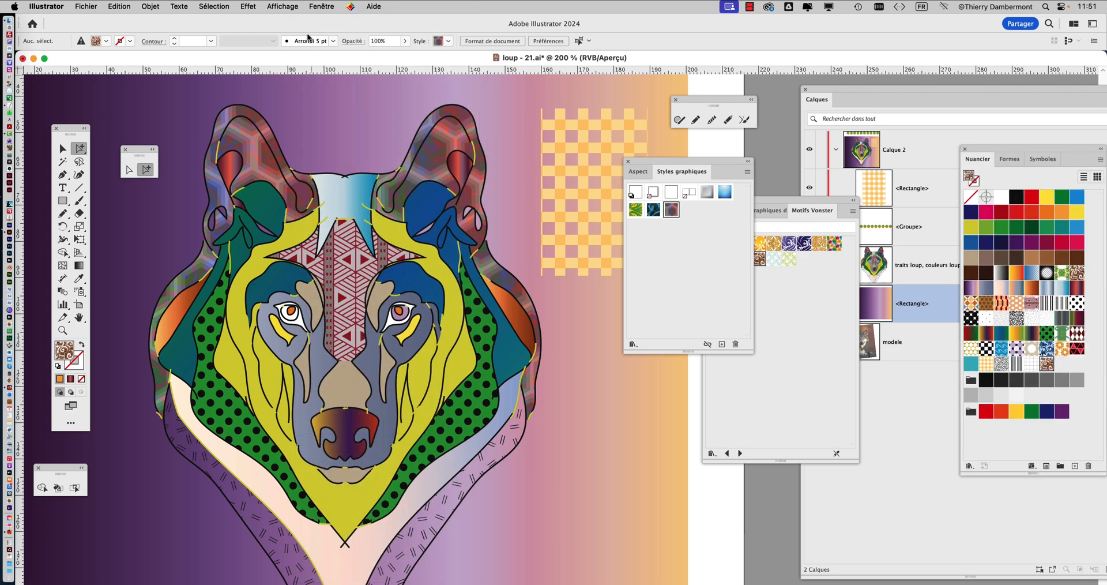
pyautogui.click(312, 6)
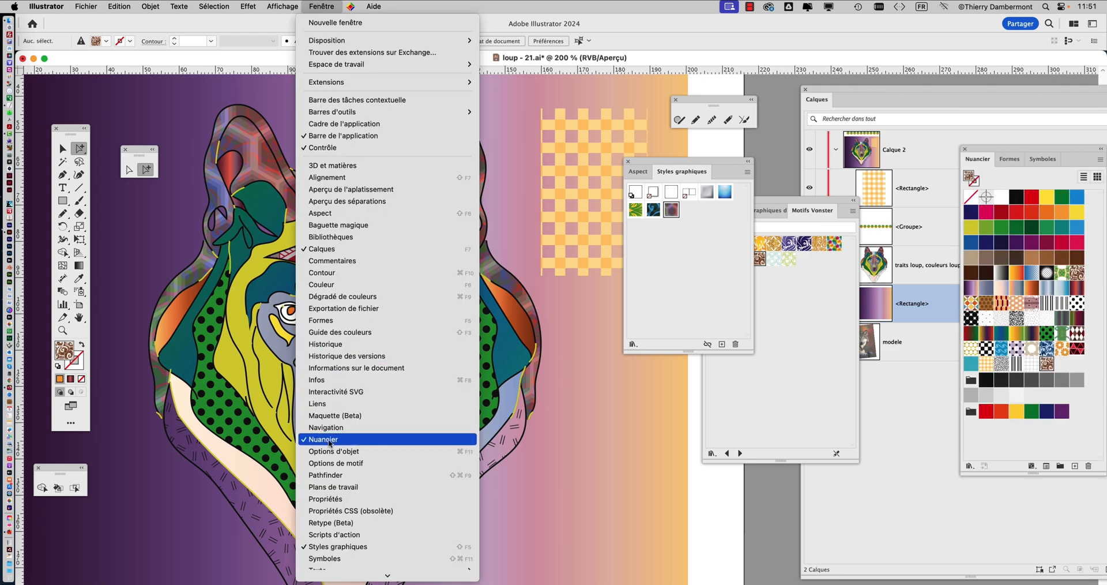
pyautogui.click(752, 405)
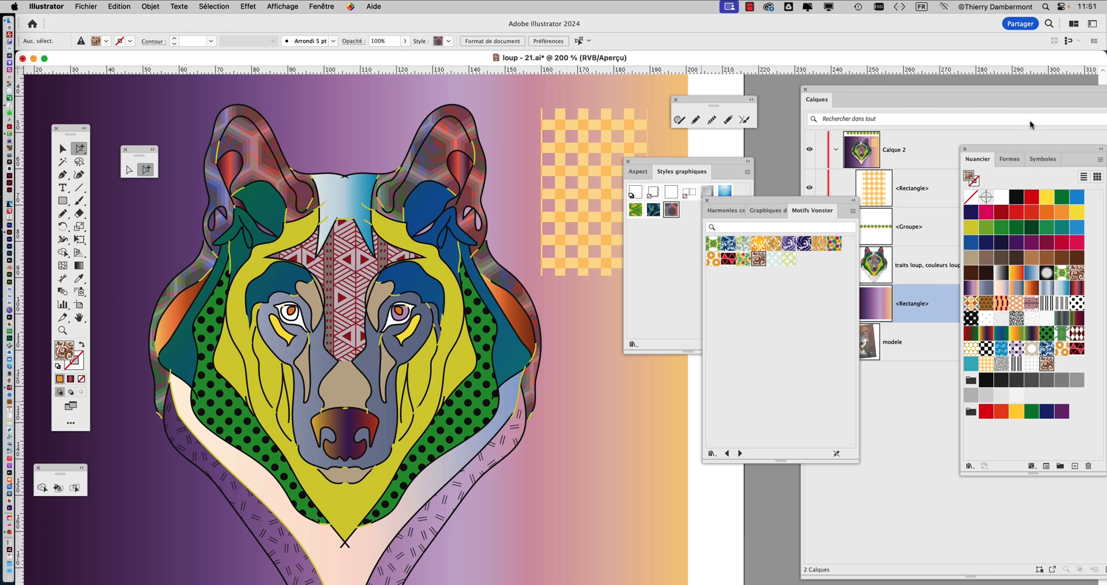
pyautogui.moveTo(1013, 150); pyautogui.dragTo(572, 81)
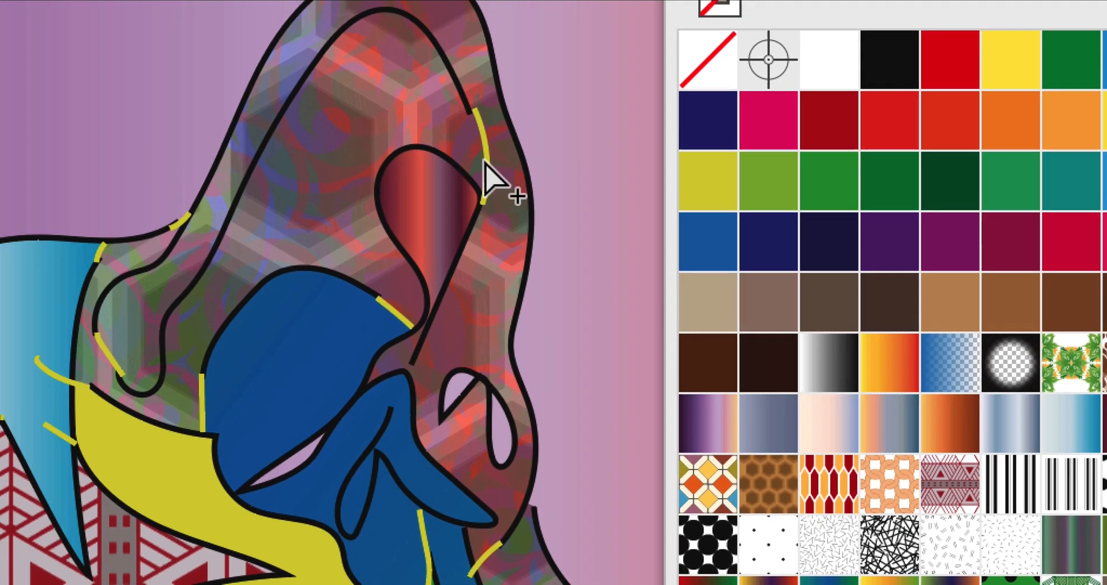
# Select the outer shape of the right-hand ear and move the swatches and layers out of the way
pyautogui.click(462, 128)
pyautogui.click(494, 96)
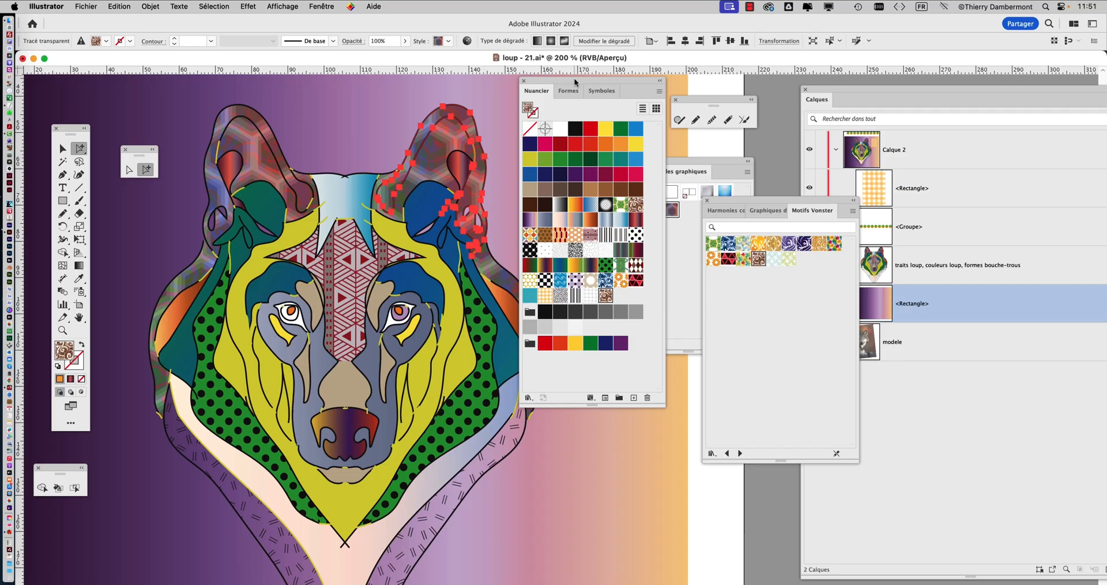
pyautogui.moveTo(575, 83); pyautogui.dragTo(881, 56)
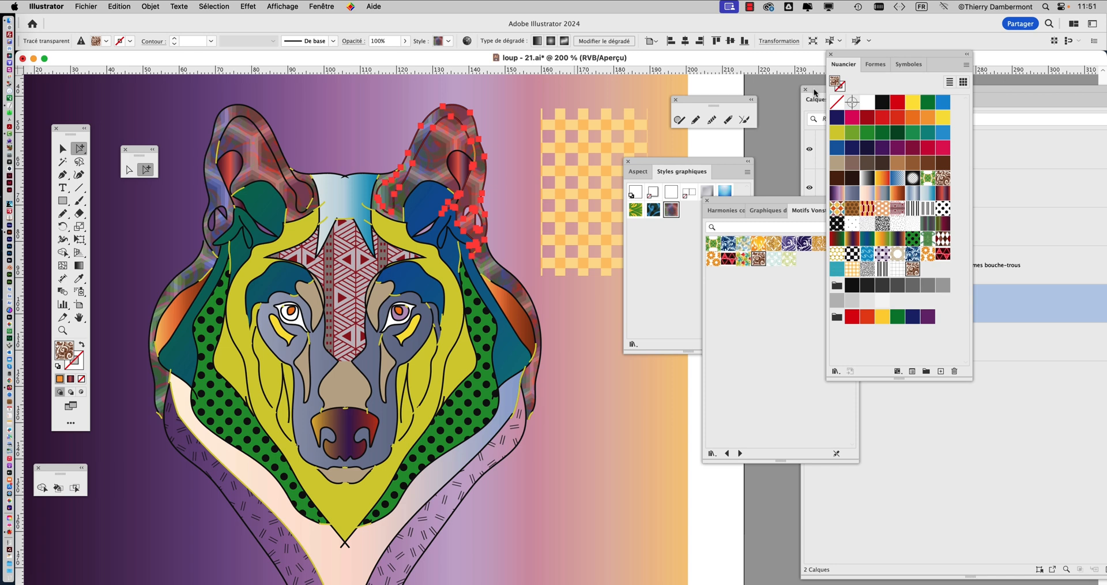
pyautogui.moveTo(815, 93); pyautogui.dragTo(535, 400)
# Display the appearance attributes beside the right-hand ear and select its middle brown swirl fill
pyautogui.click(645, 172)
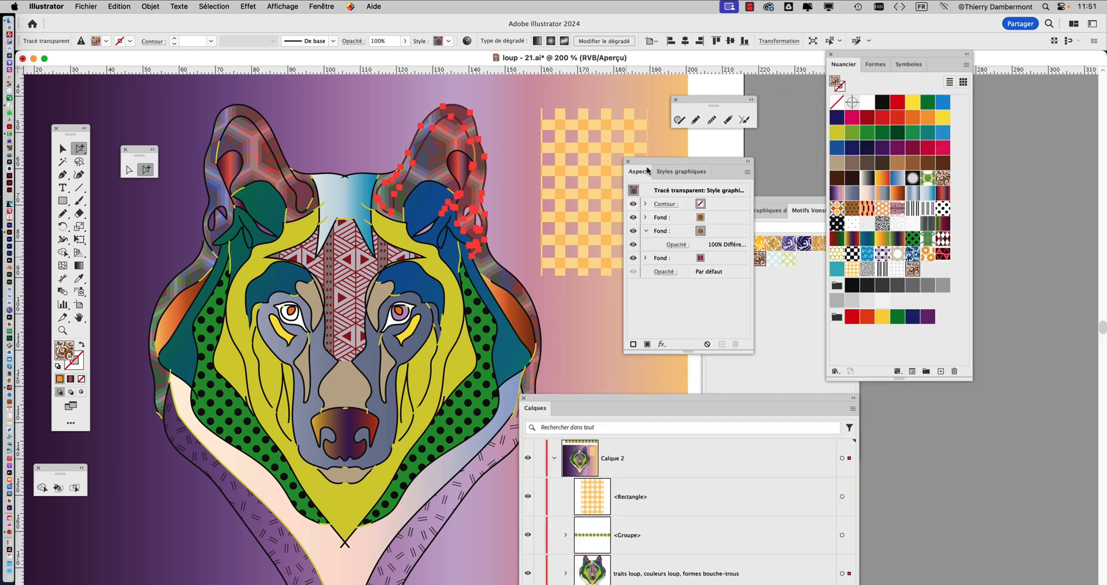
pyautogui.moveTo(647, 172); pyautogui.dragTo(519, 125)
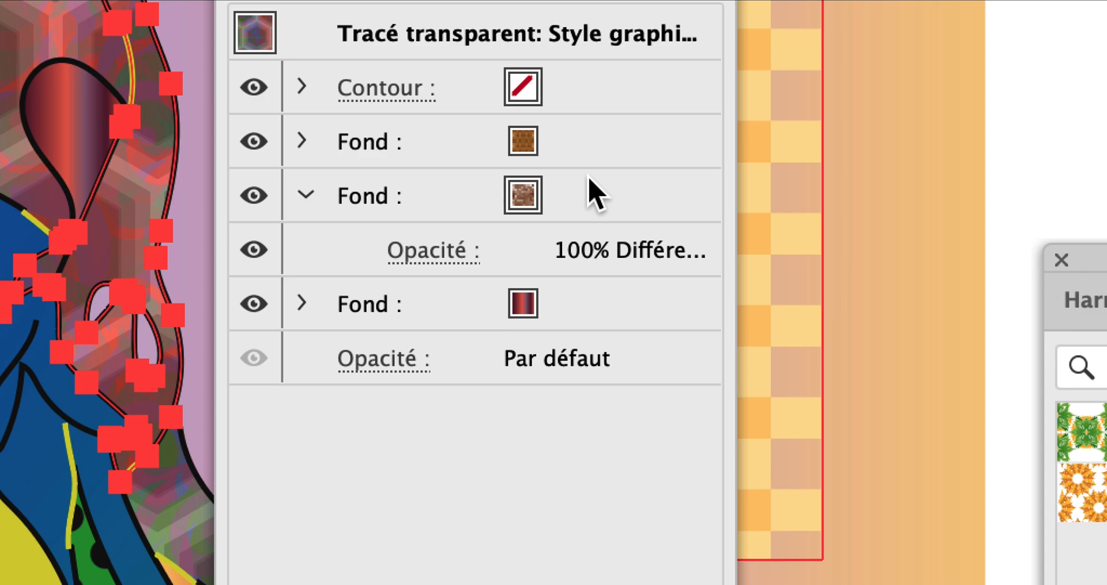
pyautogui.click(589, 183)
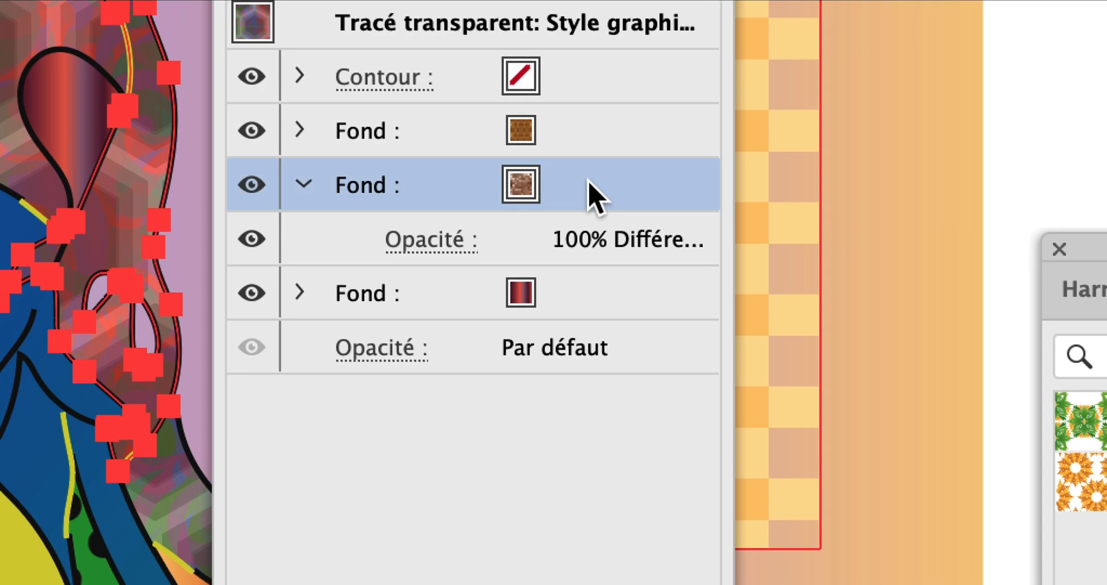
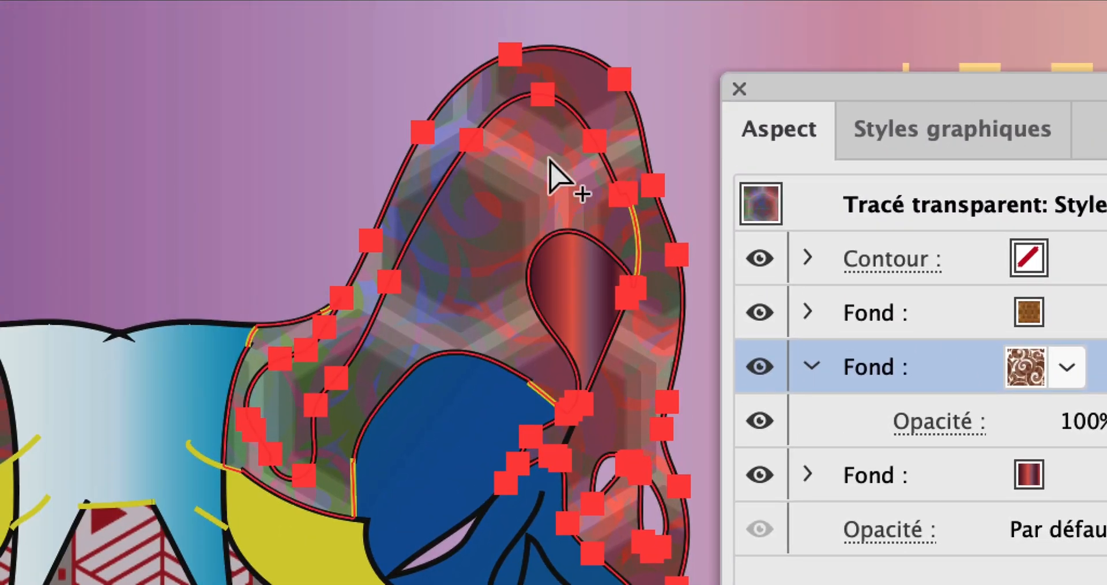
# Select the hexagon fill and the brown swirl fill of the right-hand ear in turn, and deselect the ear
pyautogui.click(1103, 312)
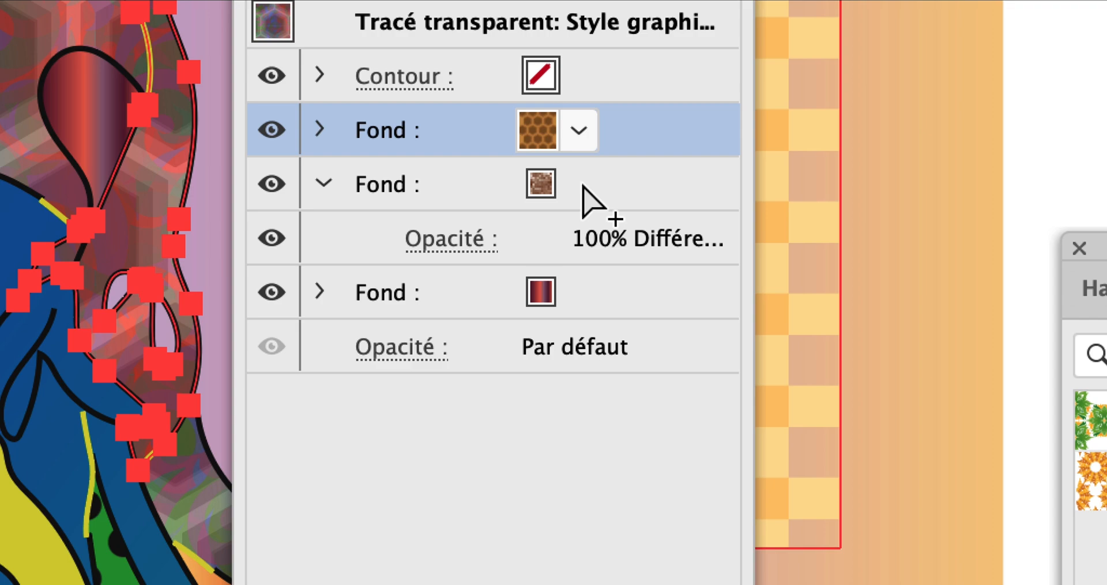
pyautogui.click(585, 189)
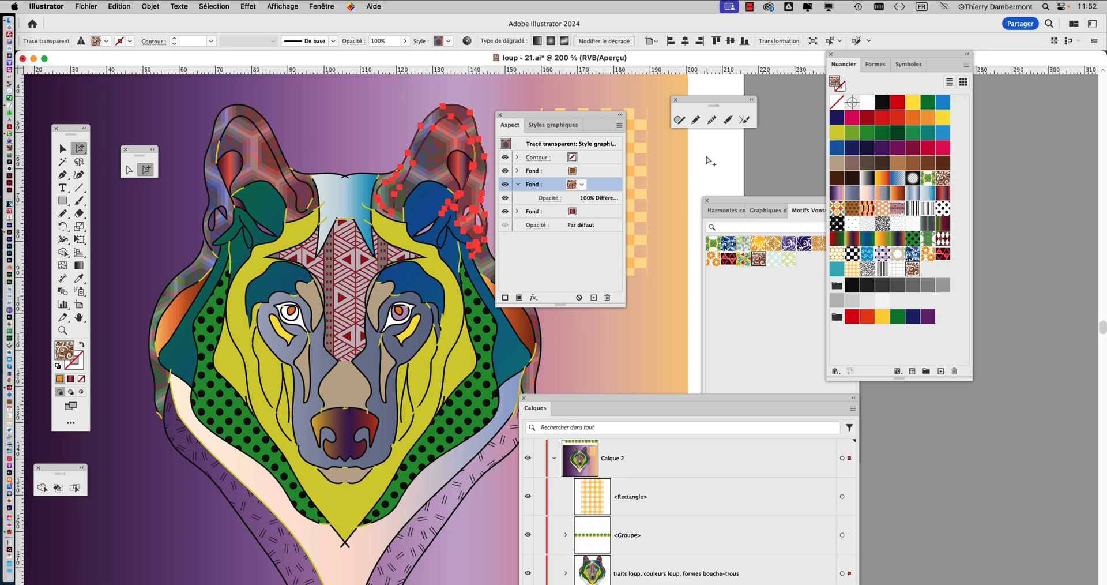
pyautogui.click(707, 157)
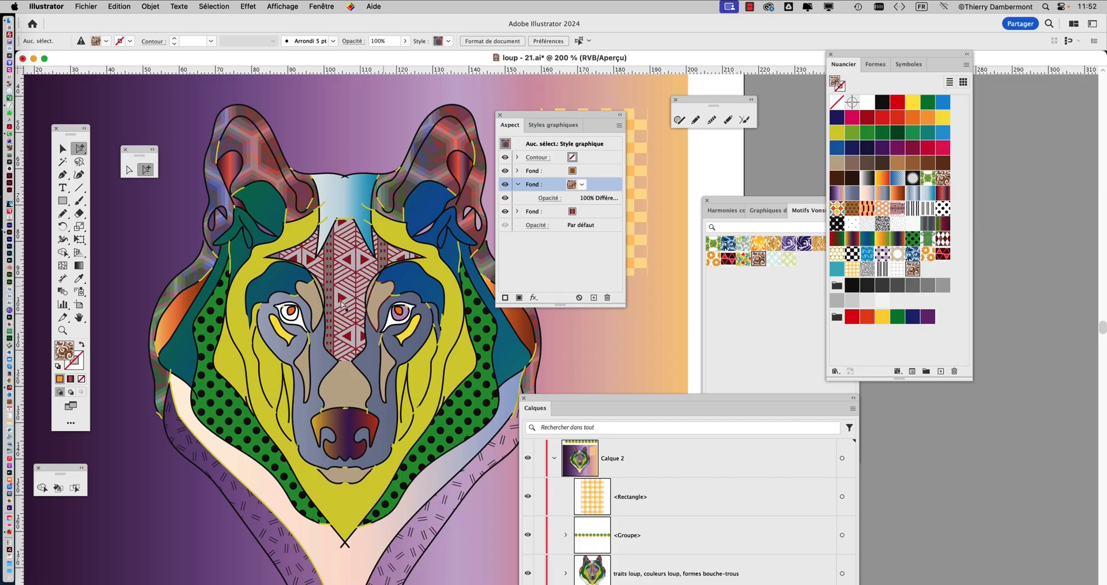
# Create a second artboard of about 686 × 379 mm on the empty canvas to the right of the wolf's artboard
pyautogui.scroll(-2, 353, 307)
pyautogui.moveTo(484, 326); pyautogui.dragTo(175, 308)
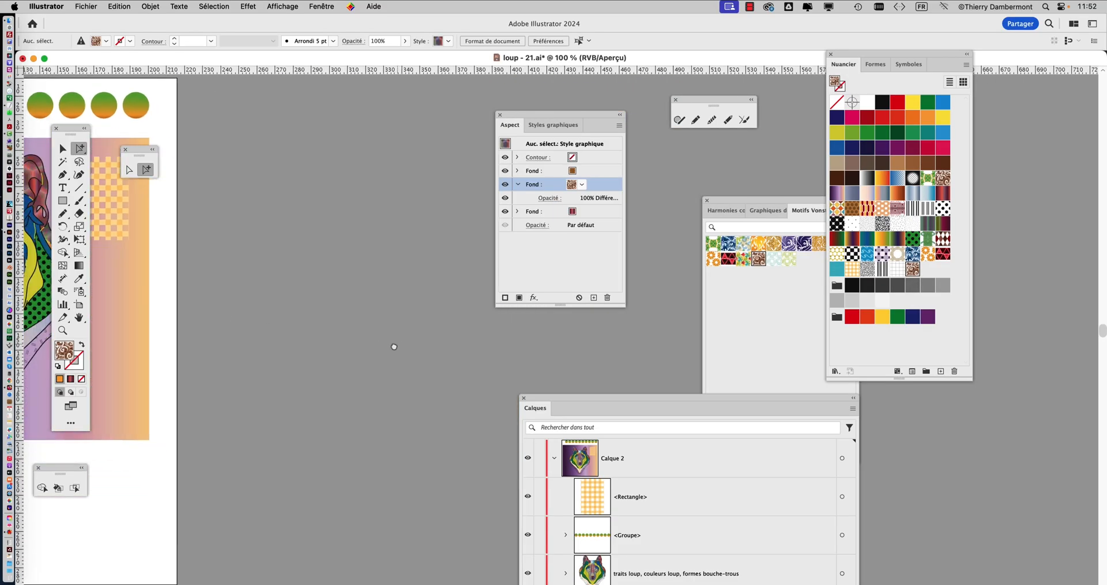
pyautogui.scroll(-5, 338, 344)
pyautogui.scroll(1, 339, 344)
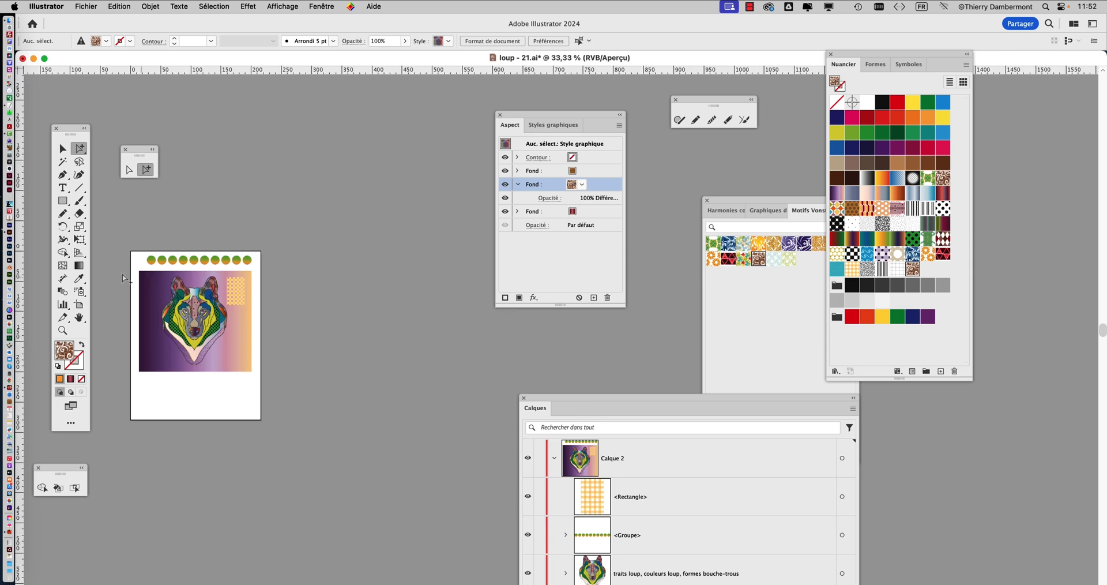
pyautogui.click(79, 304)
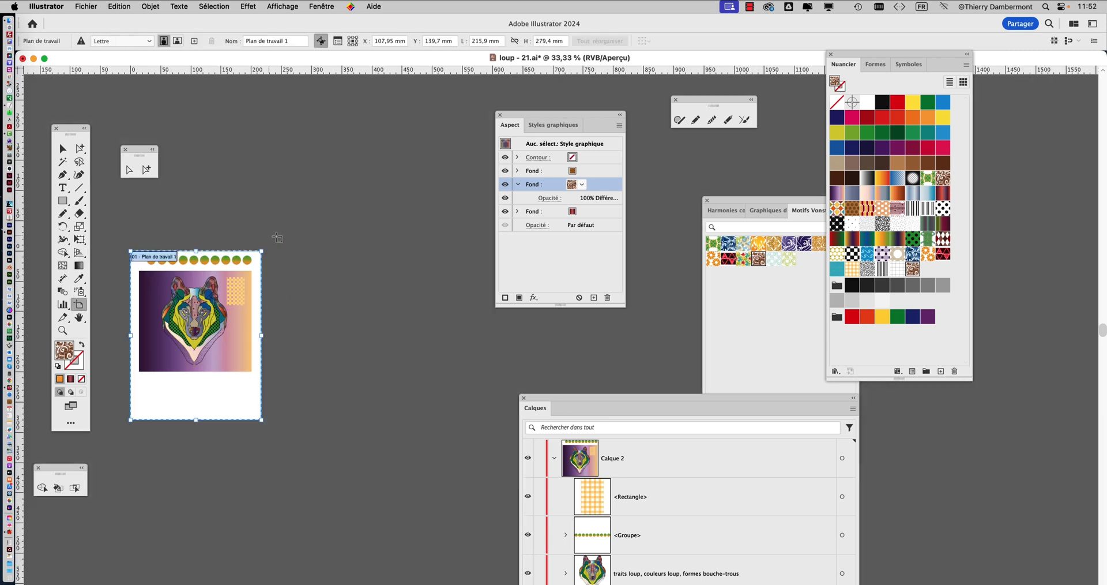
pyautogui.moveTo(277, 235); pyautogui.dragTo(692, 465)
pyautogui.scroll(1, 510, 361)
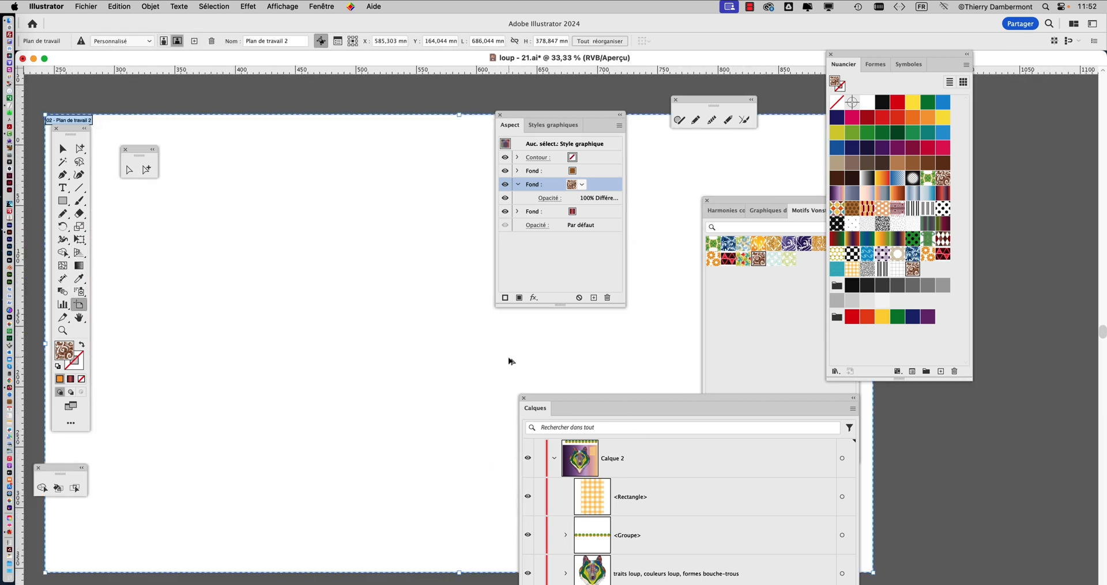
pyautogui.press('Escape')
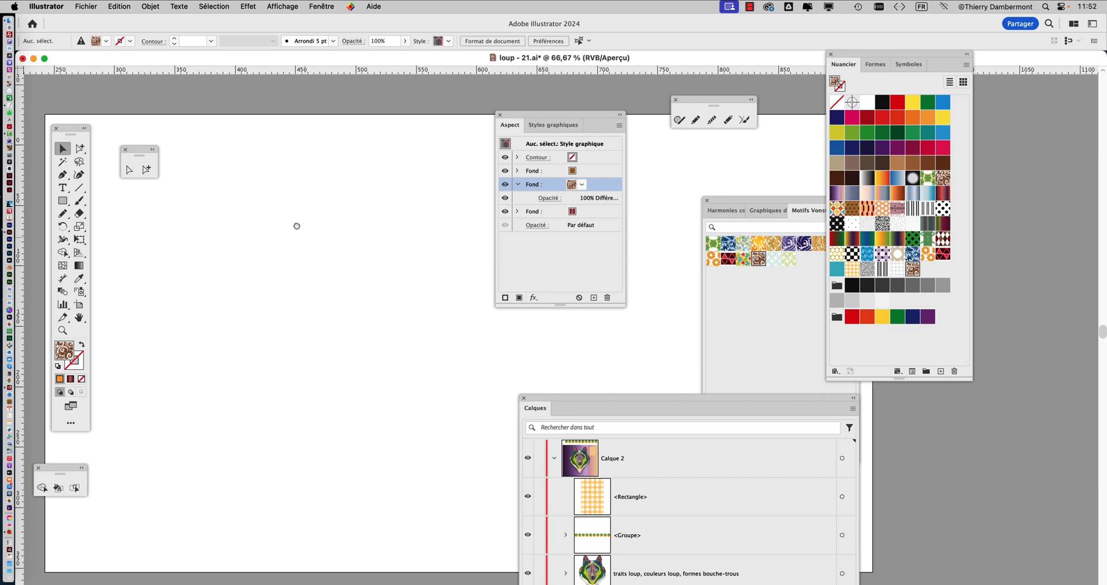
# Open the Pompadour 2 pattern swatch for editing and move the appearance attributes off the pattern tile
pyautogui.scroll(-2, 289, 196)
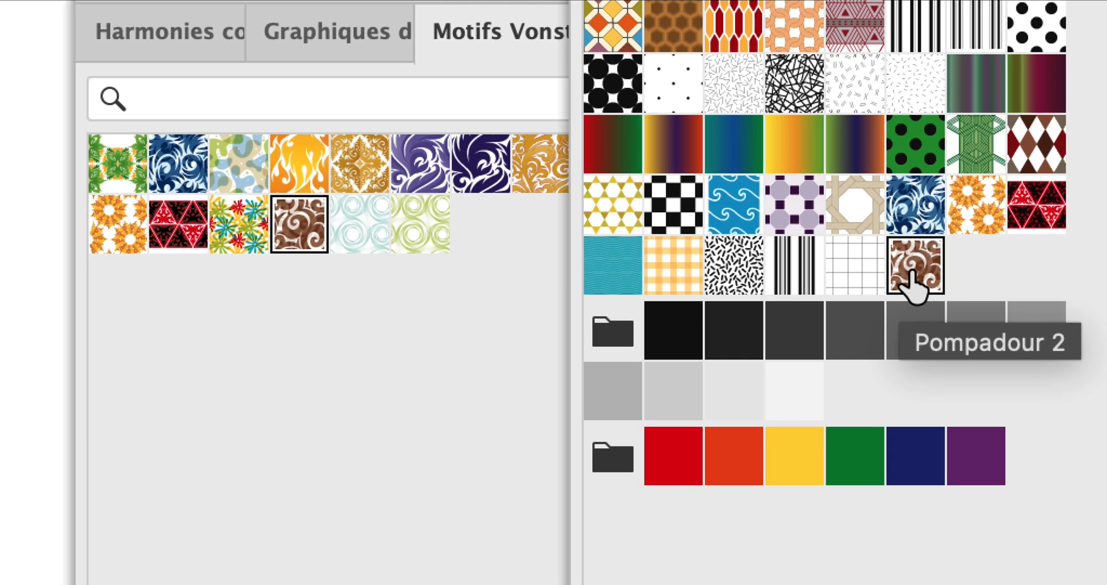
pyautogui.doubleClick(911, 272)
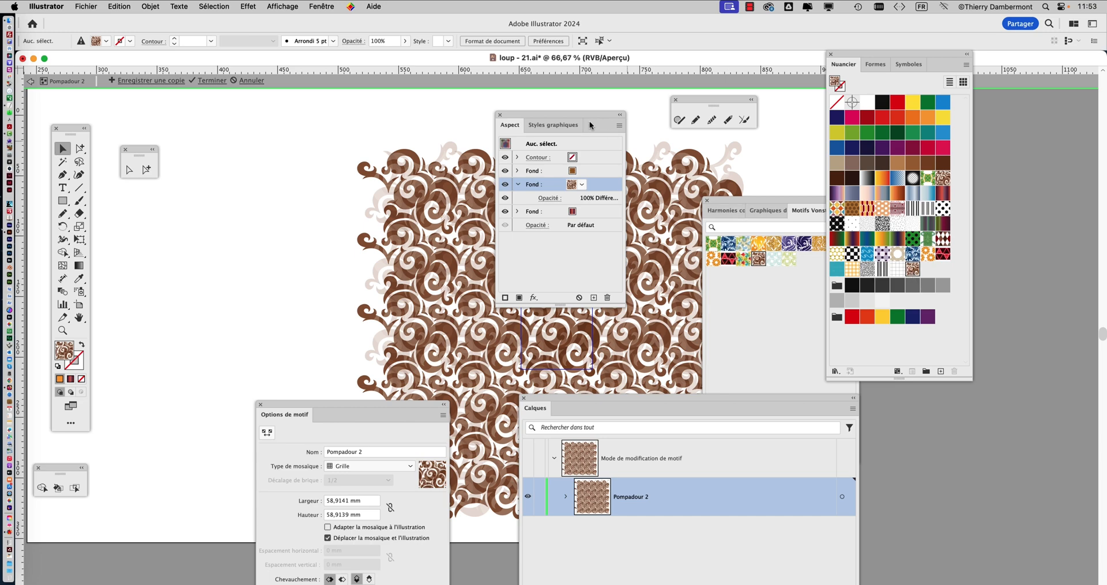
pyautogui.moveTo(575, 119); pyautogui.dragTo(156, 284)
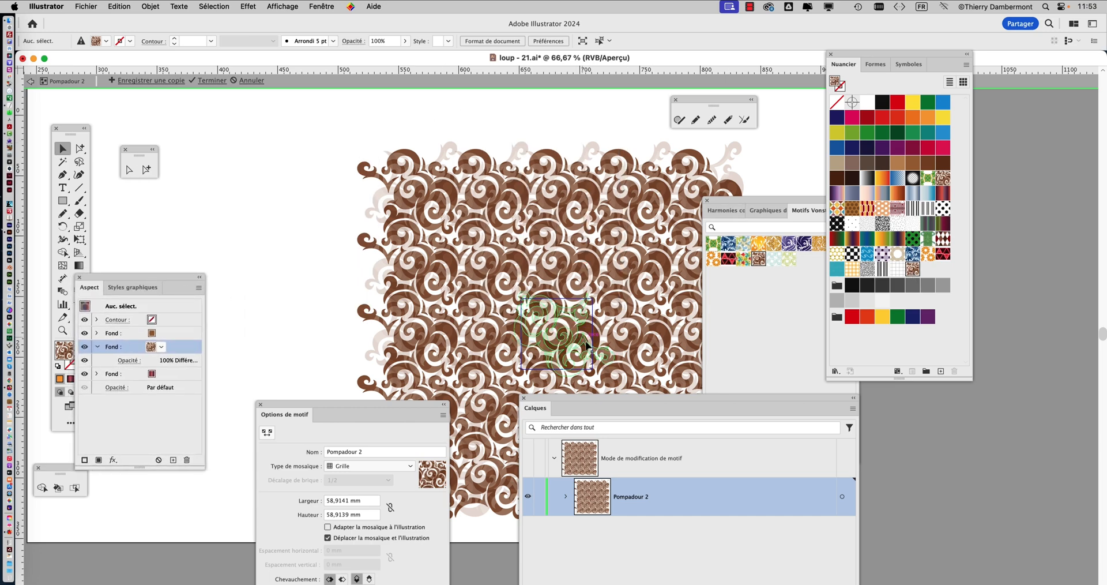
pyautogui.press('super+plus')
pyautogui.press('super+plus')
pyautogui.press('super+plus')
pyautogui.moveTo(471, 294); pyautogui.dragTo(385, 202)
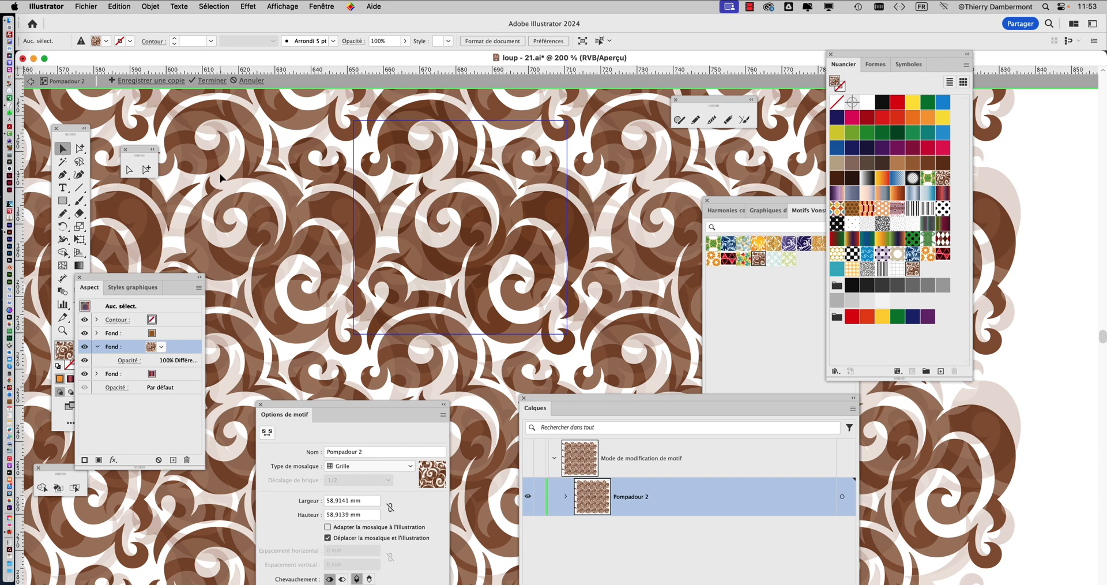
# Recolour the pattern tile's 20% opacity swirl dark purple and its 25% opacity white swirl group orange, using group selection
pyautogui.press('super+a')
pyautogui.click(82, 149)
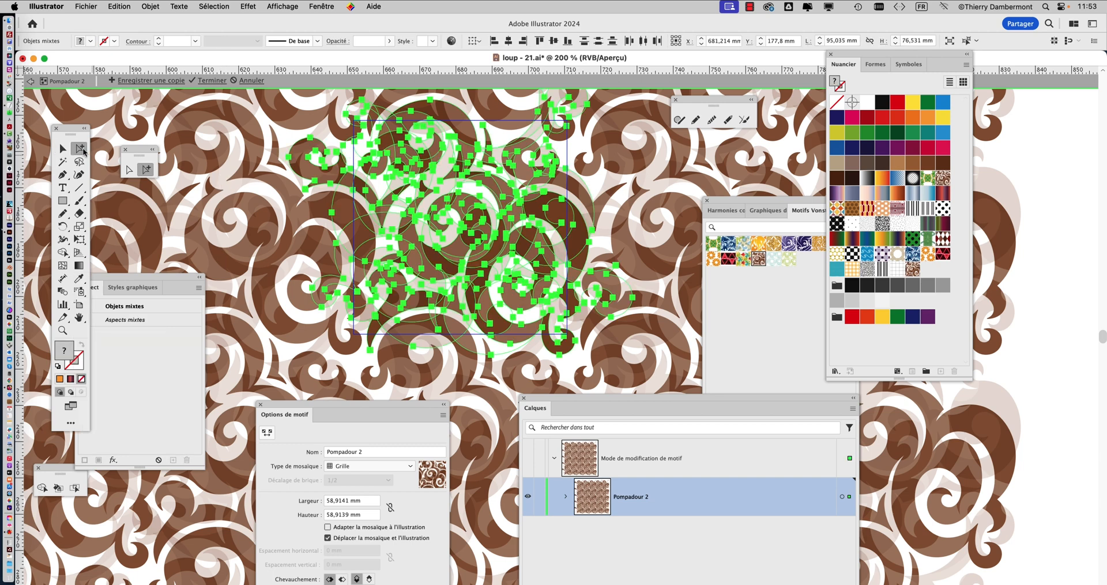
pyautogui.click(568, 362)
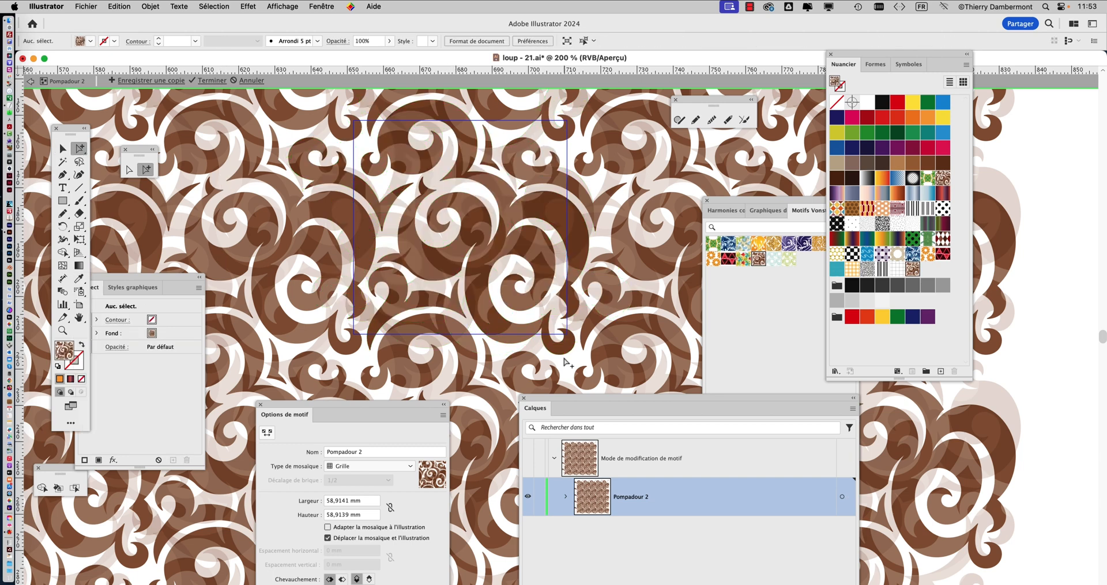
pyautogui.click(450, 270)
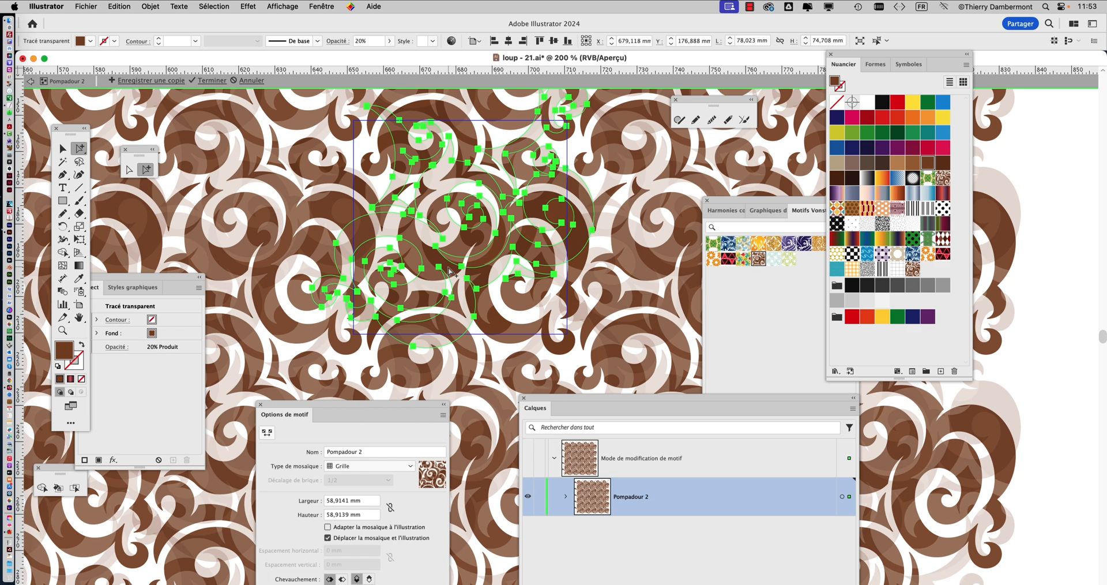
pyautogui.click(883, 148)
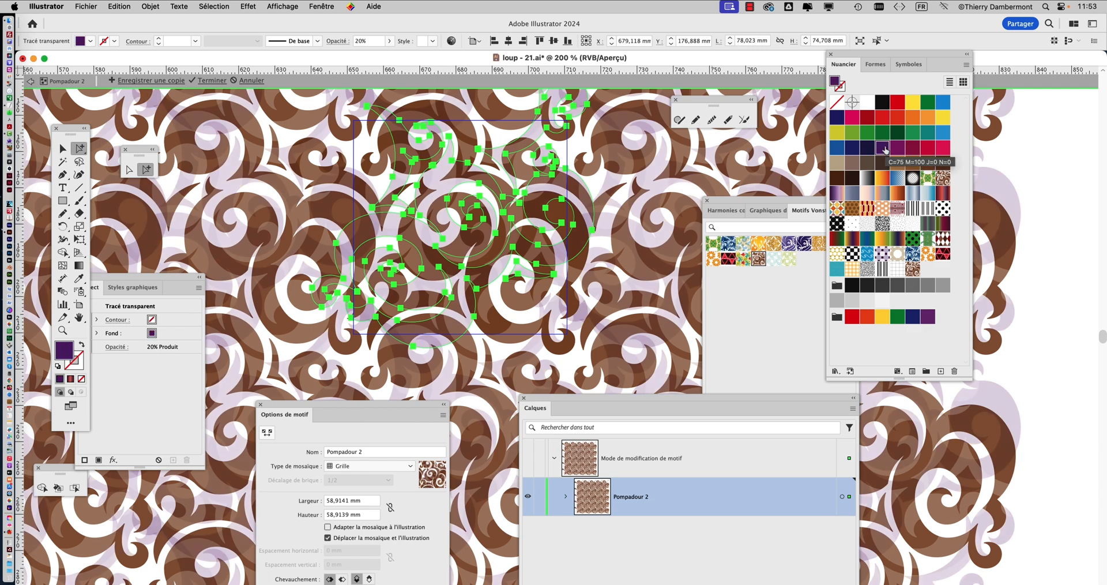
pyautogui.click(527, 176)
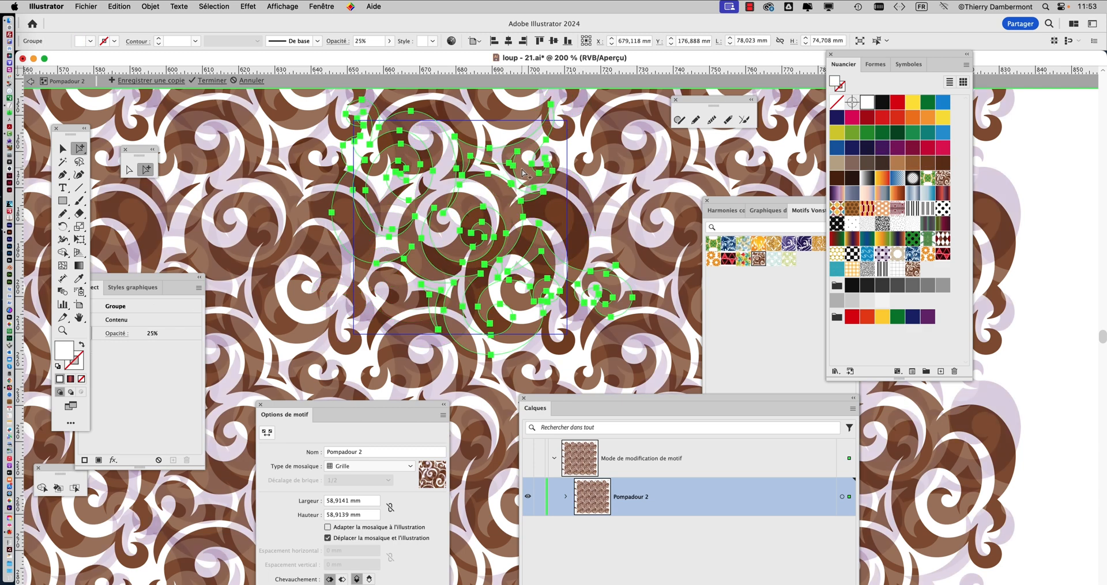
pyautogui.click(911, 119)
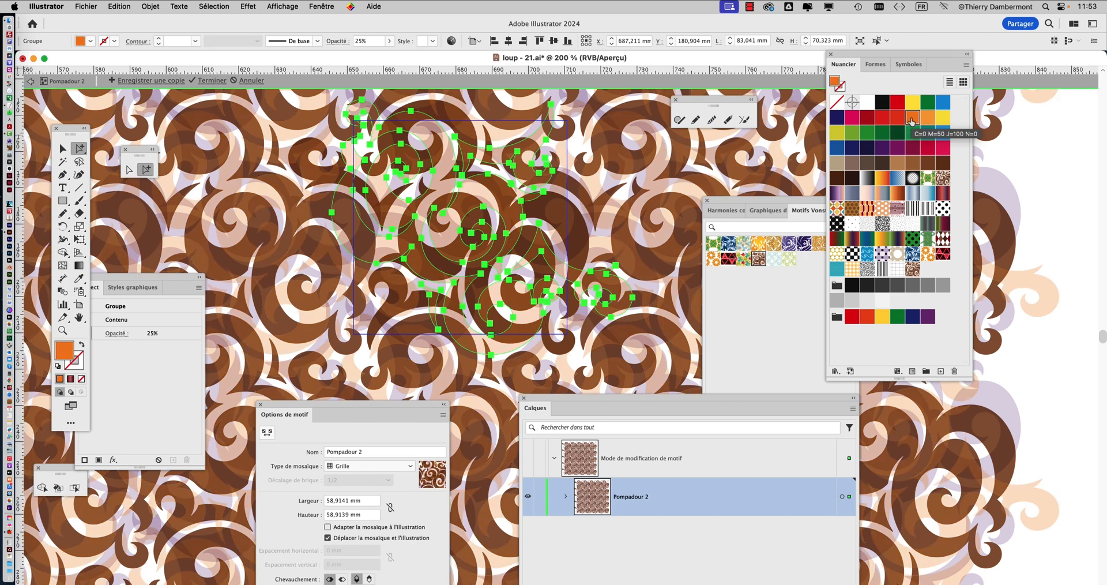
# Try several swatch colours on the pattern tile's opaque brown swirl and settle on dark navy blue
pyautogui.click(585, 261)
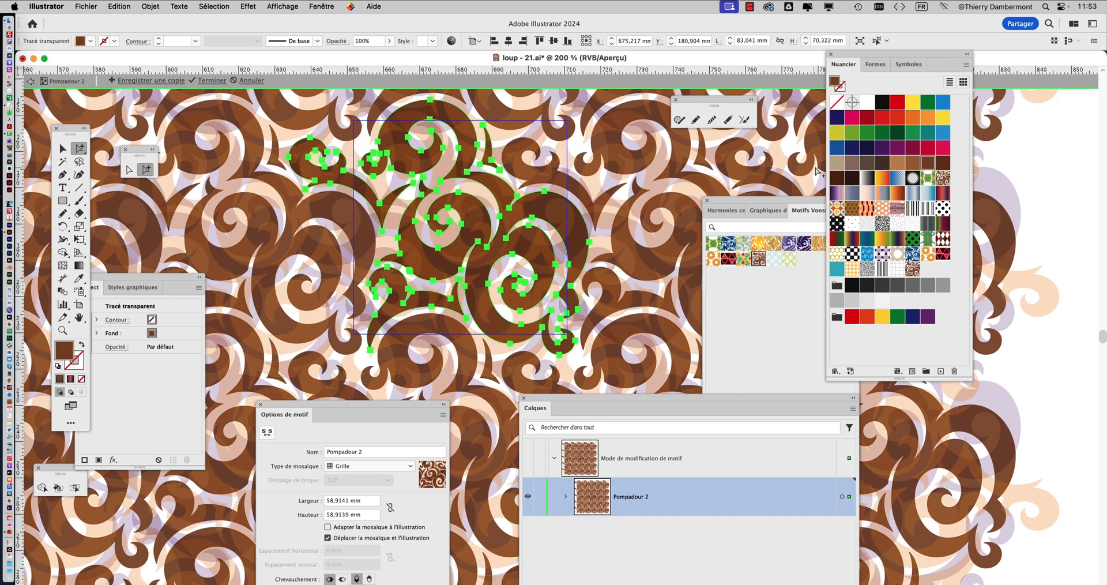
pyautogui.click(835, 151)
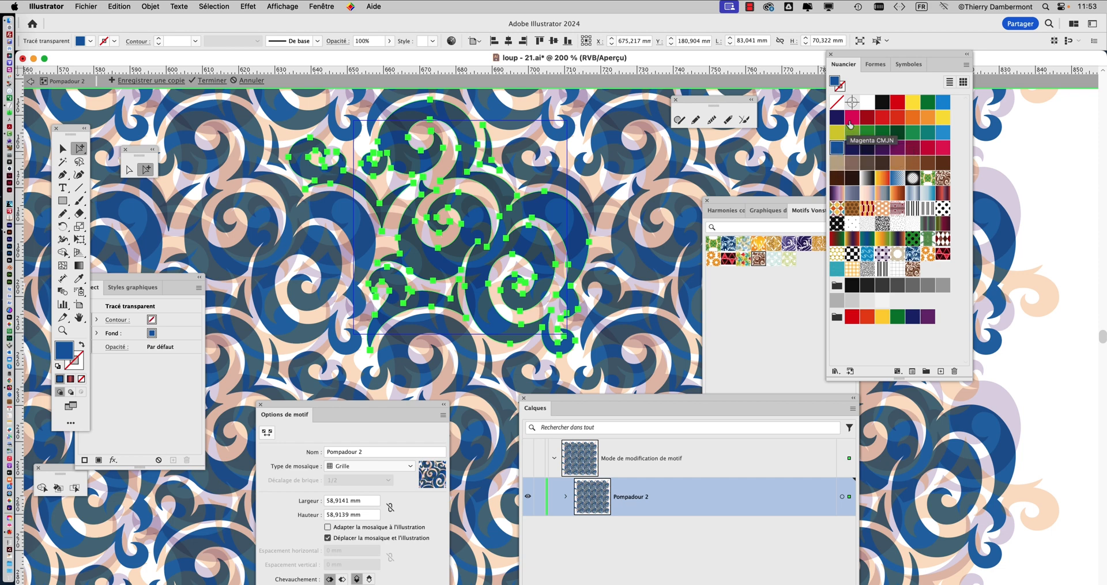
pyautogui.click(852, 121)
pyautogui.click(837, 118)
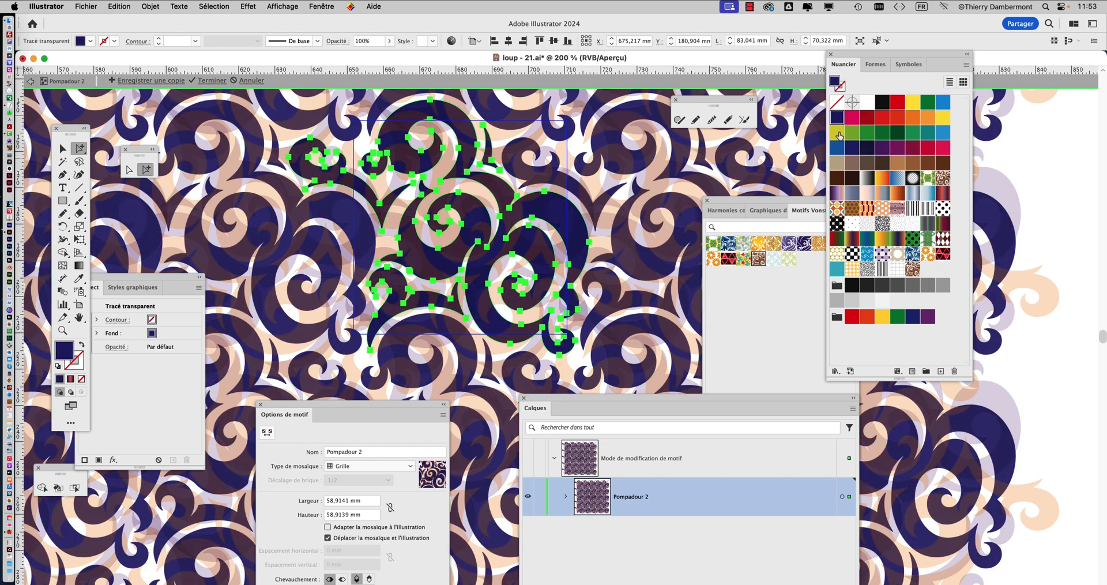
pyautogui.click(837, 133)
pyautogui.click(837, 118)
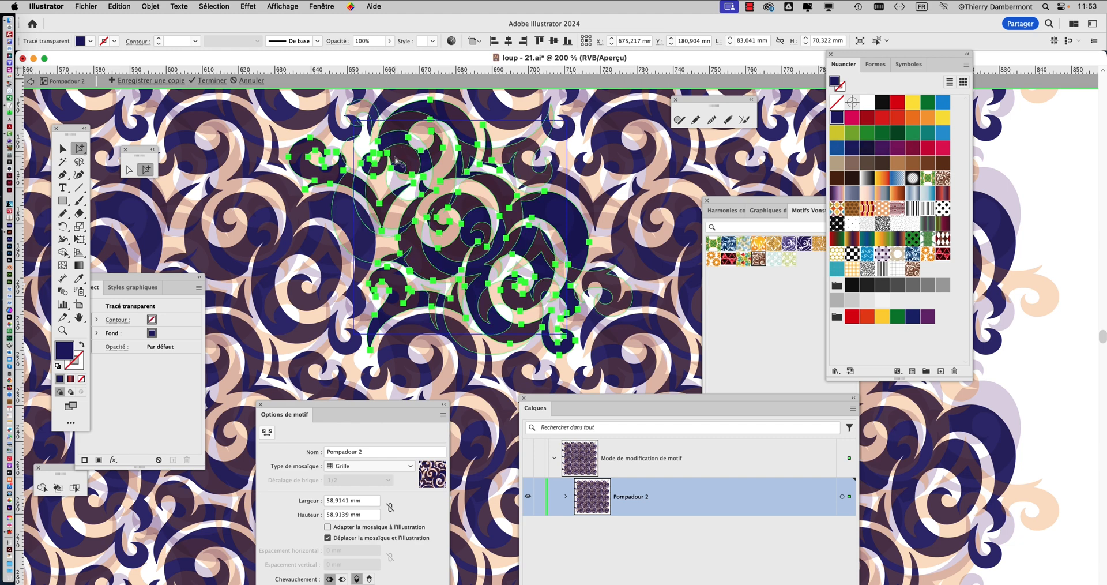
# Save the recoloured pattern as a copy in the swatches and discard the edits to the original Pompadour 2
pyautogui.scroll(-3, 393, 163)
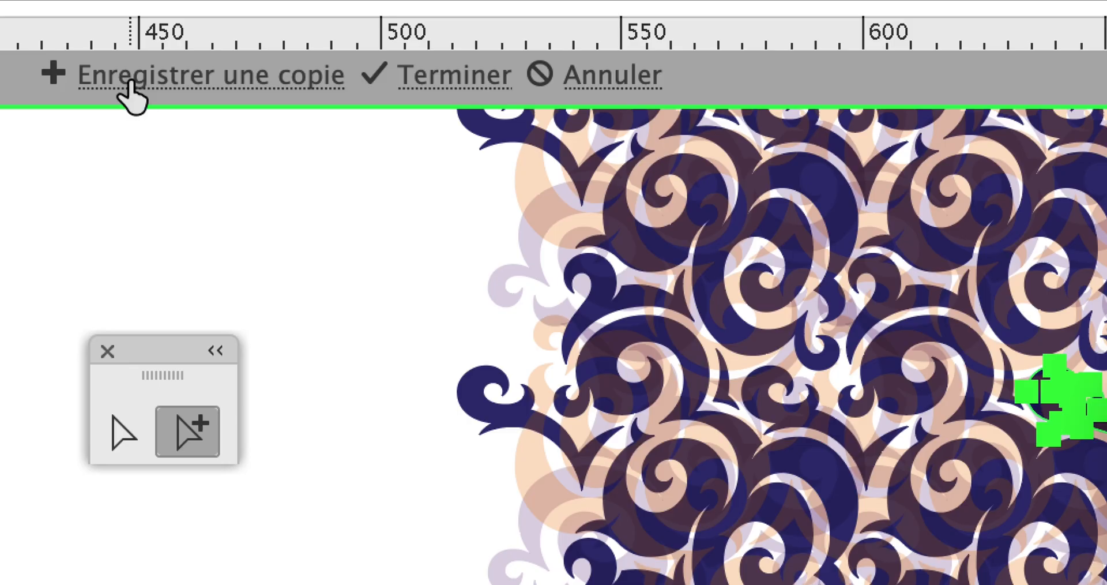
pyautogui.click(132, 80)
pyautogui.click(557, 214)
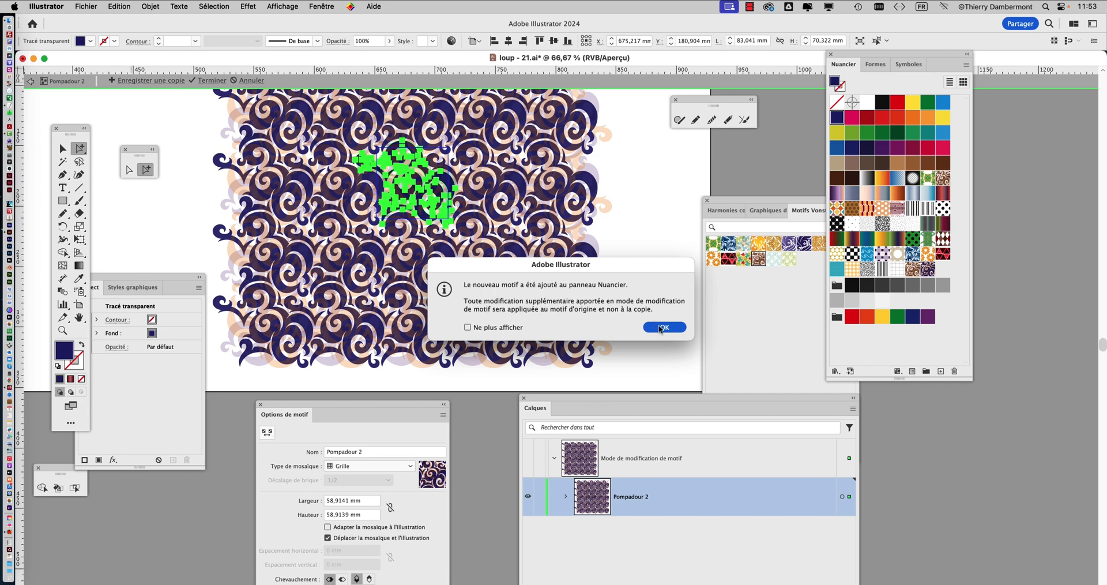
pyautogui.click(661, 328)
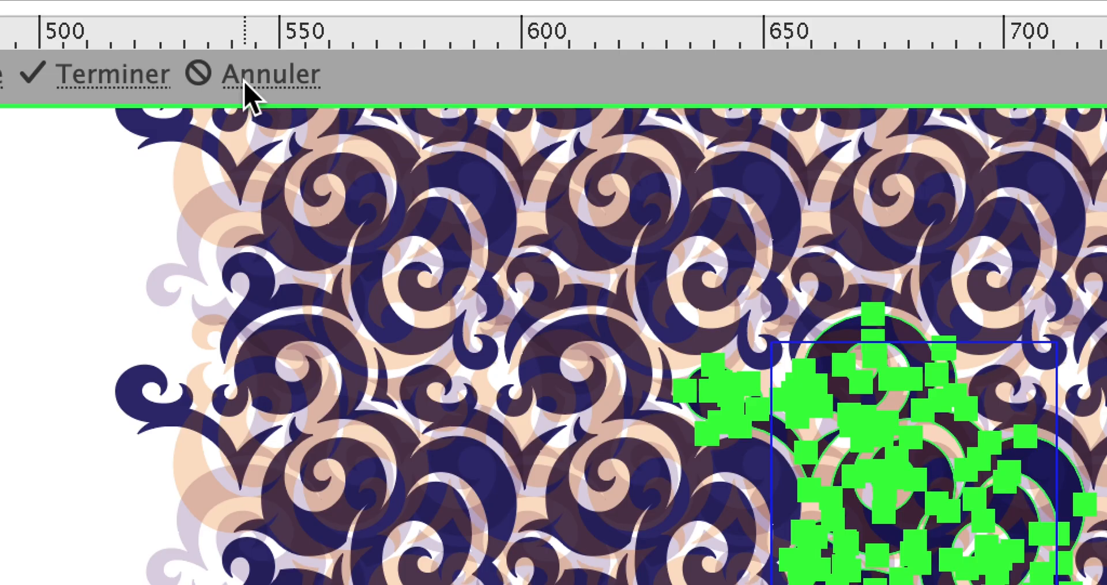
pyautogui.click(247, 85)
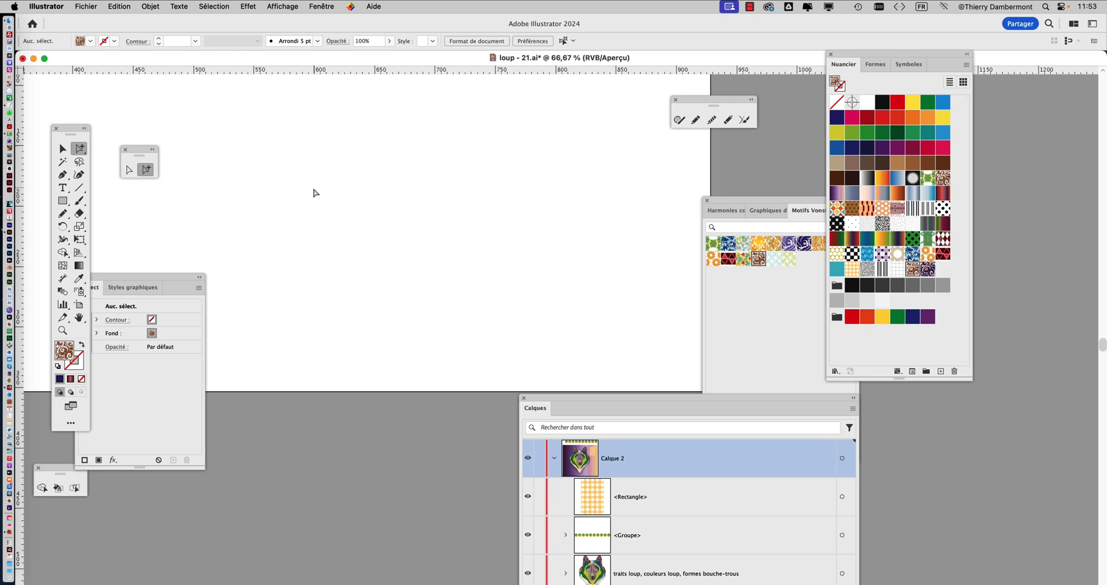
# Go back to the wolf's artboard and select the outer shape of the left-hand ear
pyautogui.scroll(-1, 316, 192)
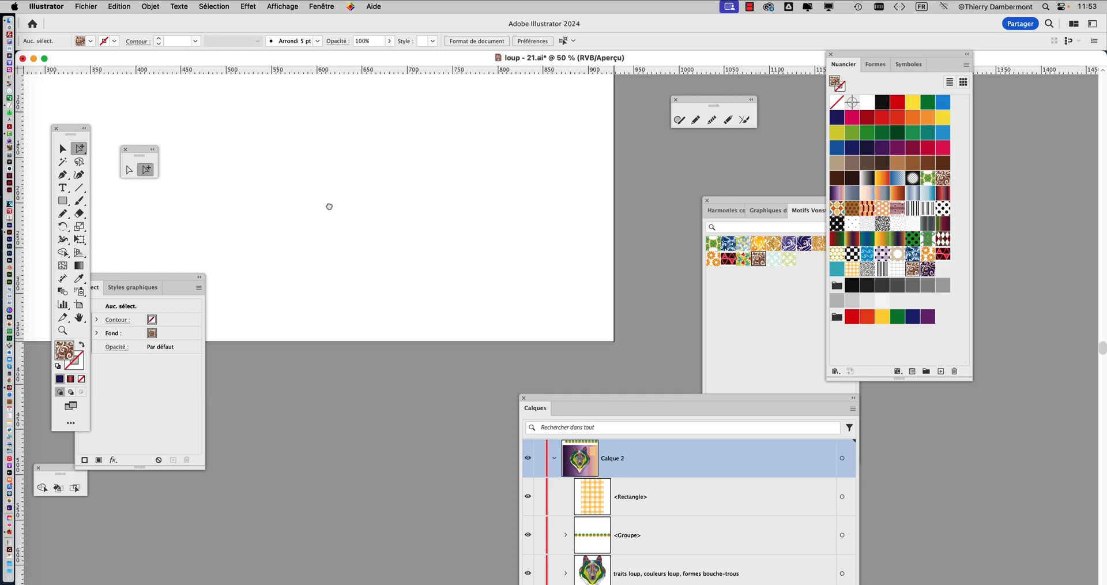
pyautogui.hscroll(-10, 329, 206)
pyautogui.scroll(1, 399, 181)
pyautogui.scroll(4, 399, 181)
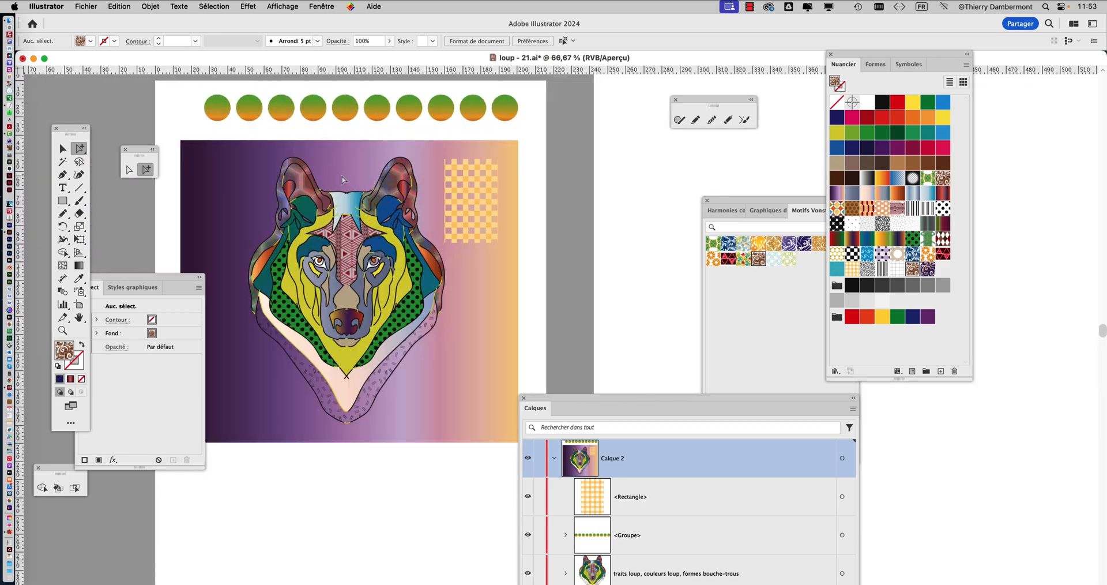
pyautogui.hscroll(-3, 401, 150)
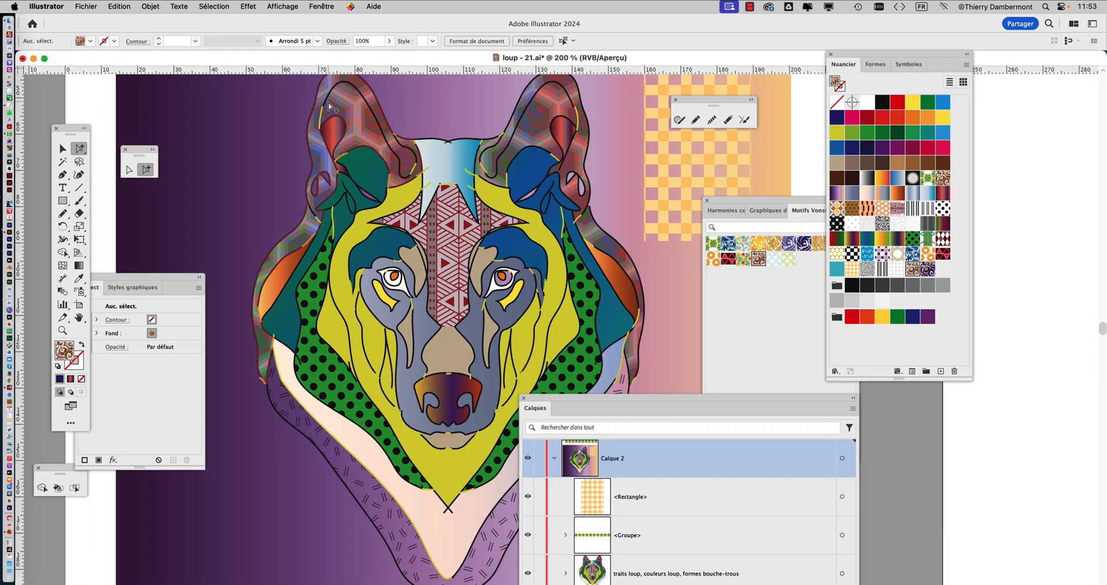
pyautogui.scroll(3, 375, 161)
pyautogui.click(358, 166)
pyautogui.scroll(1, 357, 165)
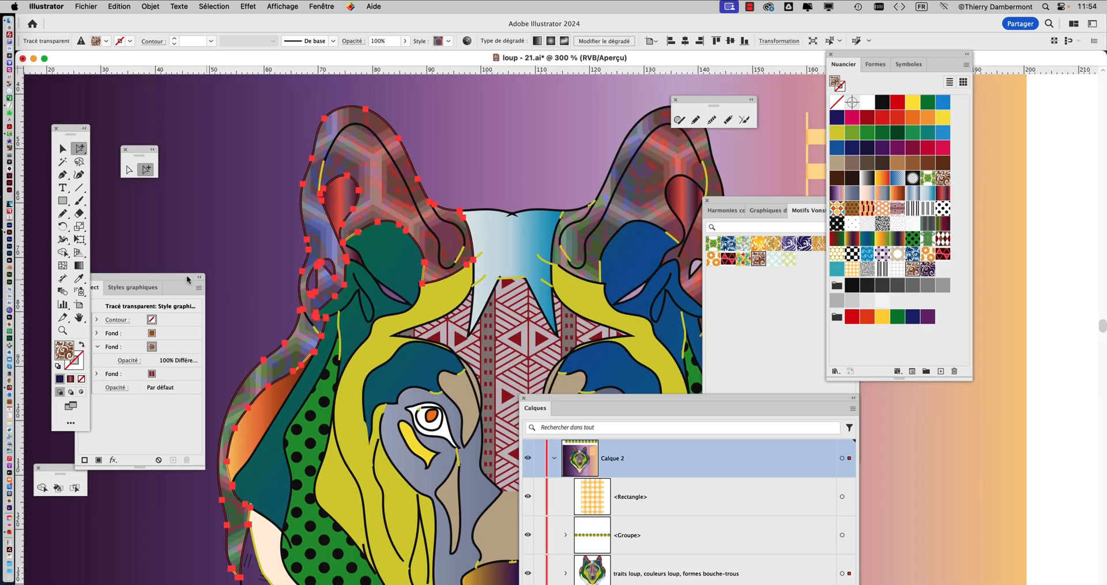
# Replace the left-hand ear's brown swirl fill with the recoloured navy swirl pattern swatch
pyautogui.moveTo(185, 280); pyautogui.dragTo(607, 117)
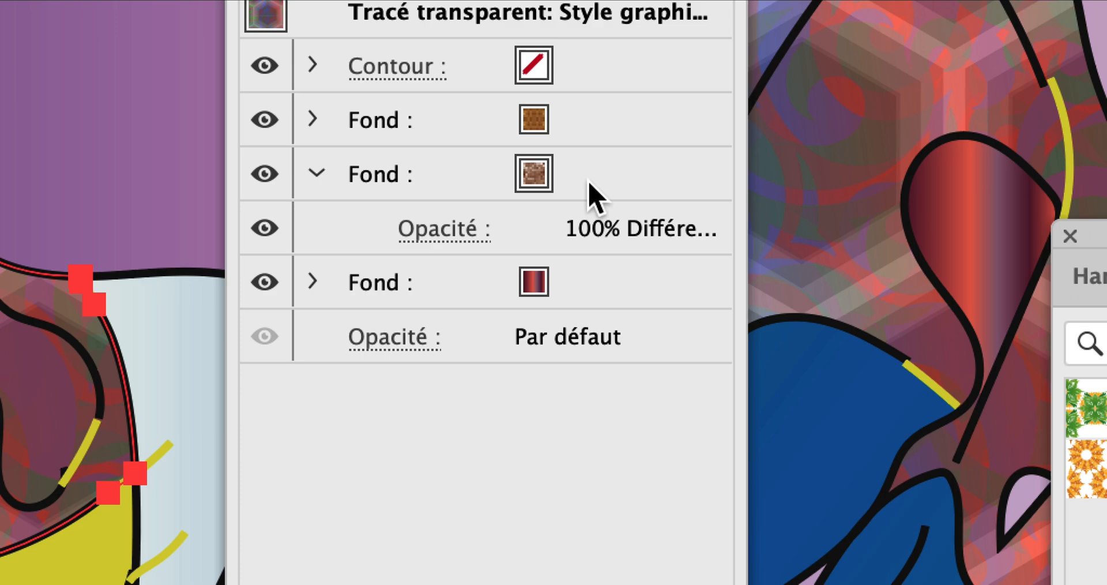
pyautogui.click(589, 187)
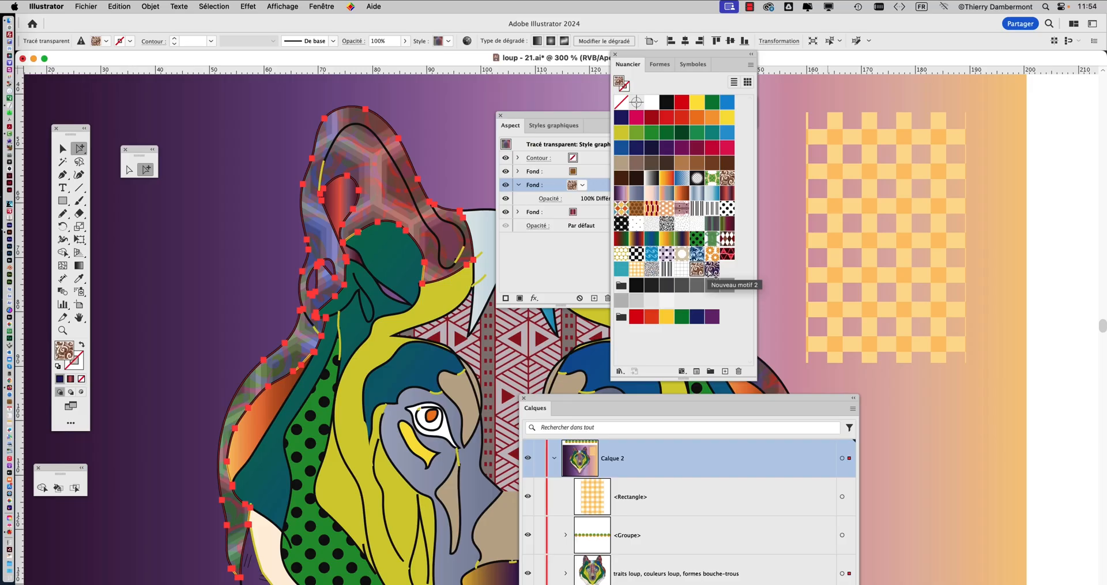
pyautogui.click(712, 270)
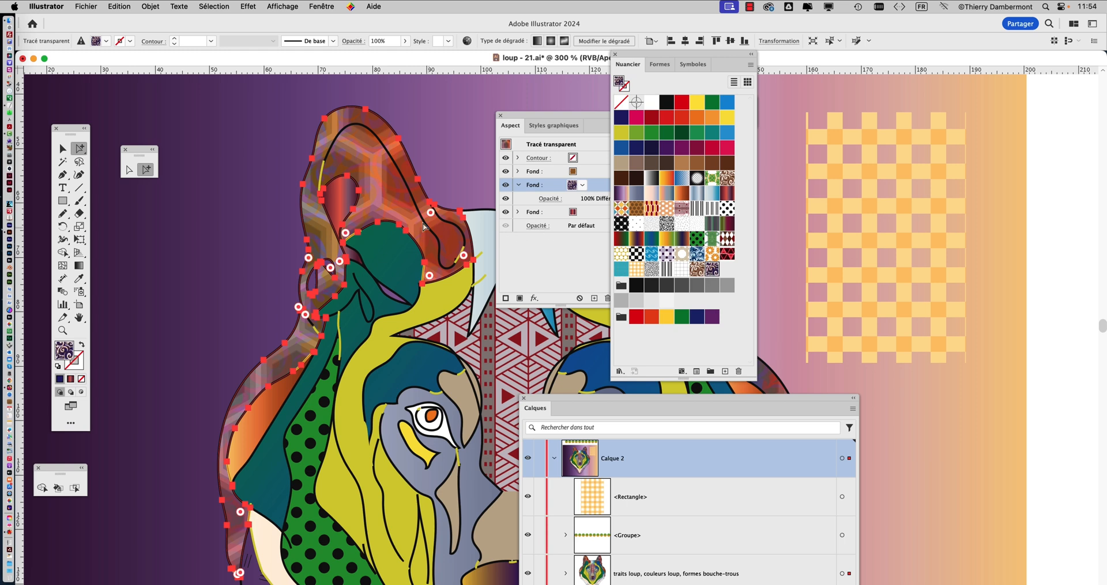
# Try the blending modes on the left-hand ear's navy swirl fill, from Obscurcir through Saturation, and choose Exclusion
pyautogui.scroll(1, 421, 221)
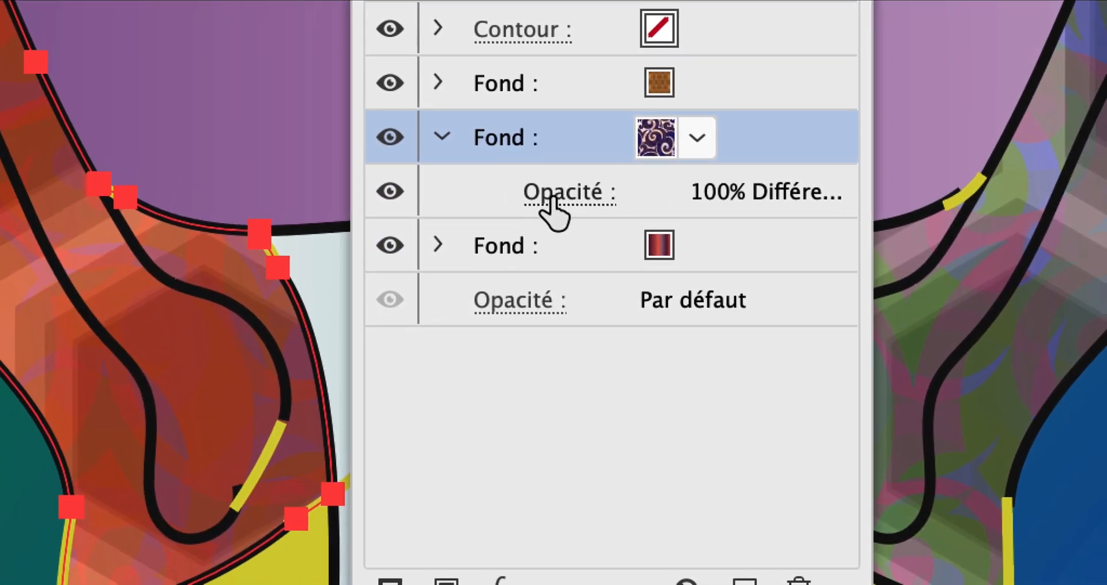
pyautogui.click(551, 199)
pyautogui.click(242, 275)
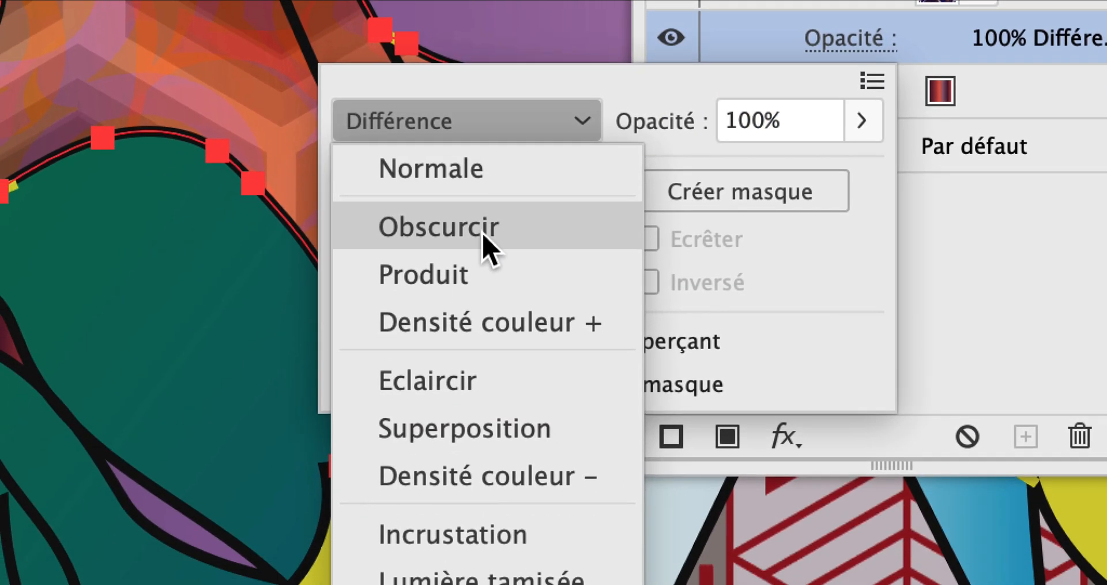
pyautogui.click(489, 245)
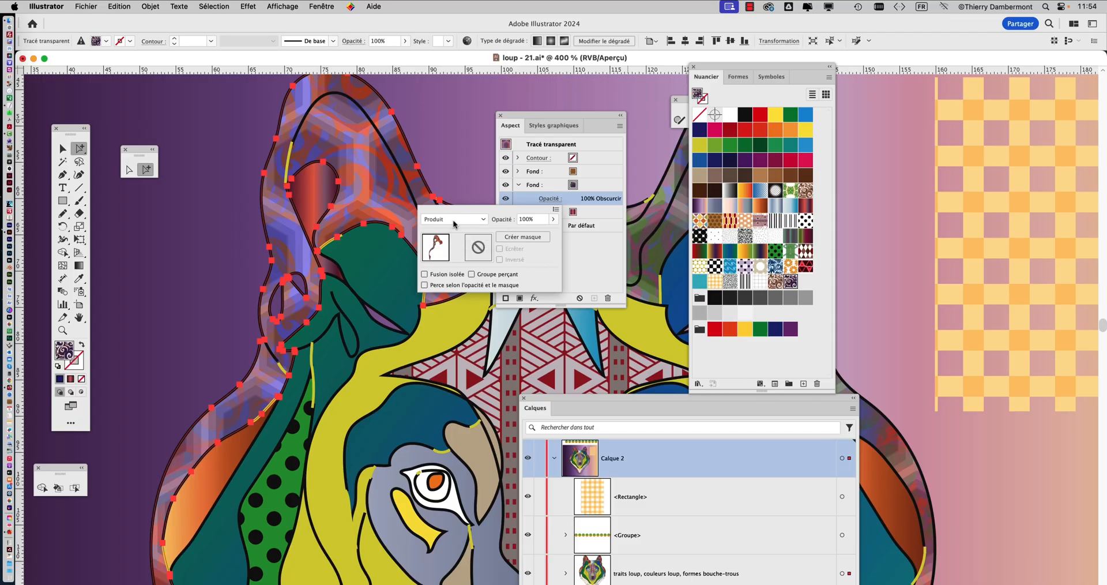
pyautogui.scroll(-2, 452, 220)
pyautogui.scroll(-4, 452, 220)
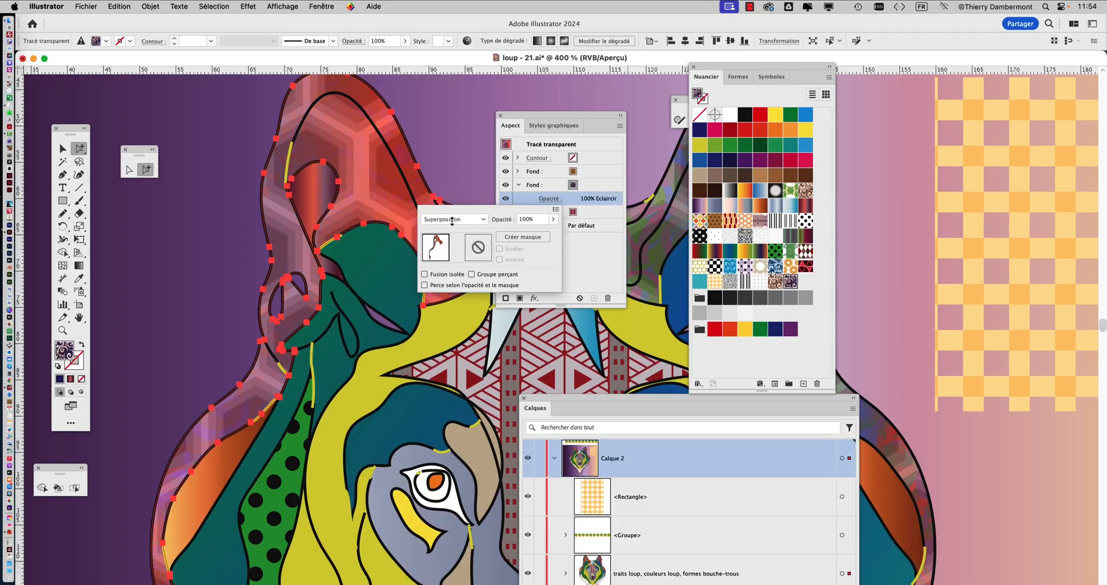
pyautogui.scroll(-2, 451, 222)
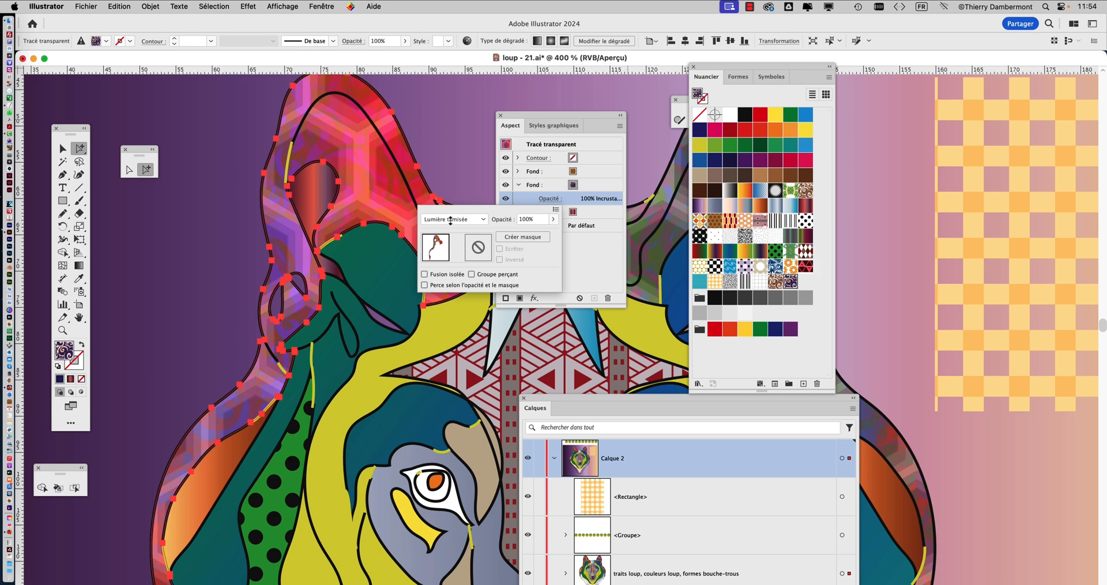
pyautogui.scroll(-2, 451, 222)
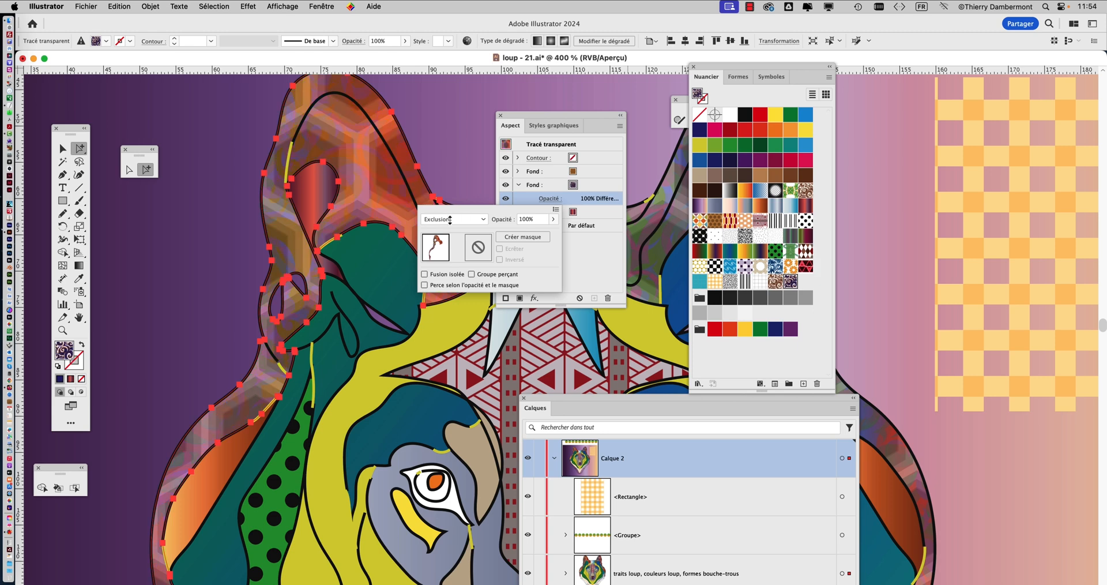
pyautogui.scroll(-1, 450, 220)
pyautogui.scroll(-1, 450, 222)
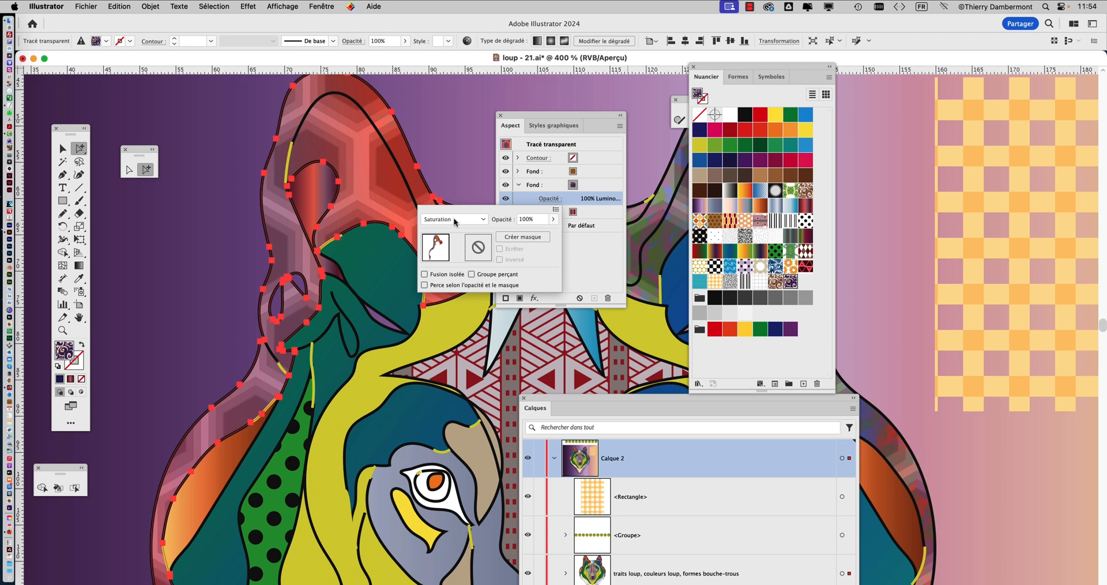
pyautogui.scroll(2, 455, 221)
pyautogui.scroll(1, 454, 221)
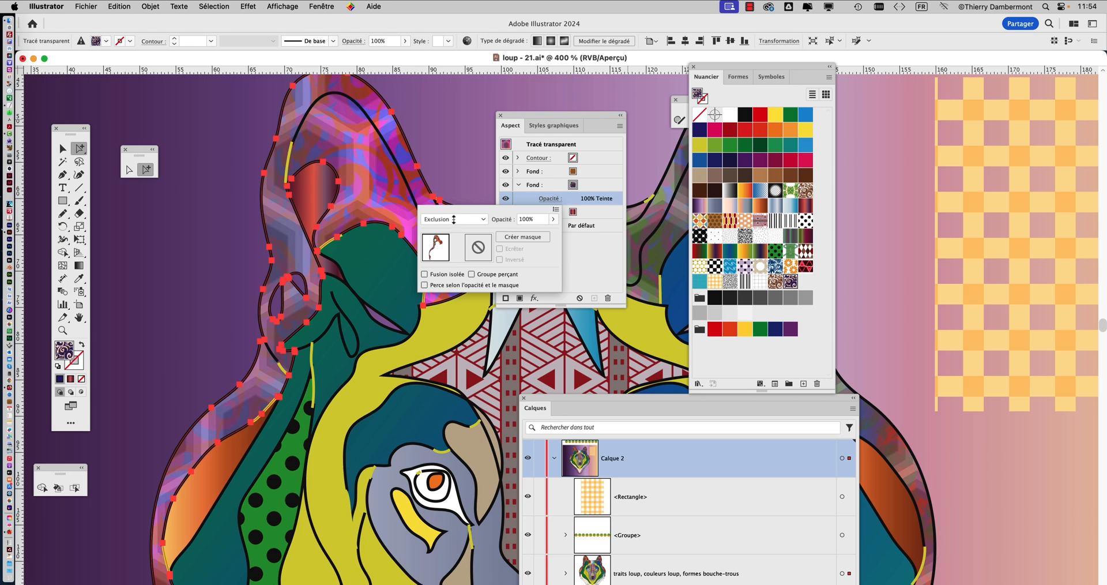
pyautogui.scroll(-1, 454, 220)
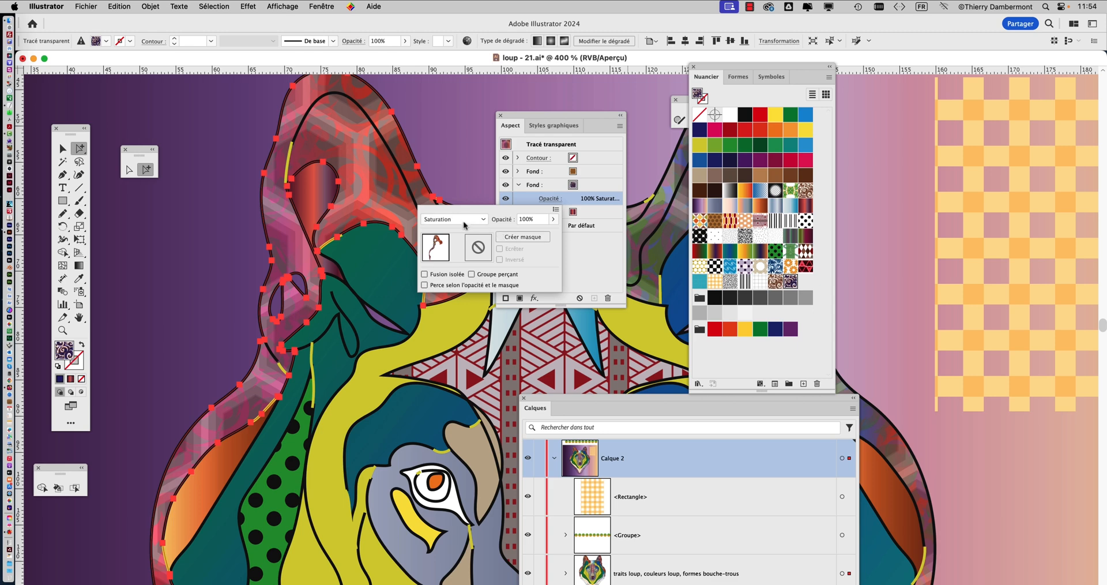
pyautogui.scroll(3, 461, 221)
pyautogui.click(479, 224)
pyautogui.click(479, 224)
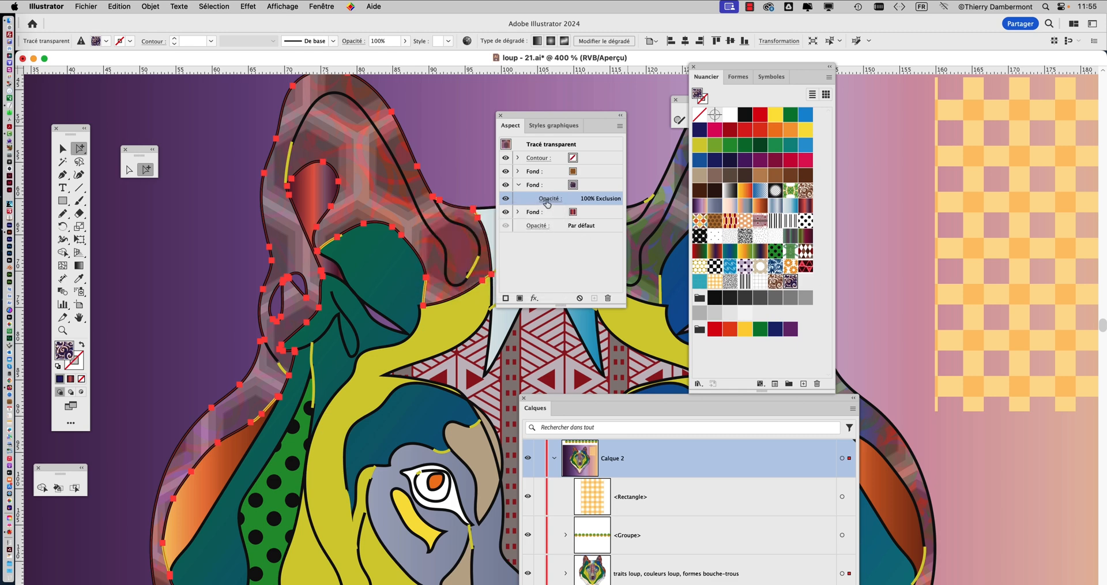
# Set the navy swirl fill's blending mode to Teinte, keeping 100% opacity
pyautogui.click(499, 221)
pyautogui.scroll(1, 456, 223)
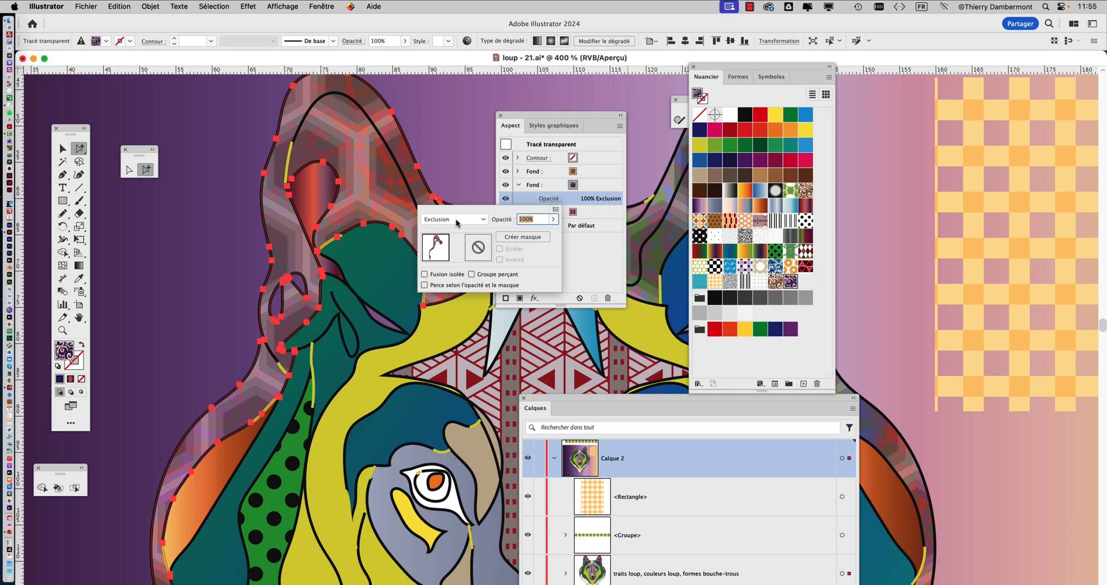
pyautogui.press('Return')
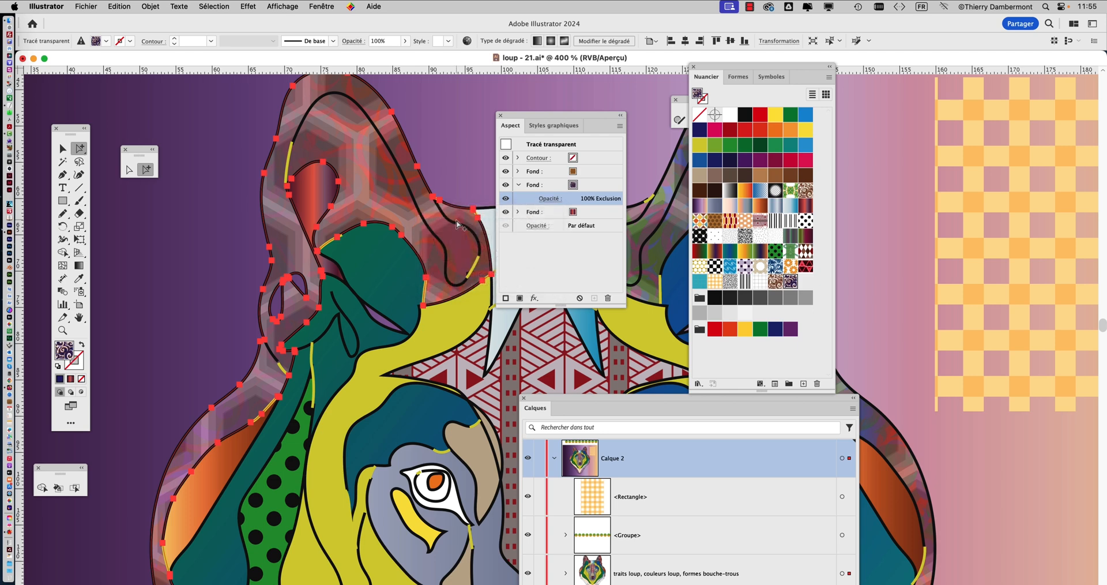
pyautogui.click(542, 199)
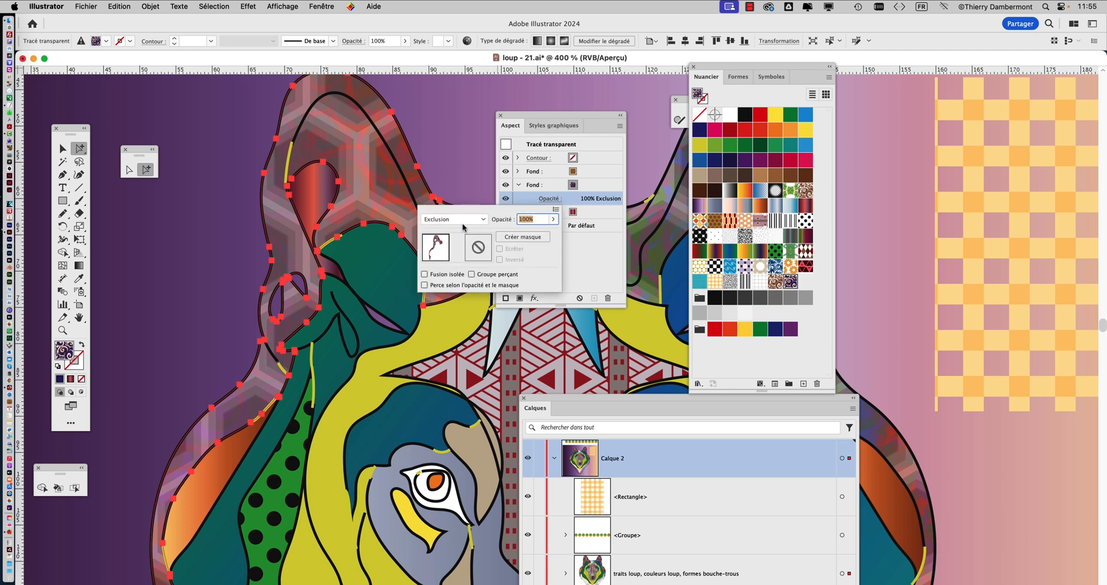
pyautogui.scroll(-1, 450, 225)
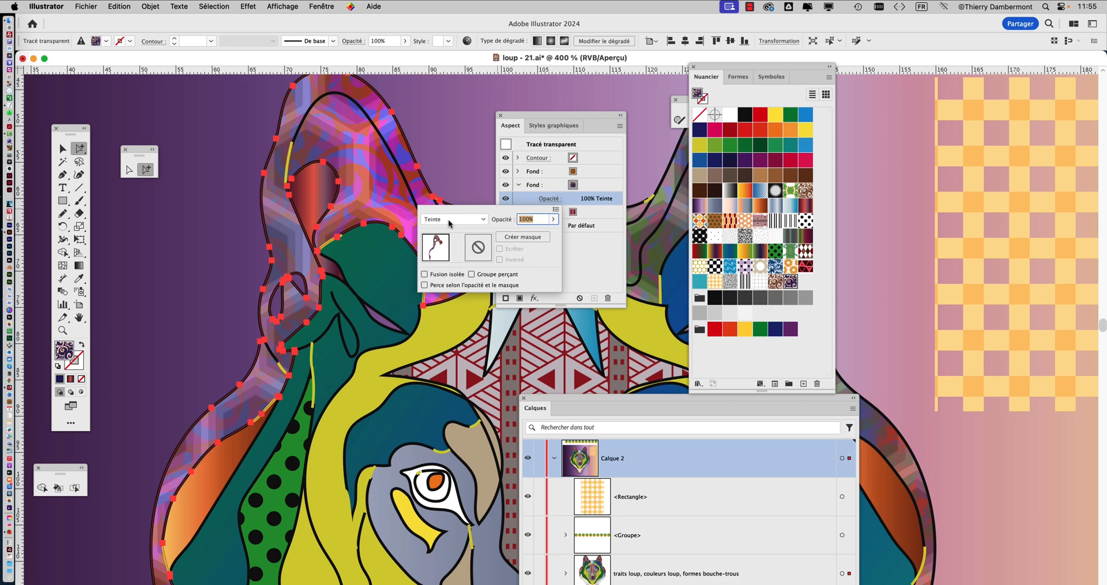
pyautogui.click(585, 251)
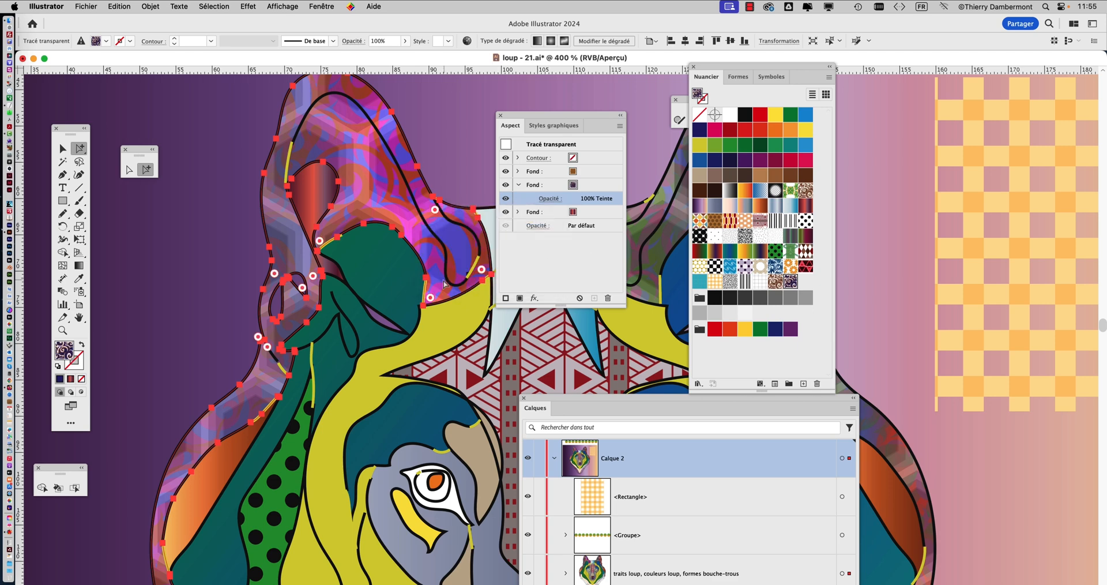
# Clear the view of the wolf by moving the Appearance and Layers panels aside and closing the Swatches panel
pyautogui.scroll(-1, 443, 280)
pyautogui.scroll(-1, 444, 285)
pyautogui.scroll(-1, 408, 318)
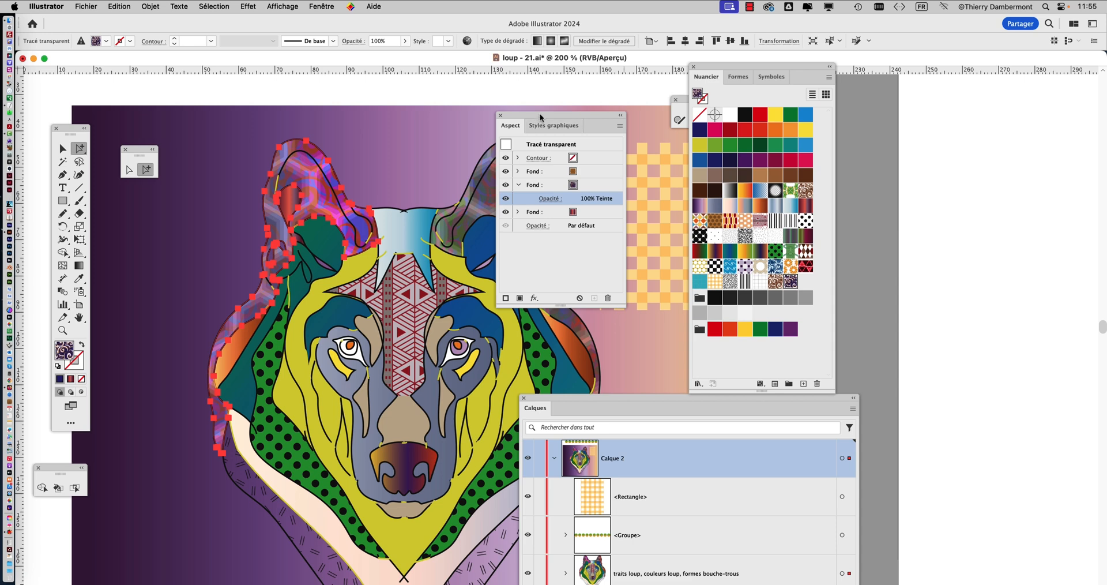
pyautogui.moveTo(555, 114); pyautogui.dragTo(963, 168)
pyautogui.moveTo(718, 67); pyautogui.dragTo(613, 68)
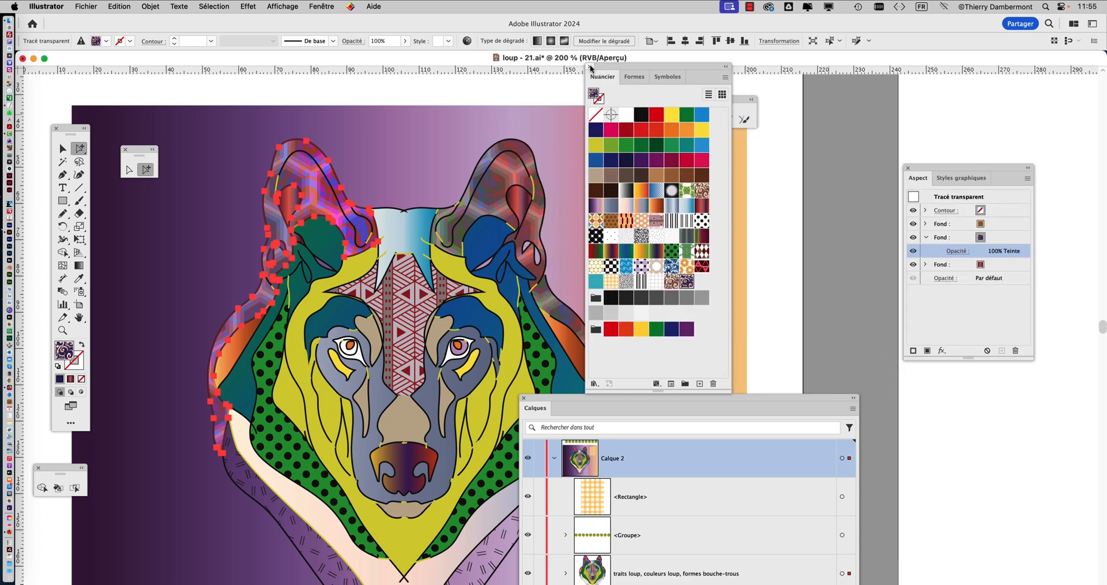
pyautogui.click(590, 67)
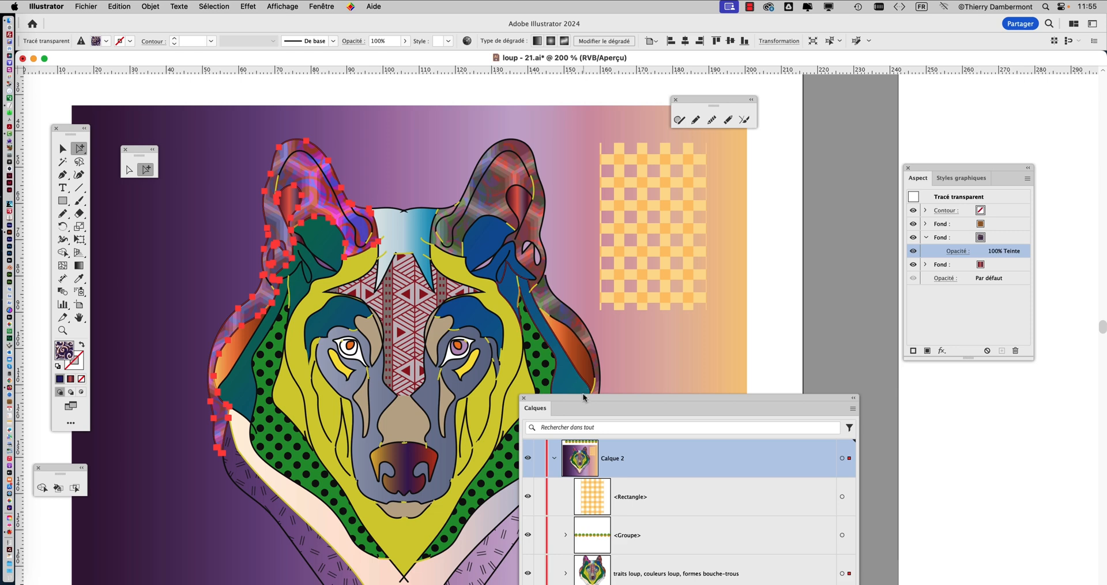
pyautogui.moveTo(583, 395); pyautogui.dragTo(830, 388)
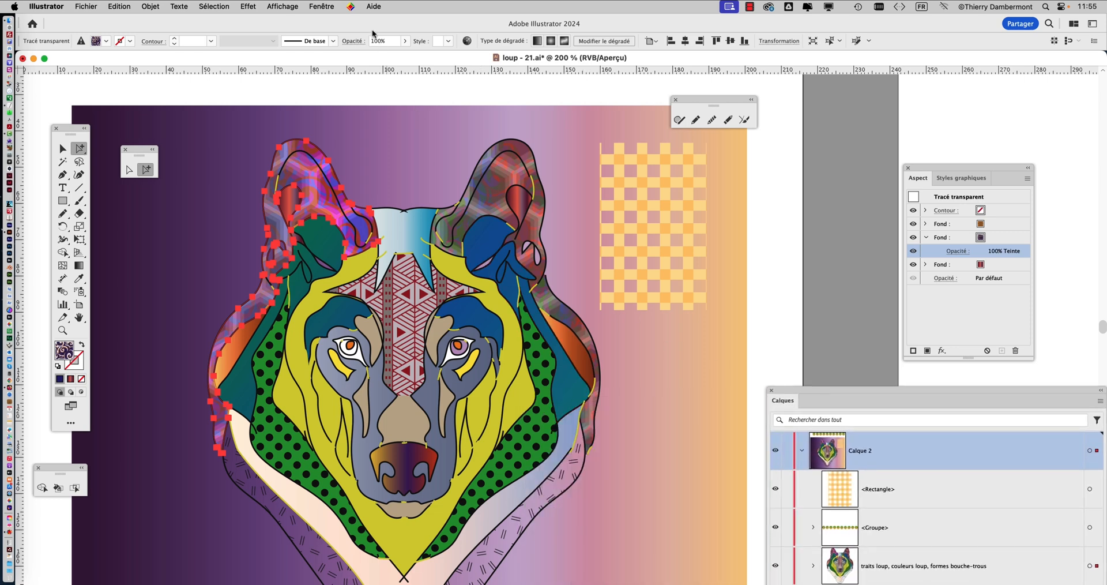
# Save the left-hand ear's current appearance as a new graphic style
pyautogui.click(329, 6)
pyautogui.scroll(-3, 346, 367)
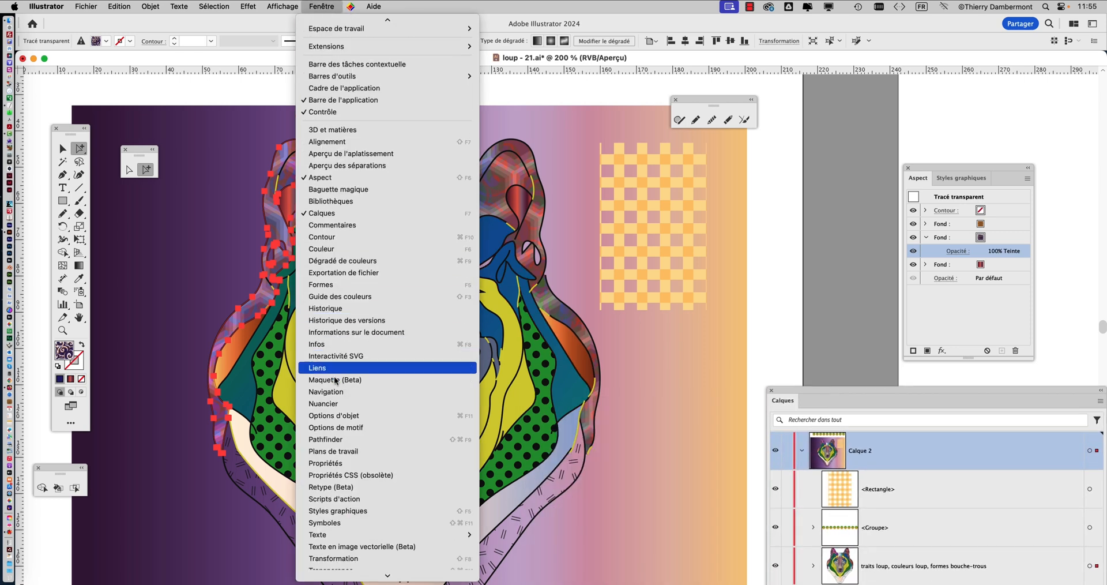
pyautogui.click(362, 511)
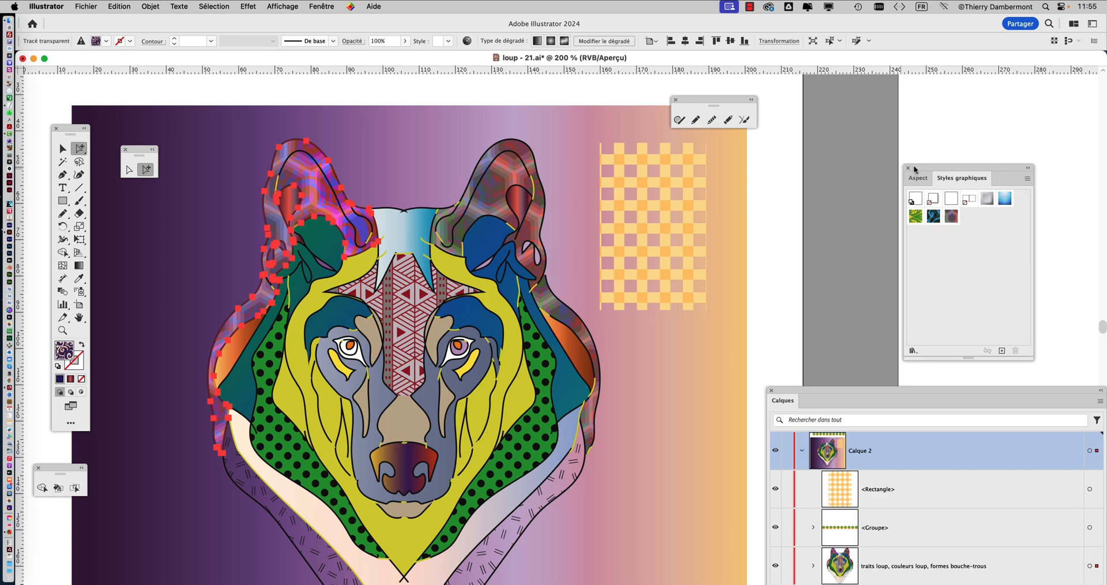
pyautogui.moveTo(914, 169); pyautogui.dragTo(417, 126)
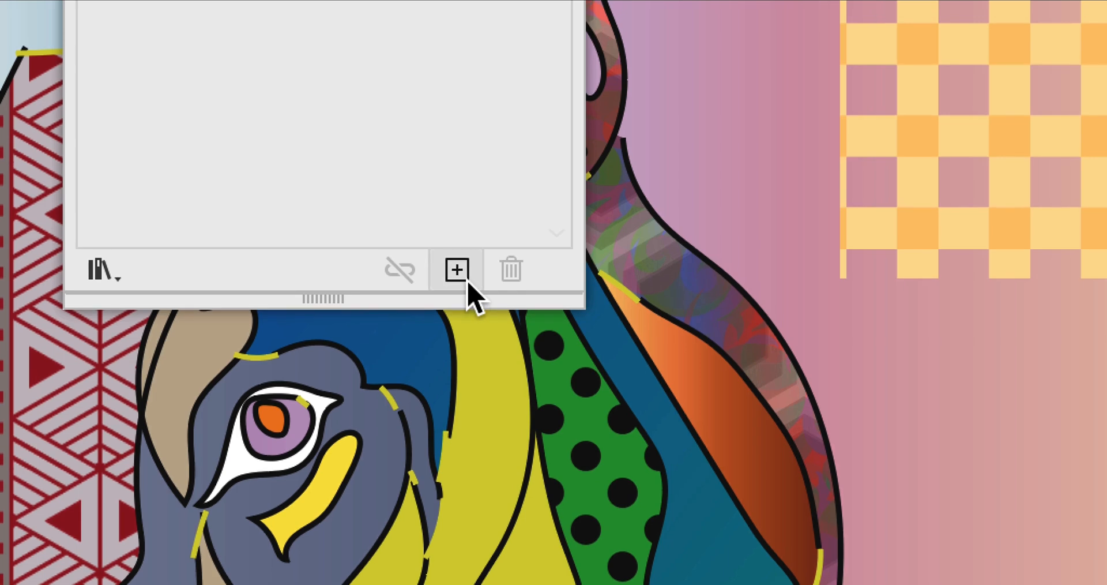
pyautogui.click(468, 282)
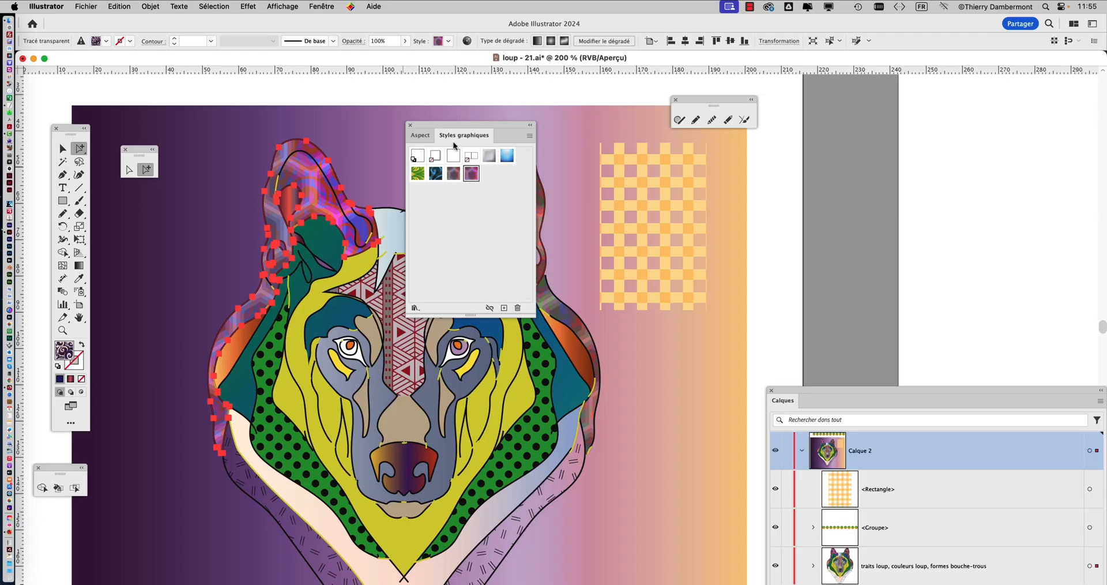
pyautogui.moveTo(463, 127); pyautogui.dragTo(778, 140)
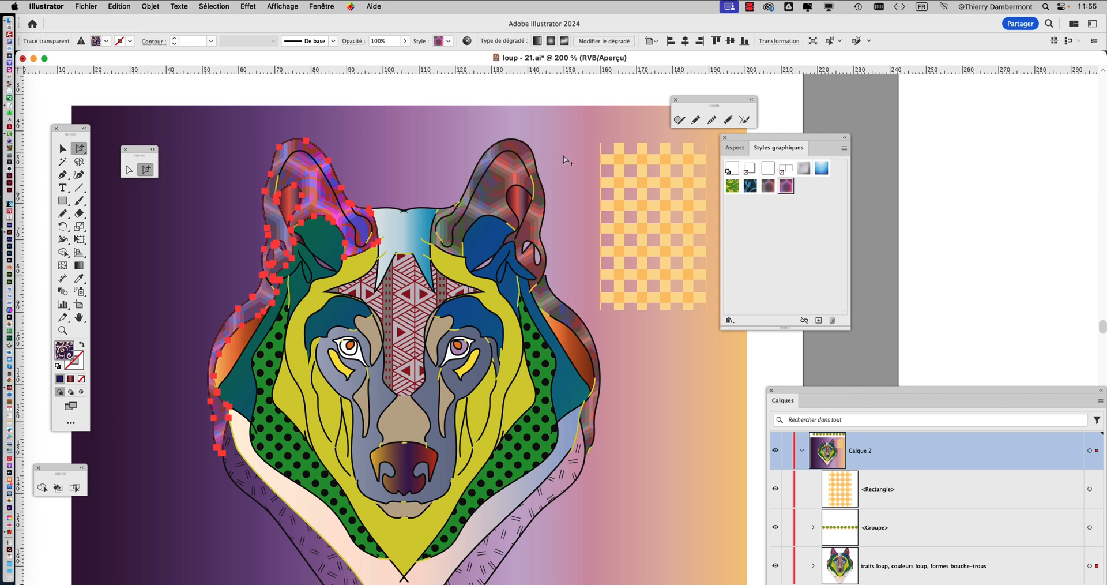
# Select the right-hand ear's outer shape along with all objects that share its graphic style
pyautogui.scroll(2, 527, 159)
pyautogui.scroll(2, 527, 158)
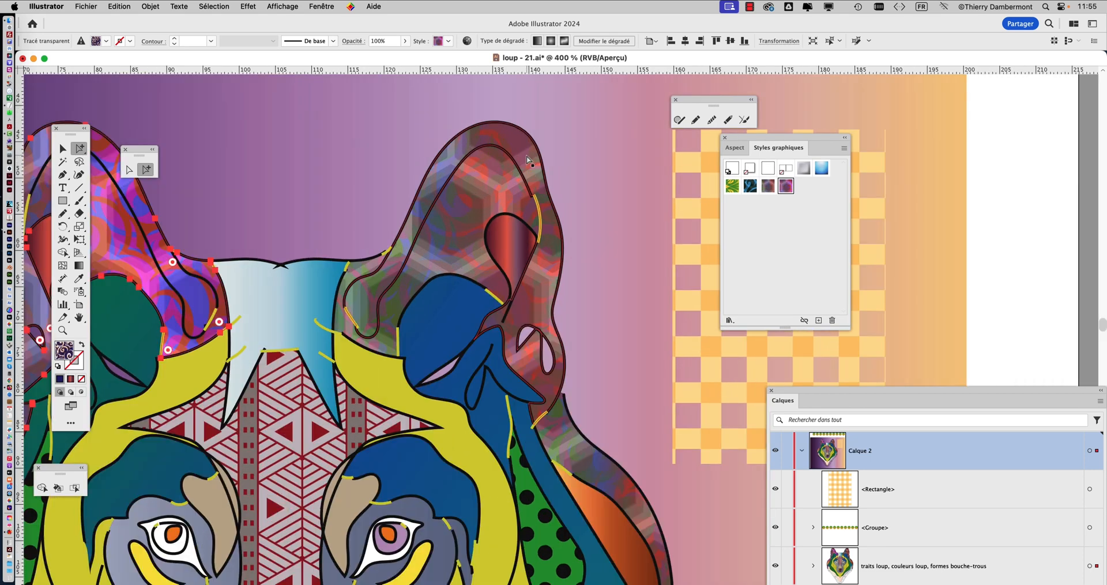
pyautogui.click(527, 155)
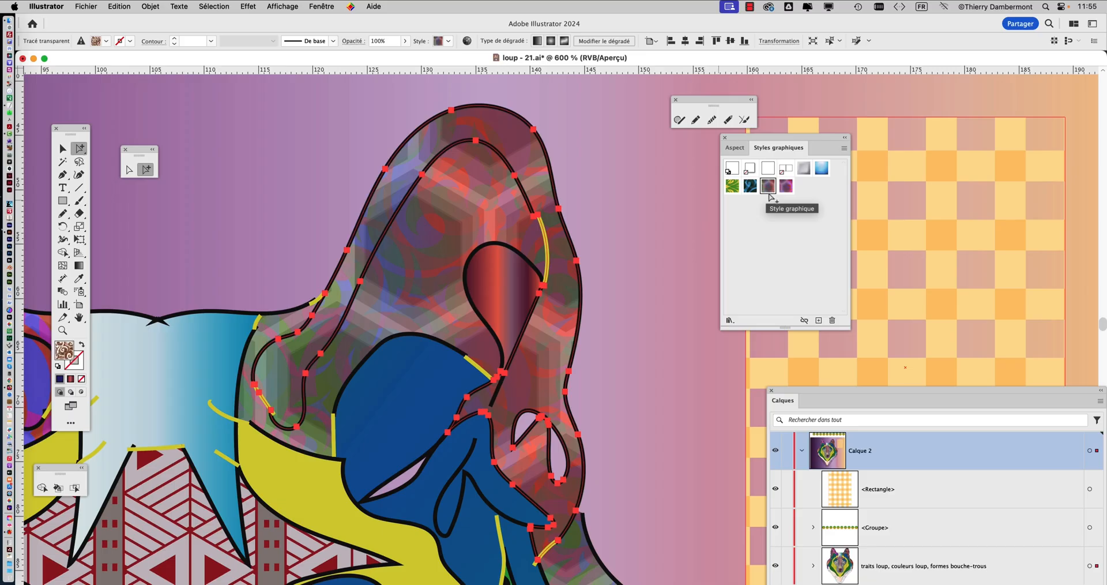
pyautogui.click(206, 5)
pyautogui.moveTo(248, 117)
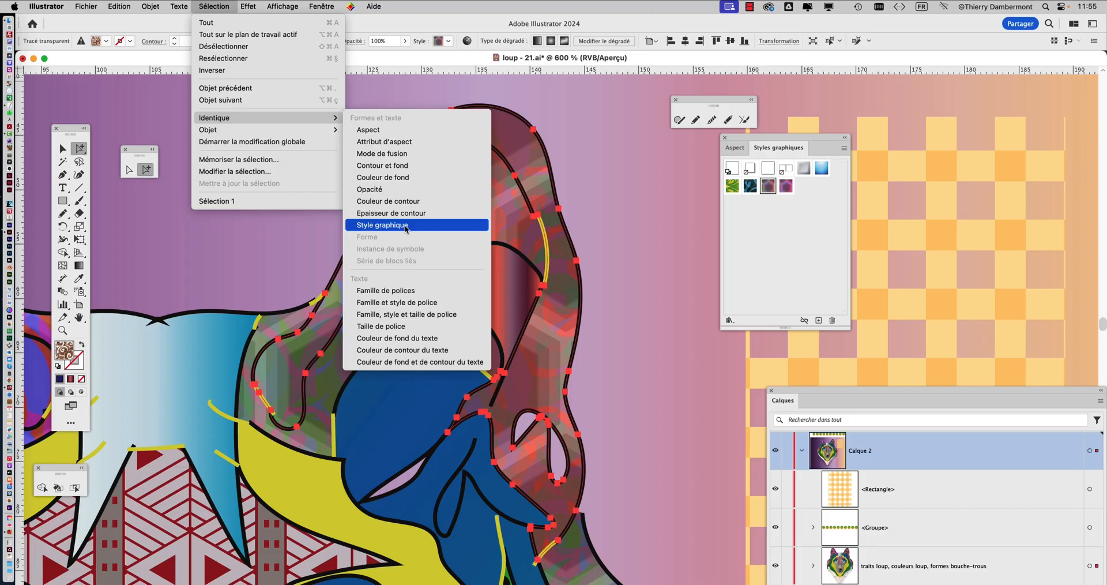
pyautogui.click(406, 225)
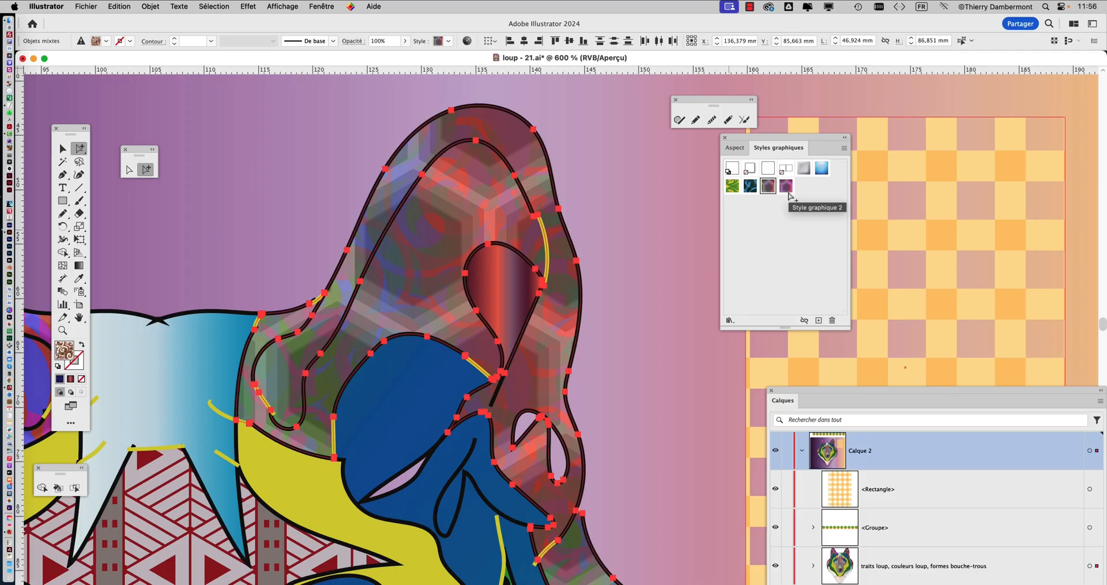
# Apply Style graphique 2 to the selected ear shapes and deselect them
pyautogui.click(787, 187)
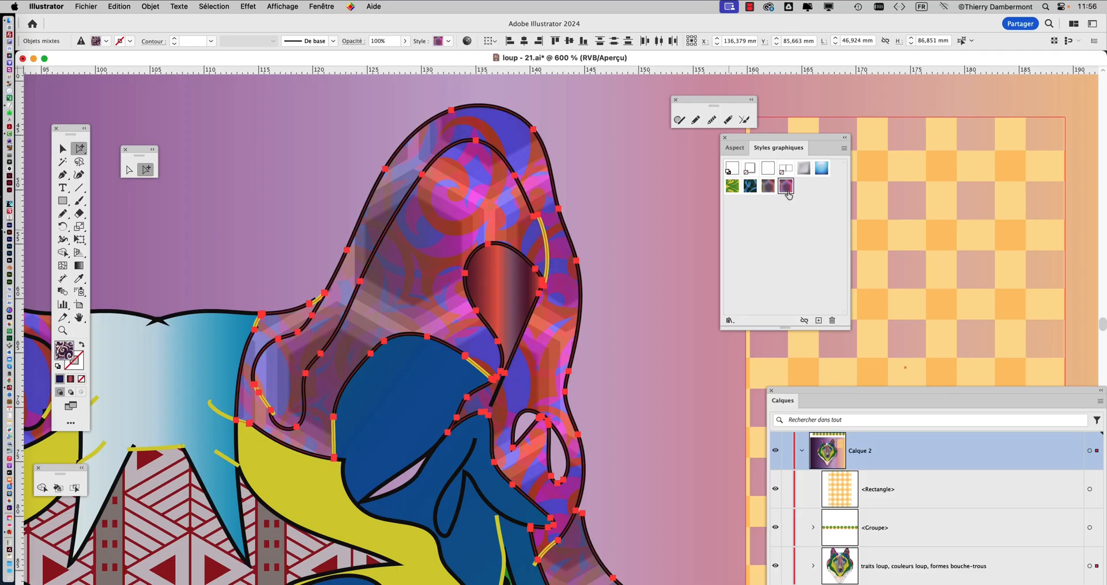
pyautogui.scroll(-3, 640, 245)
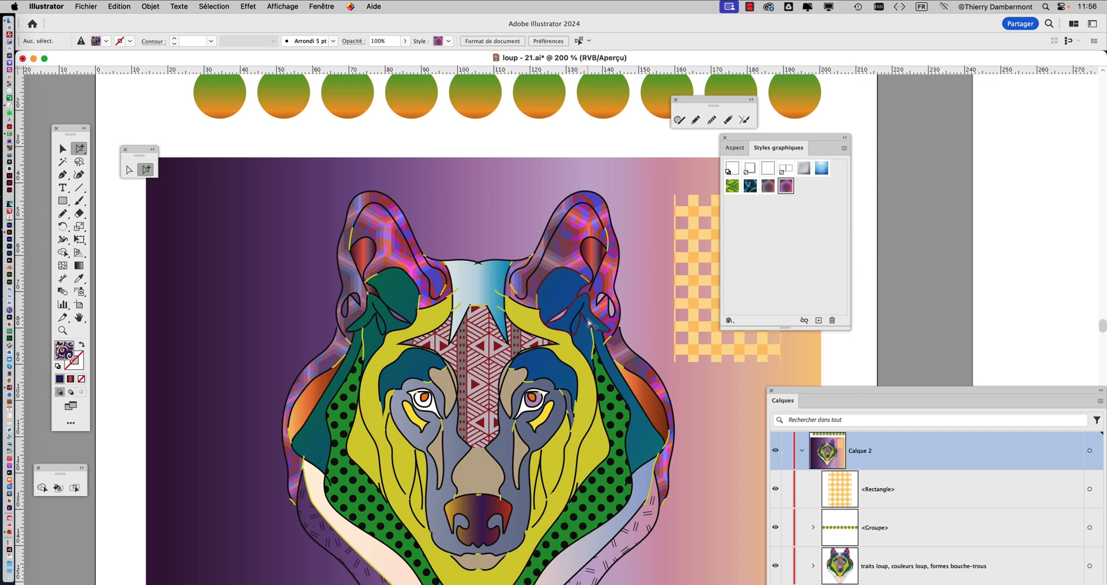
pyautogui.scroll(-3, 588, 323)
pyautogui.hscroll(2, 588, 323)
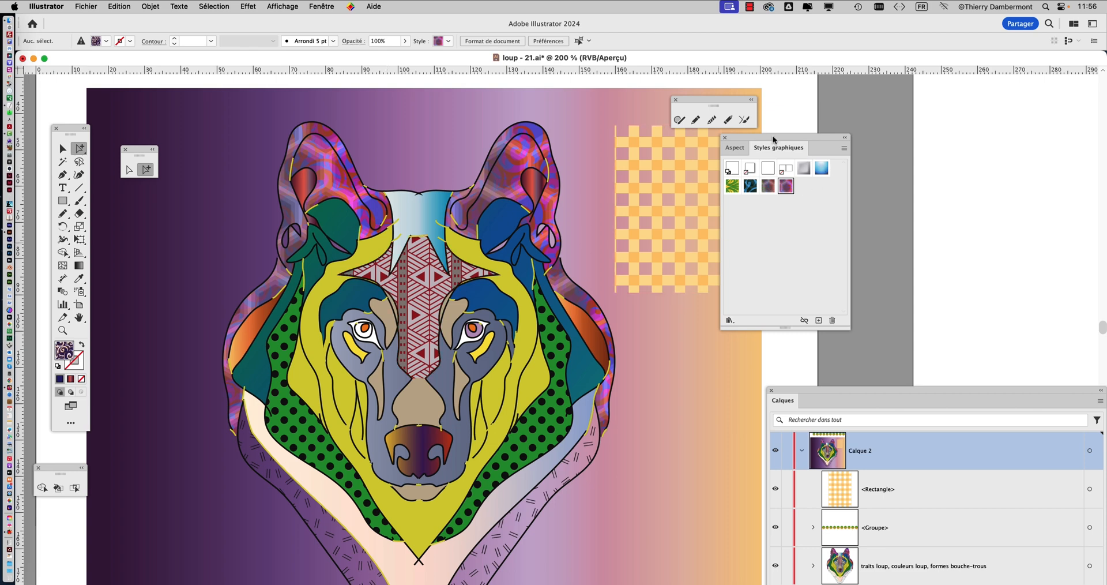
pyautogui.moveTo(791, 140); pyautogui.dragTo(878, 143)
pyautogui.scroll(-1, 773, 213)
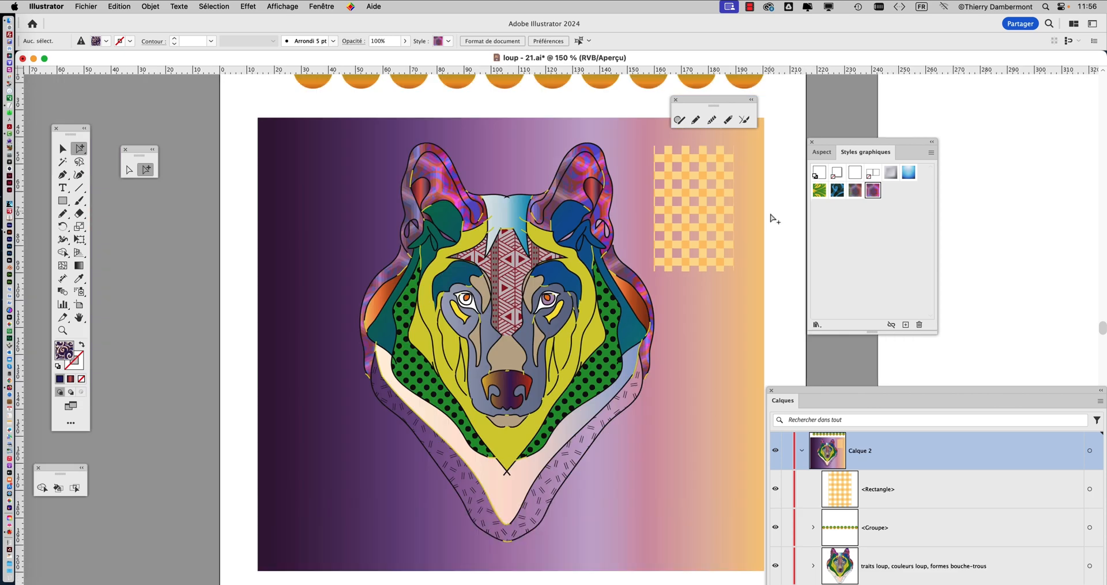
# Save the document under the new name "loup - 22.ai" in the same folder with the Illustrator 2020 version options
pyautogui.click(73, 5)
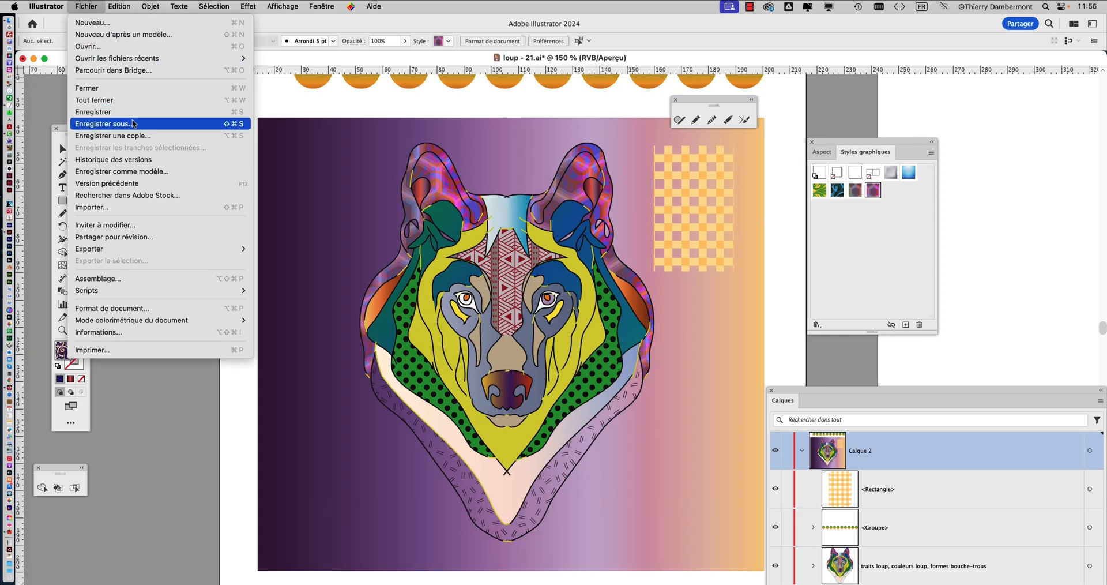
pyautogui.click(109, 129)
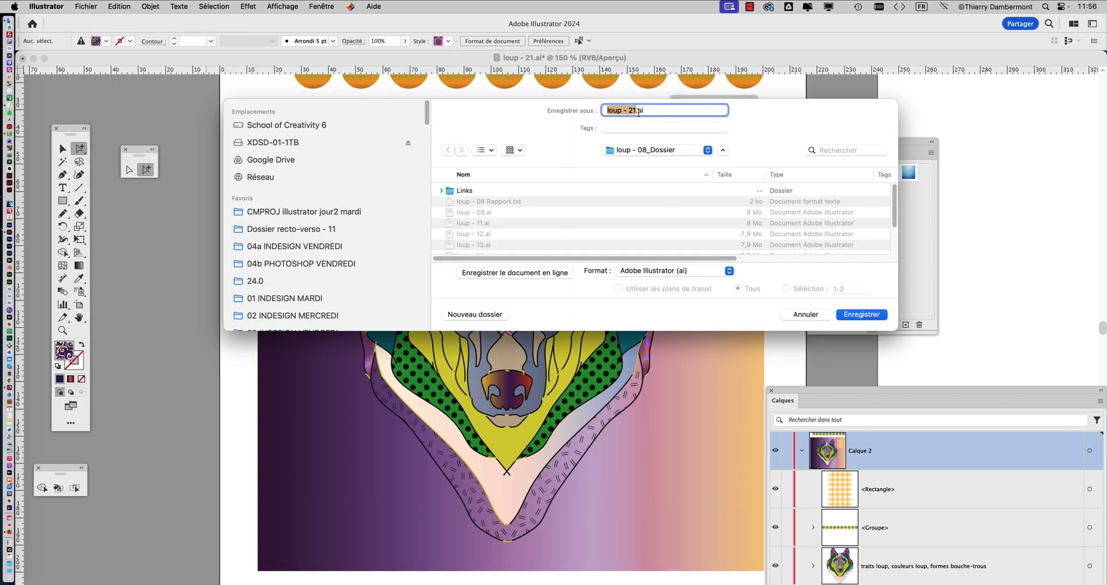
pyautogui.click(635, 110)
pyautogui.moveTo(637, 111); pyautogui.dragTo(632, 110)
pyautogui.click(872, 314)
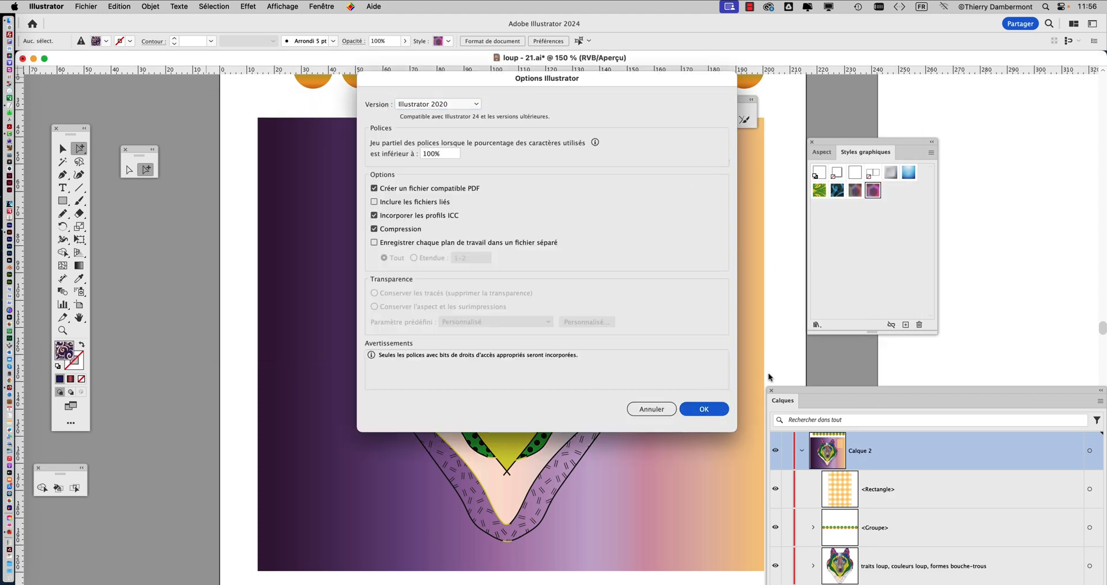
pyautogui.press('Return')
# Move the Graphic Styles panel and the floating pencil and brush toolbar further away from the wolf
pyautogui.press('super+plus')
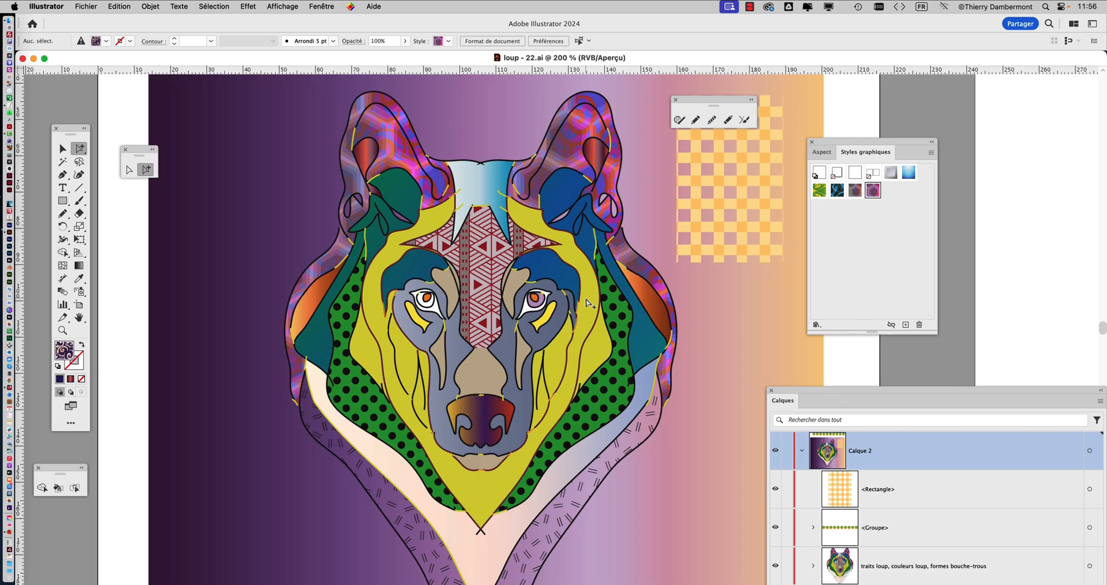
pyautogui.hscroll(3, 587, 303)
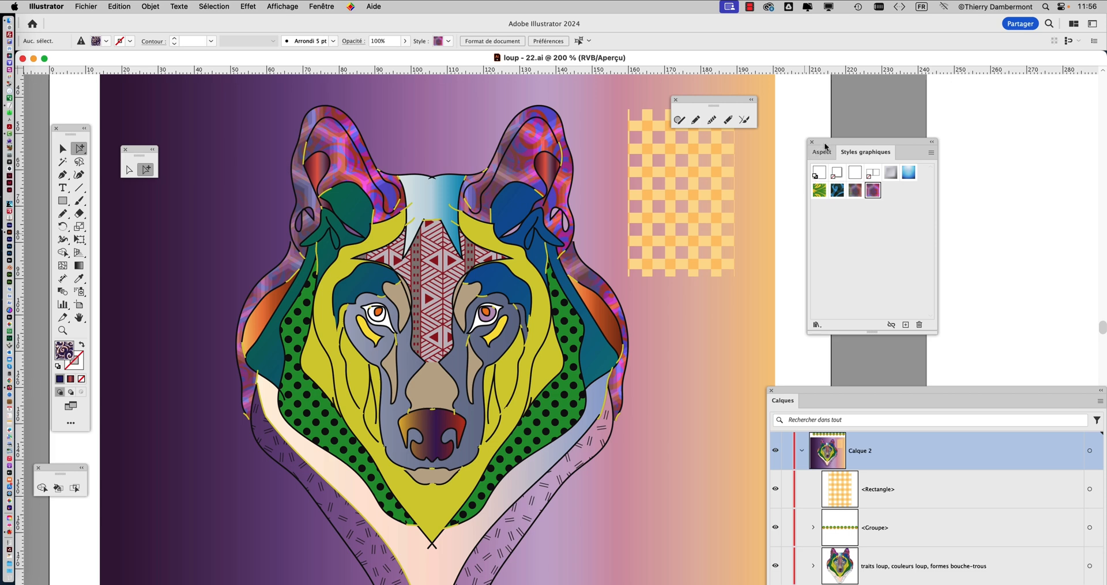
pyautogui.moveTo(825, 144); pyautogui.dragTo(828, 130)
pyautogui.moveTo(692, 100); pyautogui.dragTo(780, 85)
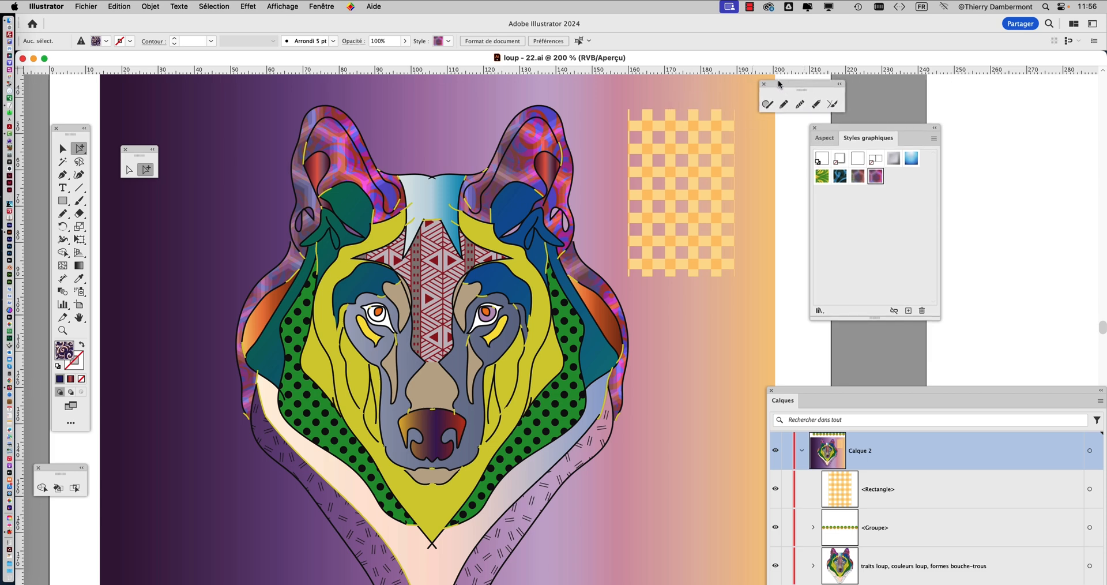